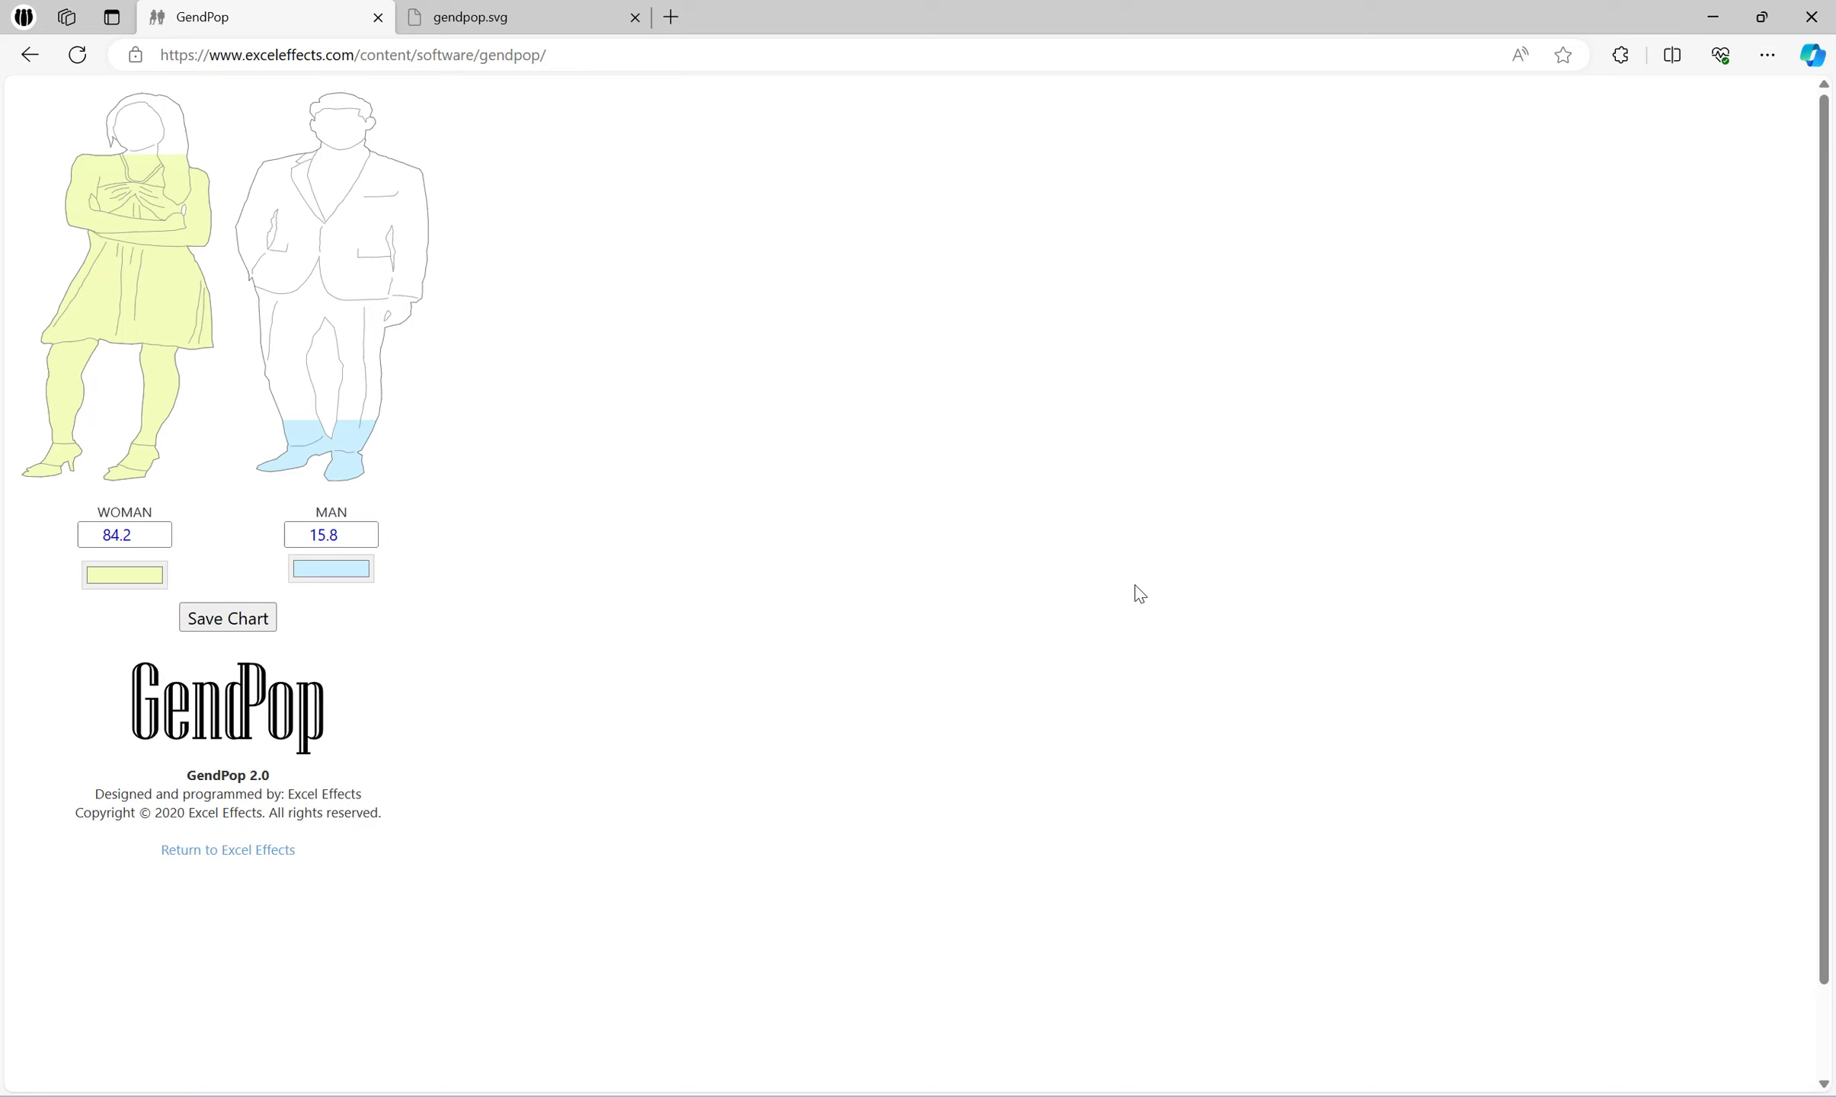
# Reload GendPop and set the woman figure's value to 56.
pyautogui.click(77, 56)
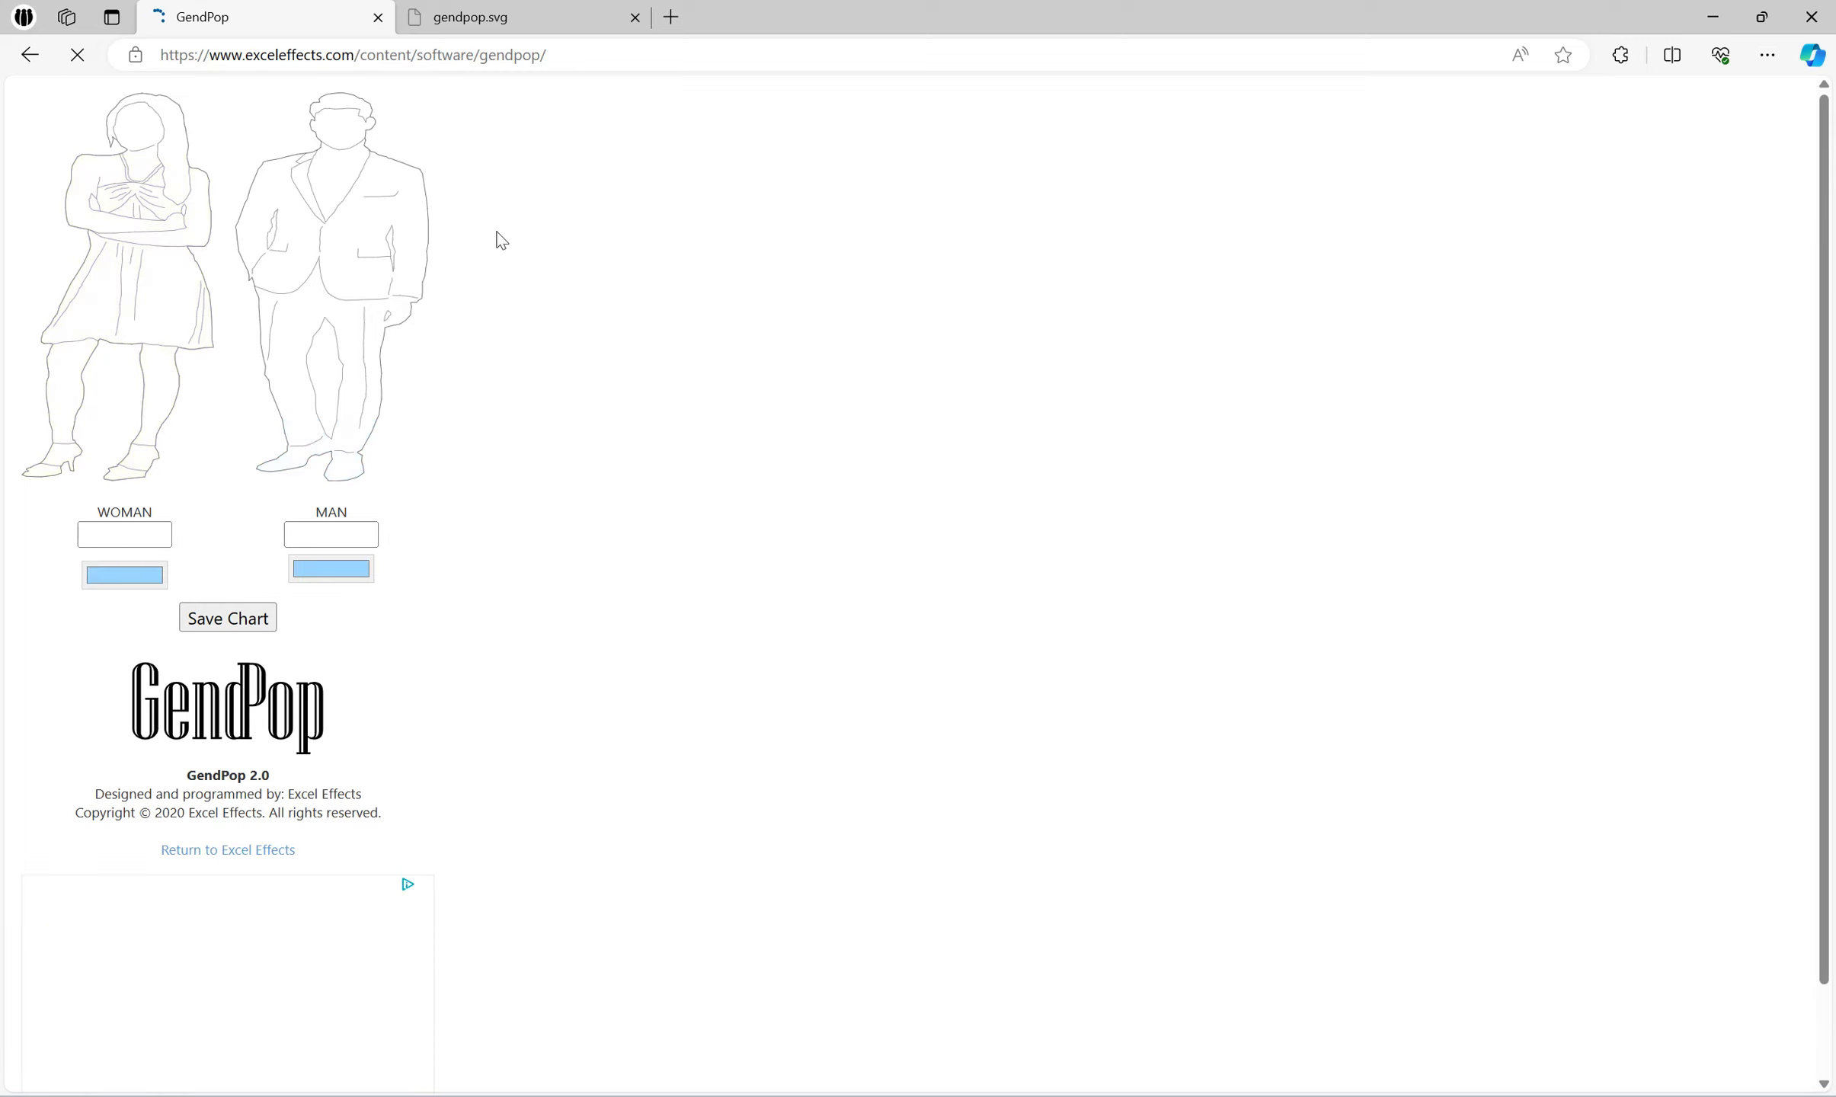
pyautogui.click(116, 535)
pyautogui.write('56')
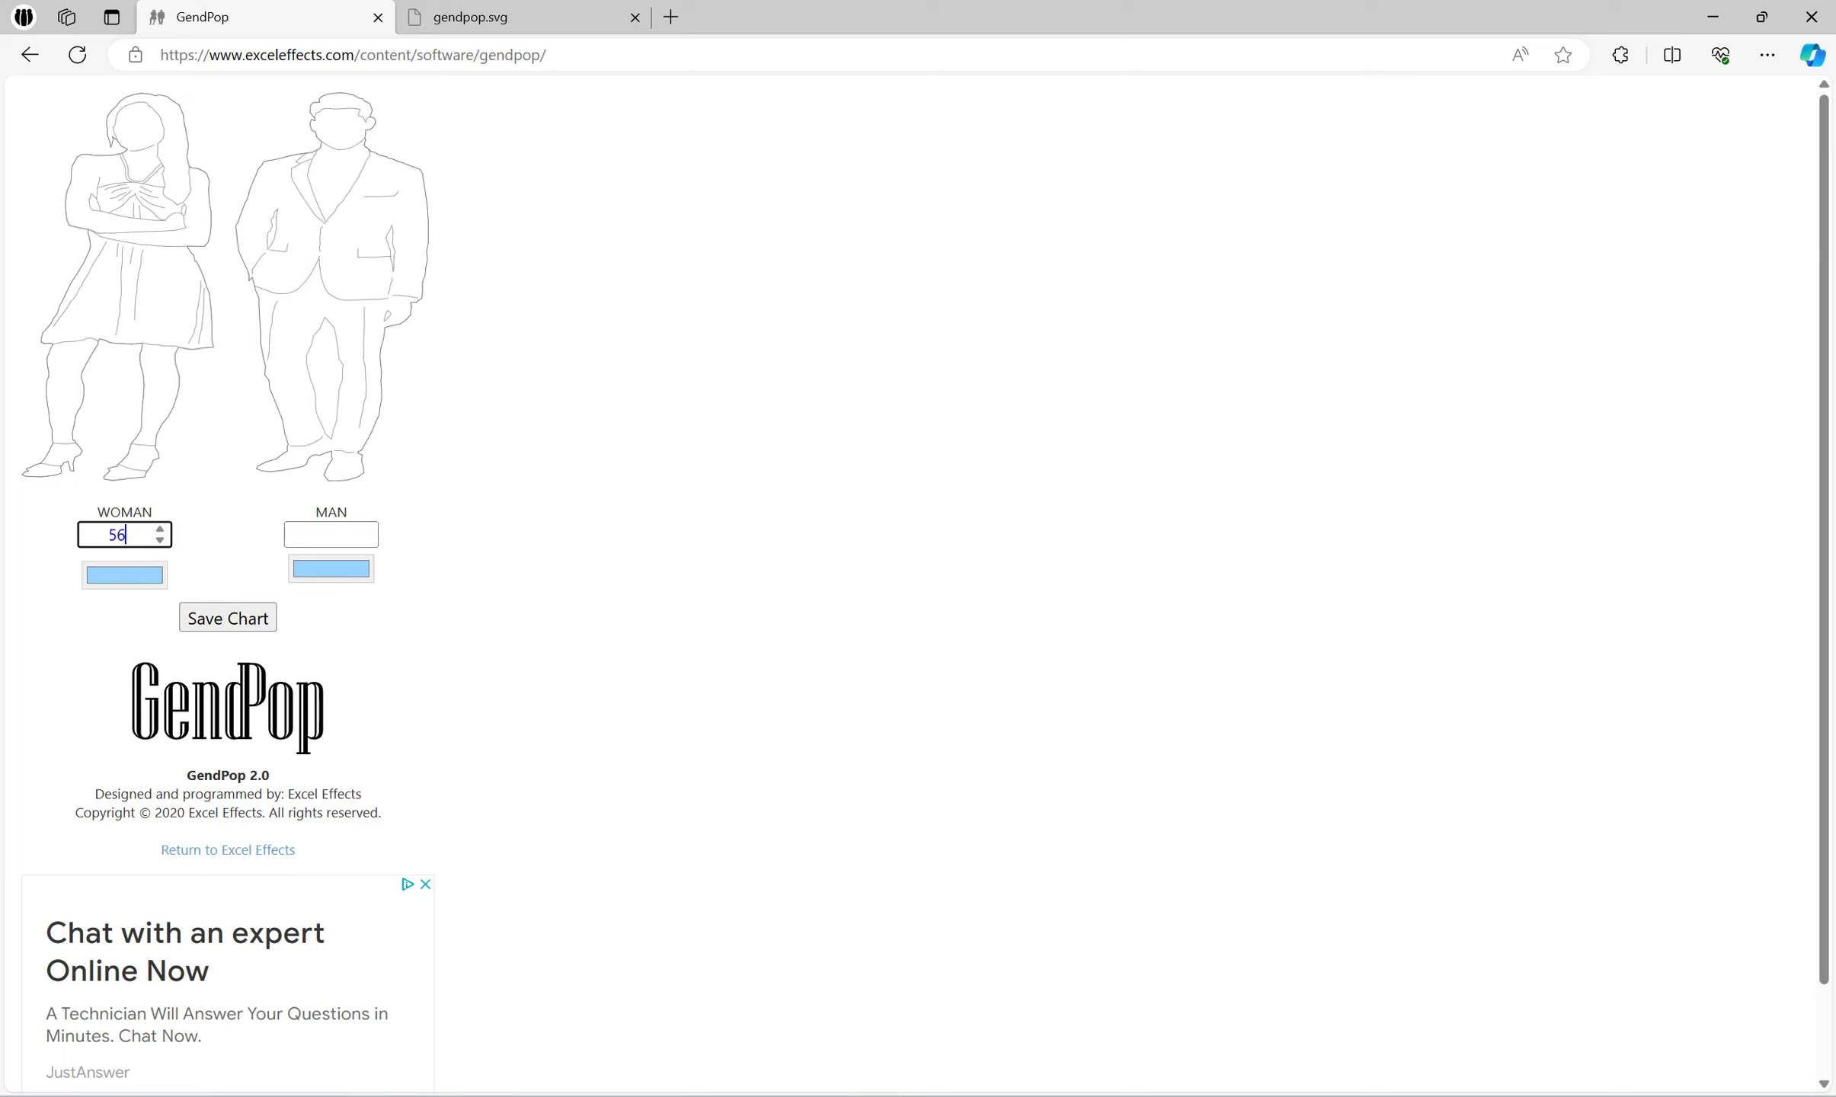
pyautogui.click(214, 577)
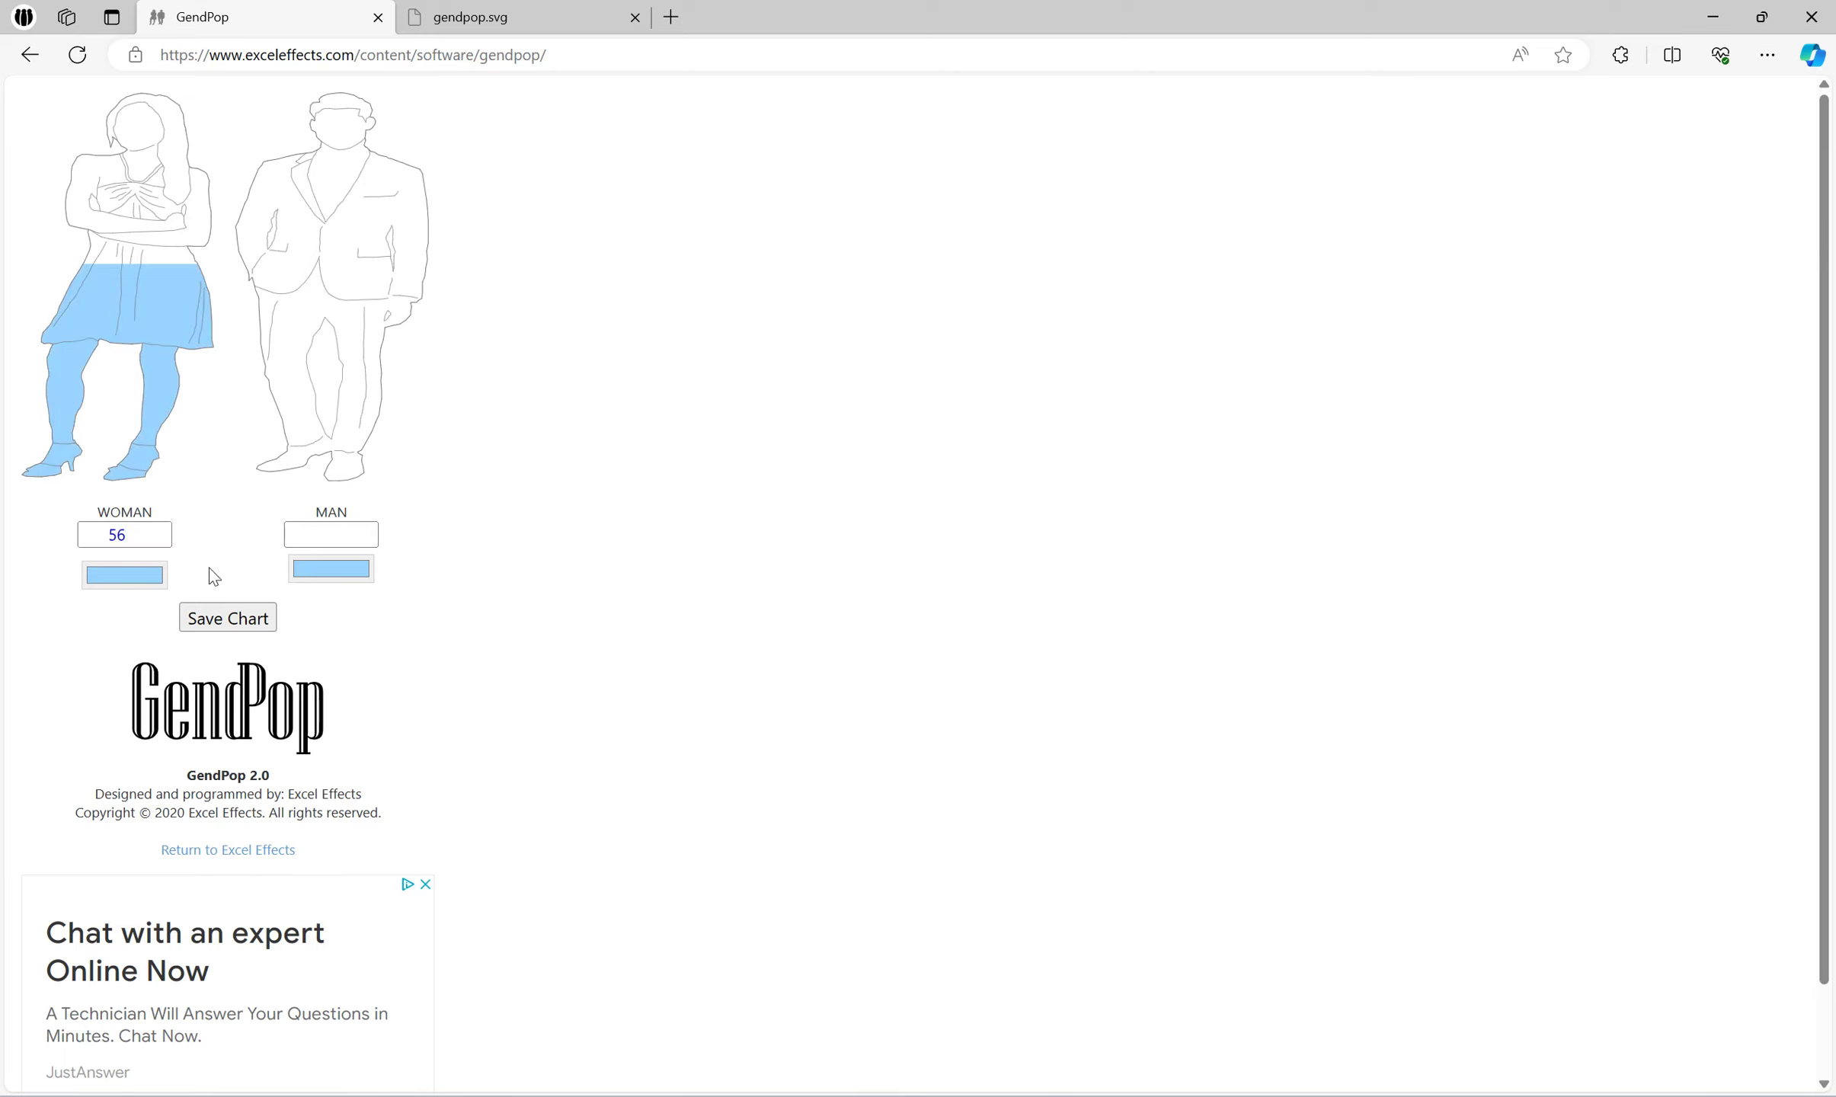
# Give the woman figure a lighter blue fill (203, 230, 251) and save the chart as SVG.
pyautogui.click(150, 578)
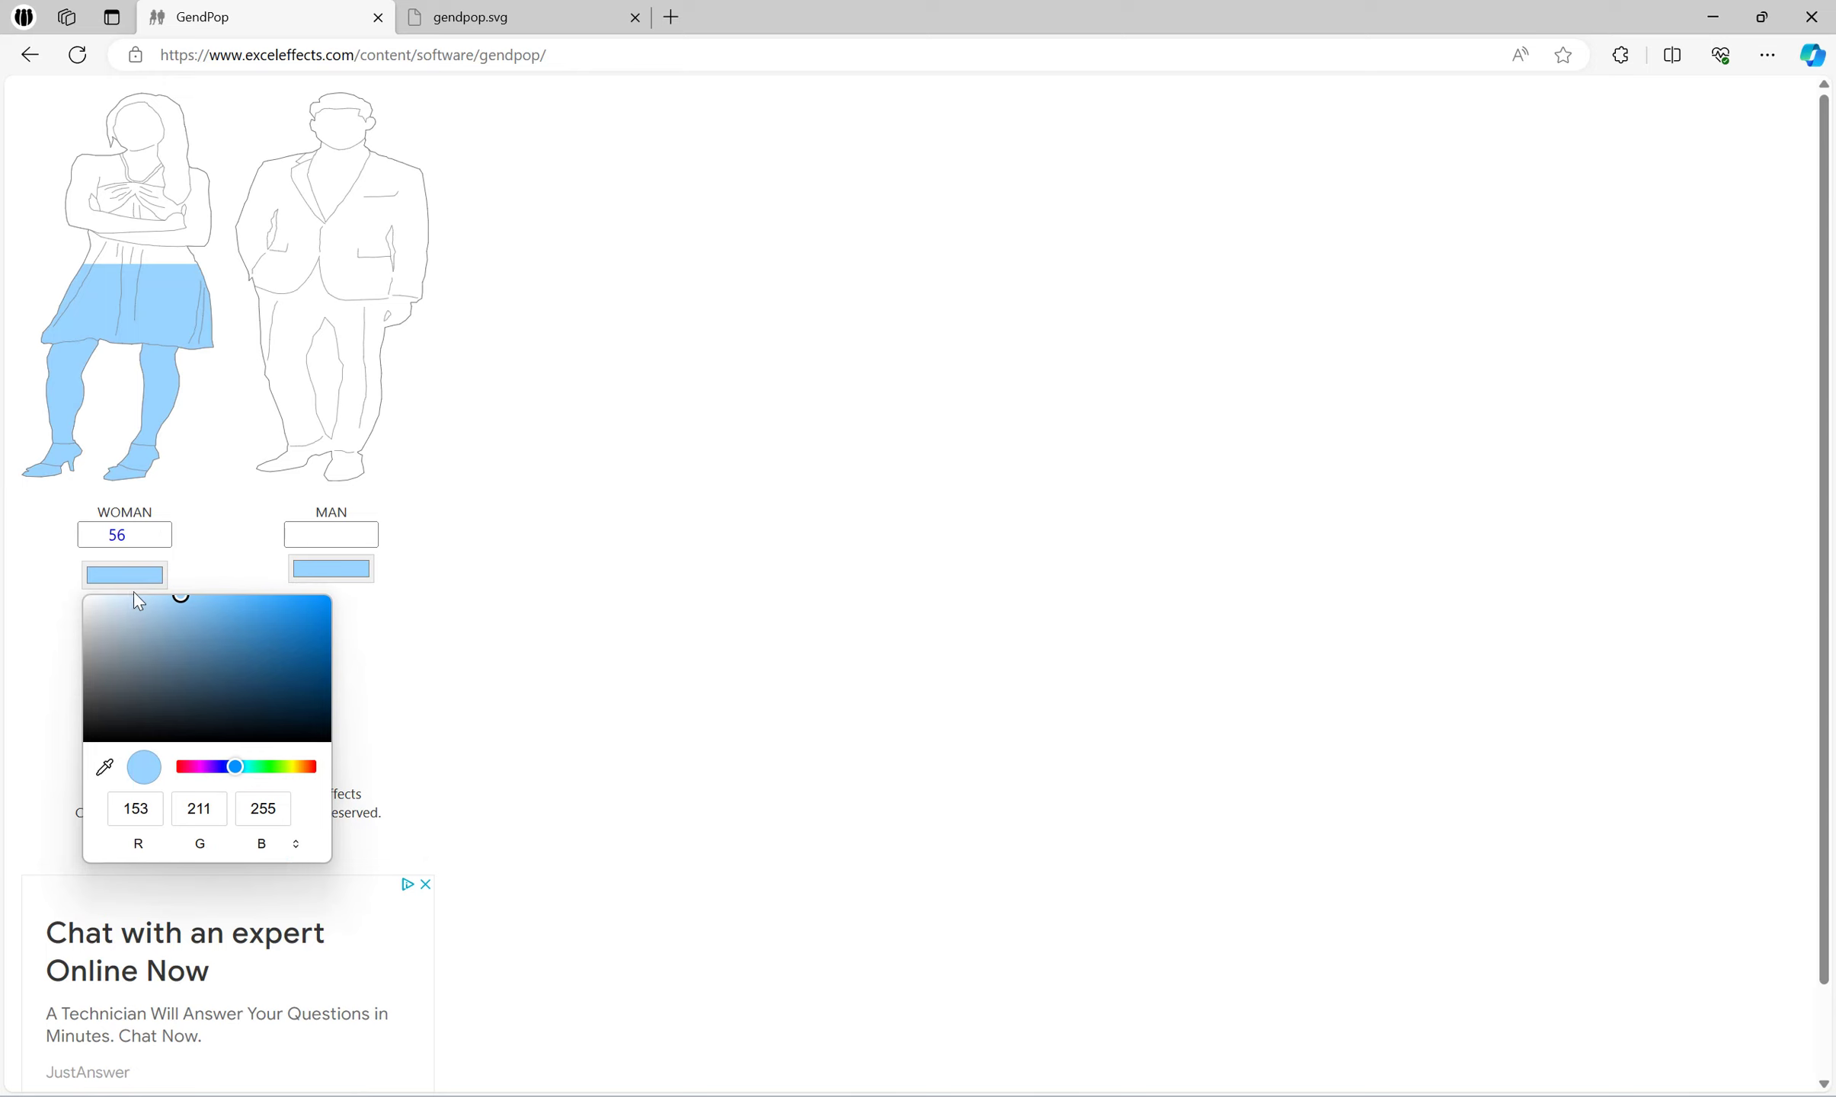
pyautogui.click(134, 601)
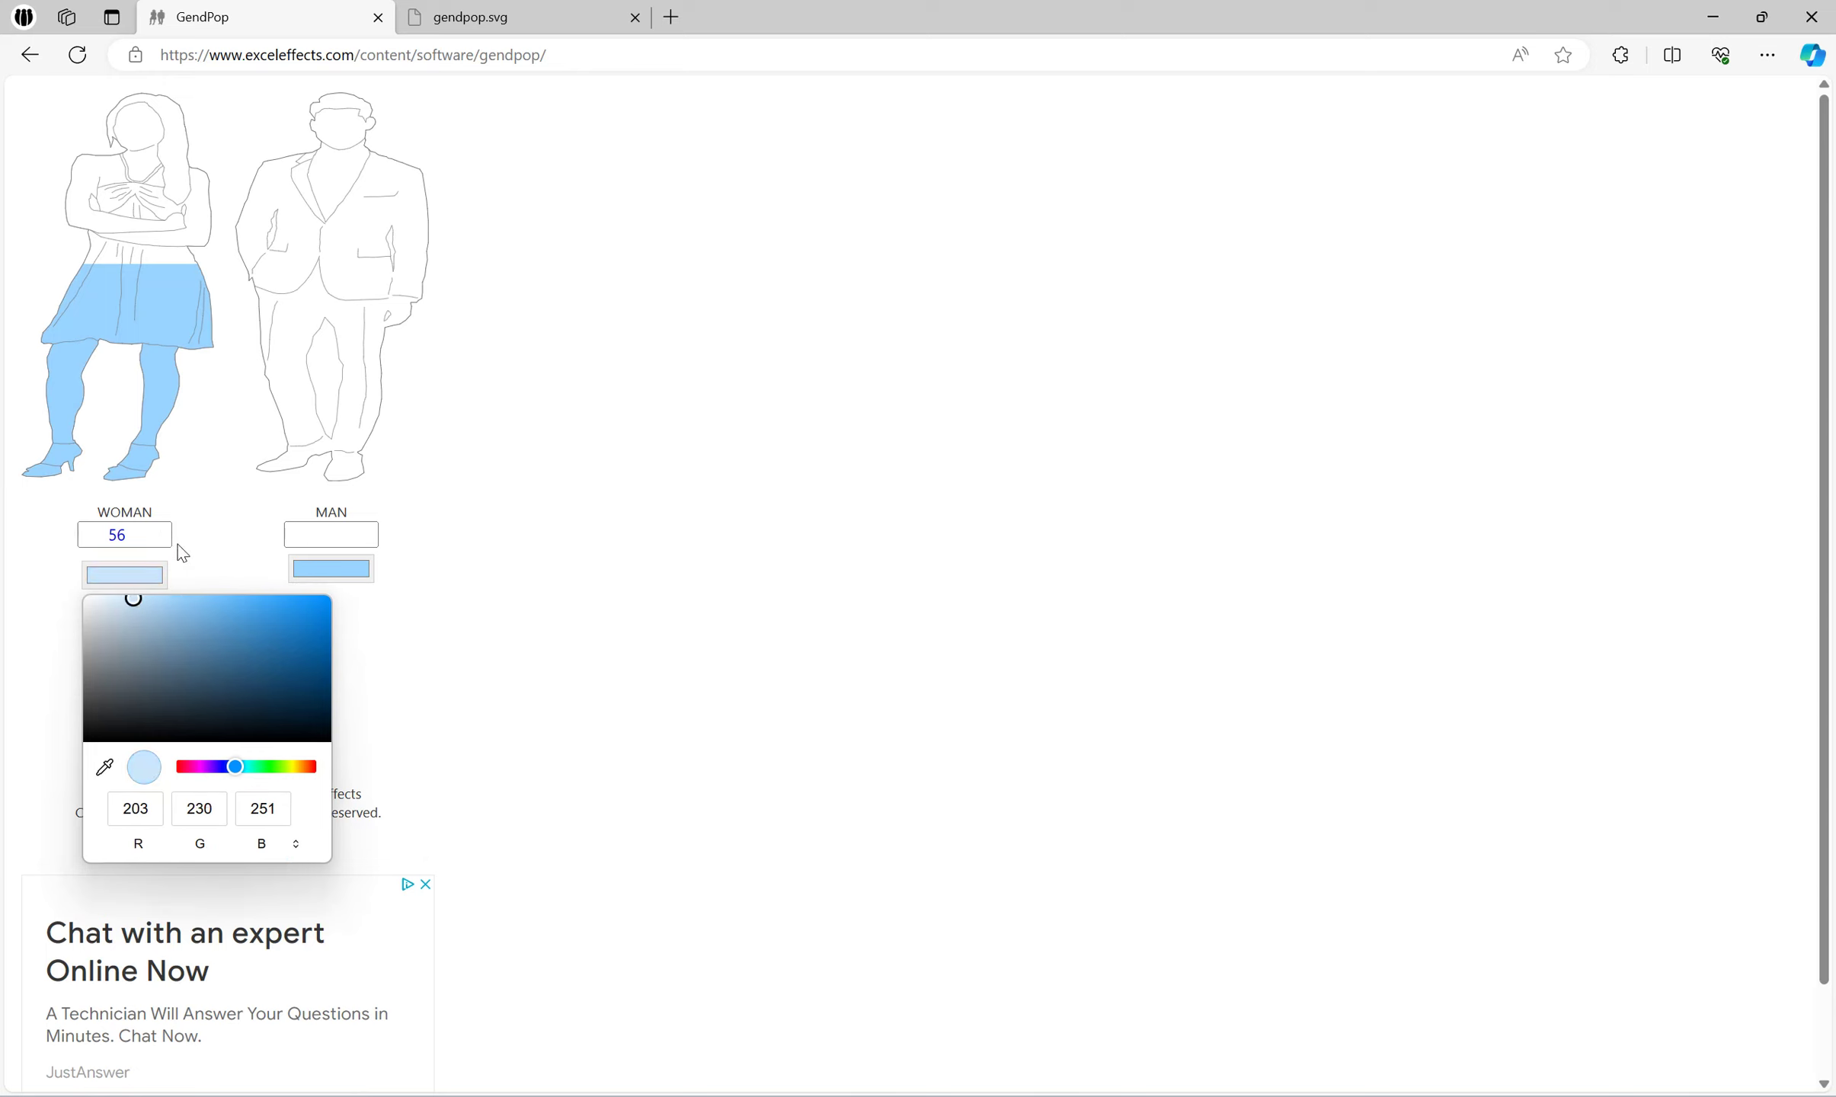
pyautogui.click(198, 517)
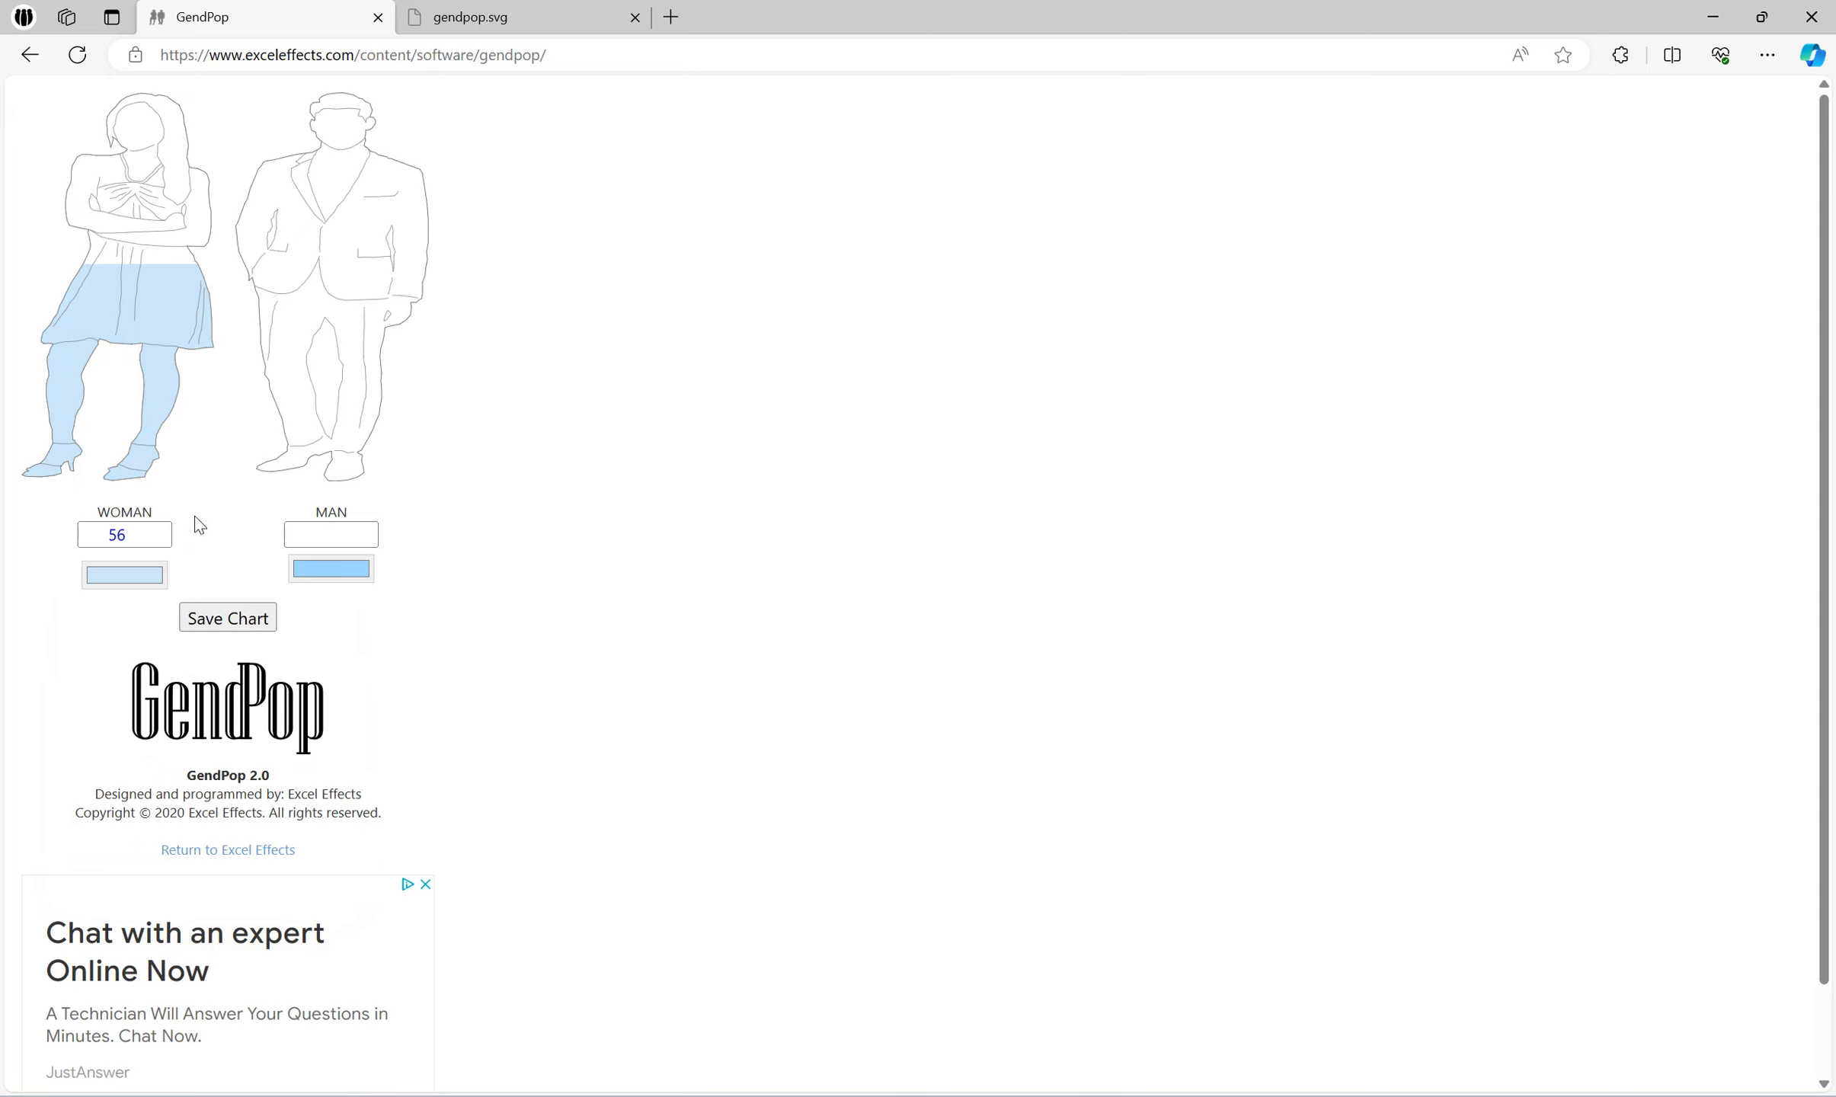
pyautogui.click(217, 618)
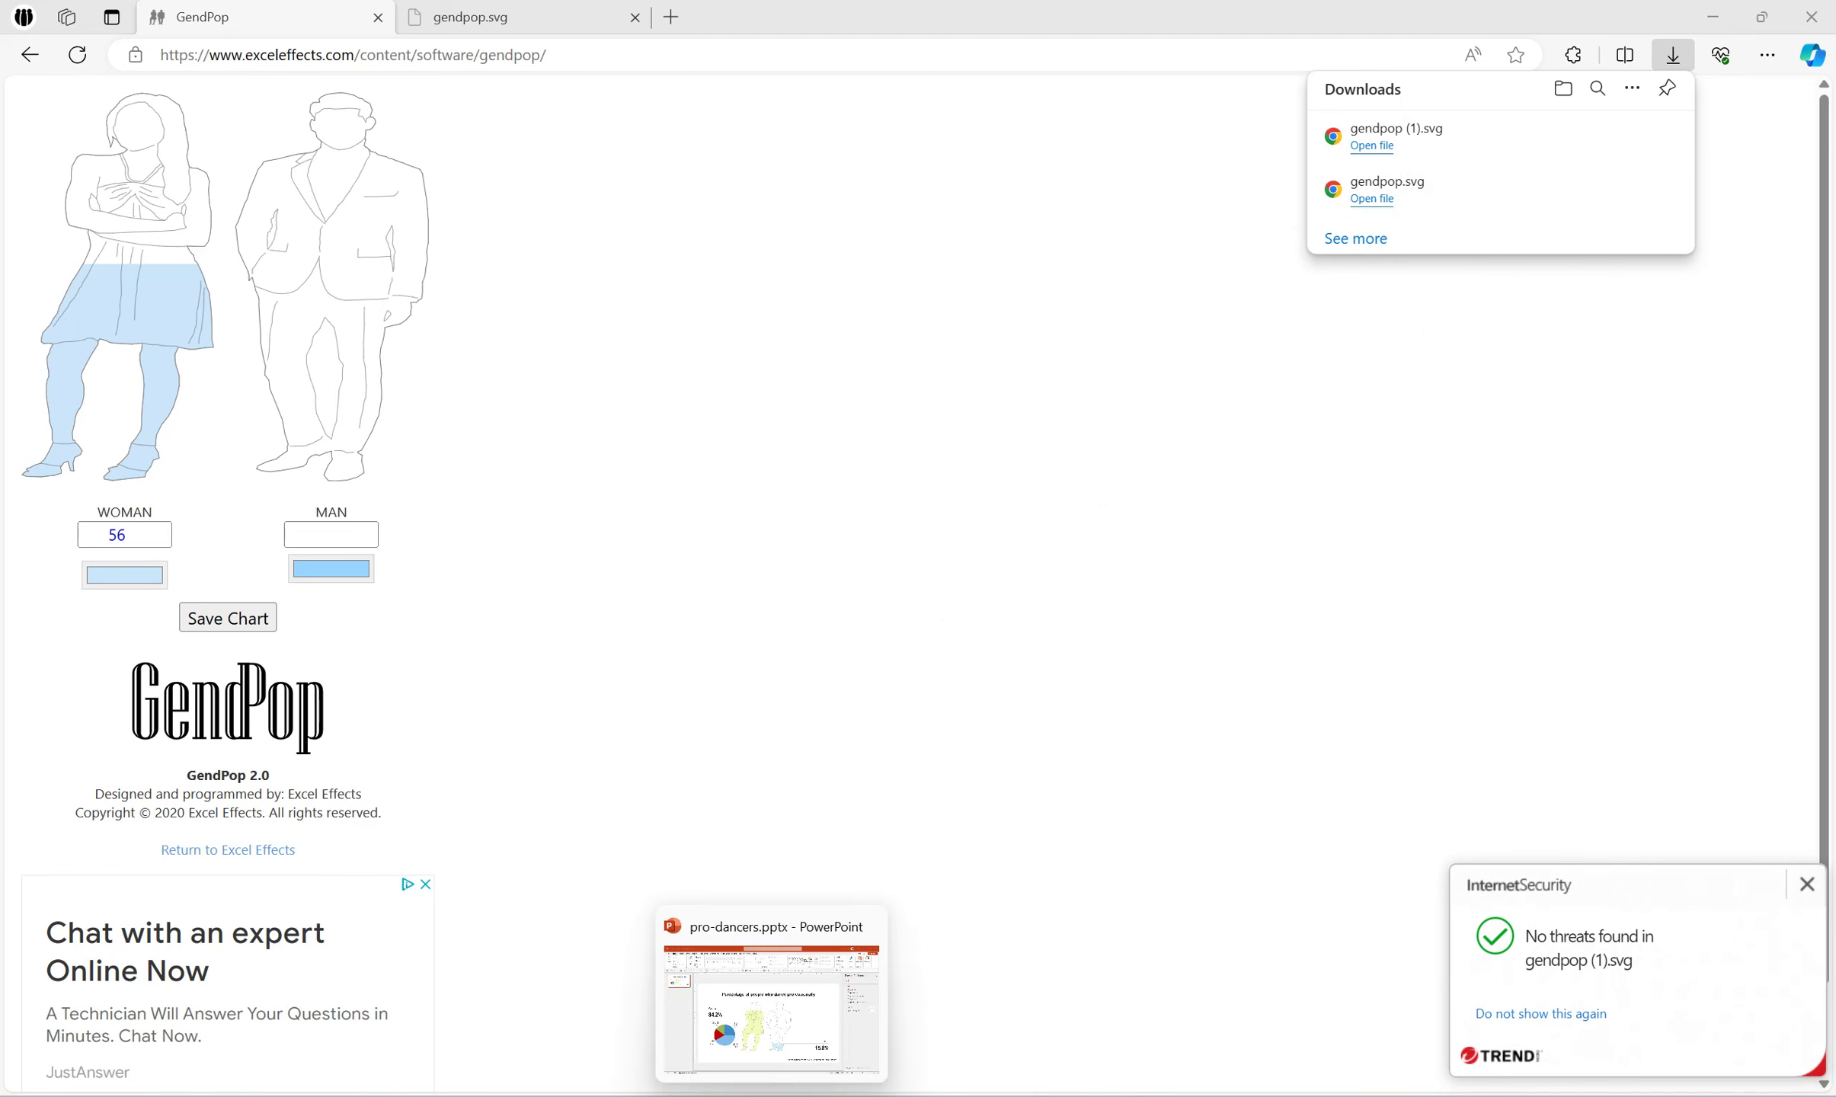
# Add a new blank slide 2 after slide 1 in the pro-dancers presentation.
pyautogui.click(771, 998)
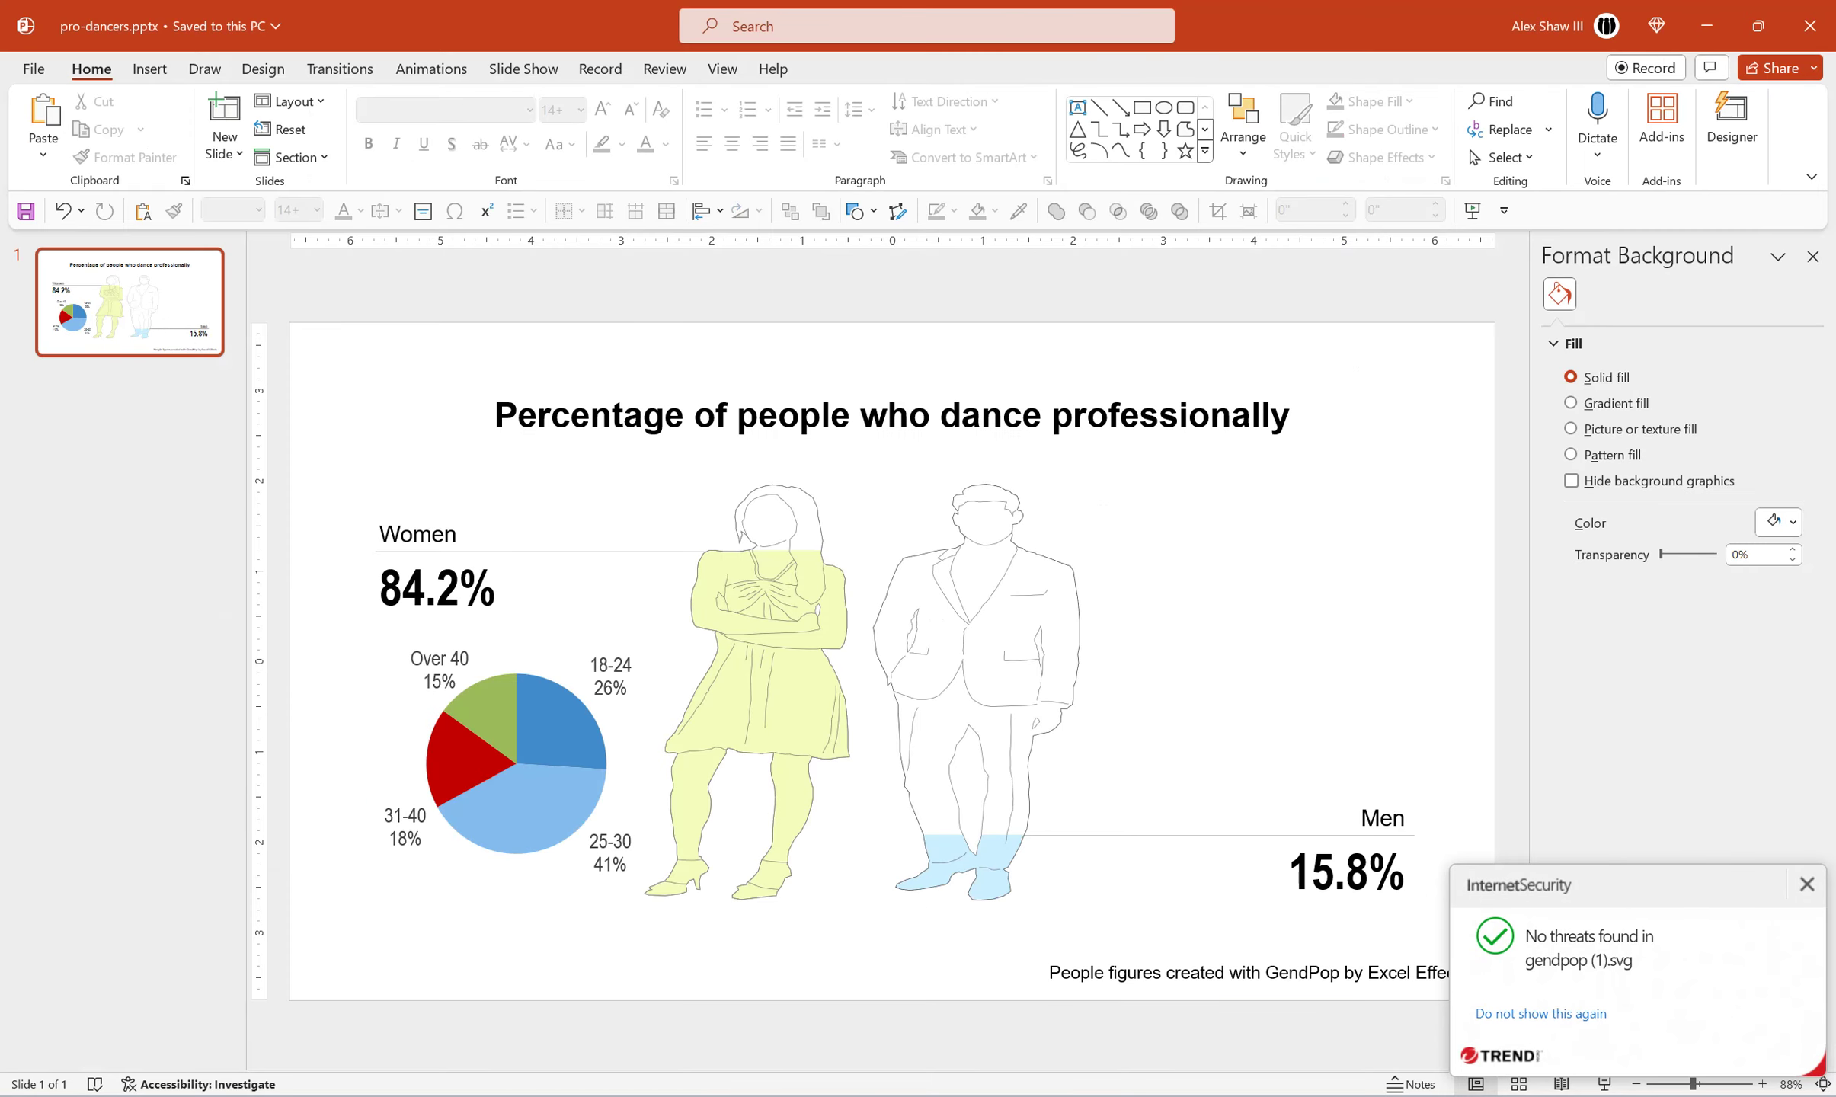
pyautogui.click(135, 327)
pyautogui.press('Return')
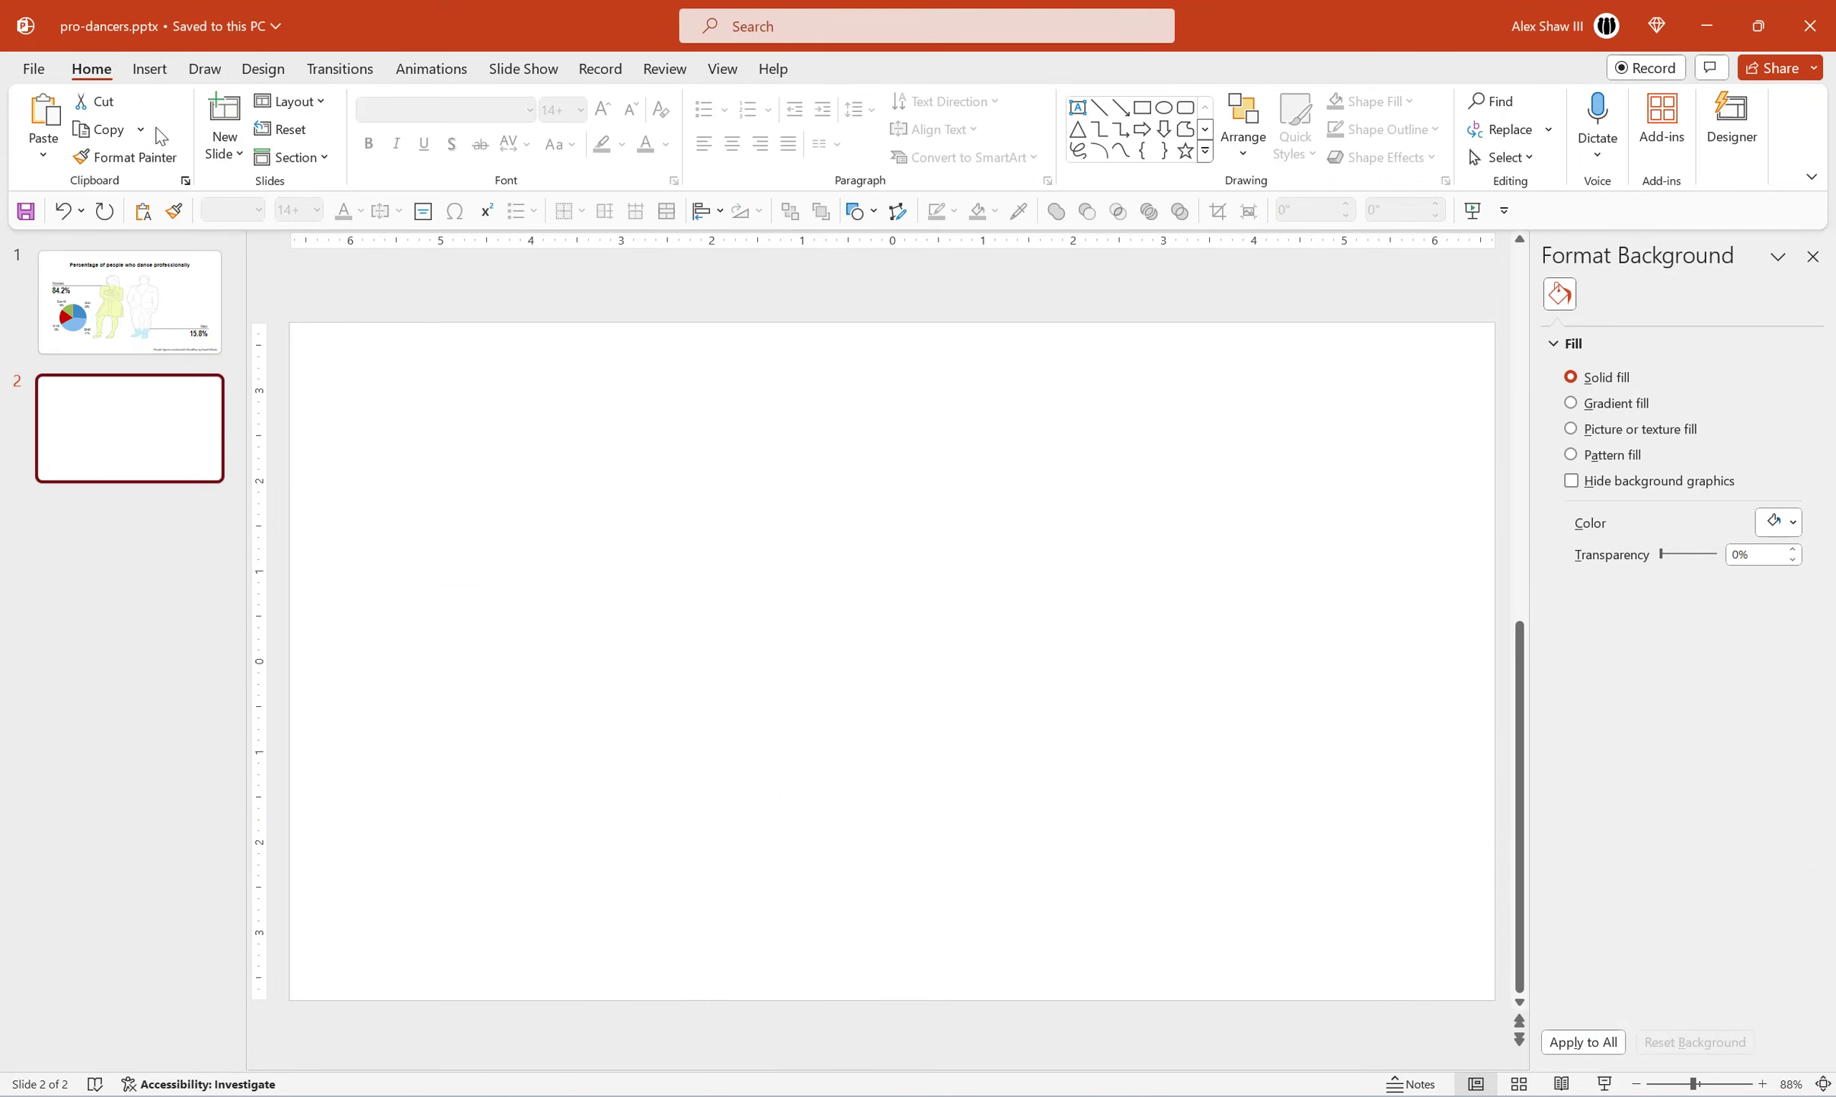
# Insert gendpop (1).svg from this device and move it to the slide's left side.
pyautogui.click(150, 69)
pyautogui.click(169, 114)
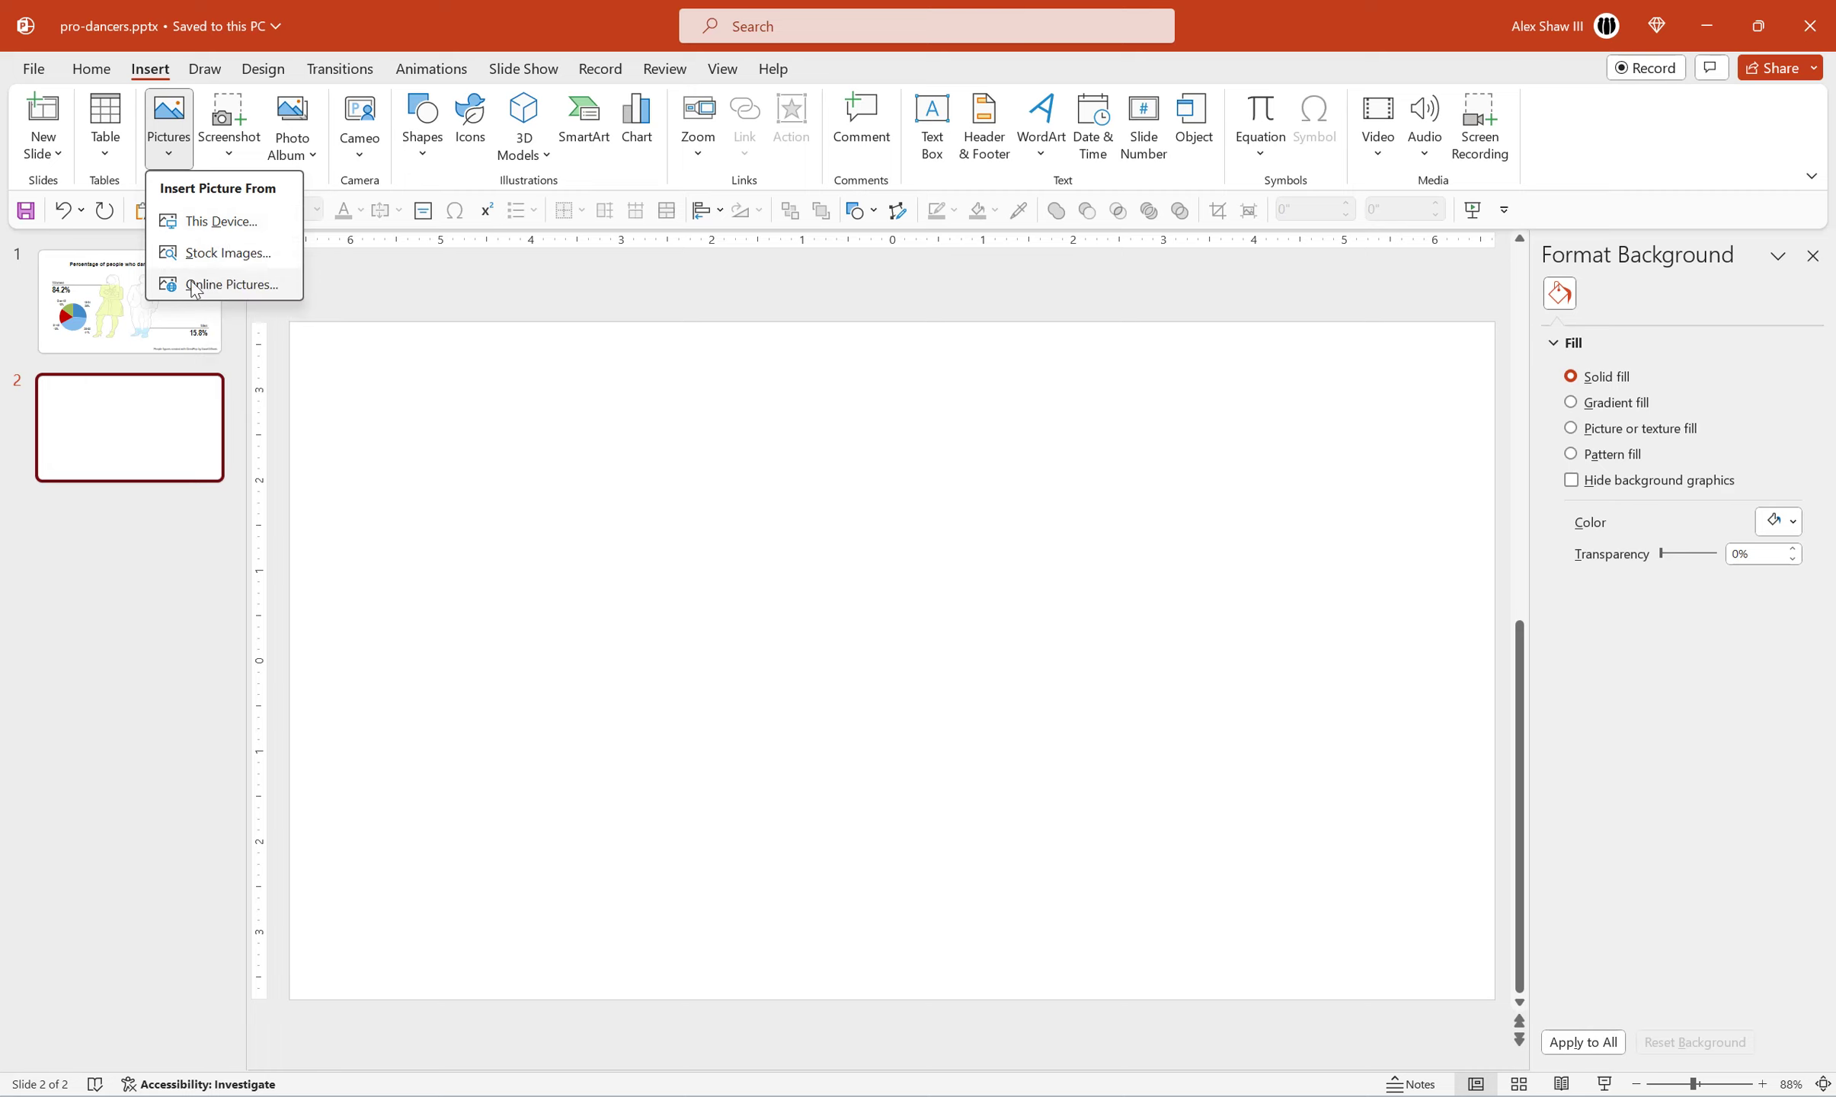
pyautogui.click(214, 222)
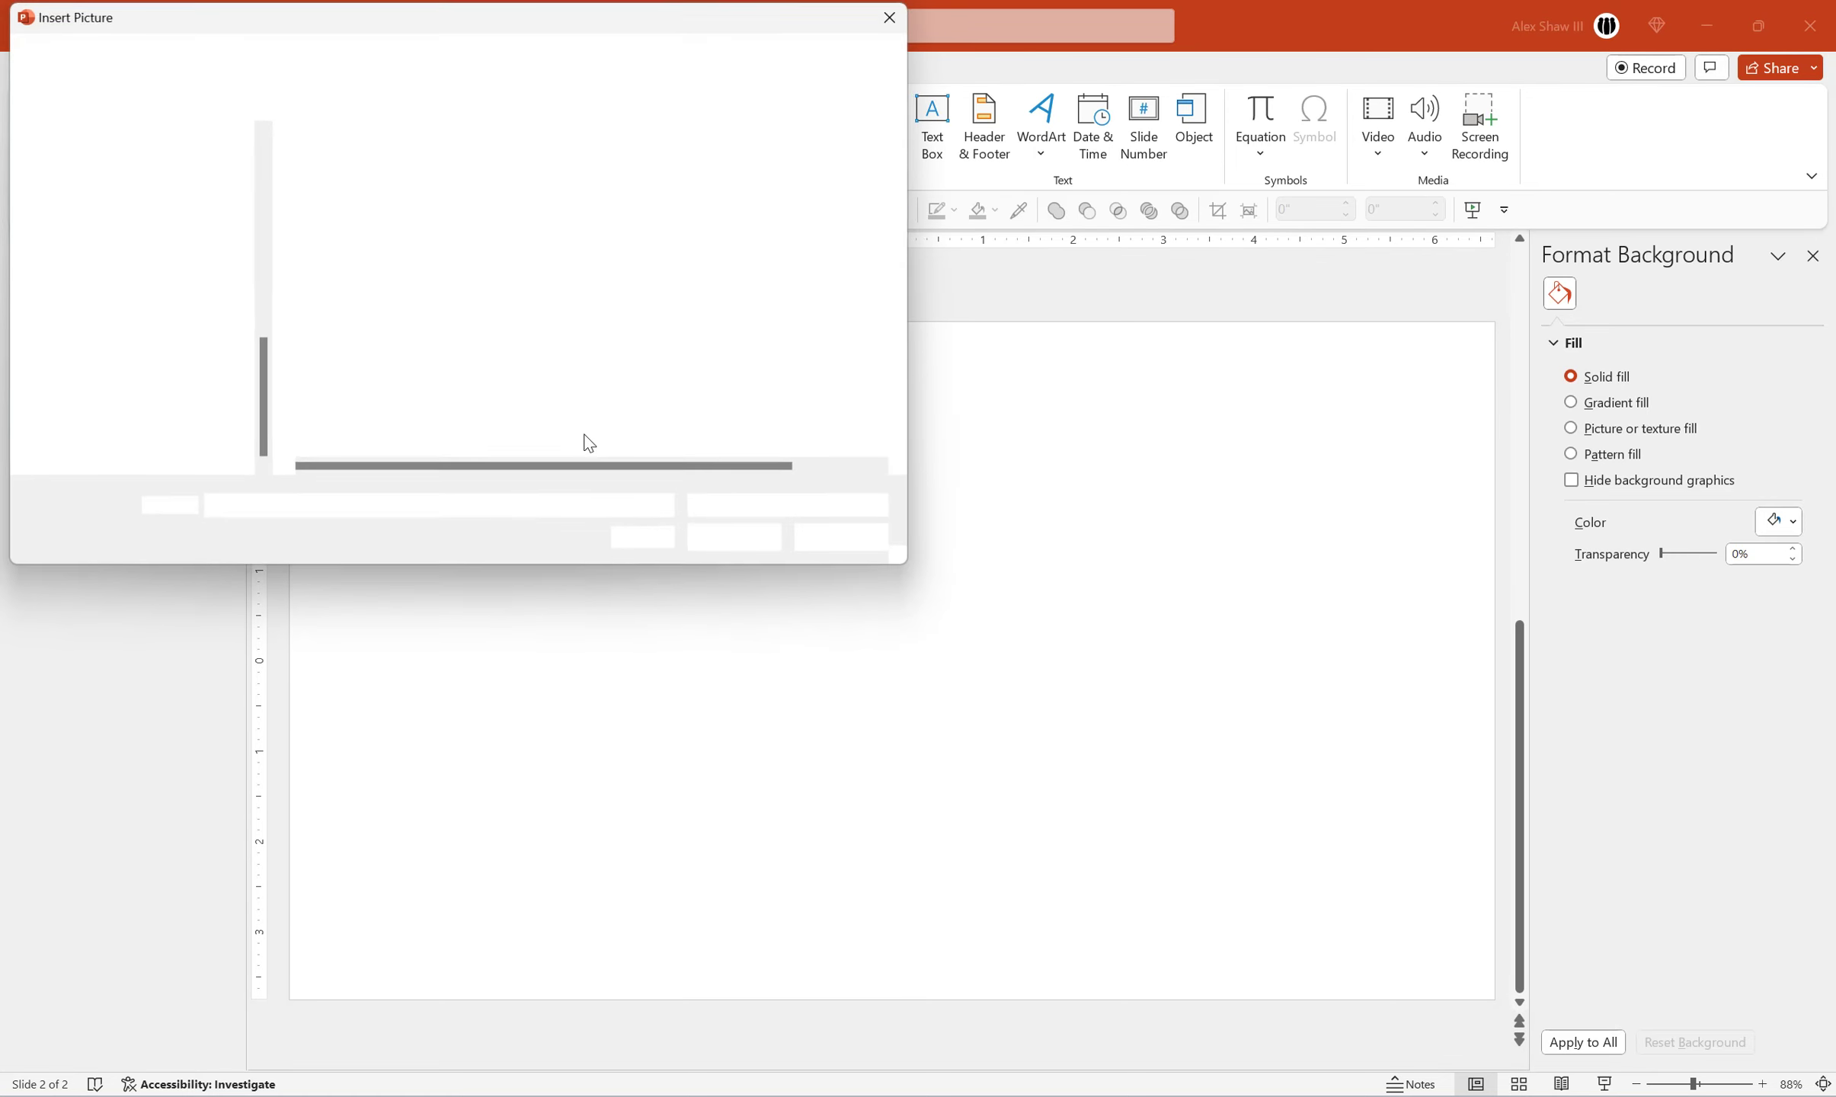
pyautogui.click(408, 203)
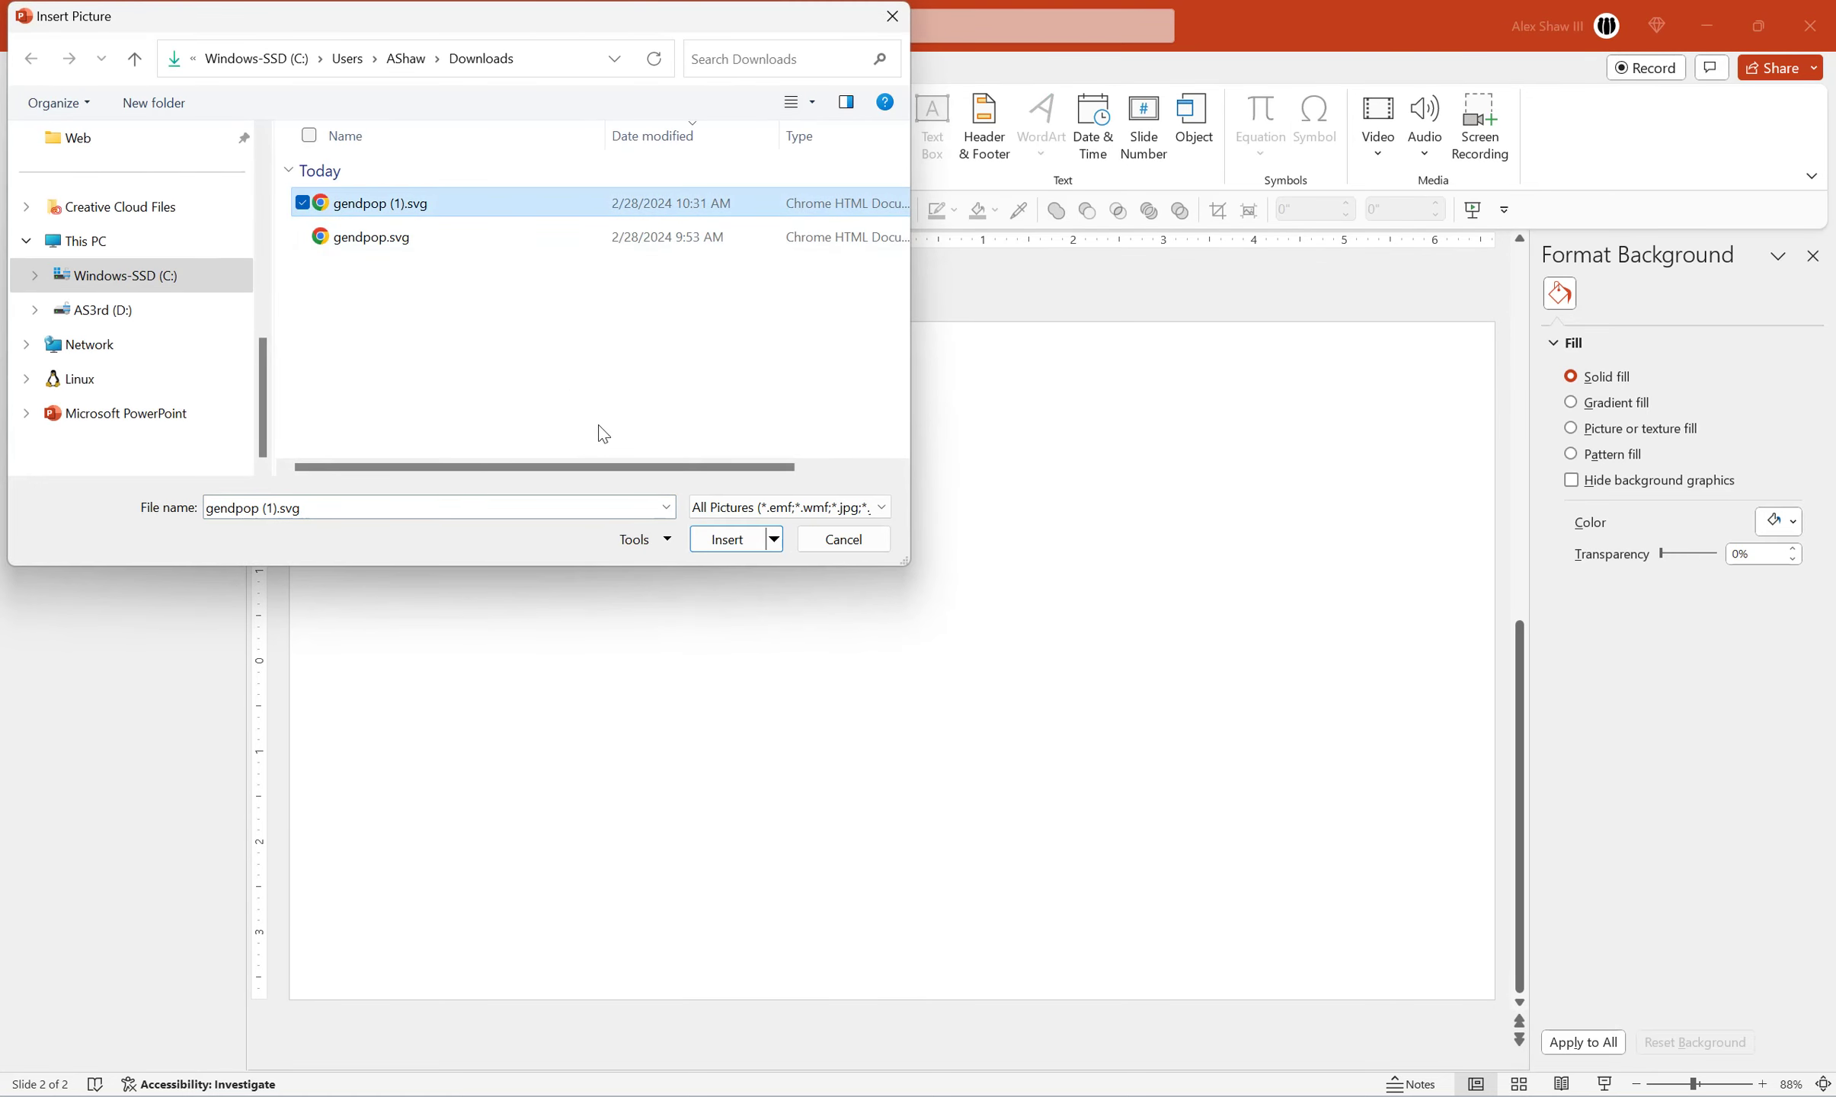
pyautogui.click(726, 541)
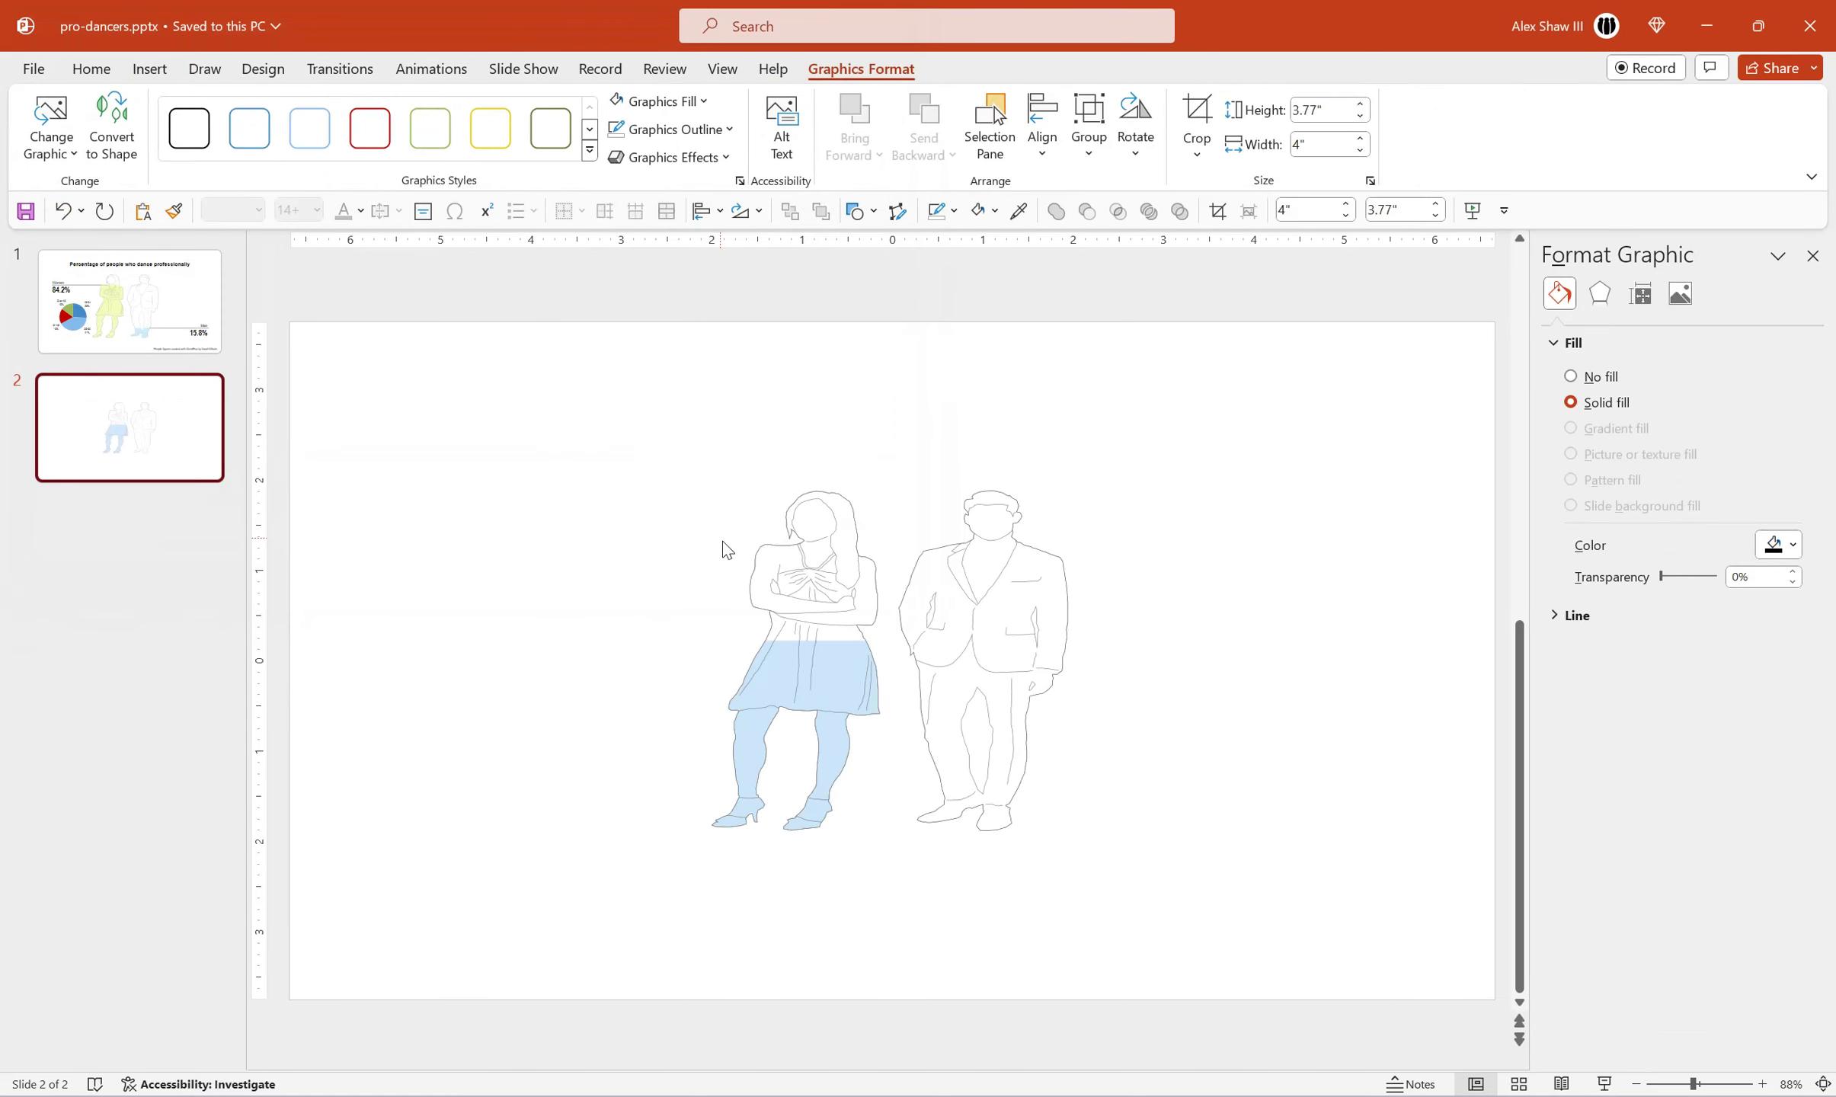
pyautogui.moveTo(984, 588); pyautogui.dragTo(659, 563)
pyautogui.click(801, 530)
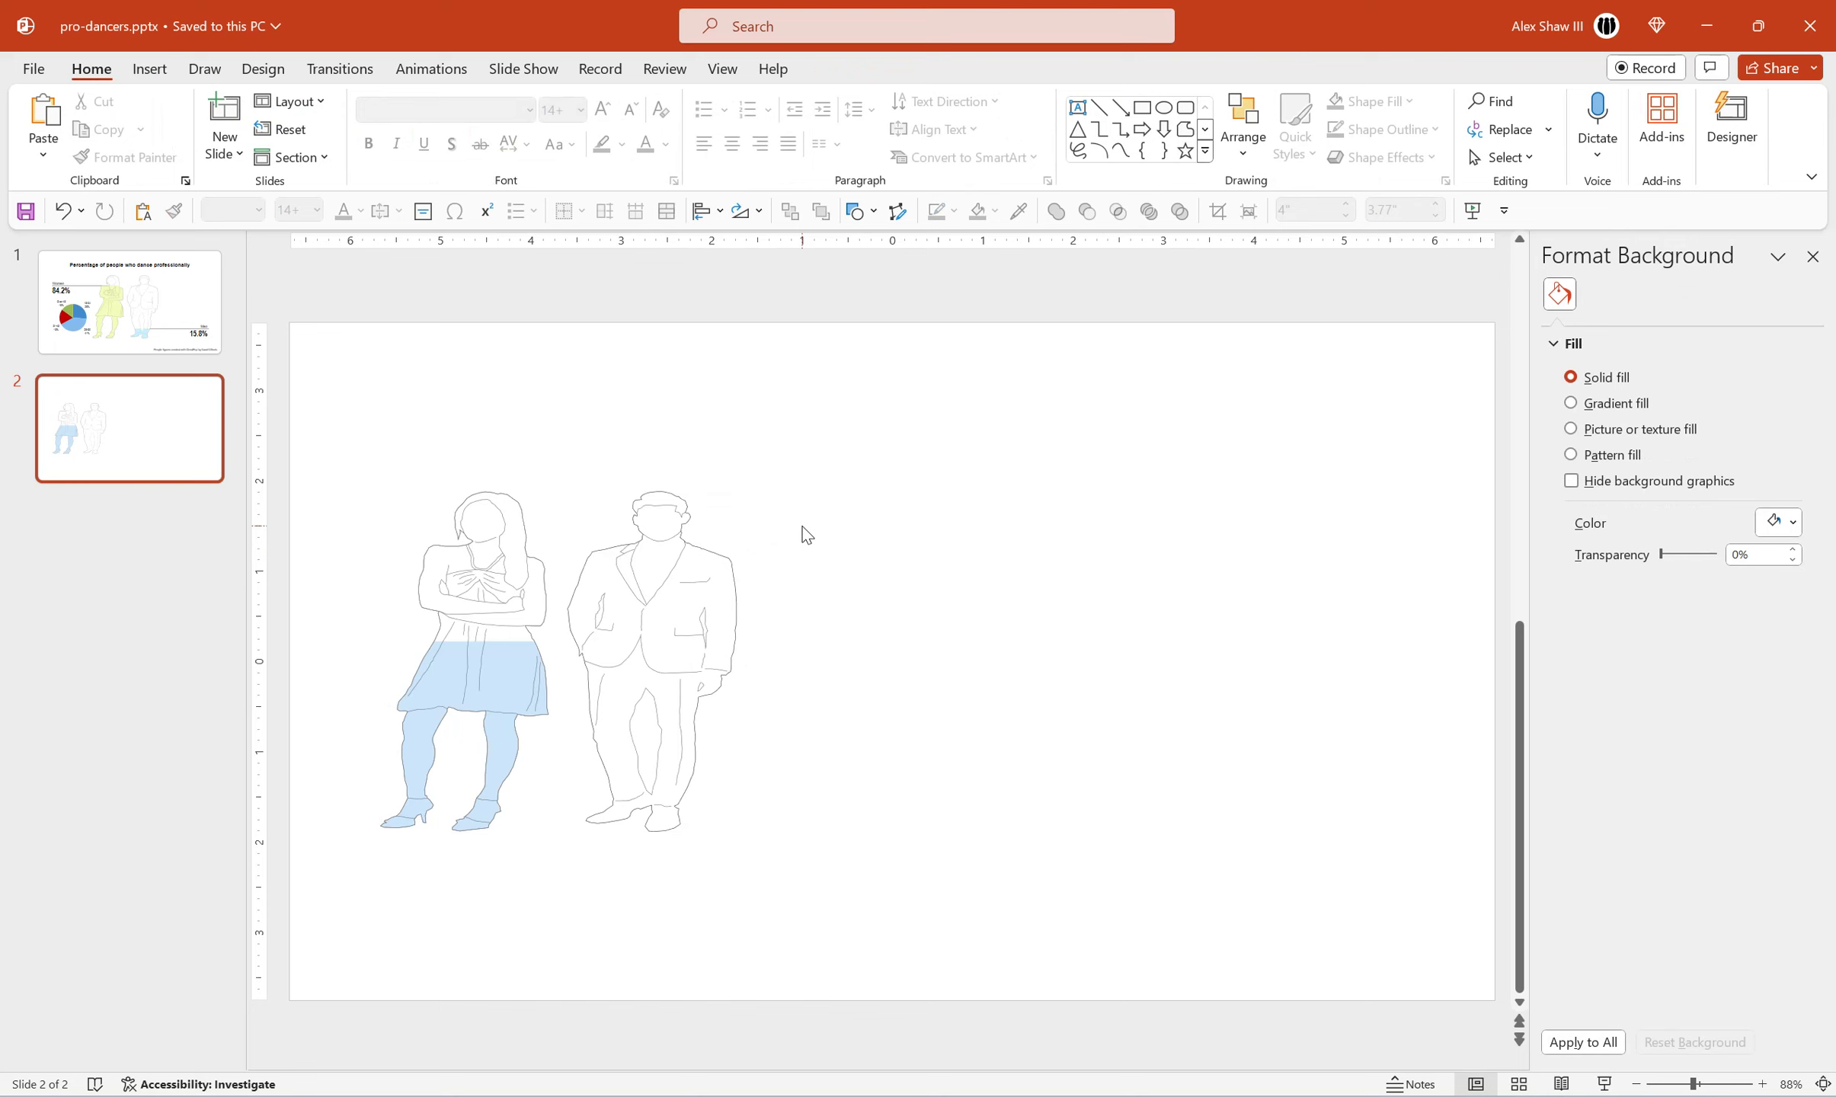
pyautogui.hotkey('alt', 'Tab')
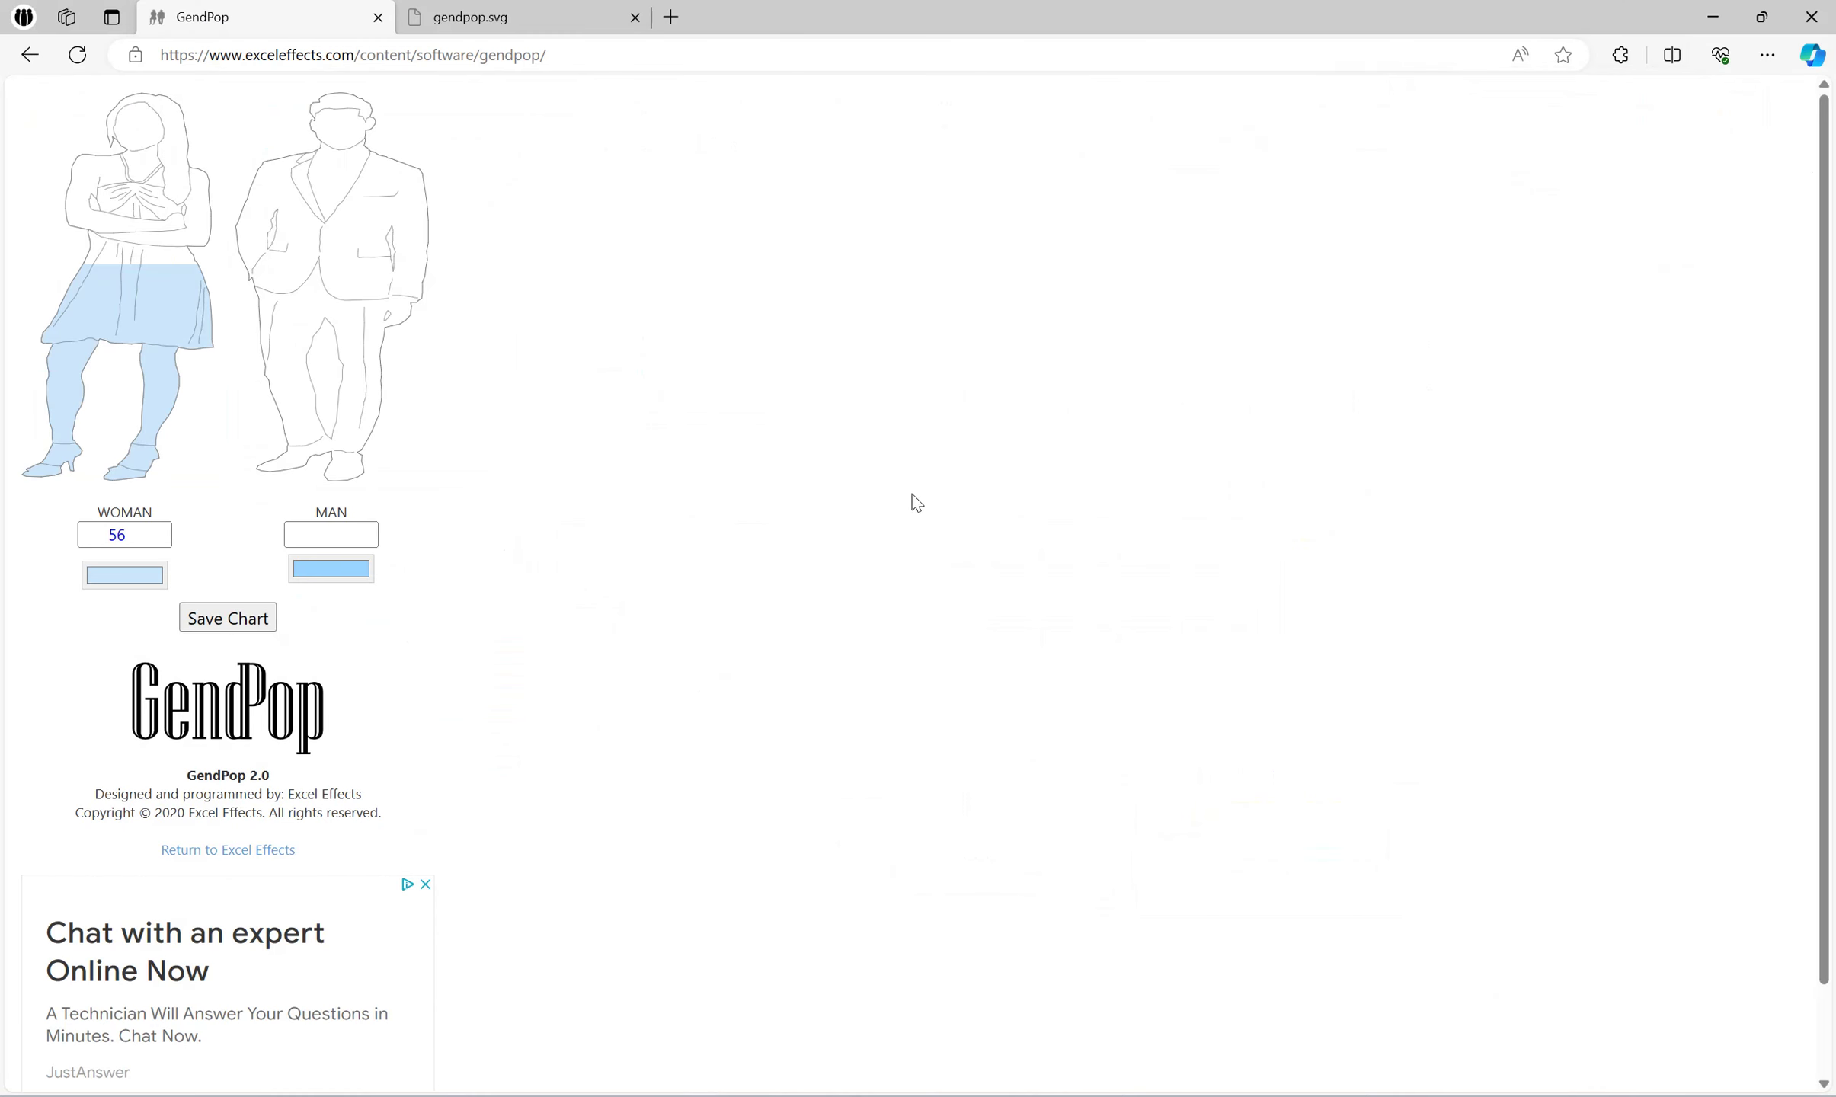
# Change the woman figure's value from 56 to 44.
pyautogui.doubleClick(116, 535)
pyautogui.write('44')
pyautogui.click(202, 546)
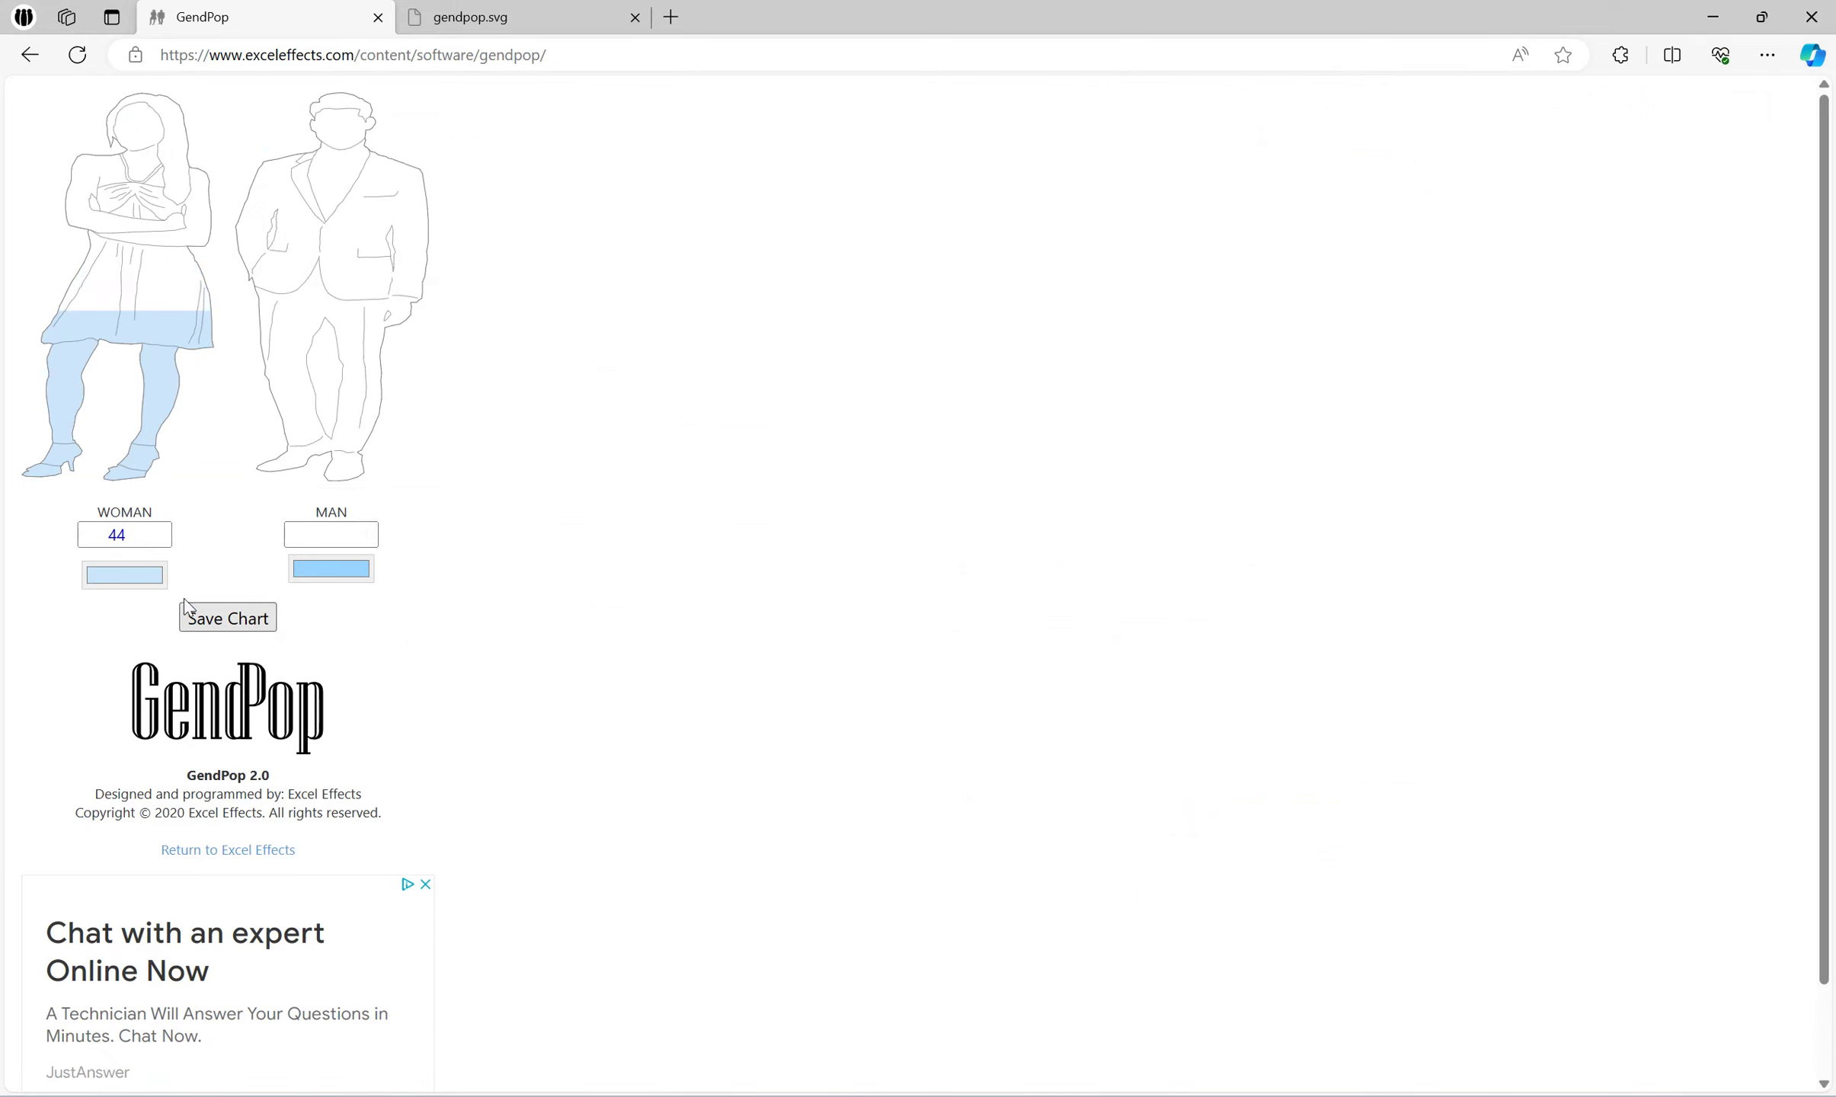
# Recolour the woman figure pink (251, 203, 208) and save the chart as gendpop (2).svg.
pyautogui.click(156, 582)
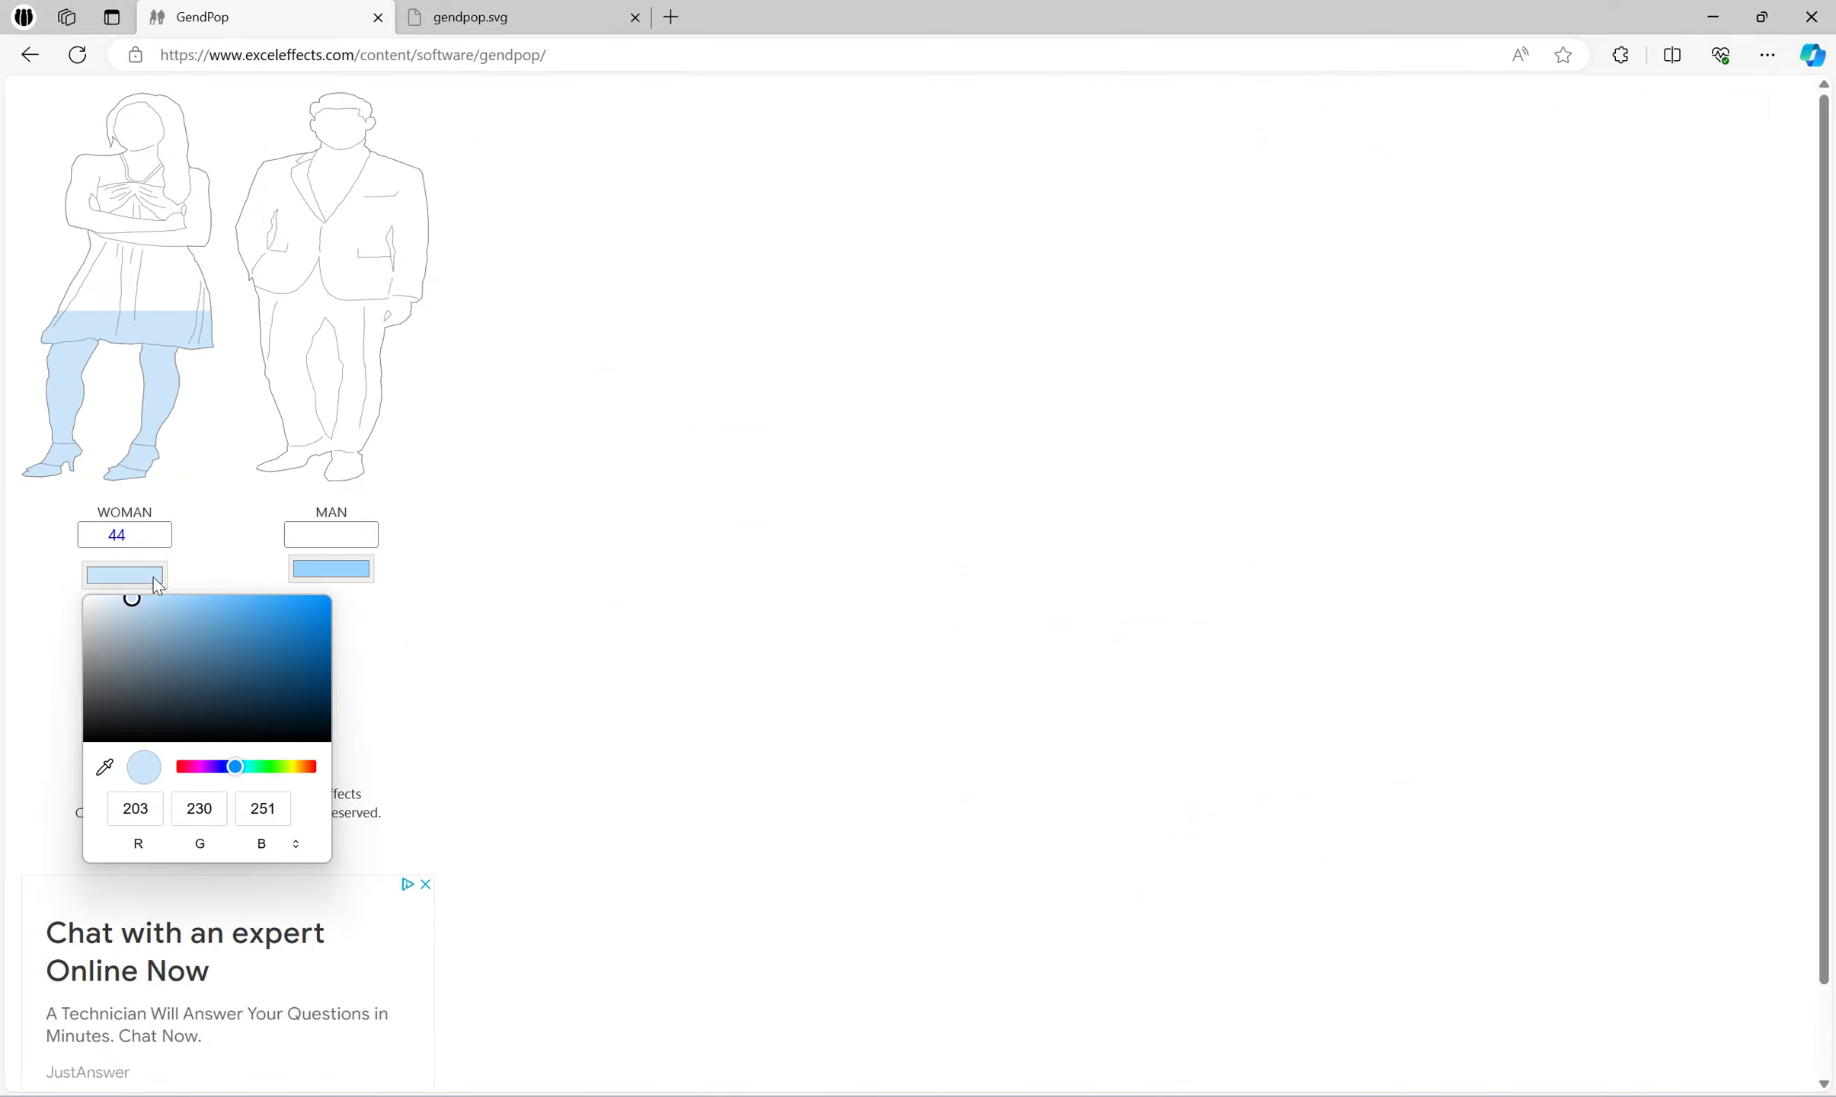
pyautogui.click(196, 768)
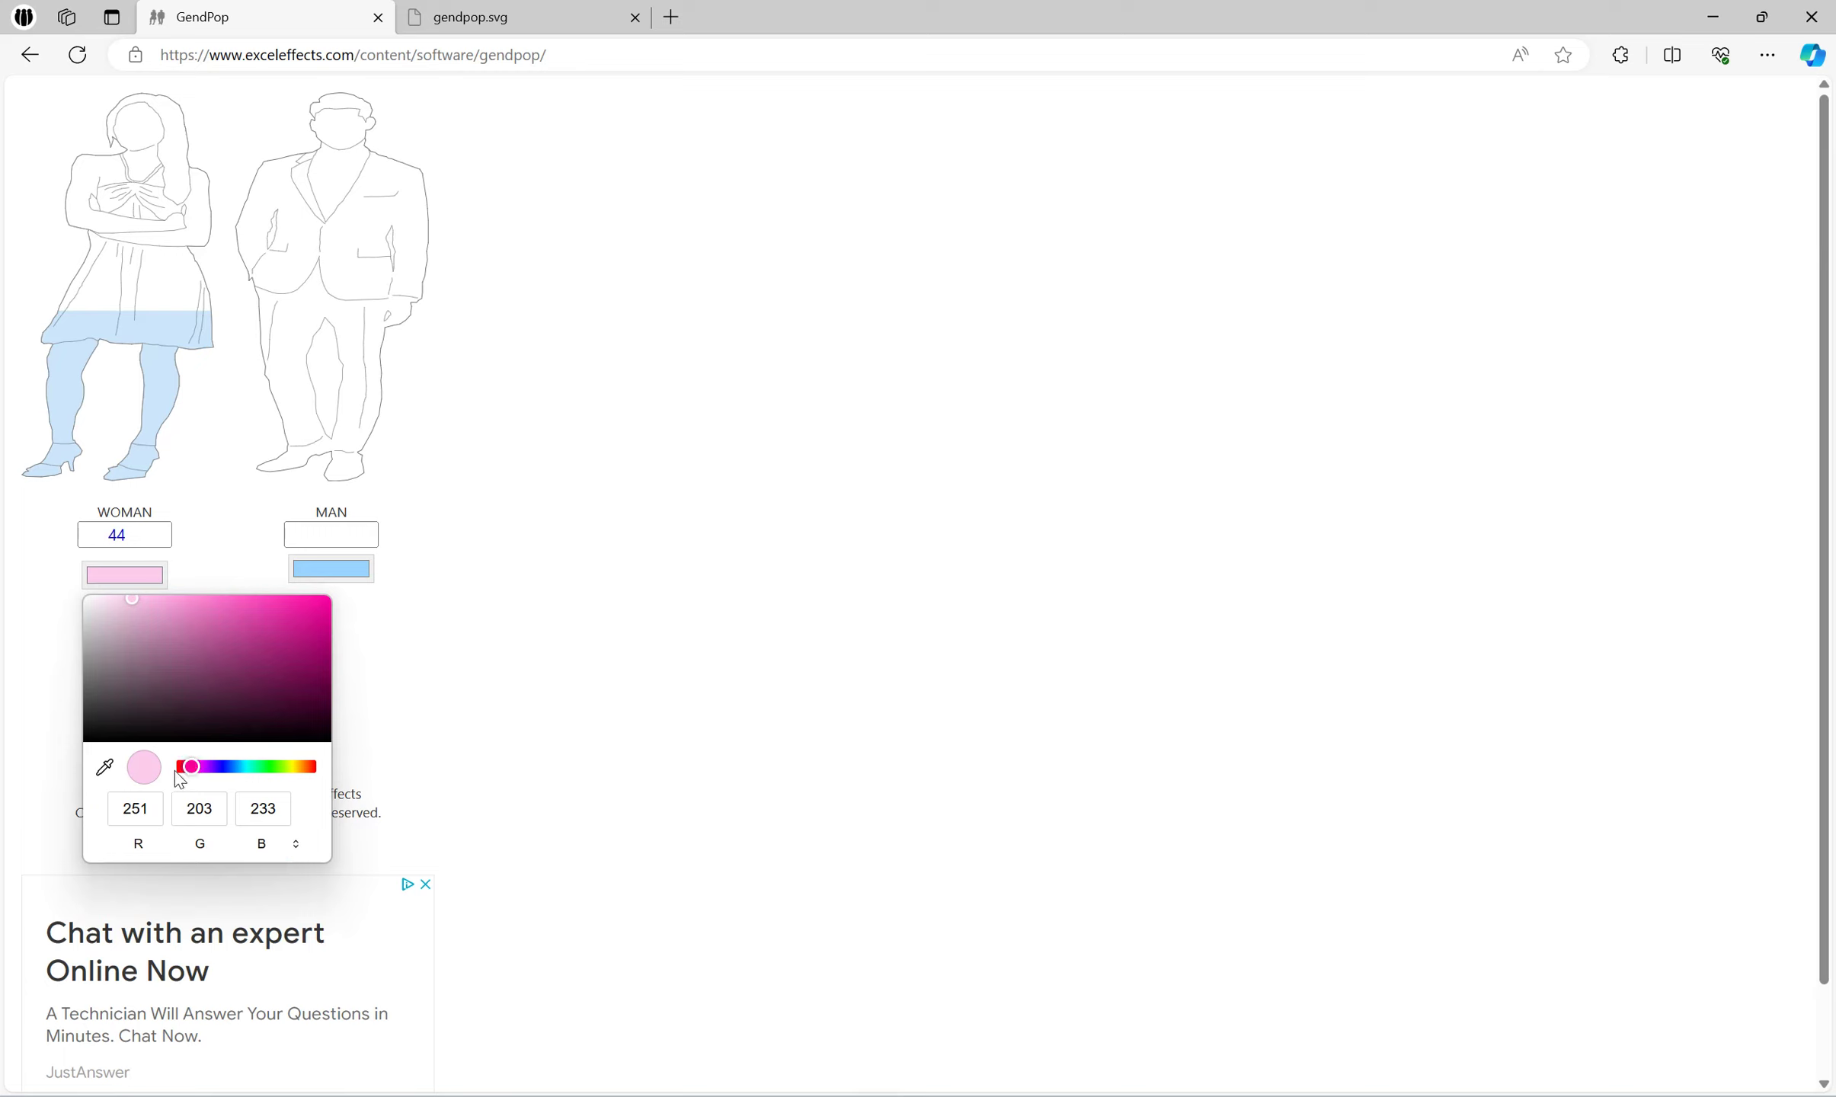
pyautogui.click(180, 769)
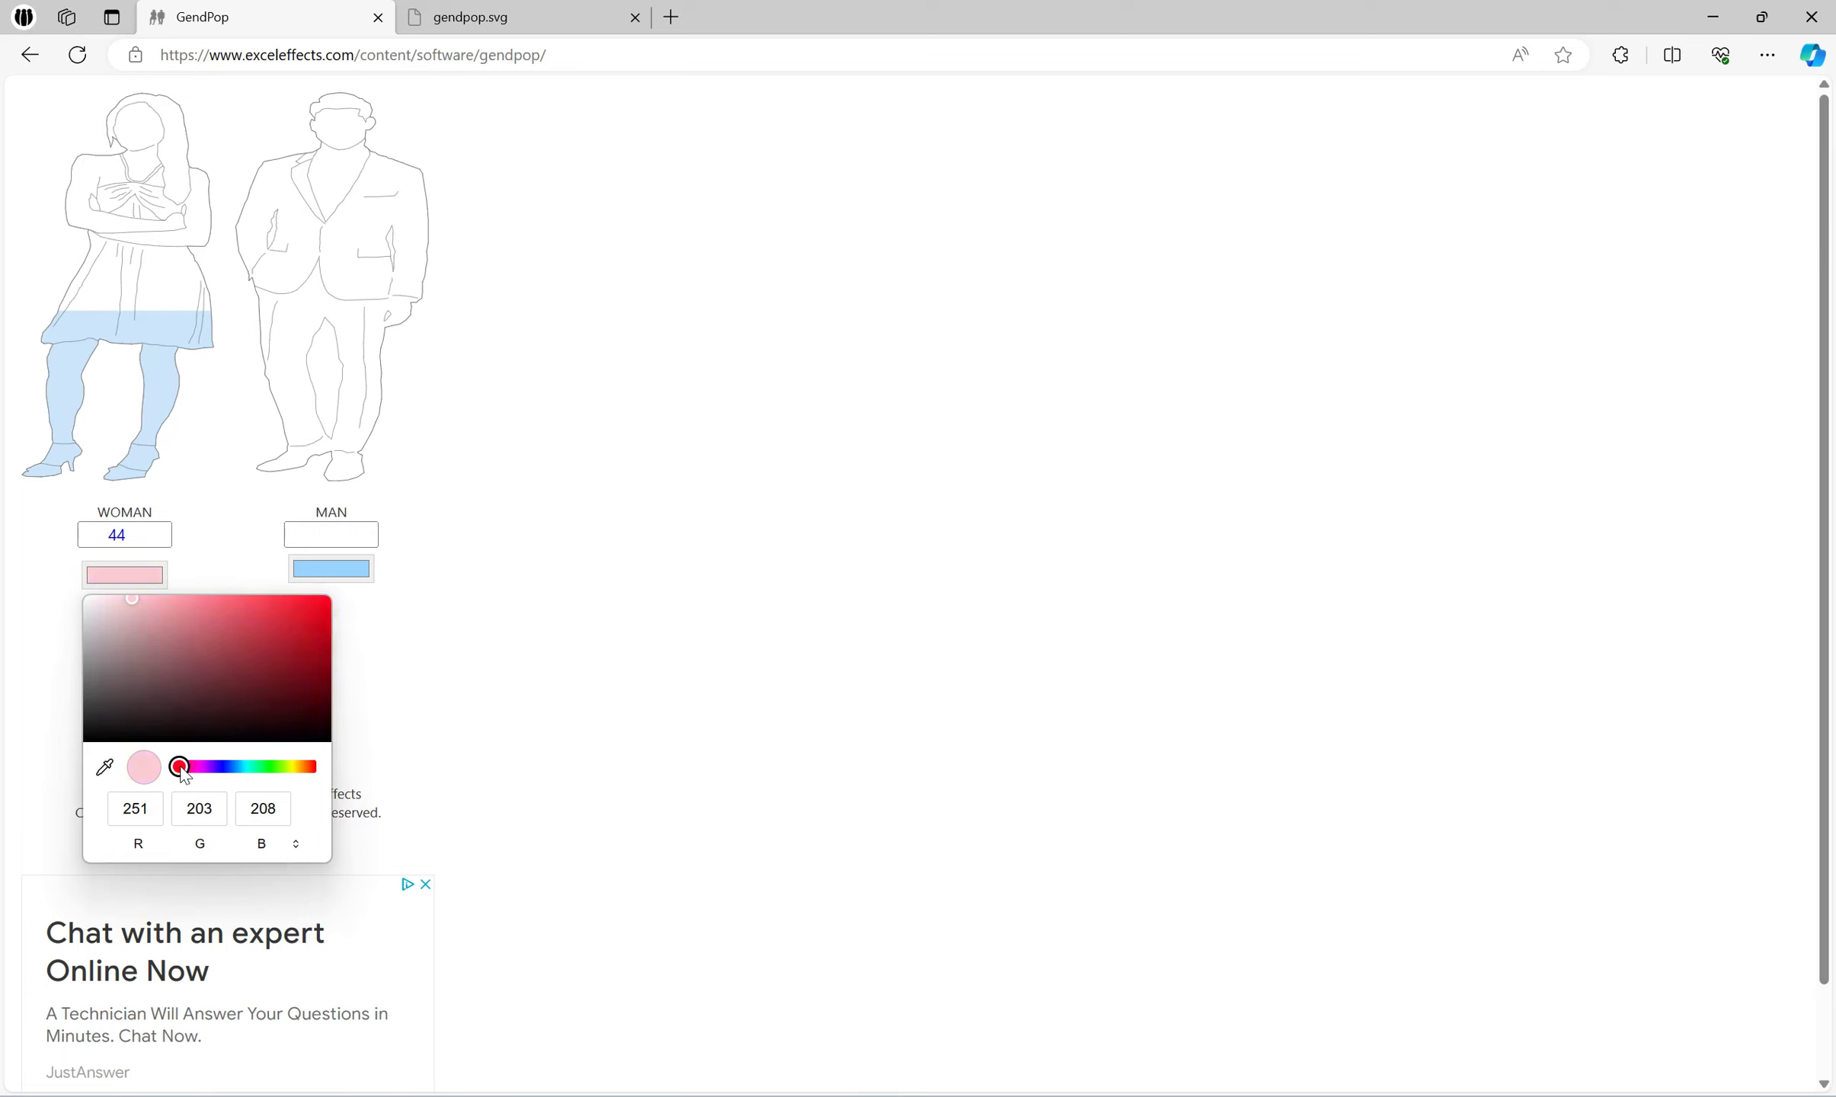
pyautogui.click(426, 711)
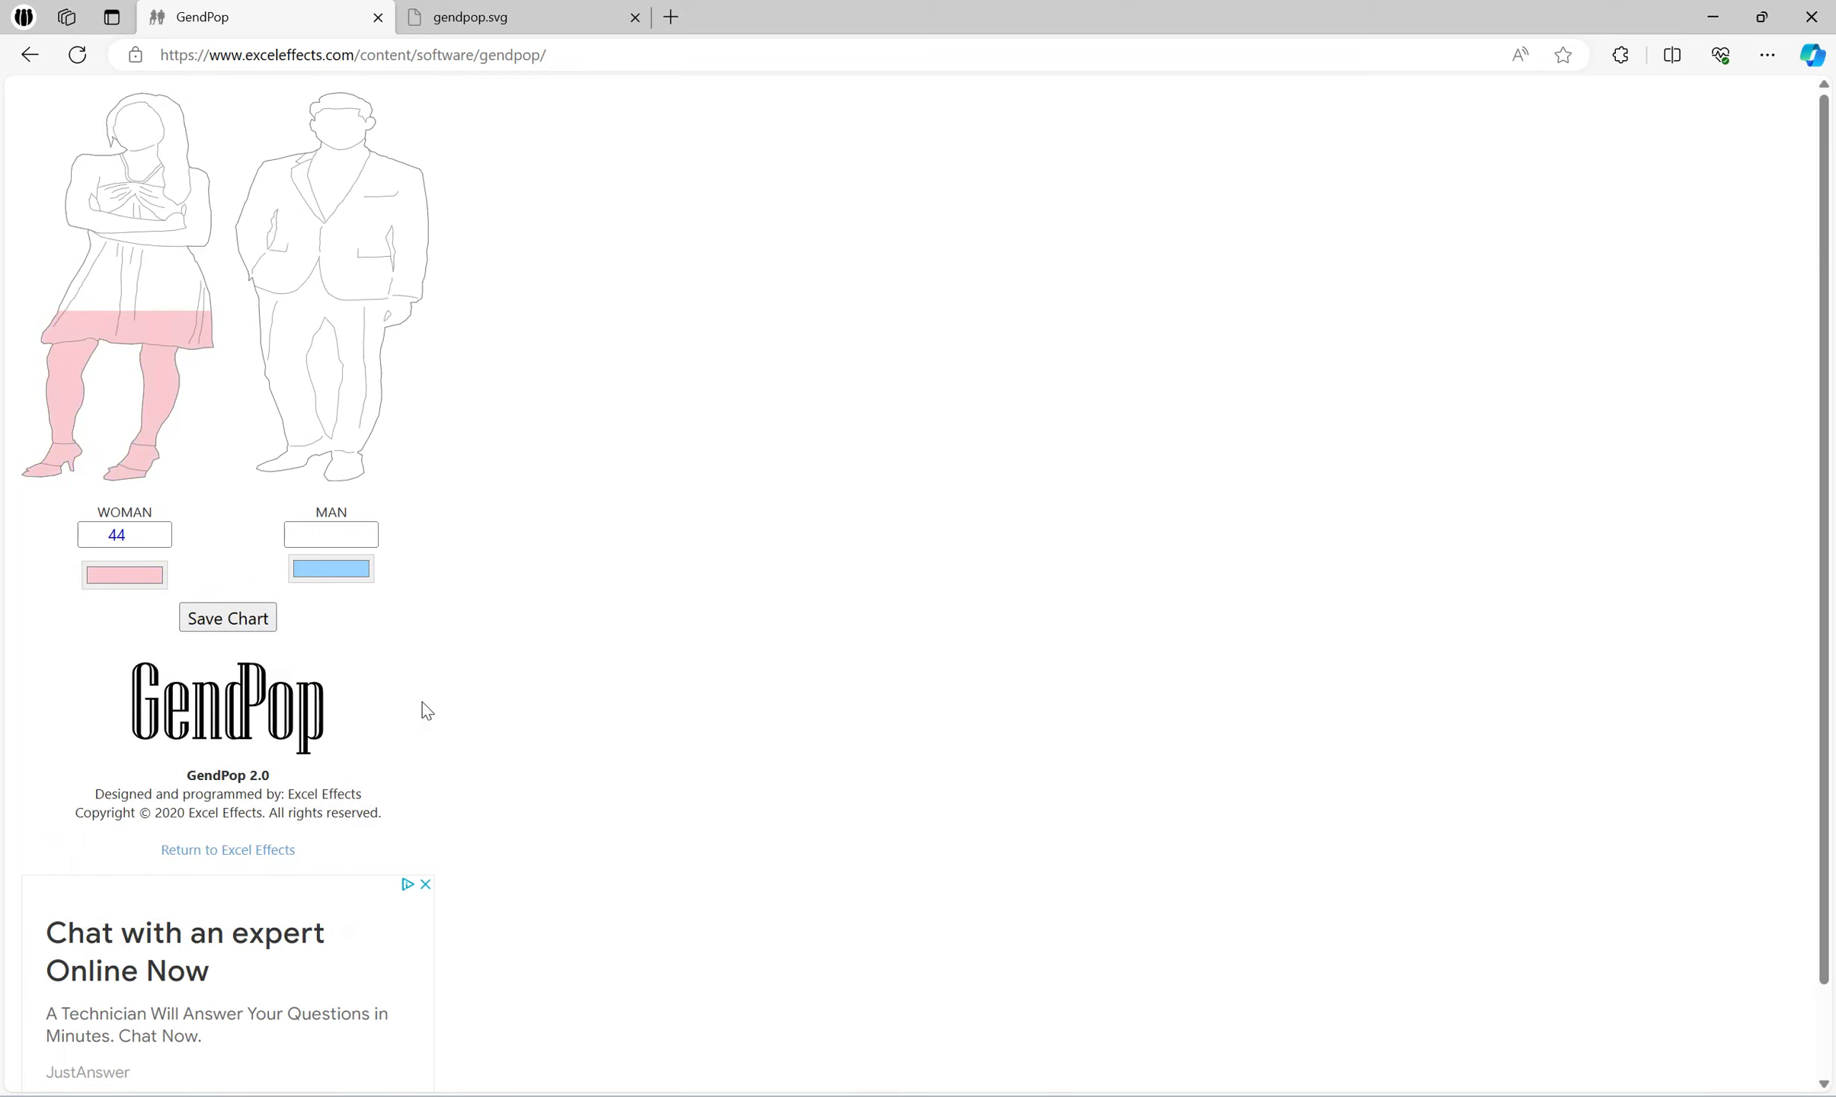
pyautogui.click(227, 618)
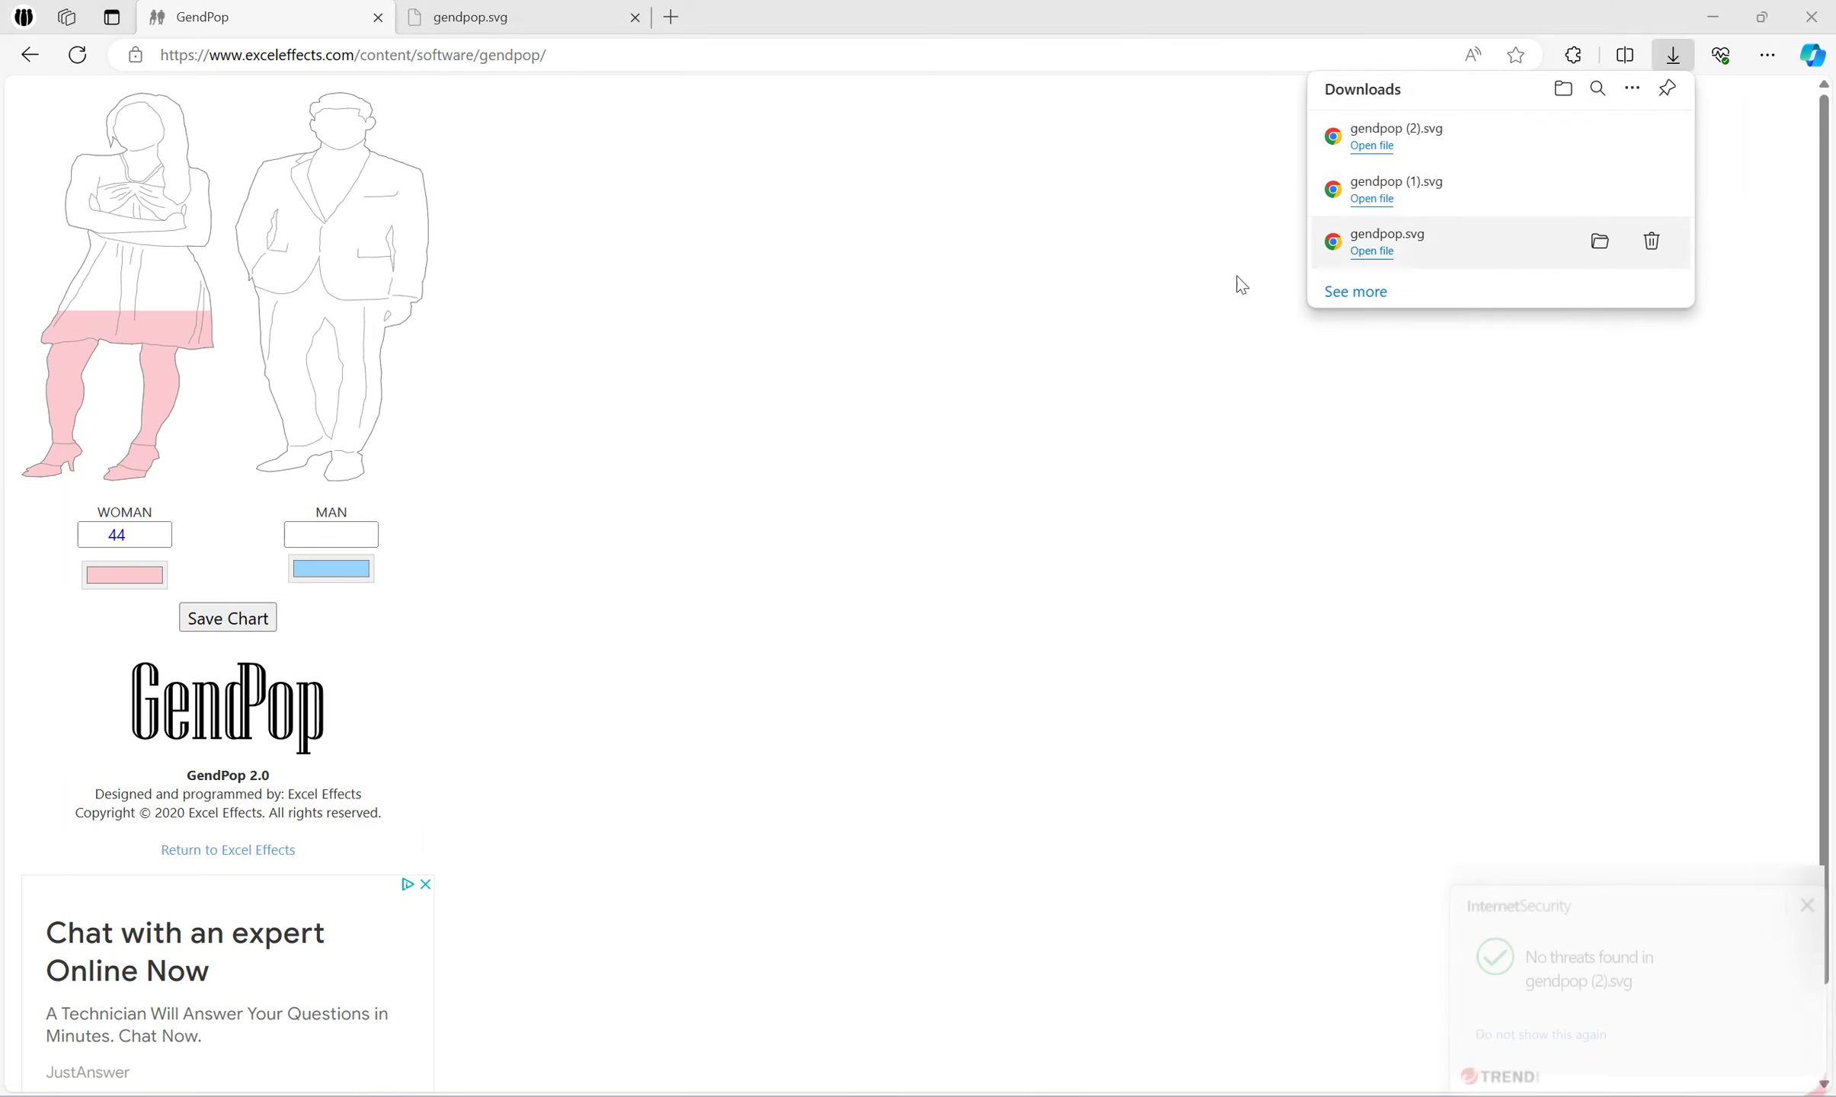
pyautogui.hotkey('alt', 'Tab')
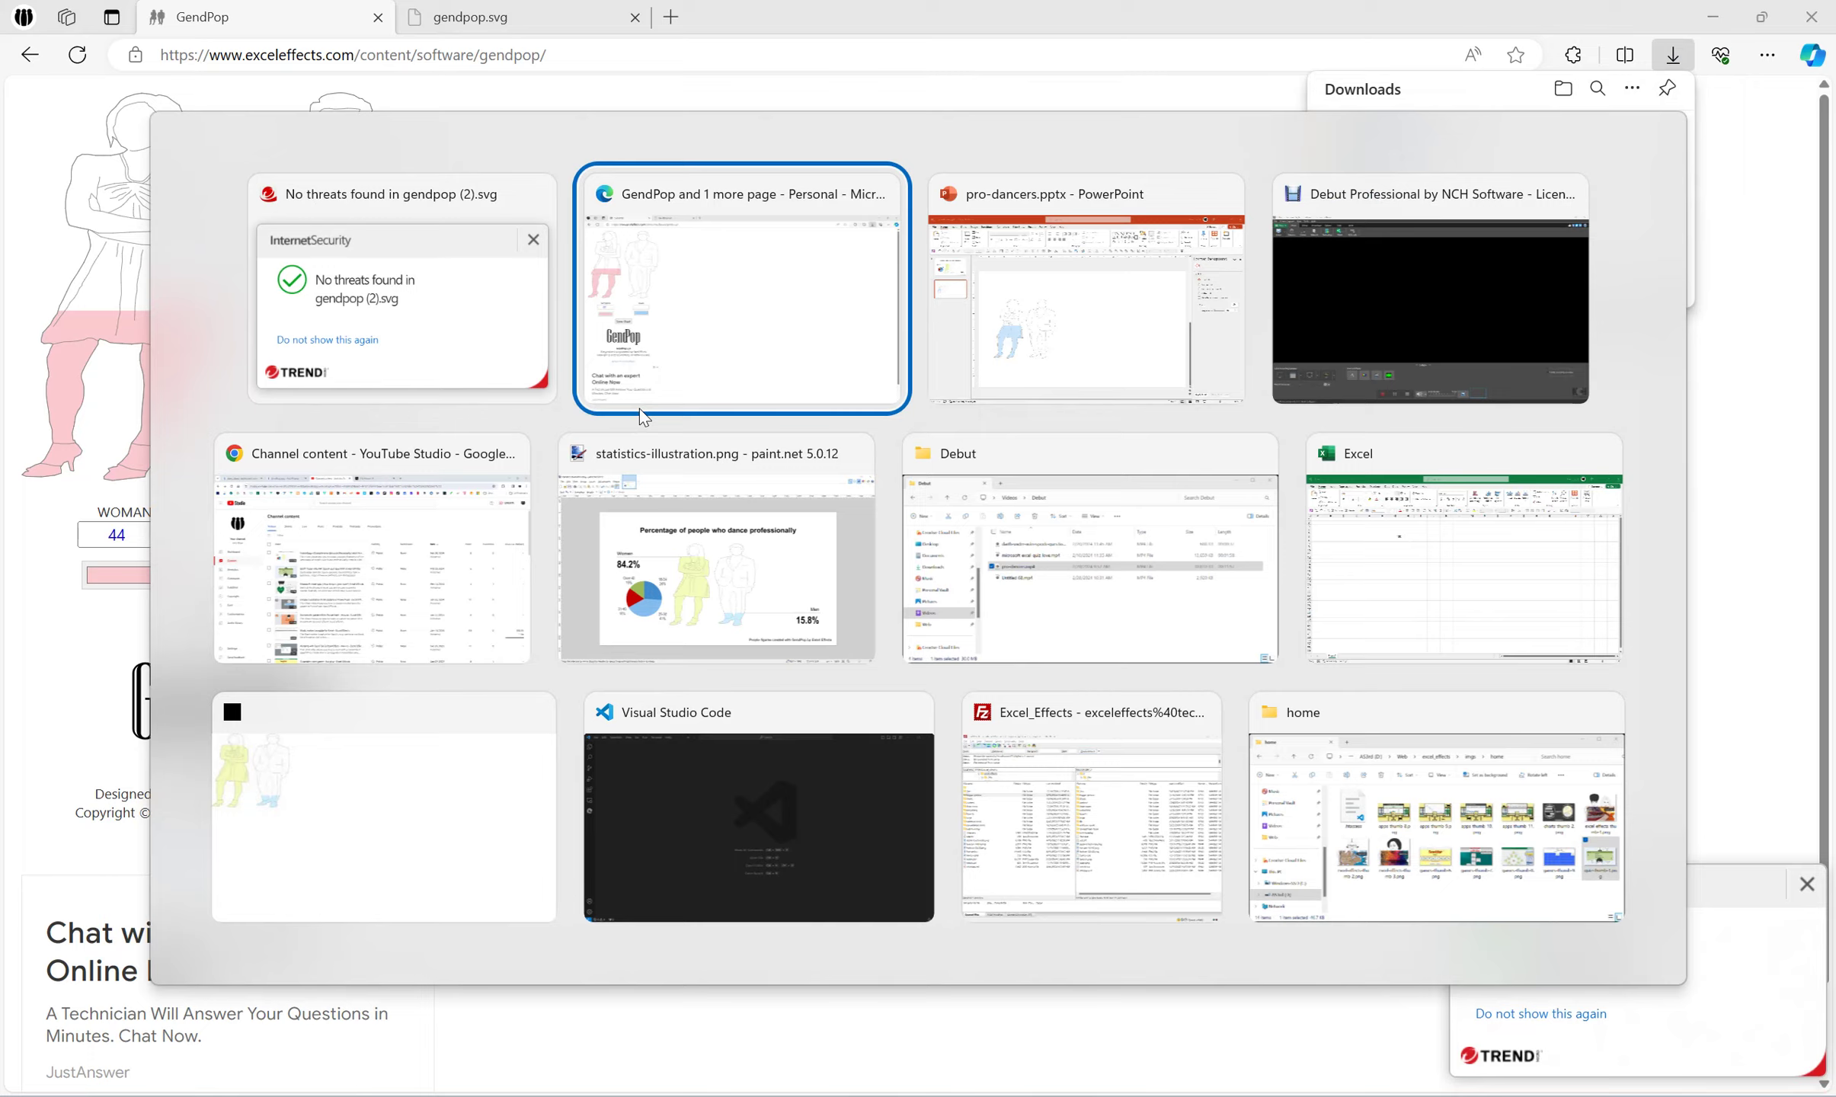
pyautogui.hotkey('alt', 'Tab')
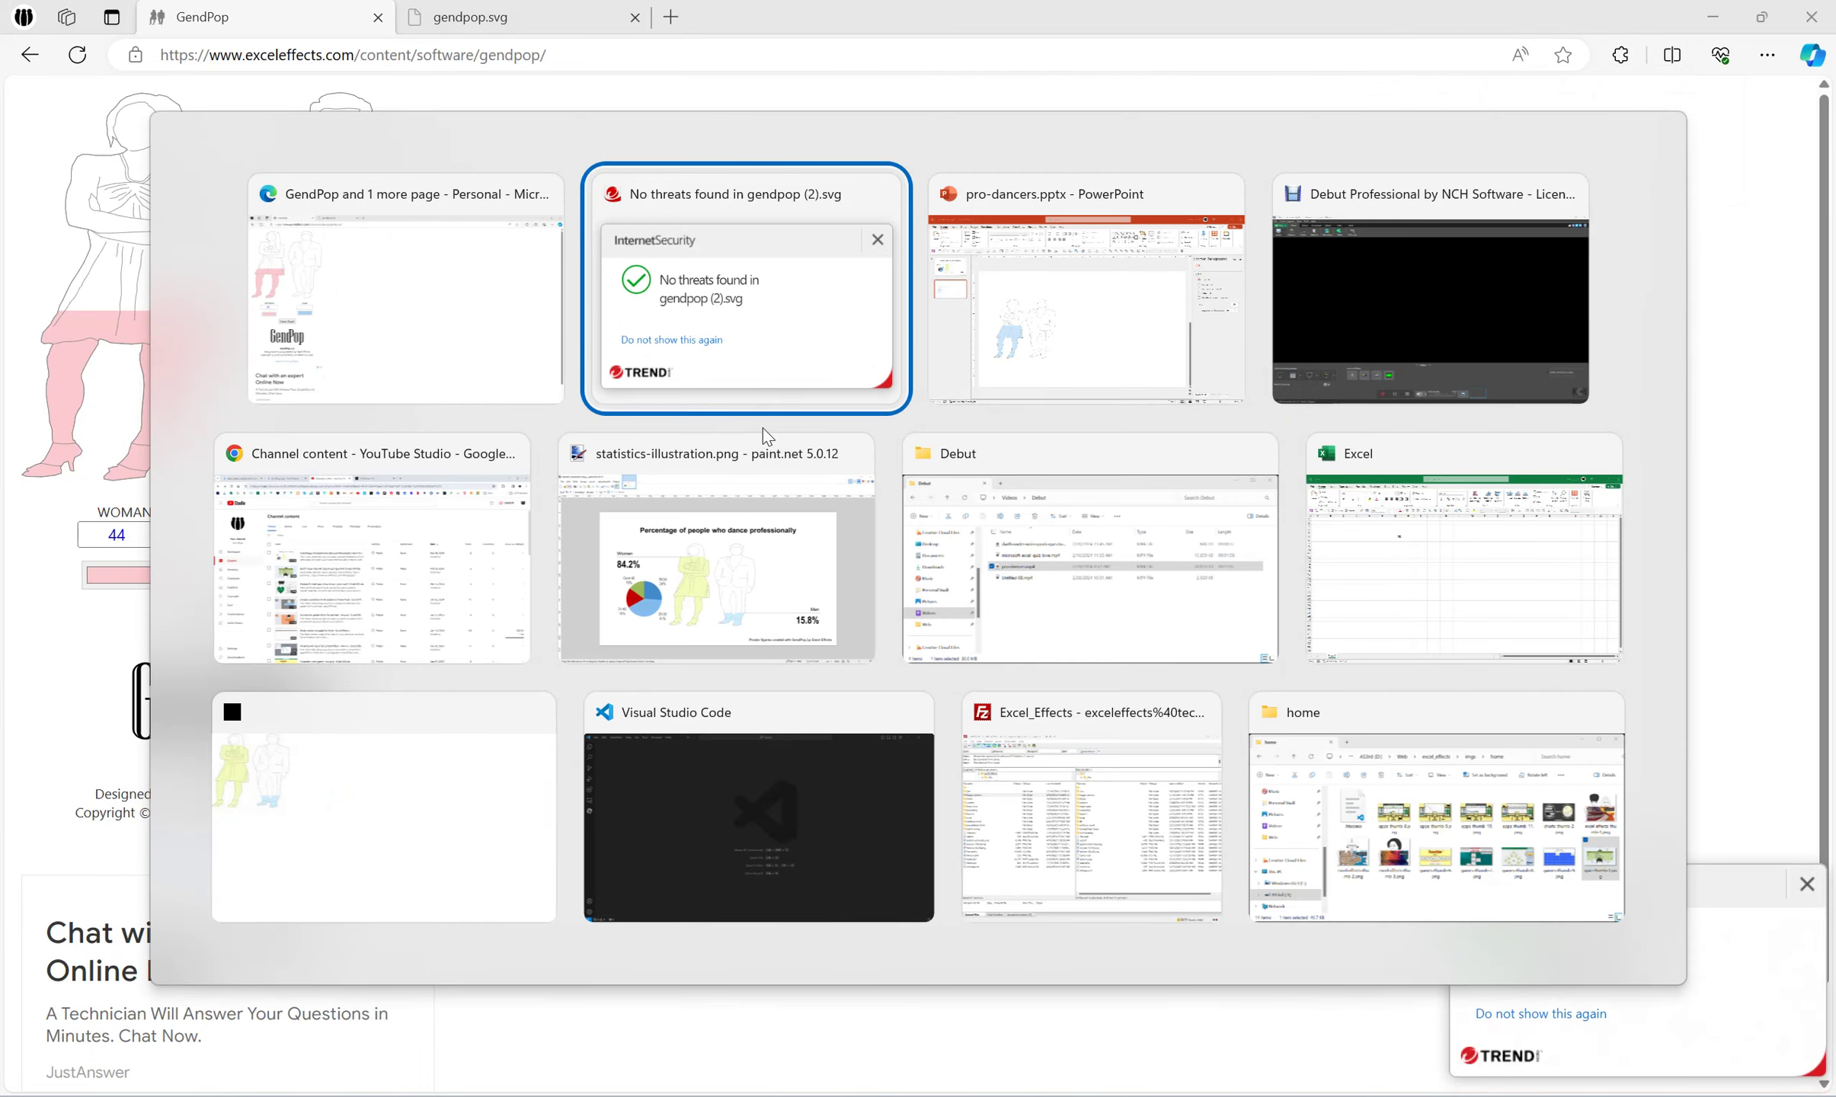
pyautogui.hotkey('alt', 'Tab')
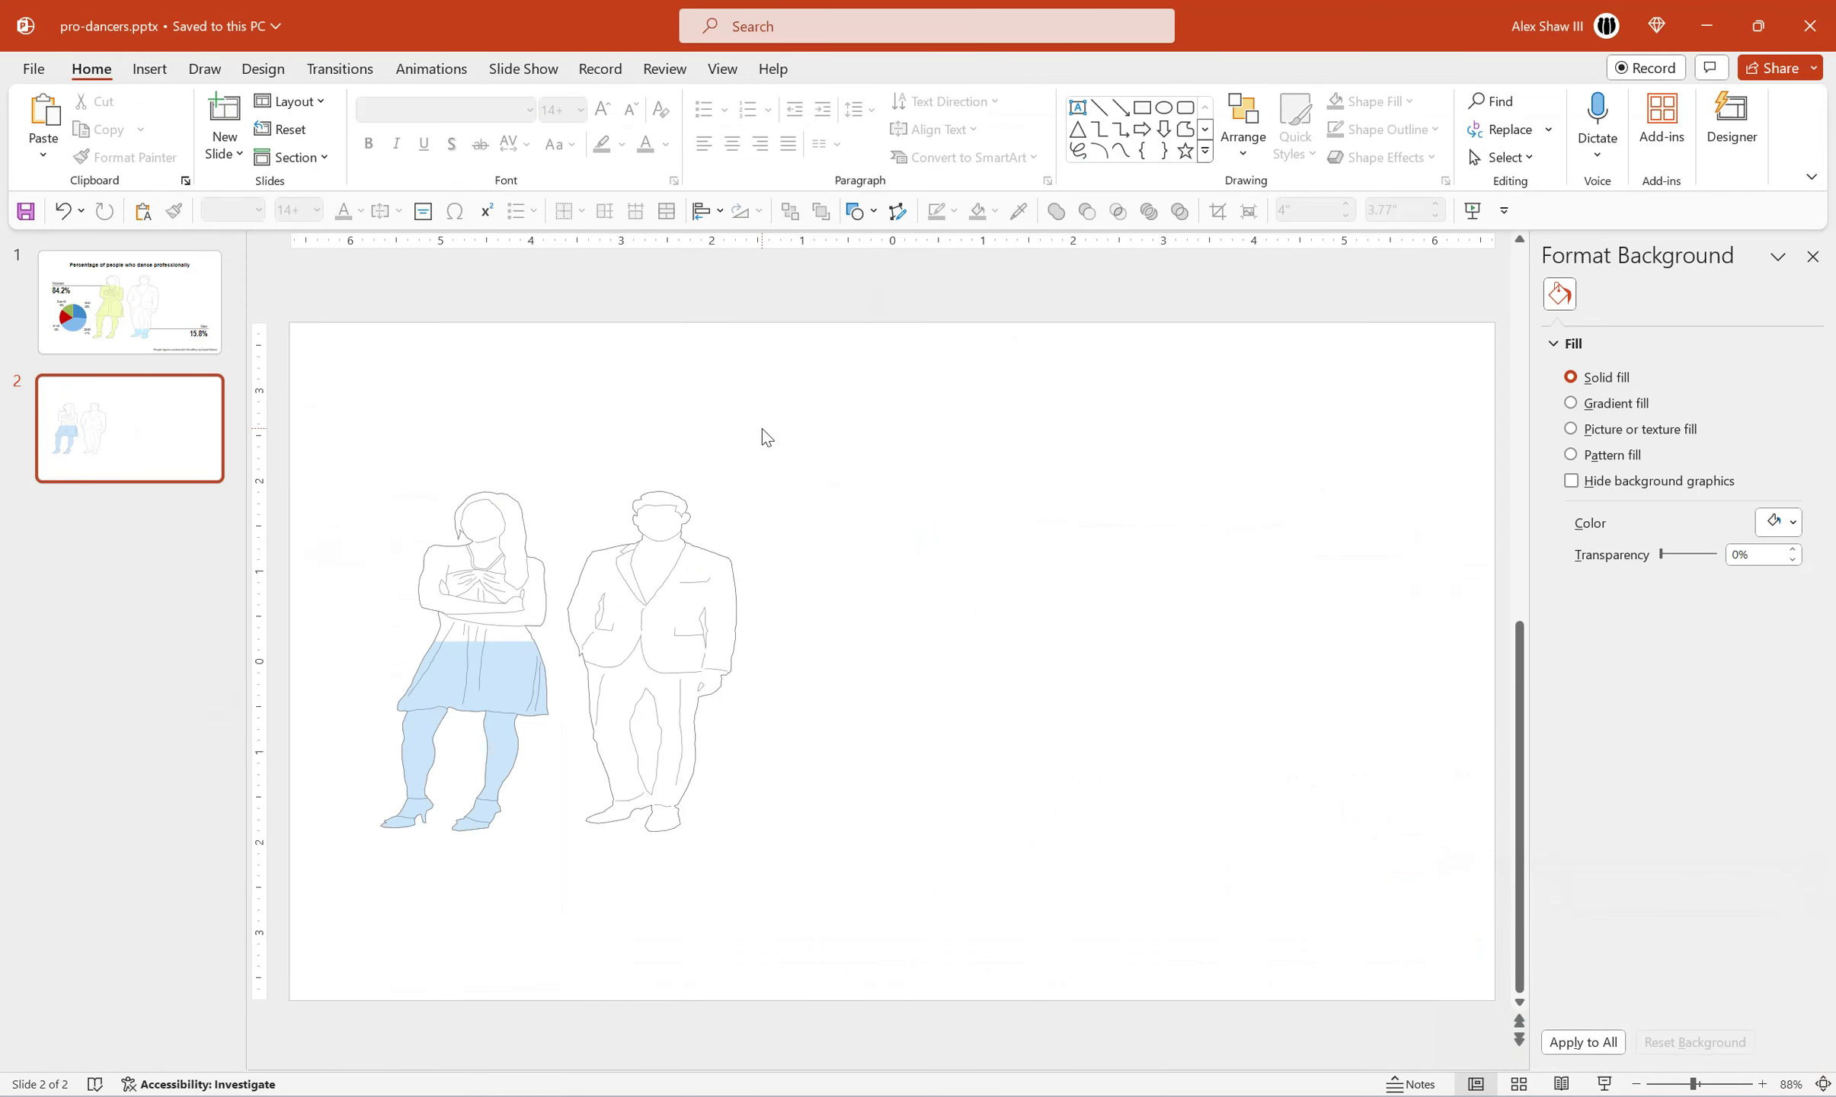
# Insert gendpop (2).svg from this device onto slide 2.
pyautogui.hotkey('alt', 'Tab')
pyautogui.hotkey('alt', 'shift', 'Tab')
pyautogui.click(150, 68)
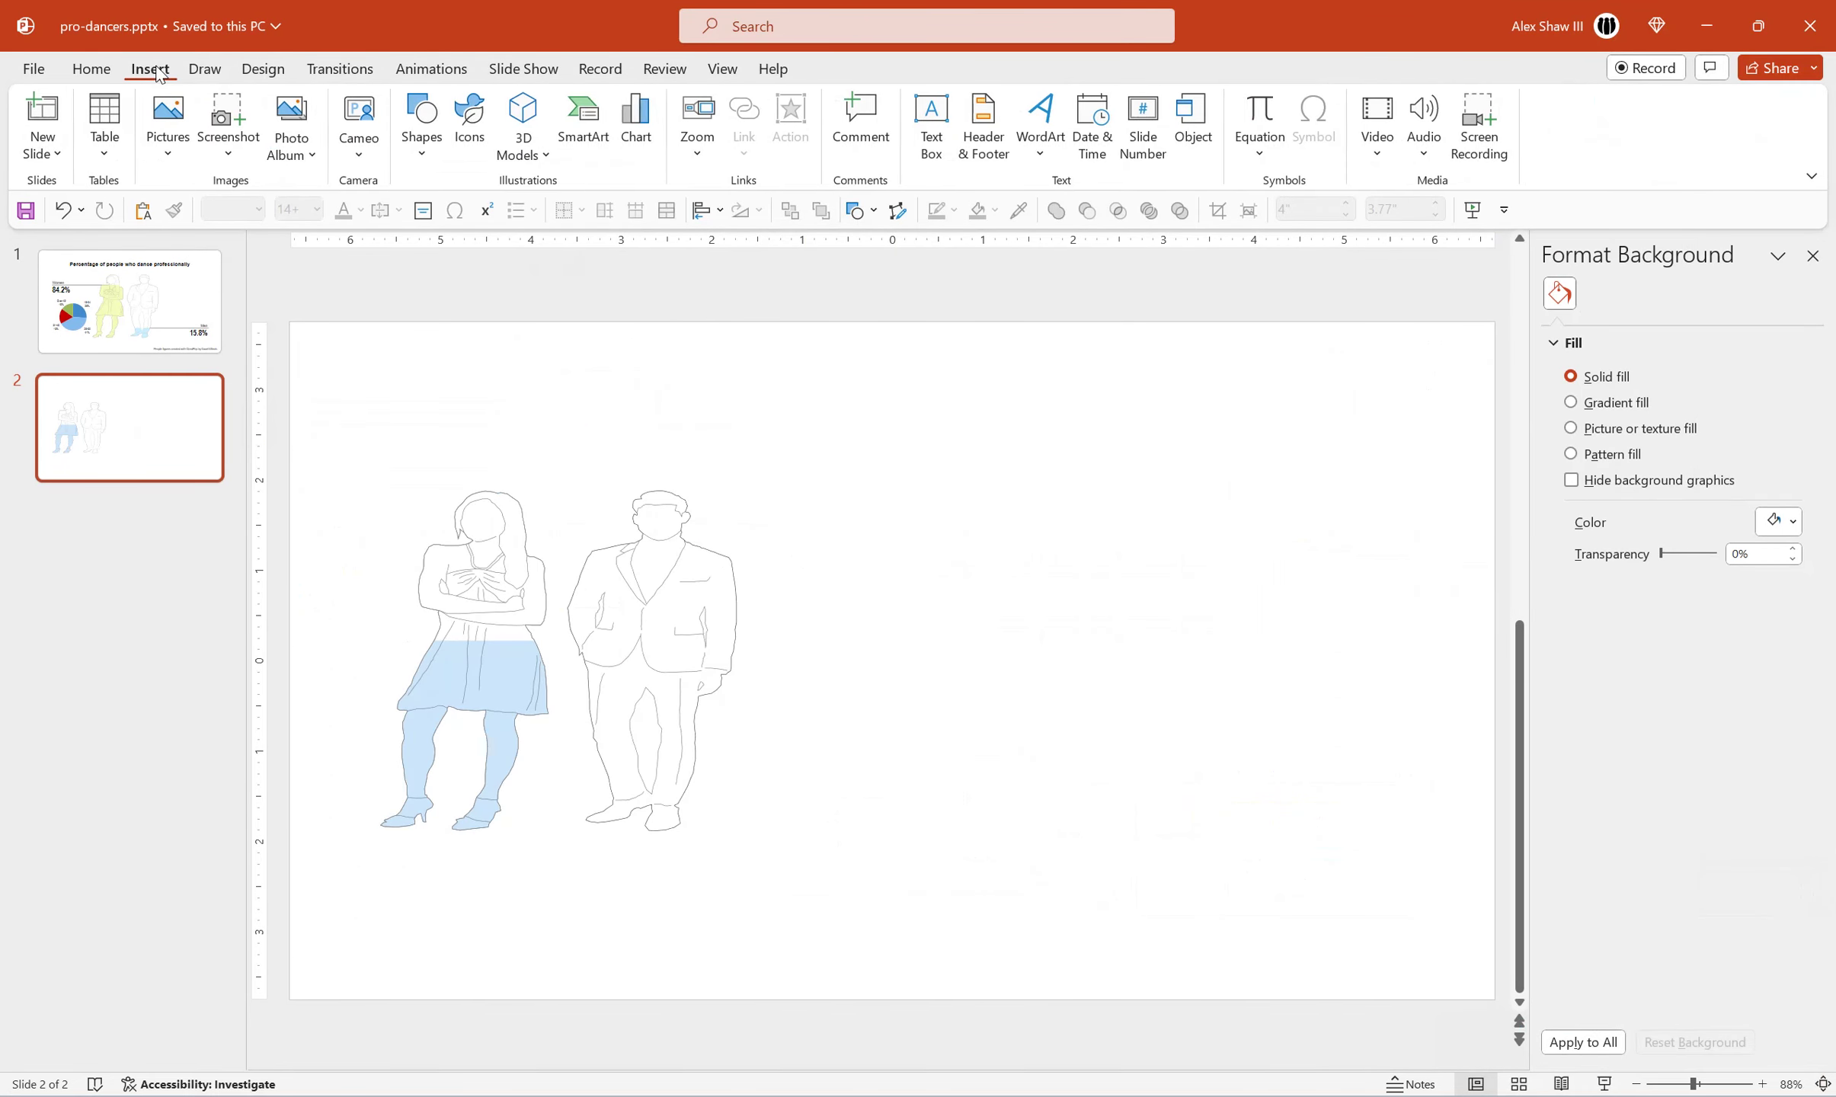
pyautogui.click(162, 155)
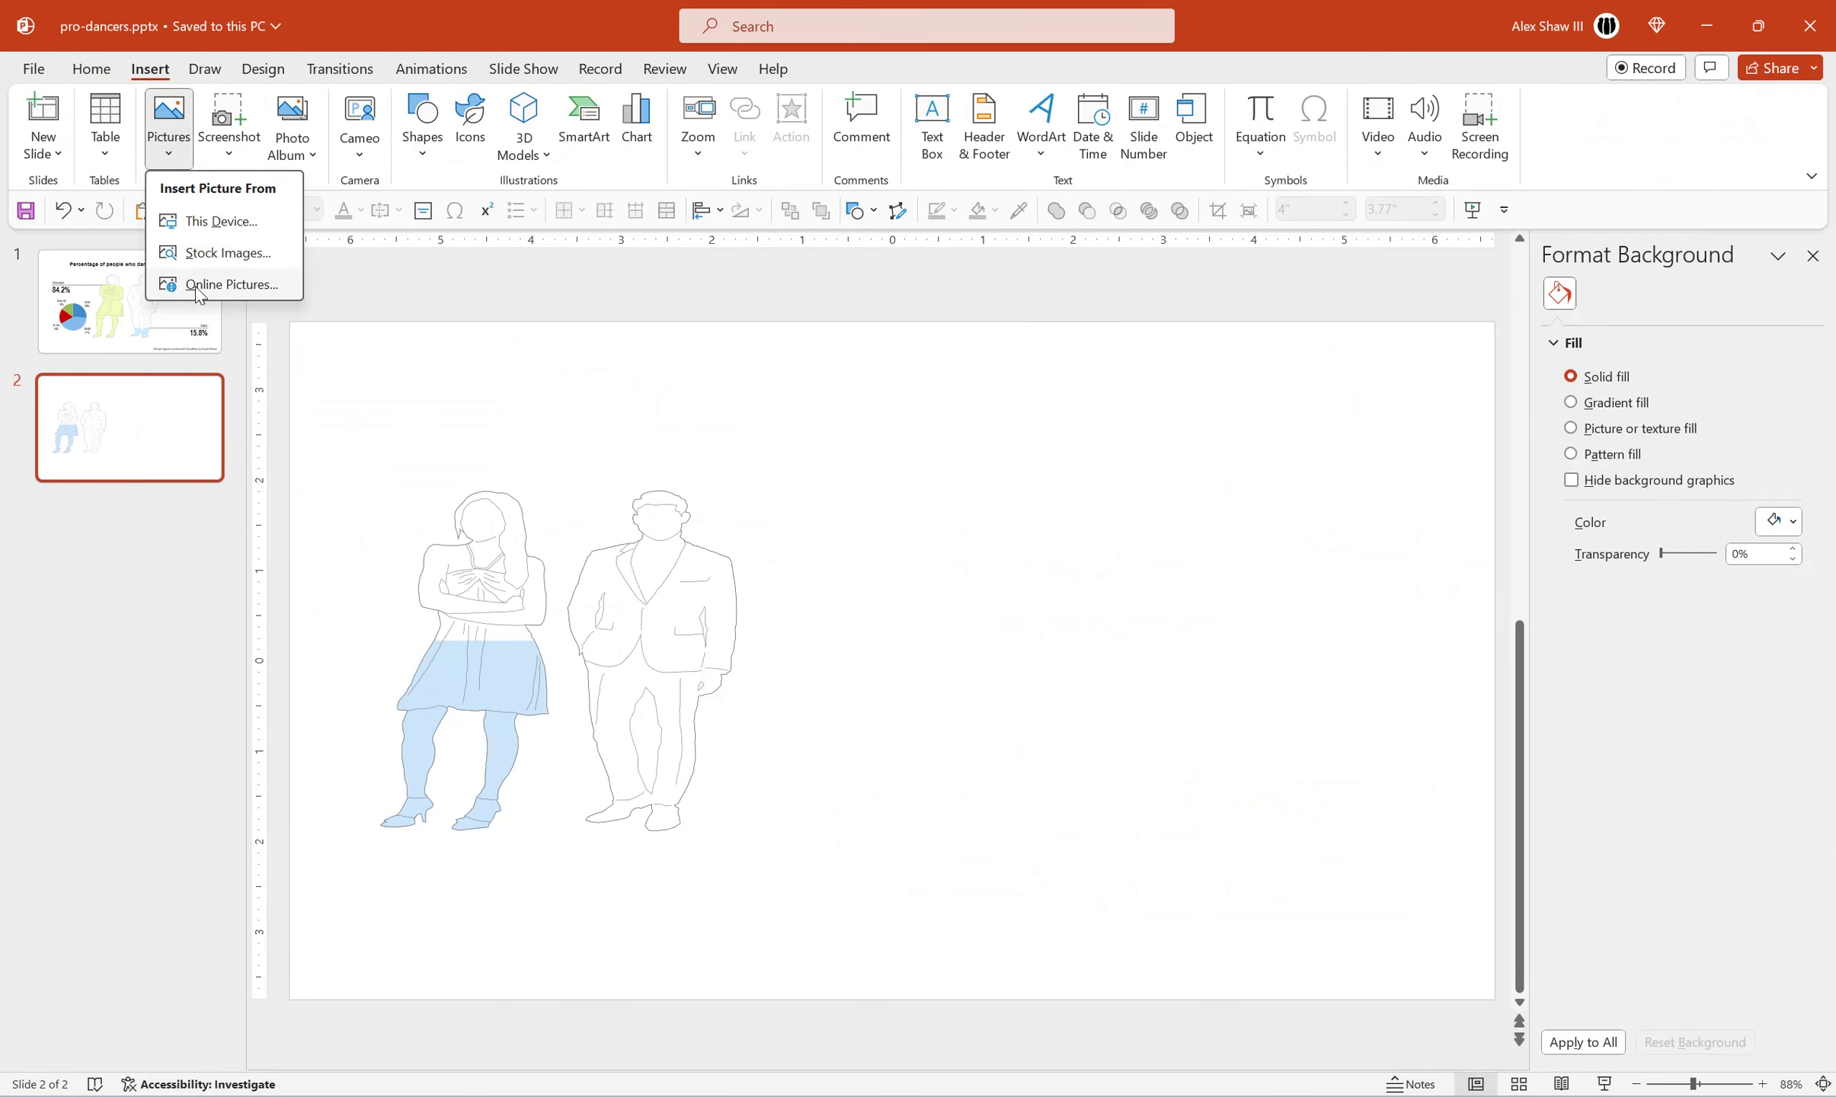
pyautogui.click(221, 229)
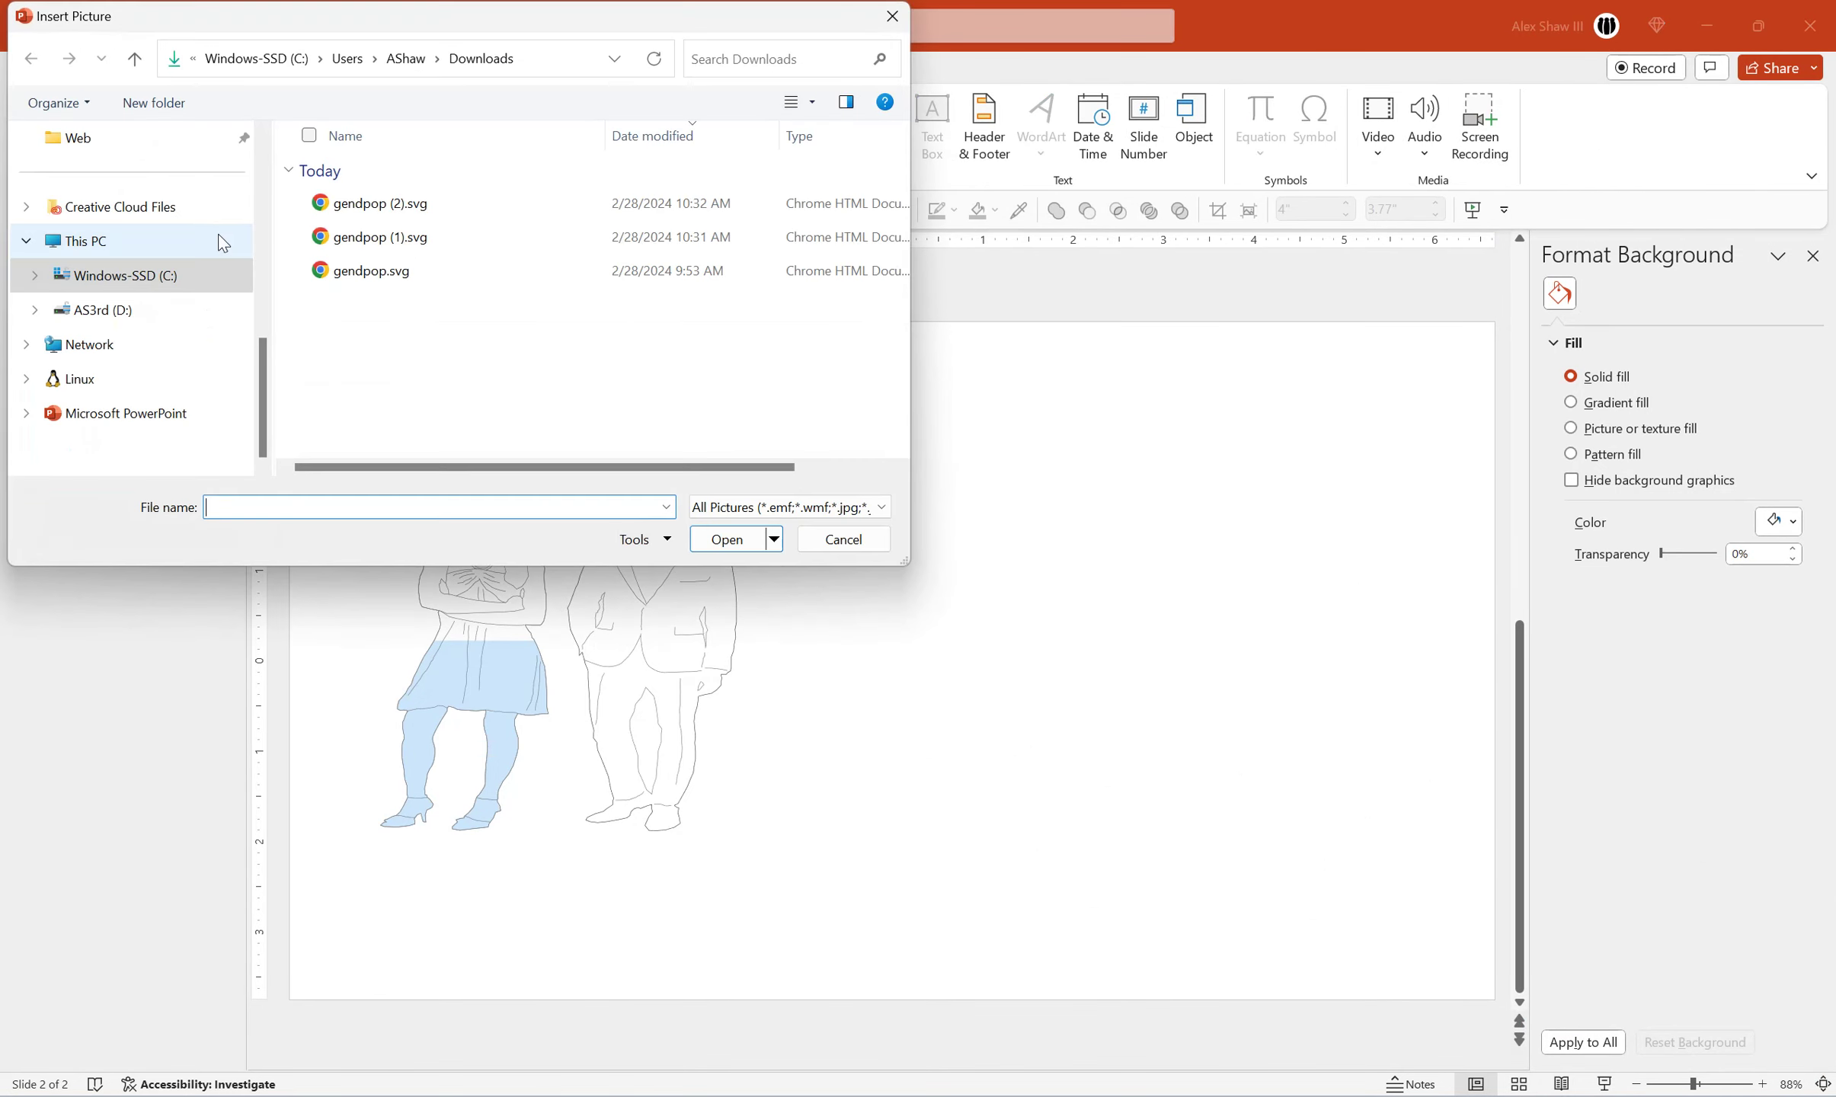
pyautogui.doubleClick(415, 205)
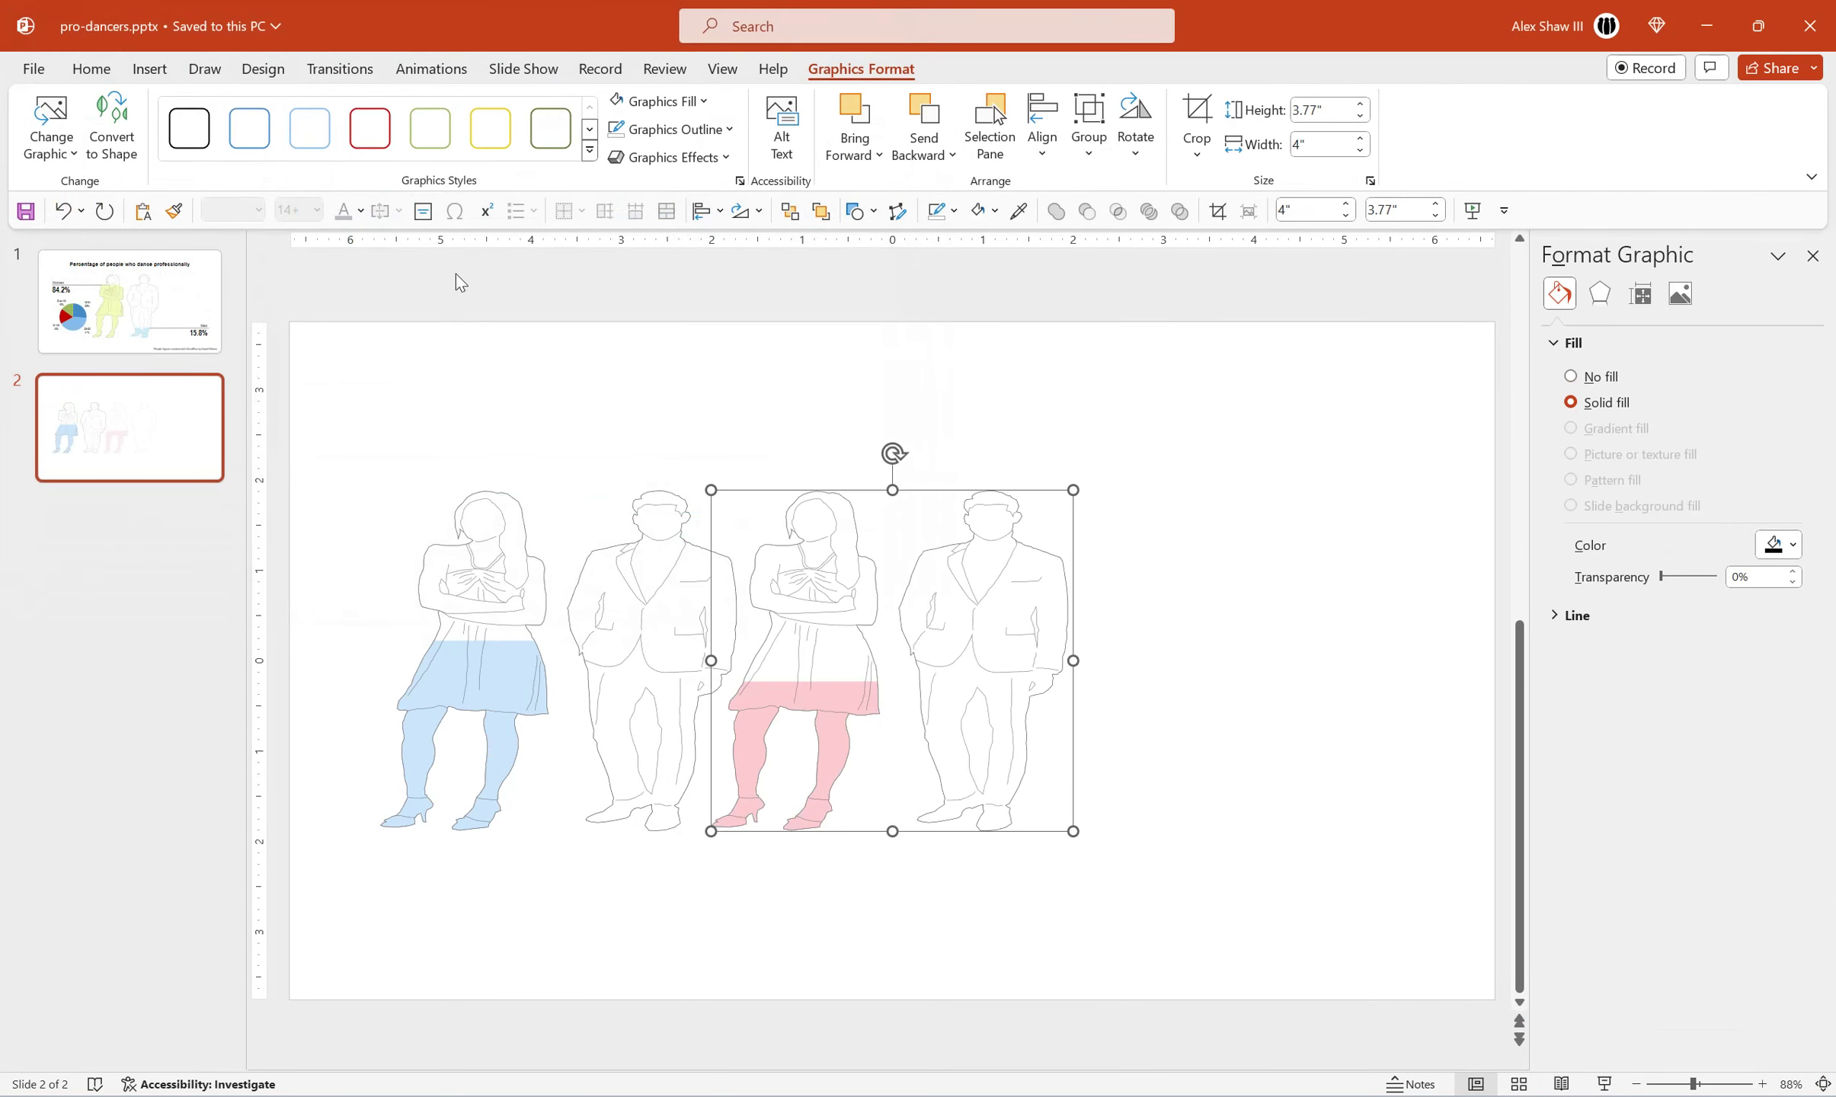
# Move the pink figures graphic to the right of the blue one.
pyautogui.click(811, 536)
pyautogui.moveTo(814, 562); pyautogui.dragTo(890, 559)
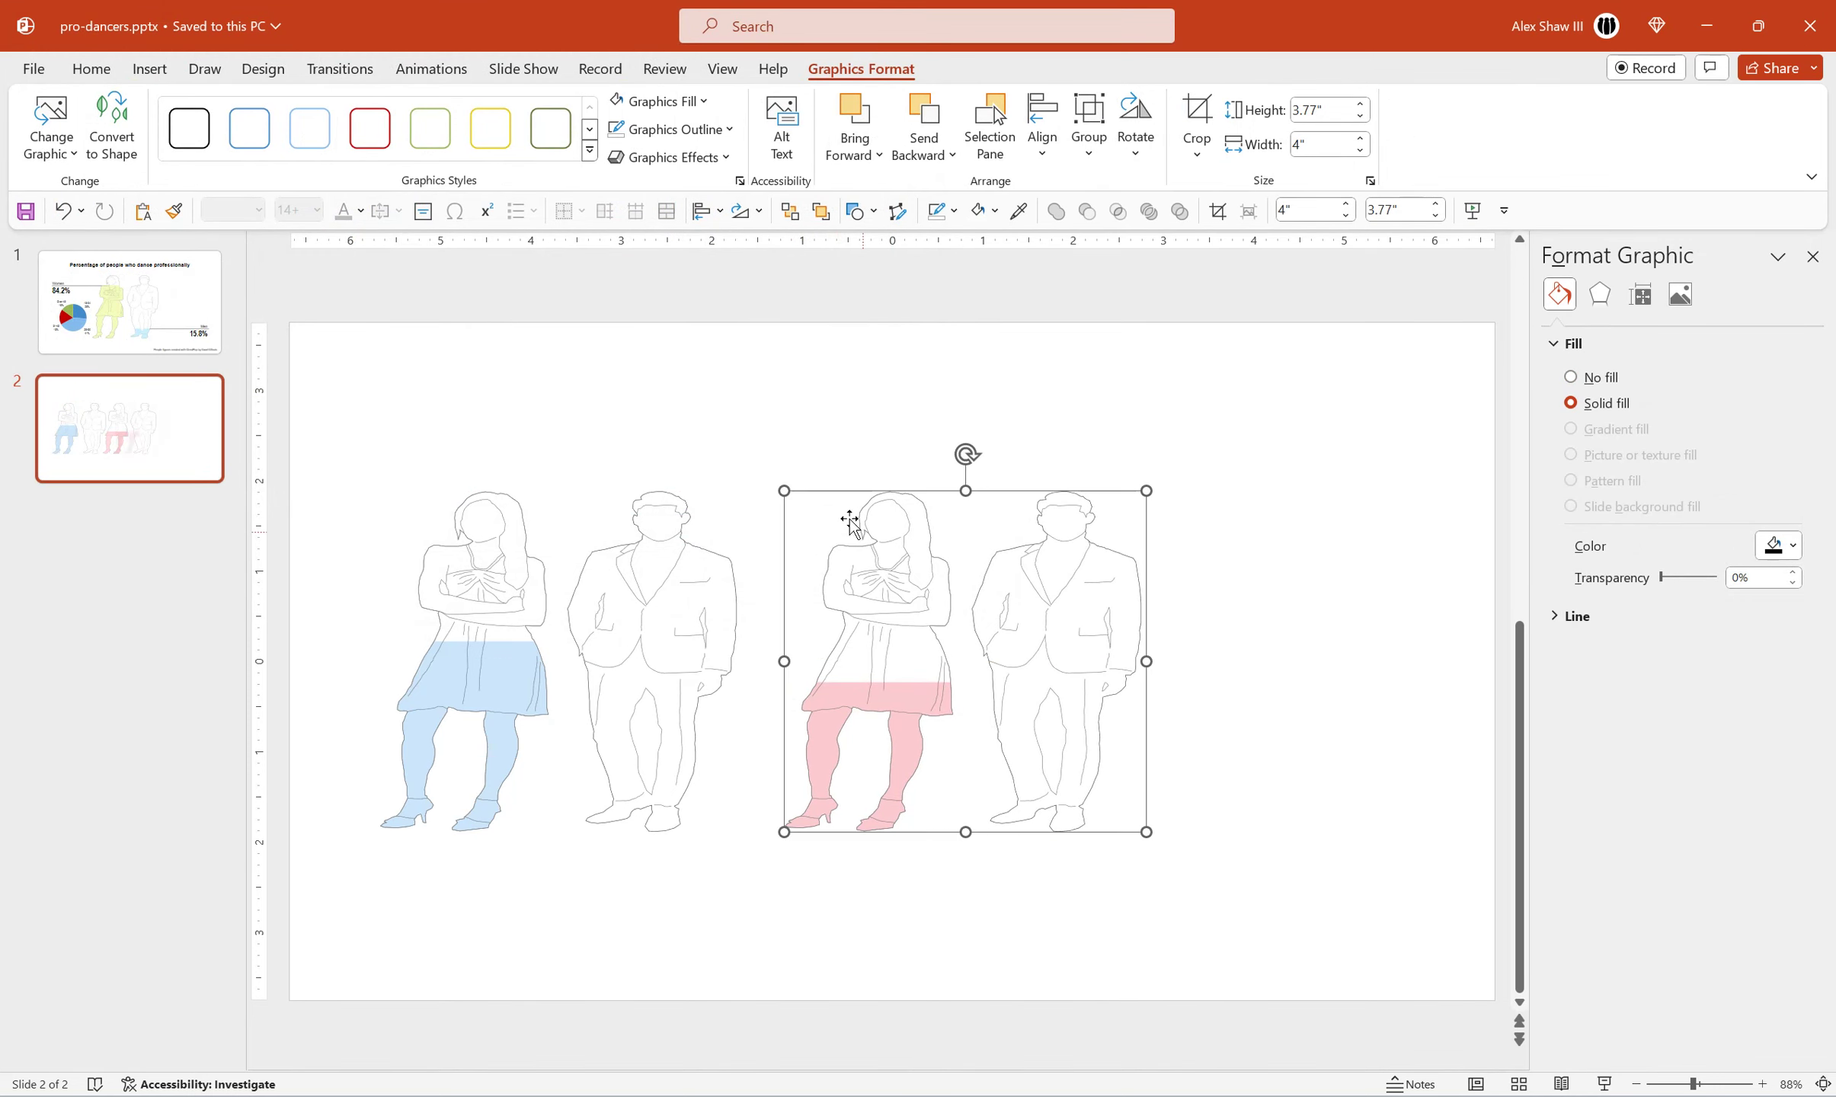
pyautogui.click(709, 463)
pyautogui.click(646, 570)
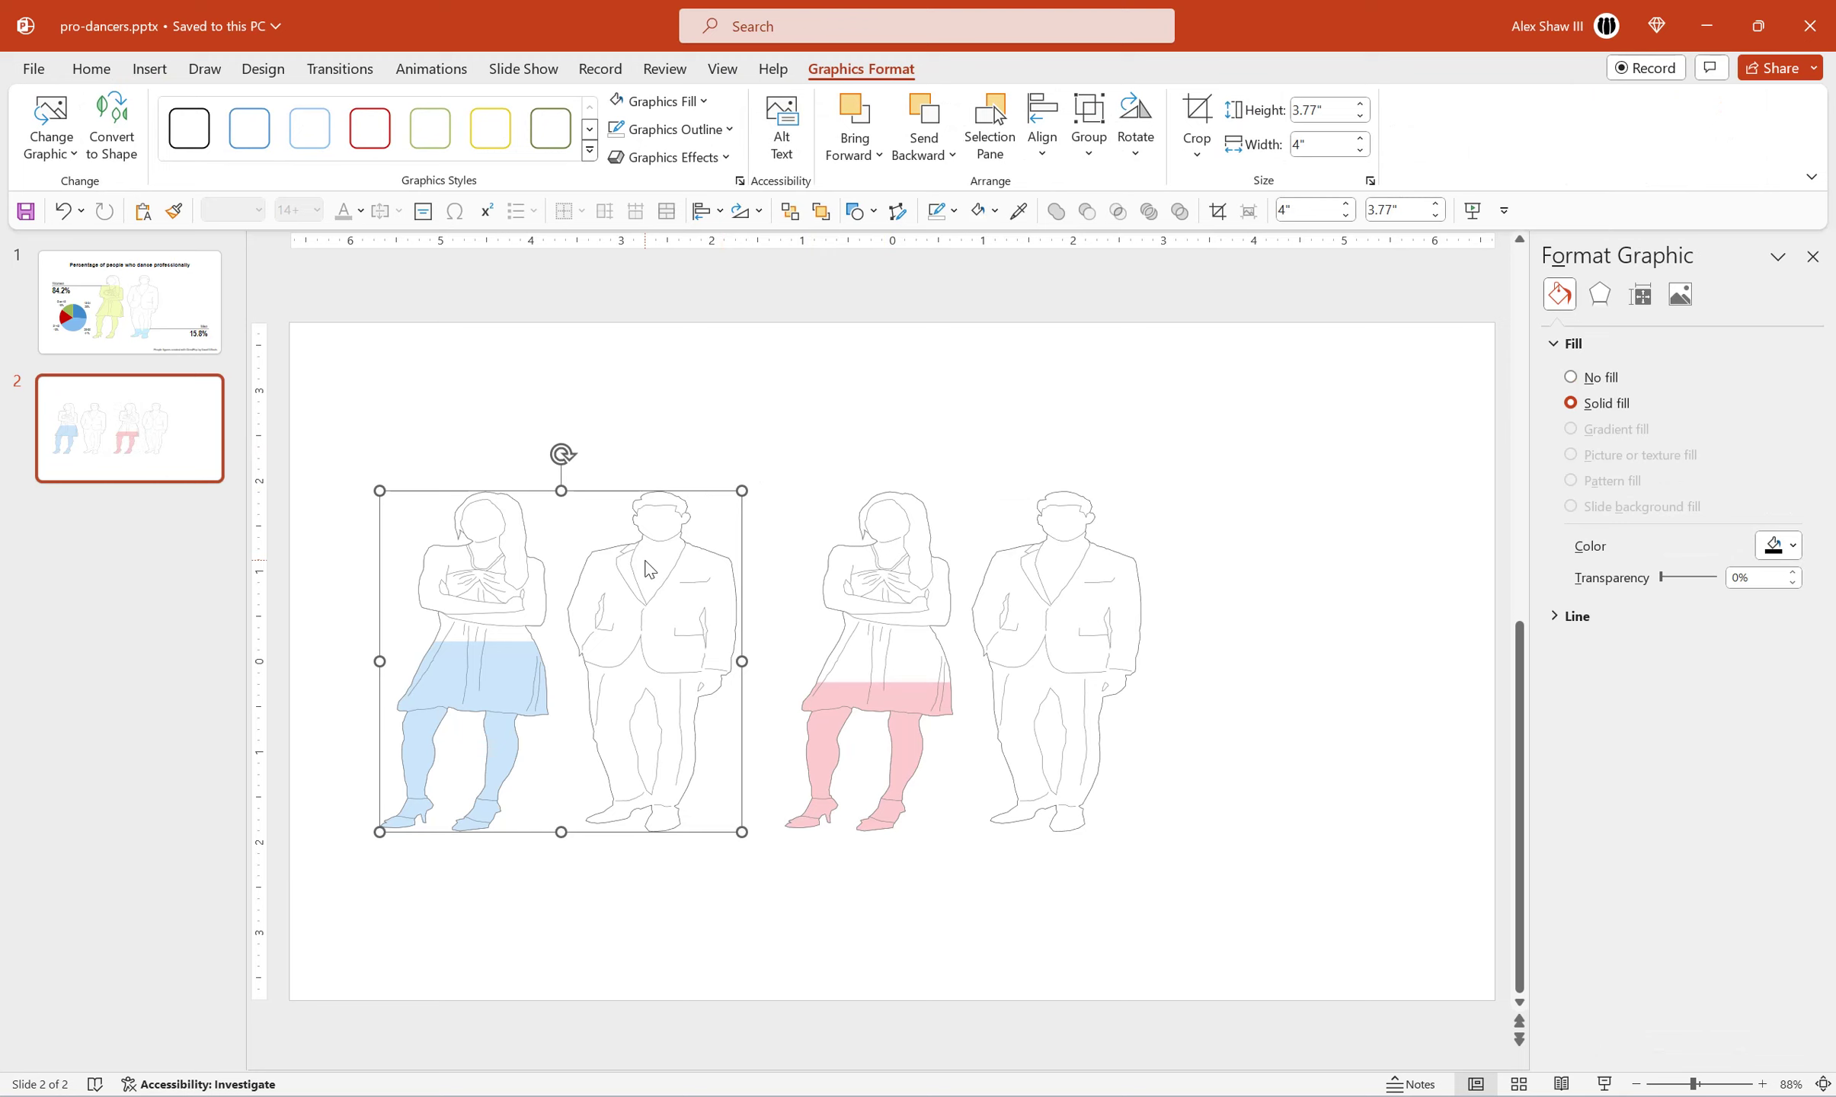
pyautogui.click(867, 570)
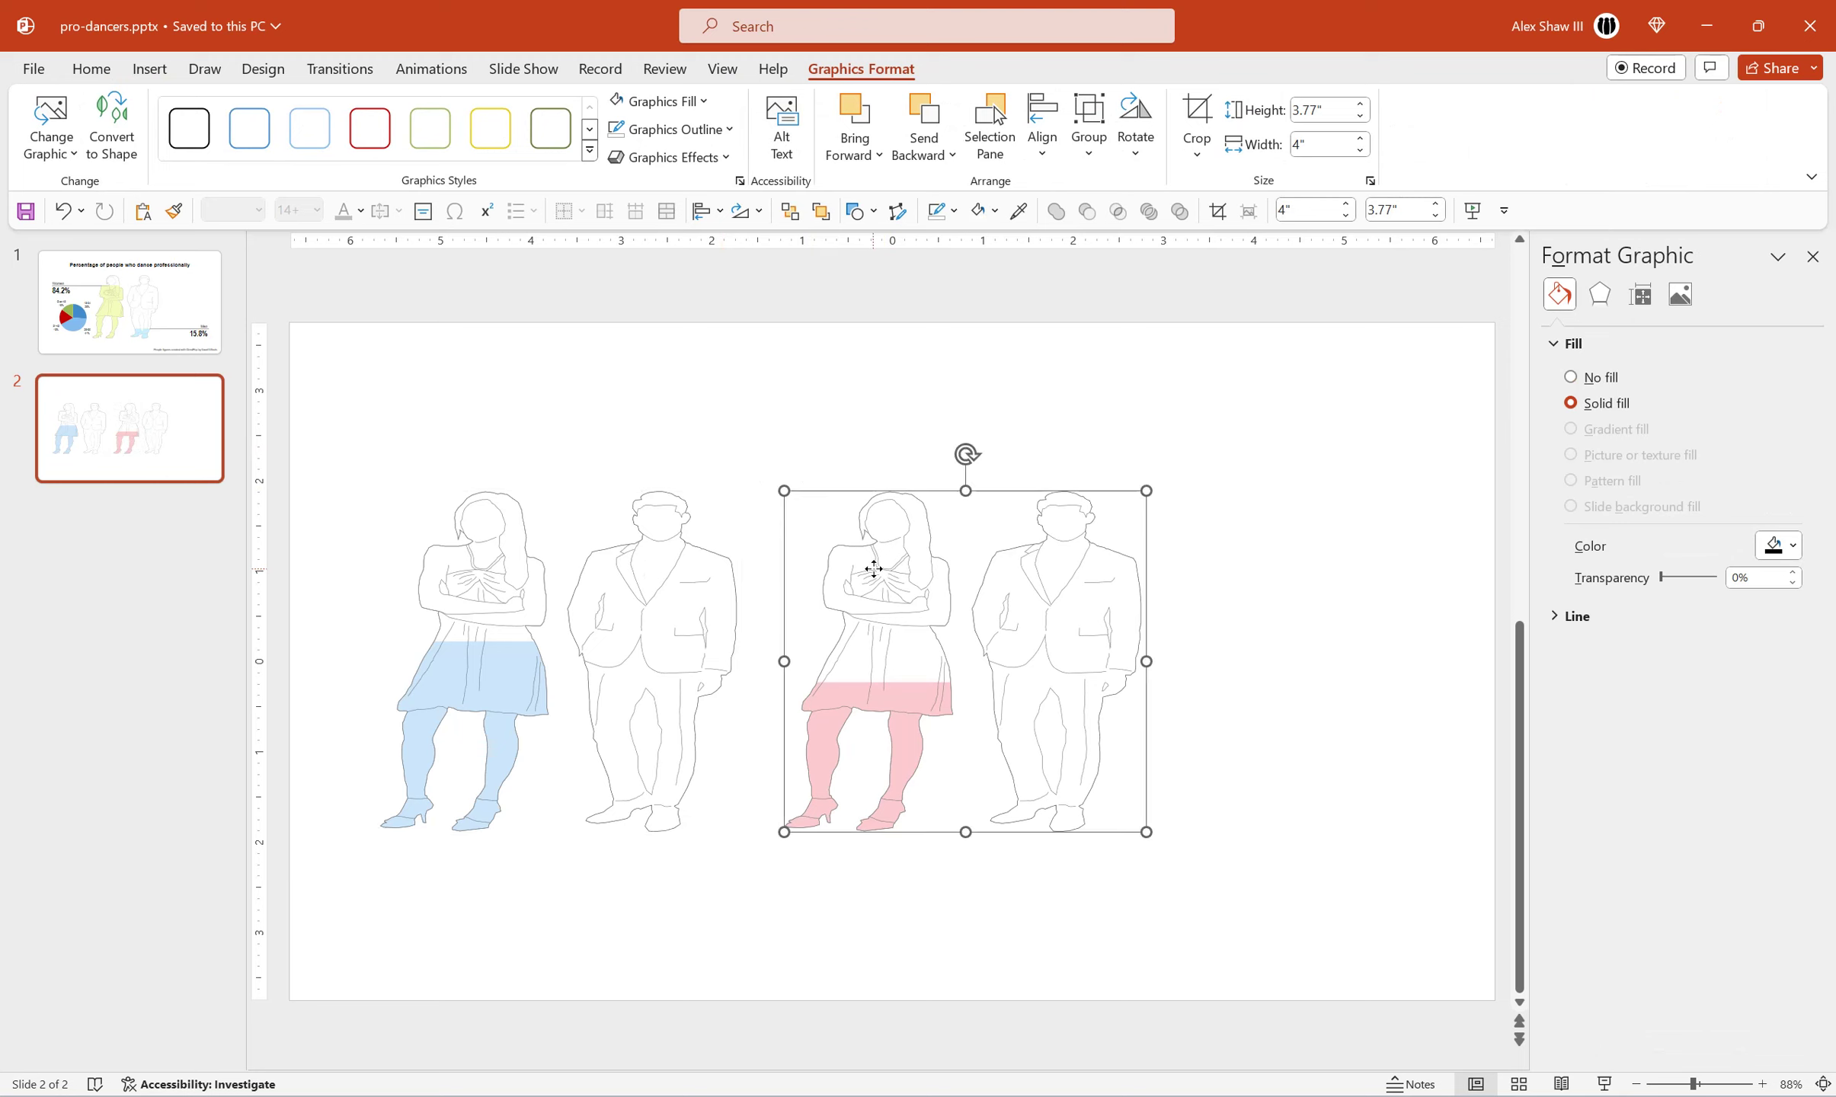
# Flip the pink figures graphic horizontally so the pink woman stands rightmost.
pyautogui.click(761, 211)
pyautogui.click(761, 211)
pyautogui.click(1132, 164)
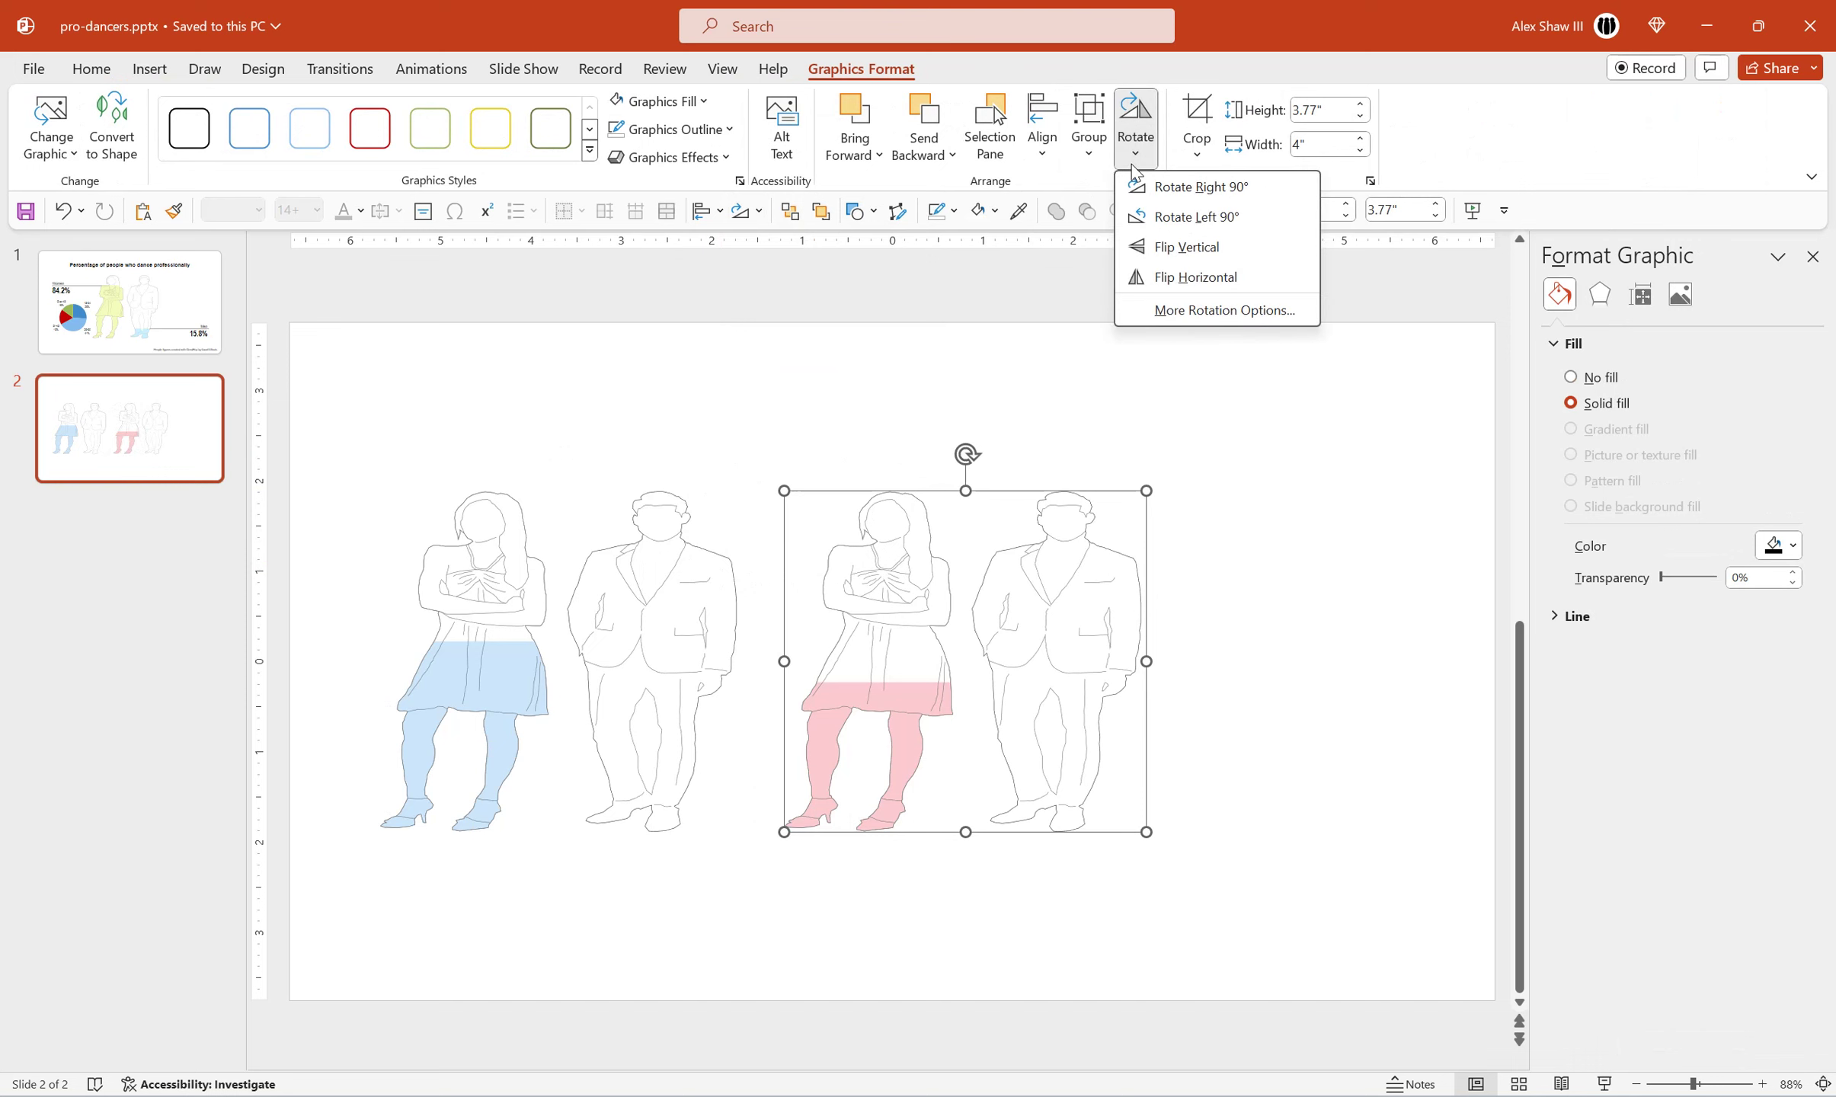
pyautogui.click(1180, 277)
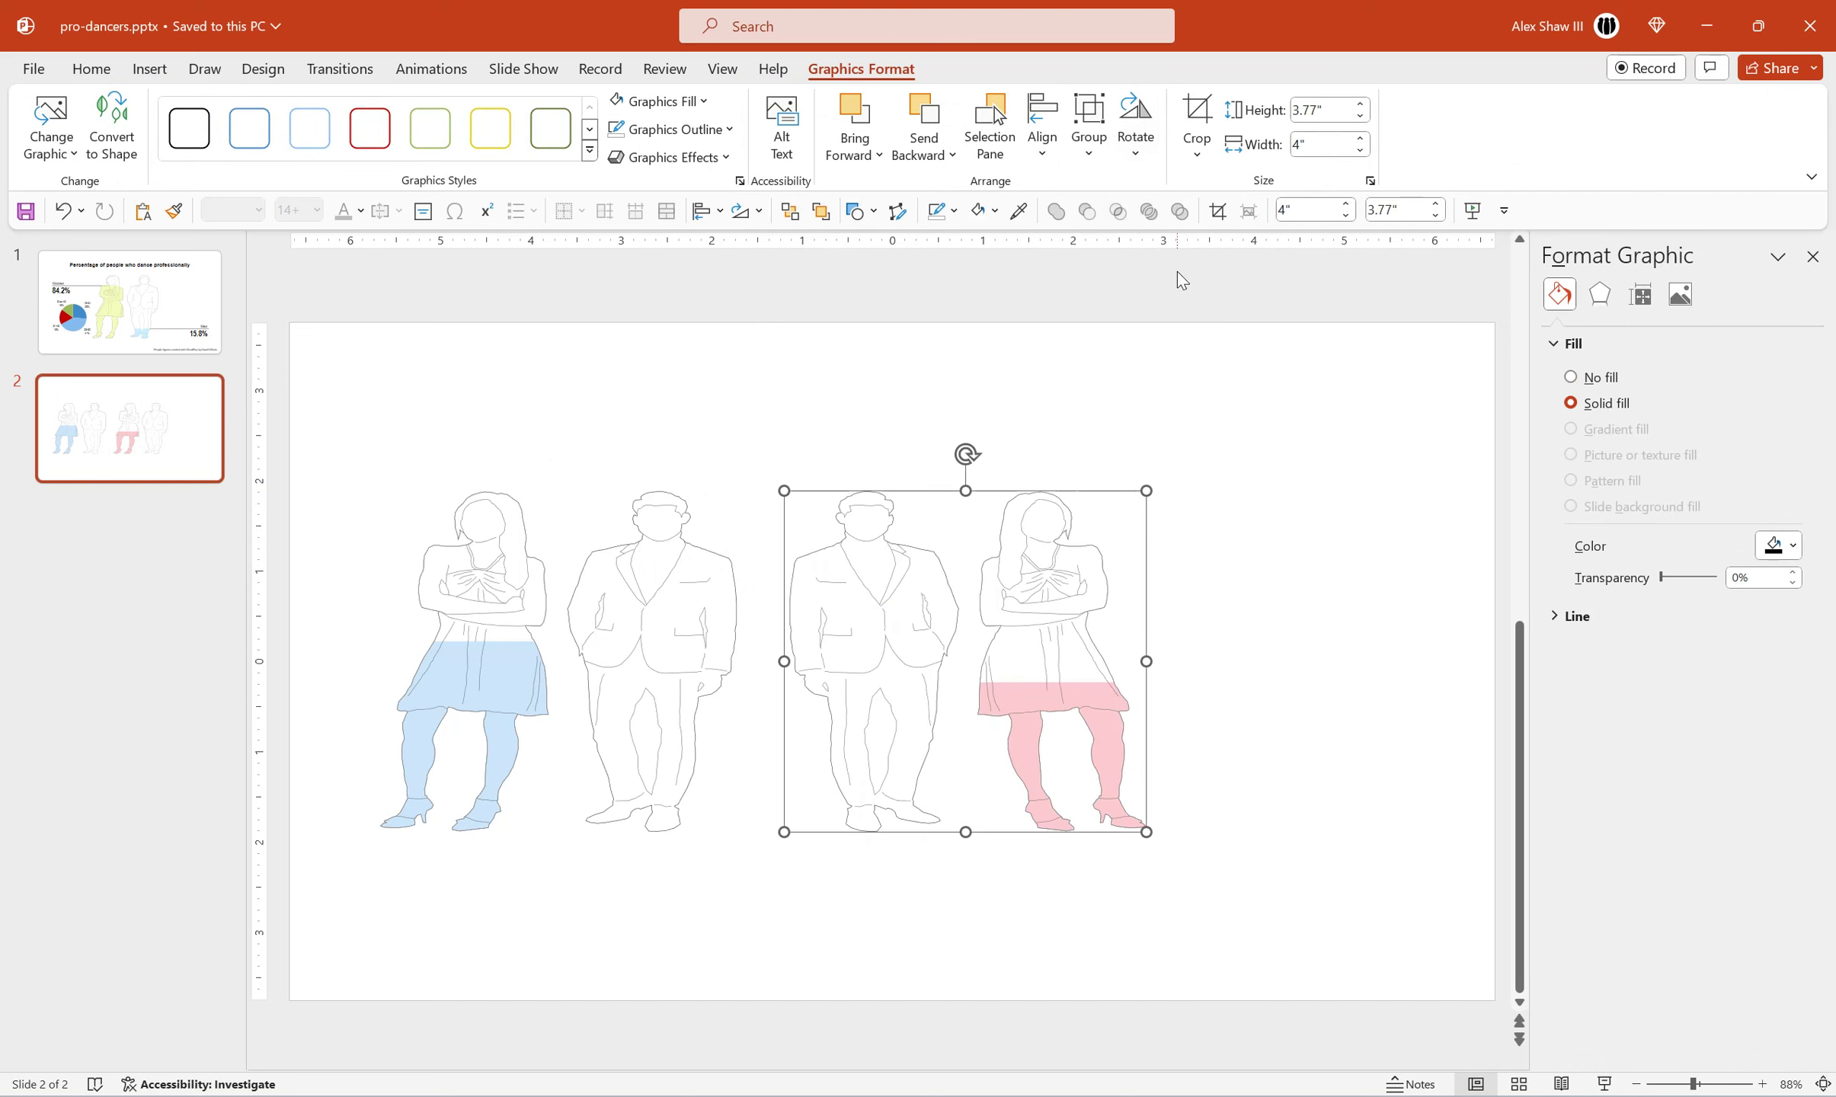
pyautogui.click(1205, 539)
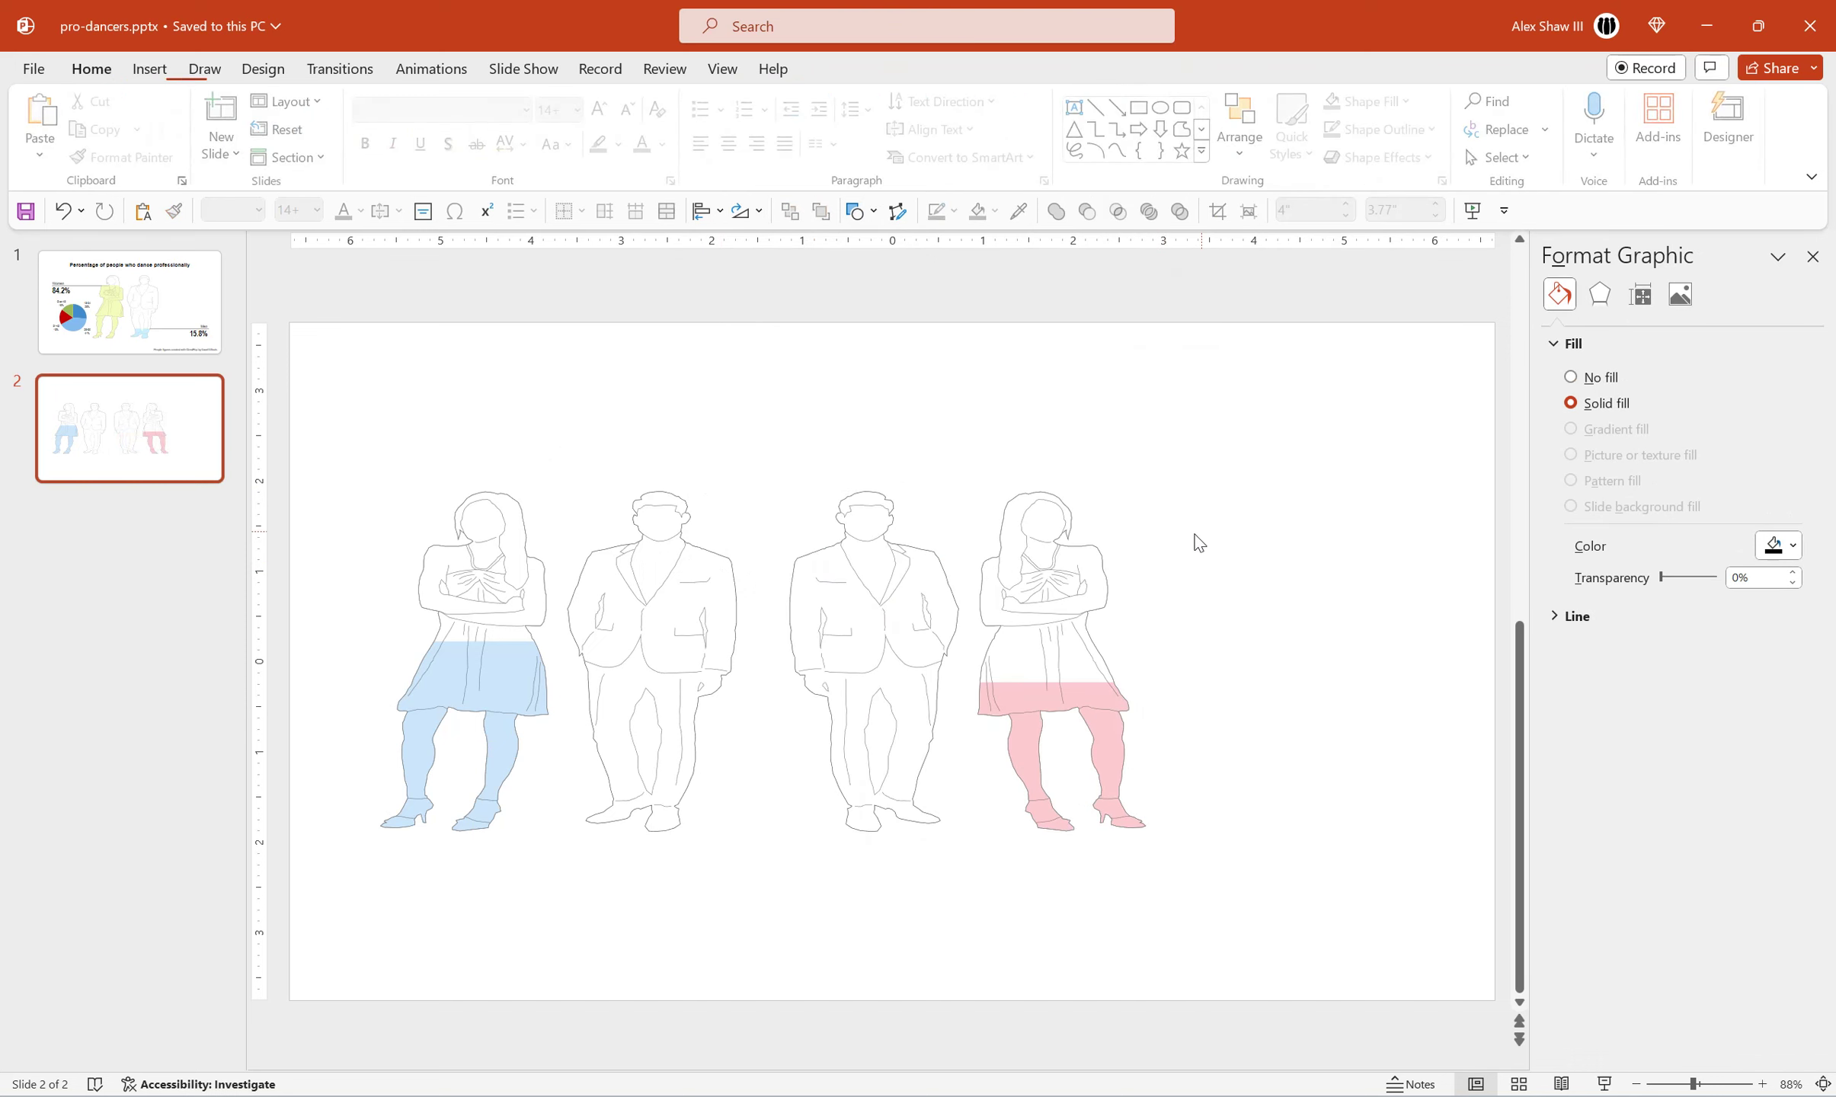
# Crop the man off the blue-legged graphic, leaving only the woman.
pyautogui.click(632, 587)
pyautogui.click(1208, 130)
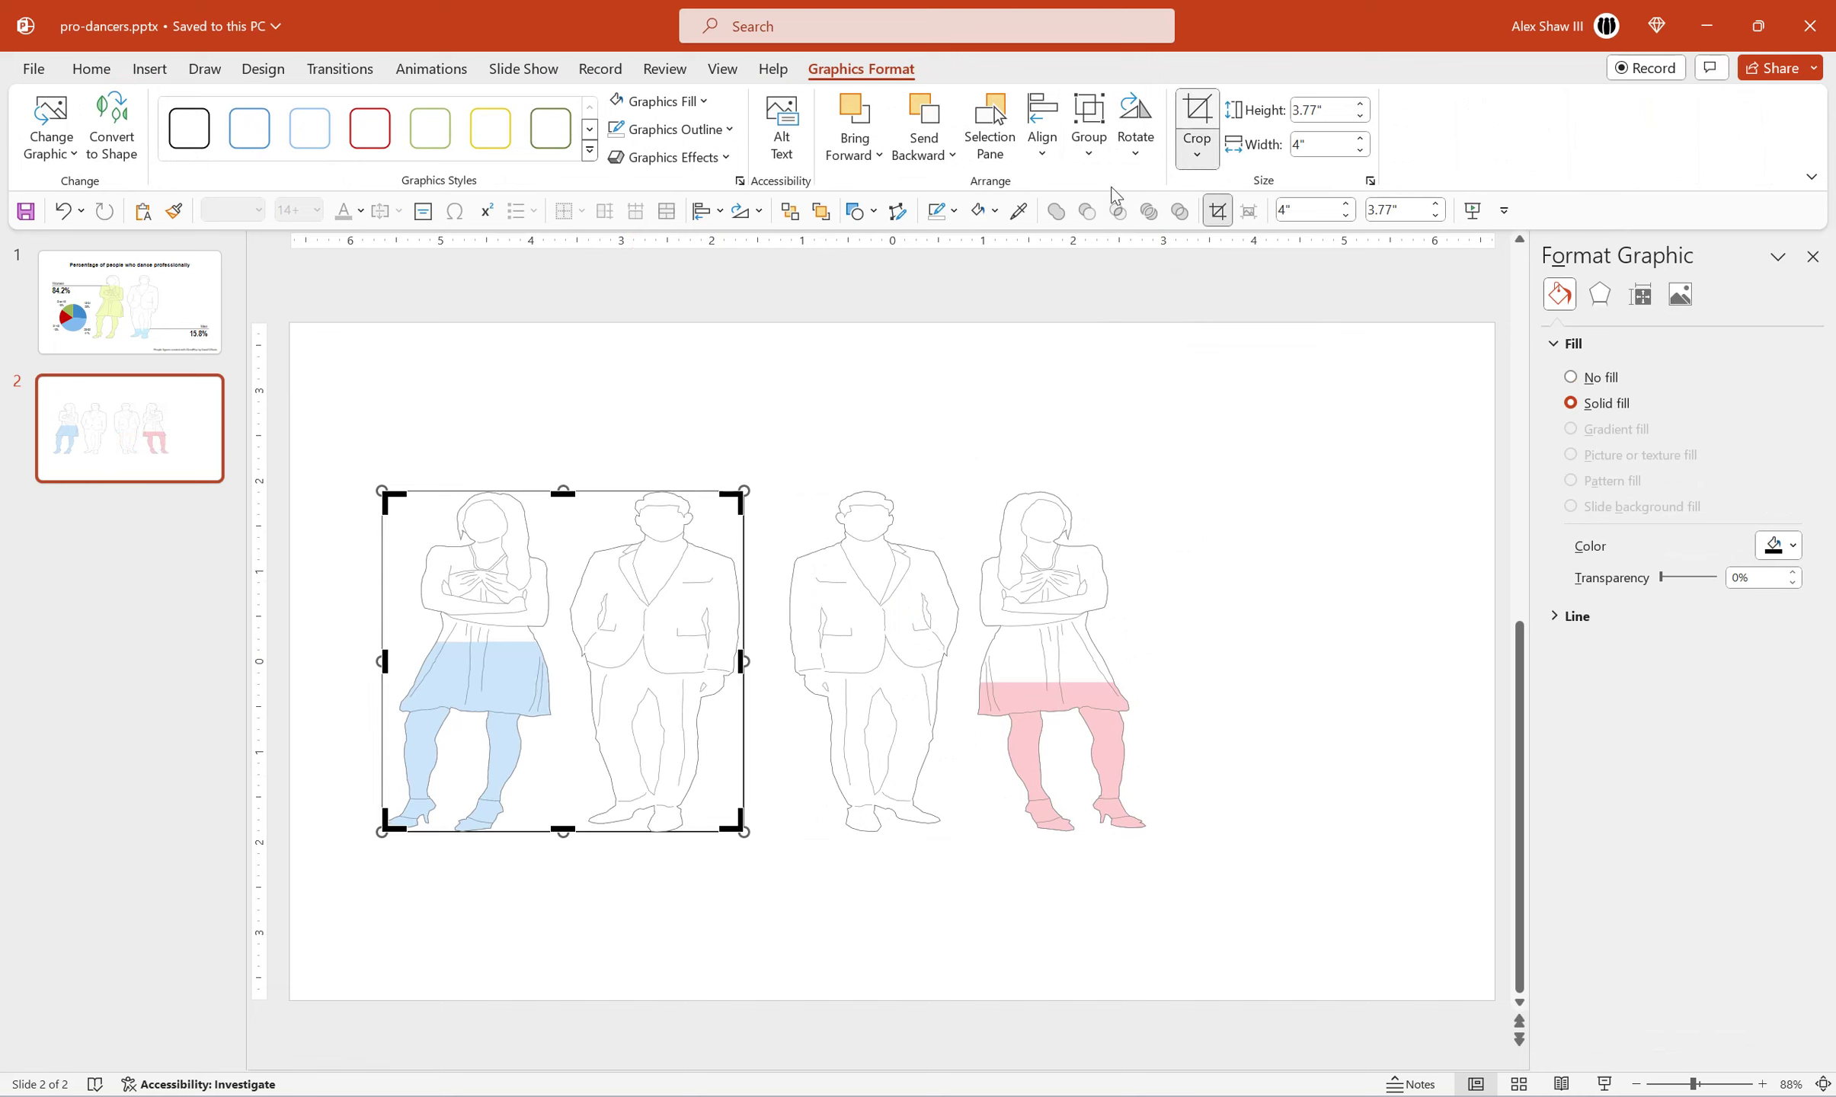
pyautogui.moveTo(742, 661); pyautogui.dragTo(563, 687)
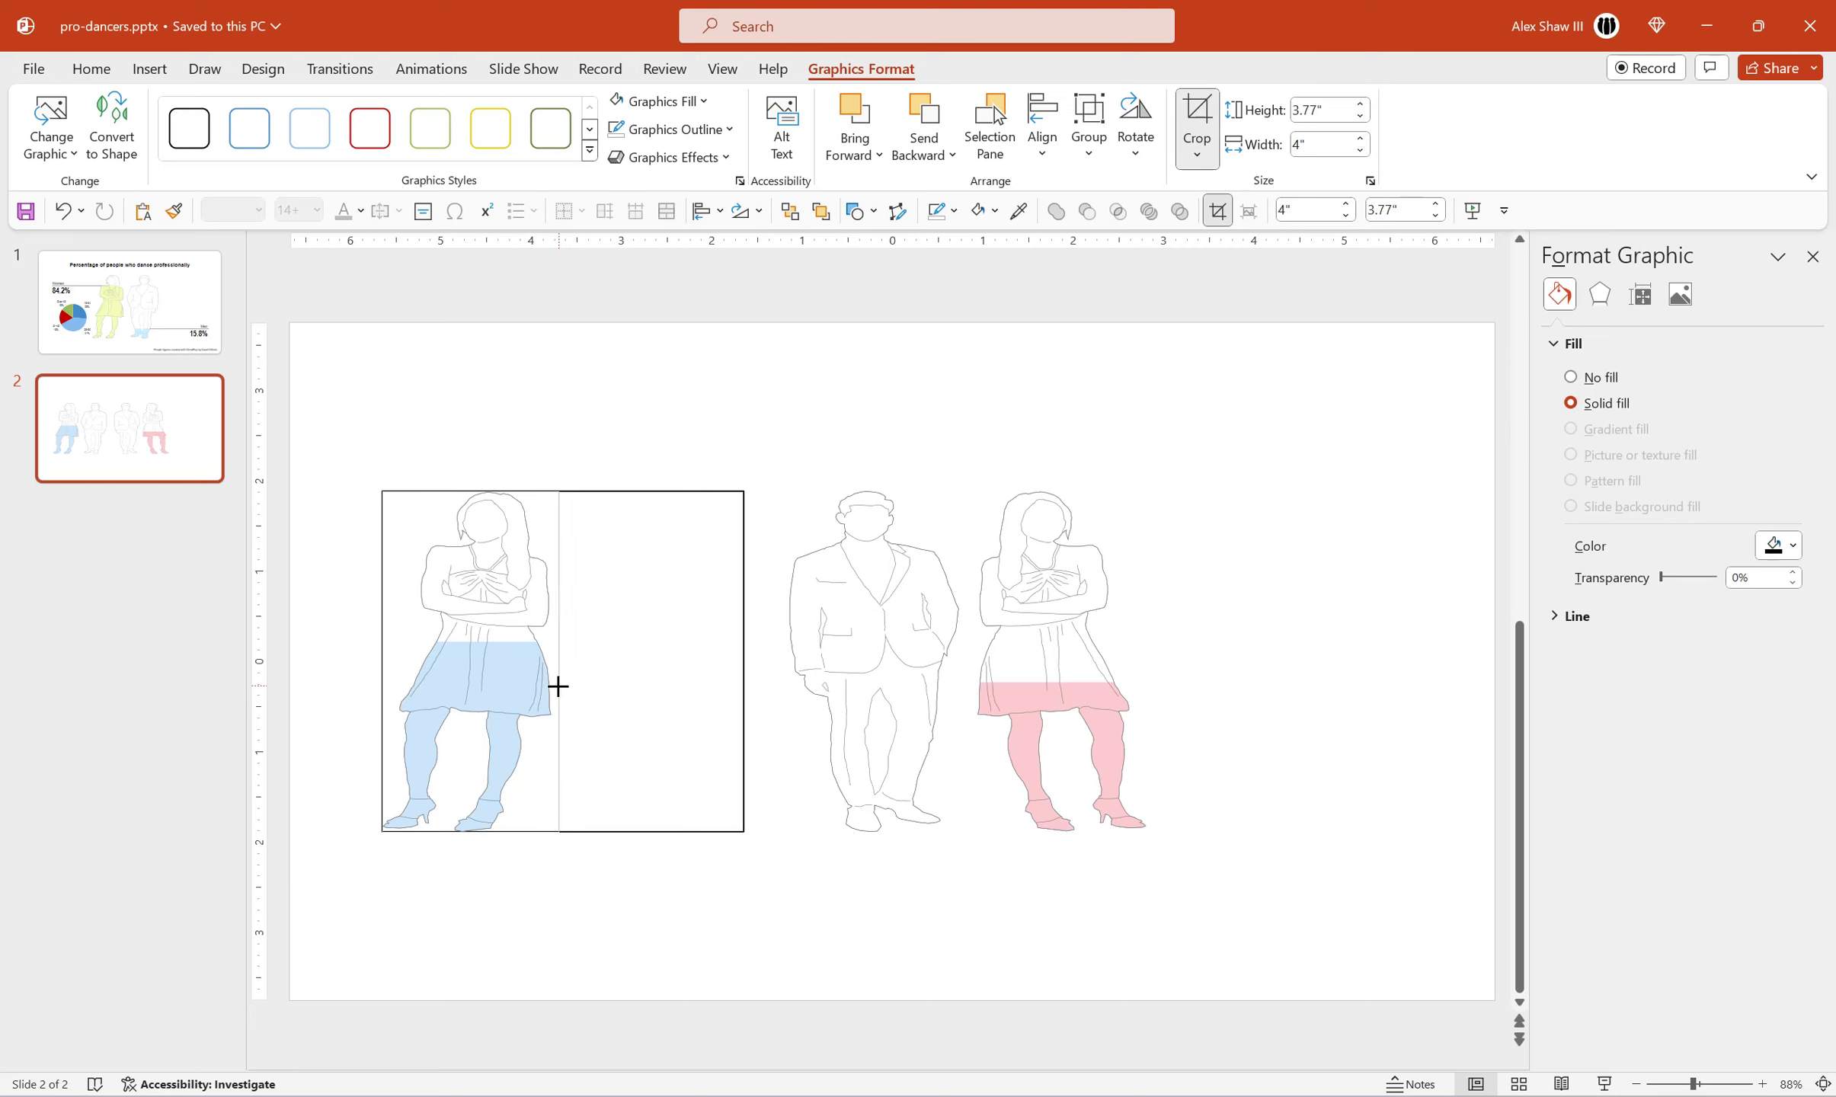
pyautogui.moveTo(563, 688); pyautogui.dragTo(558, 687)
# Crop the man off the pink-legged graphic.
pyautogui.click(895, 531)
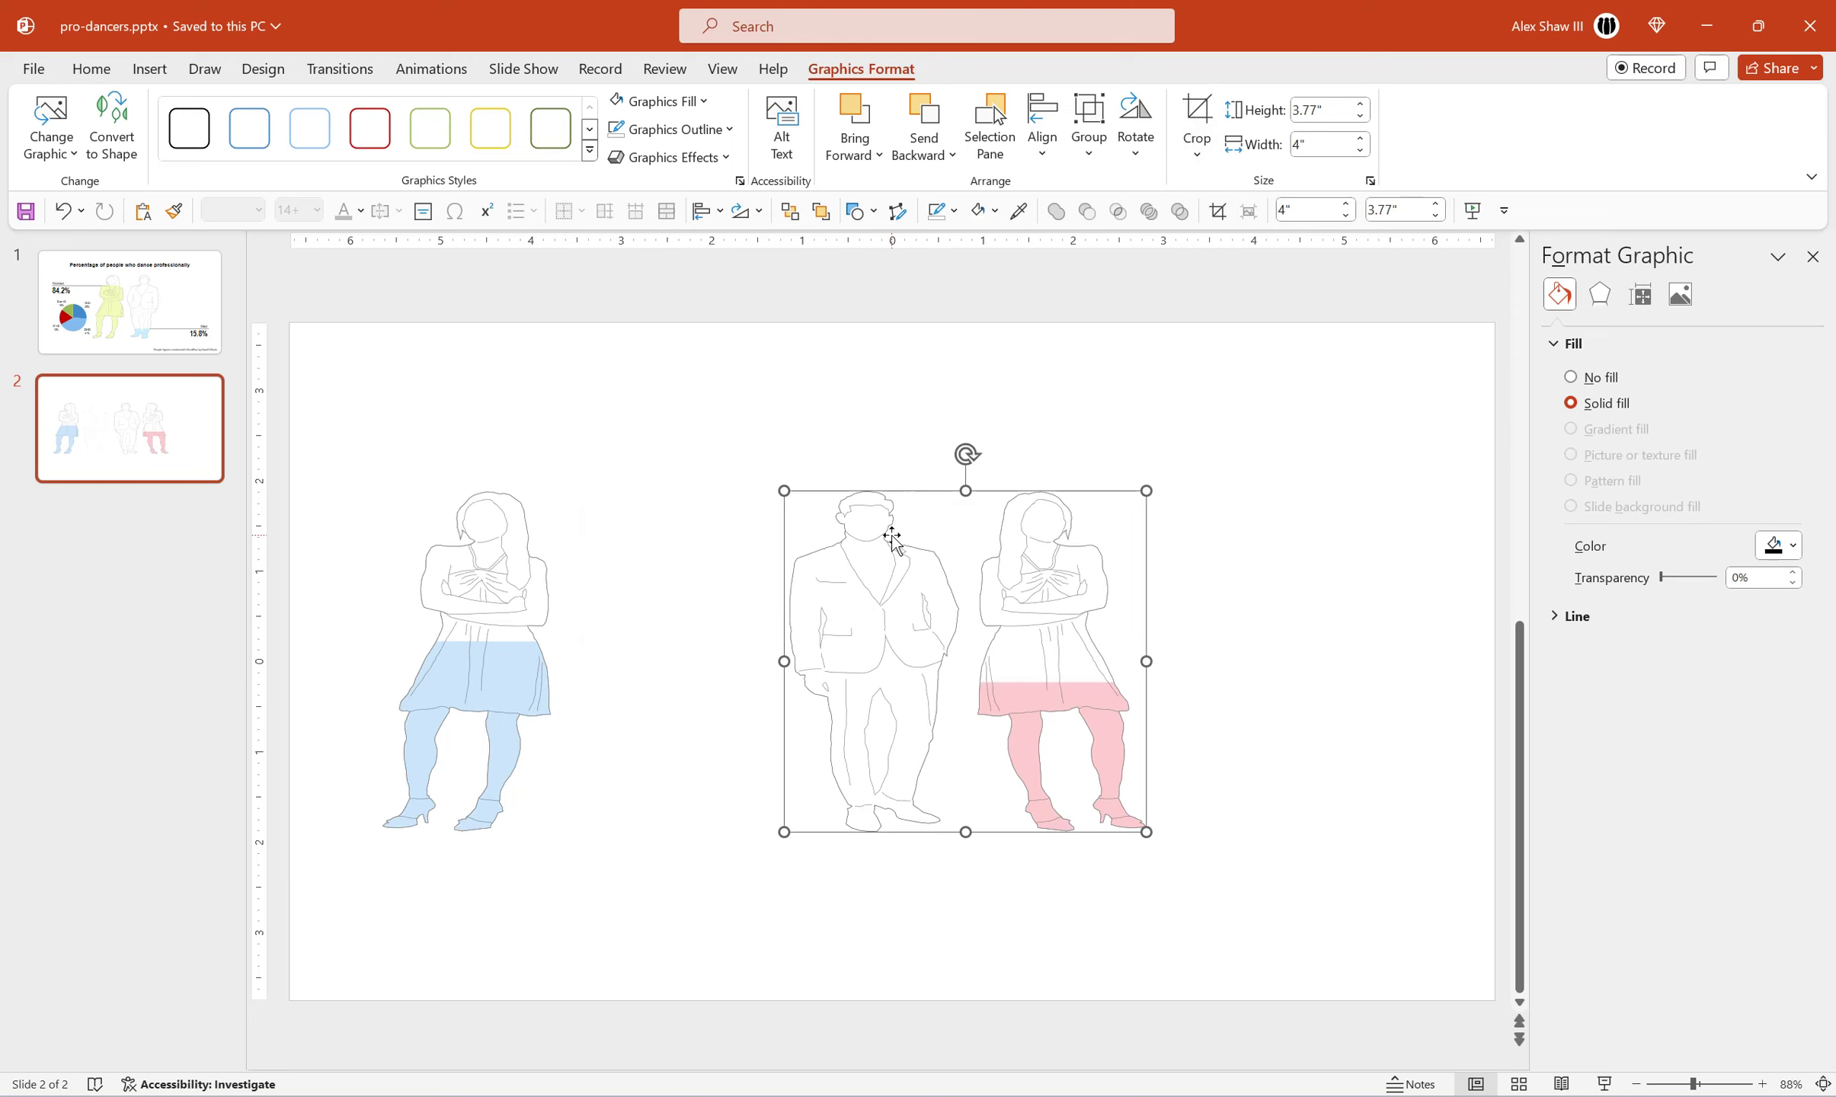
pyautogui.click(1218, 213)
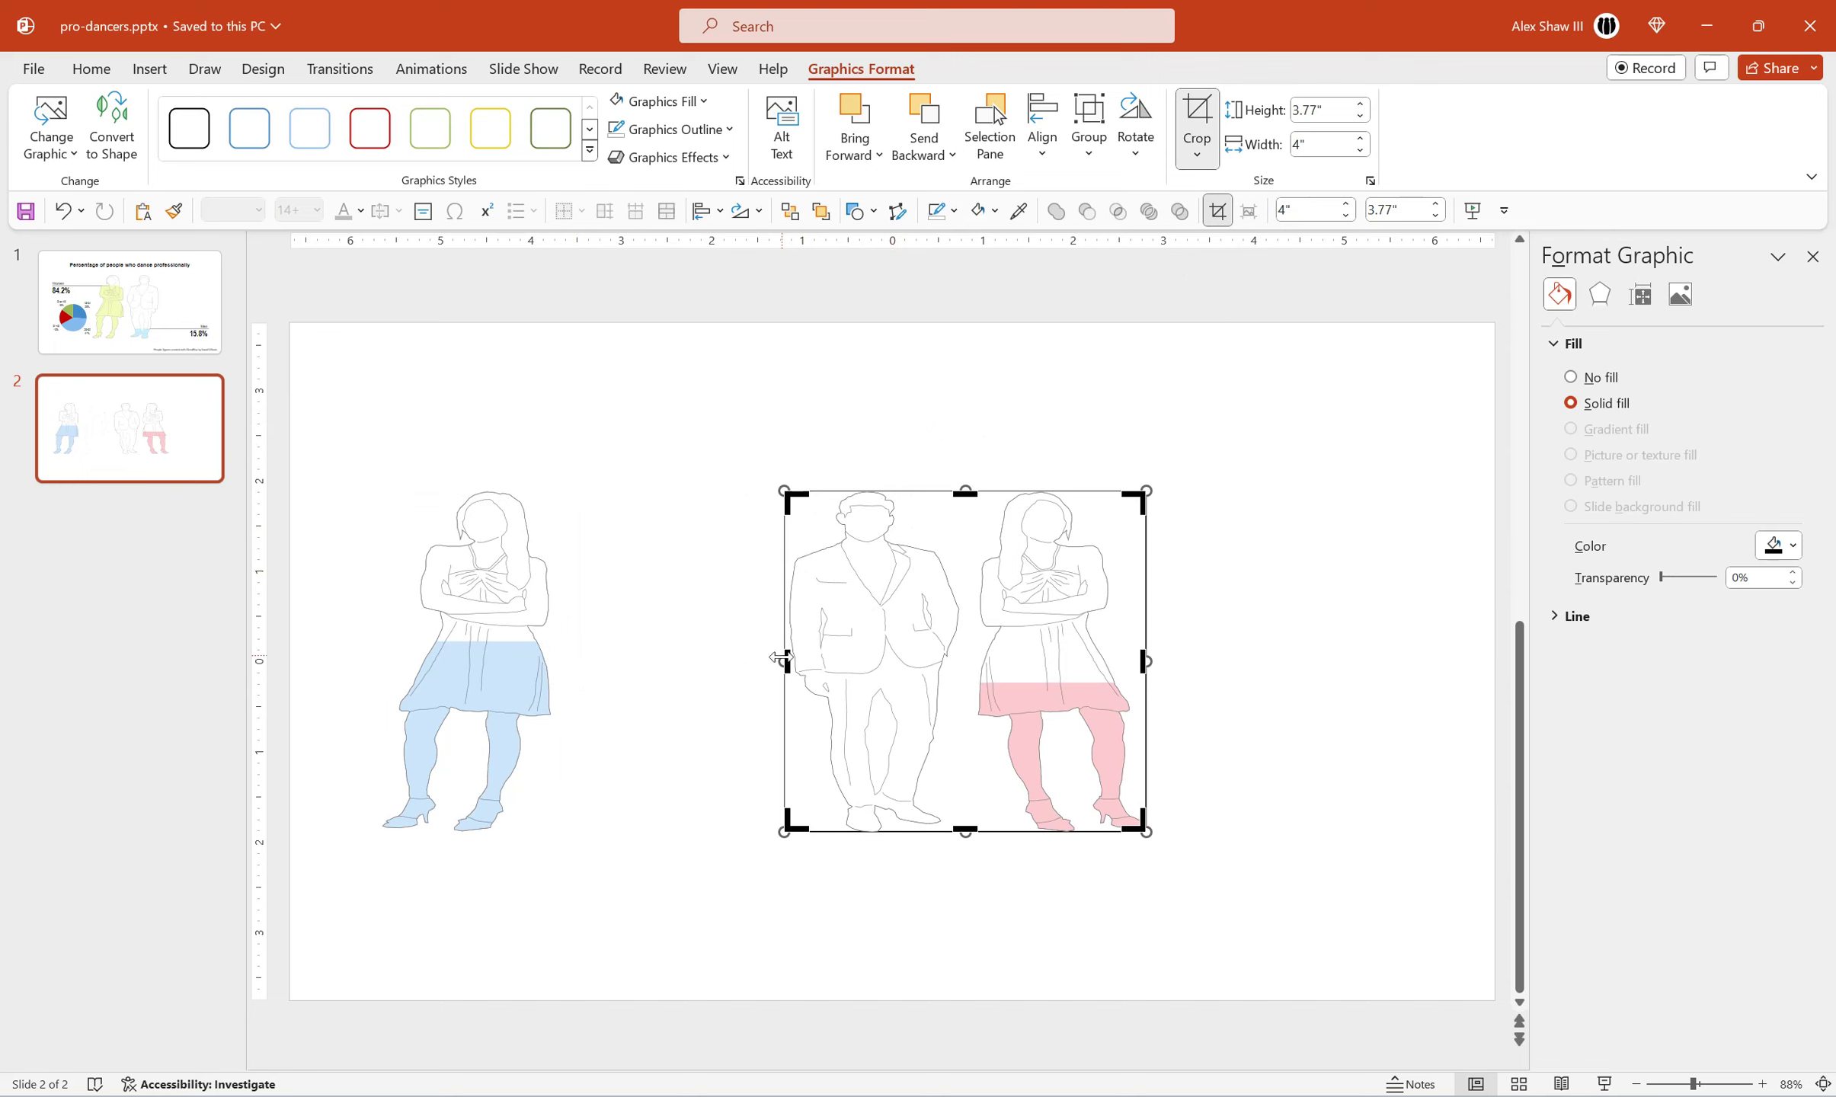
pyautogui.moveTo(797, 668); pyautogui.dragTo(968, 734)
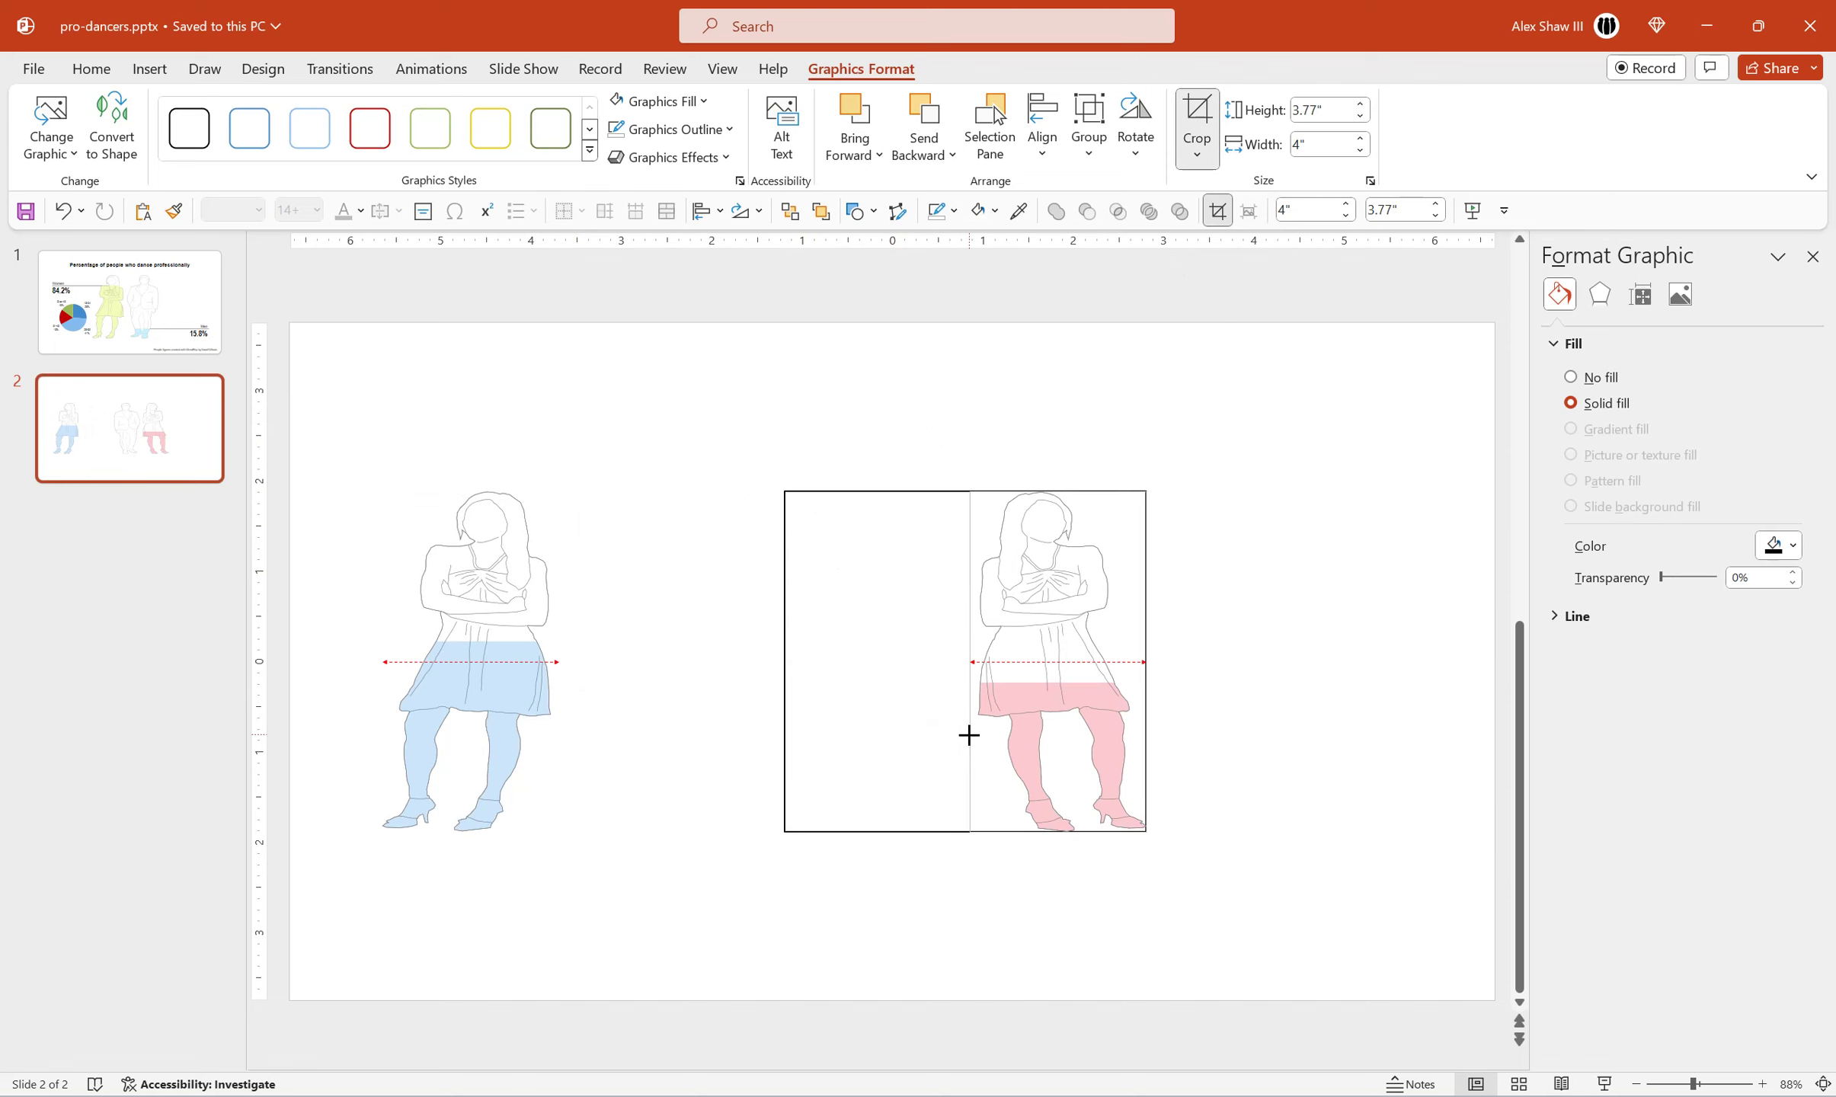
# Finish the pink graphic's crop and move the pink woman beside the blue woman.
pyautogui.click(1288, 598)
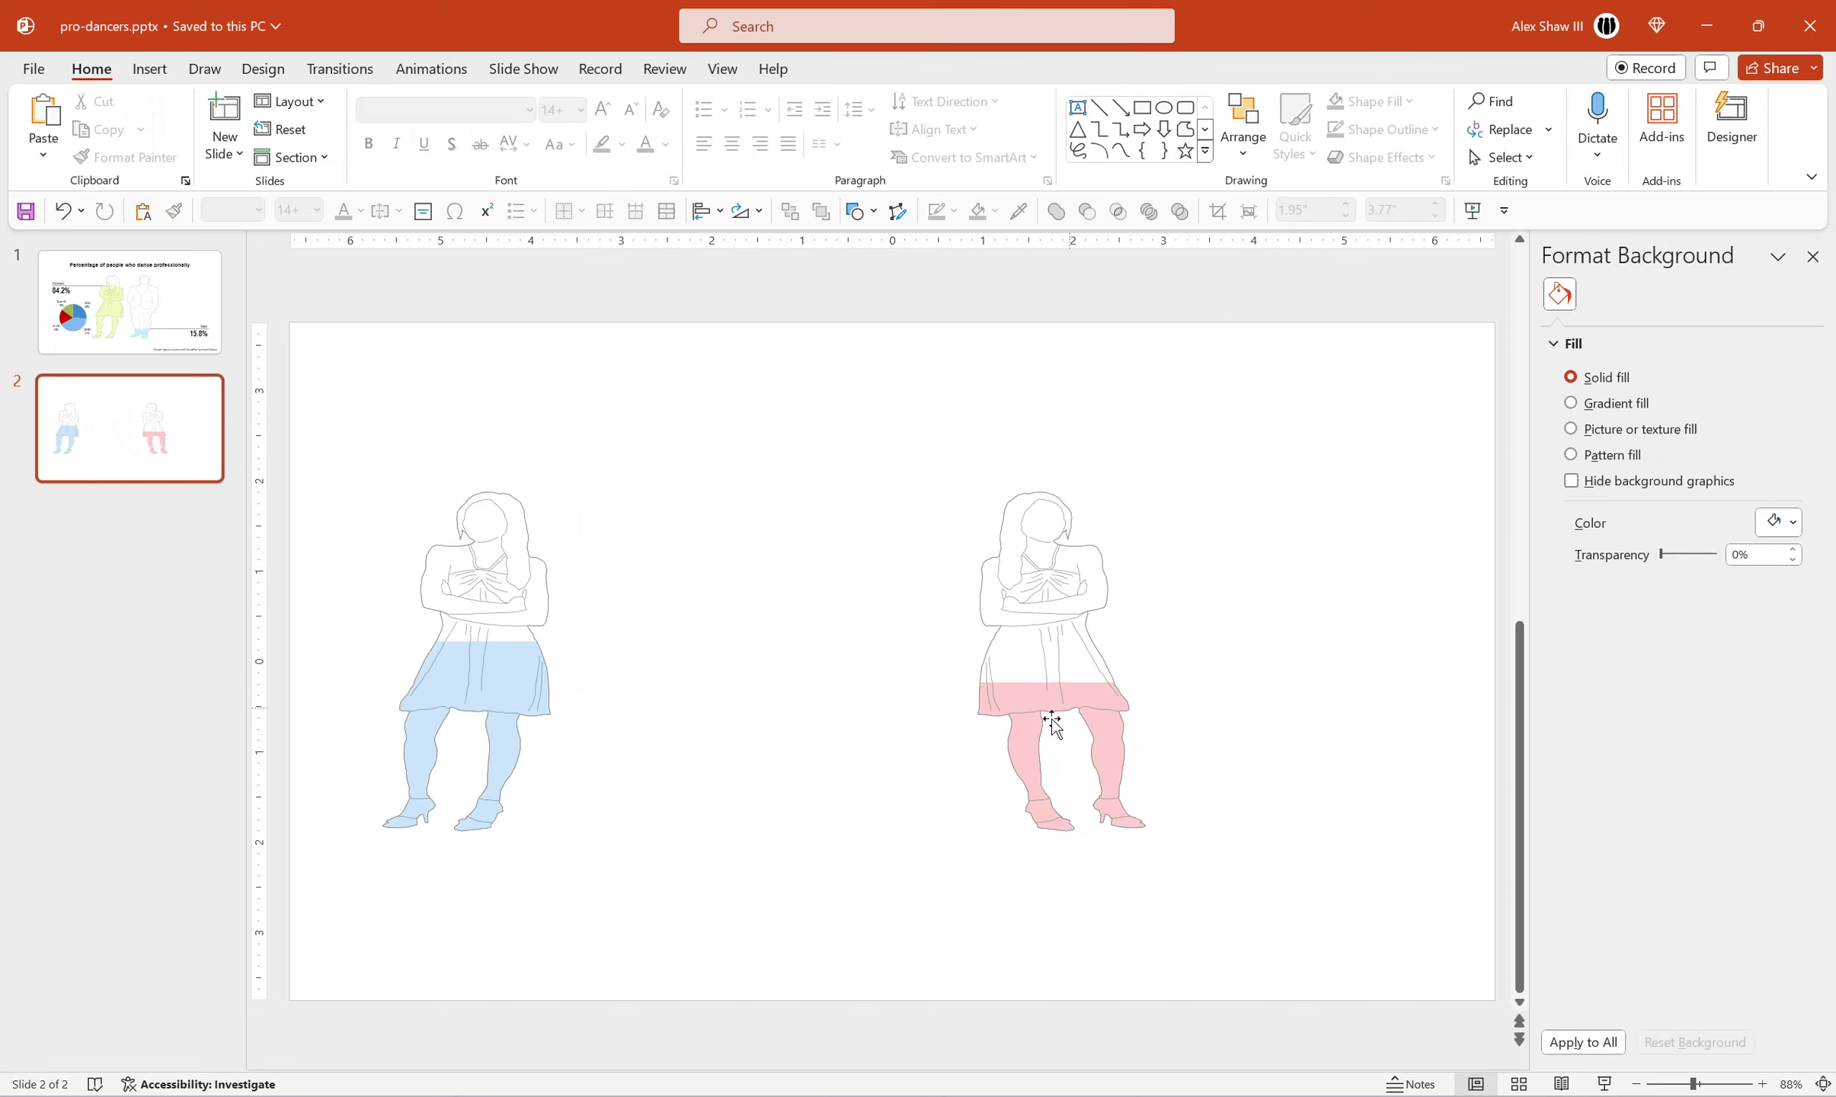
pyautogui.moveTo(1076, 706); pyautogui.dragTo(695, 655)
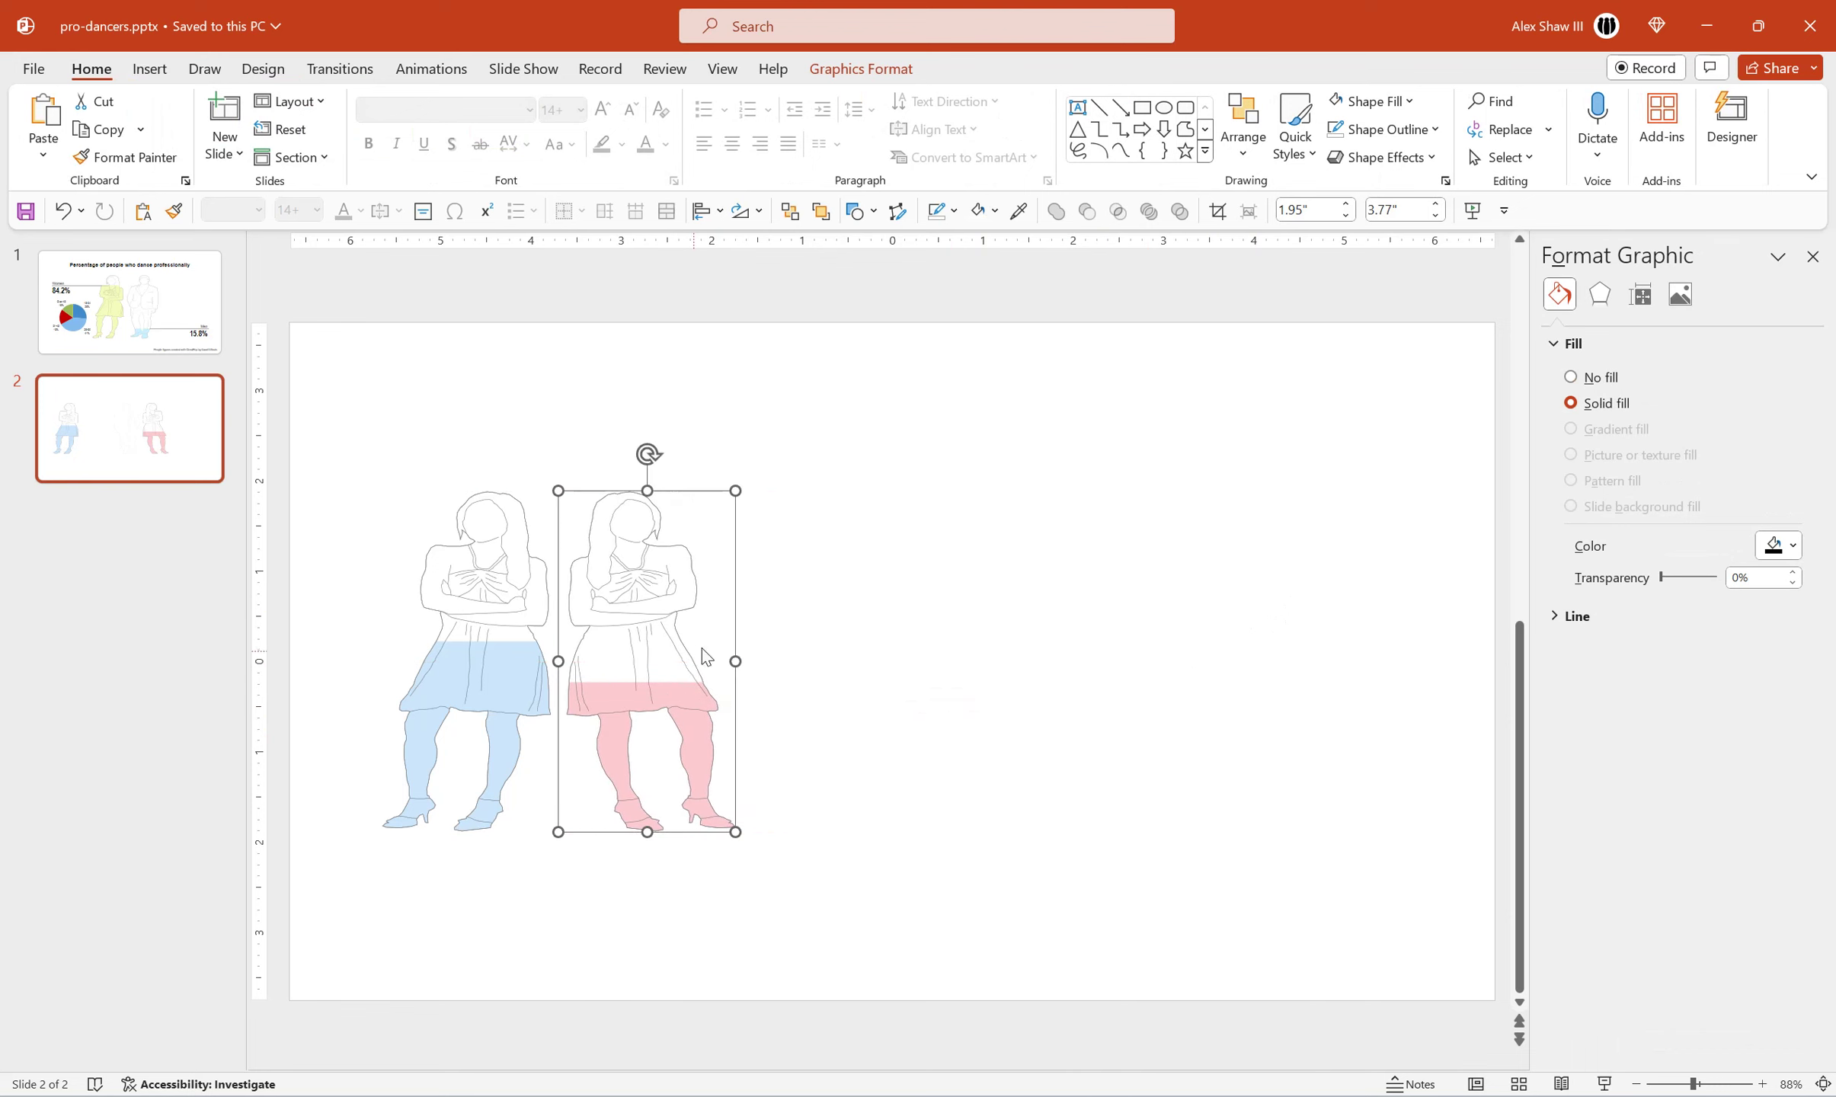
pyautogui.click(886, 560)
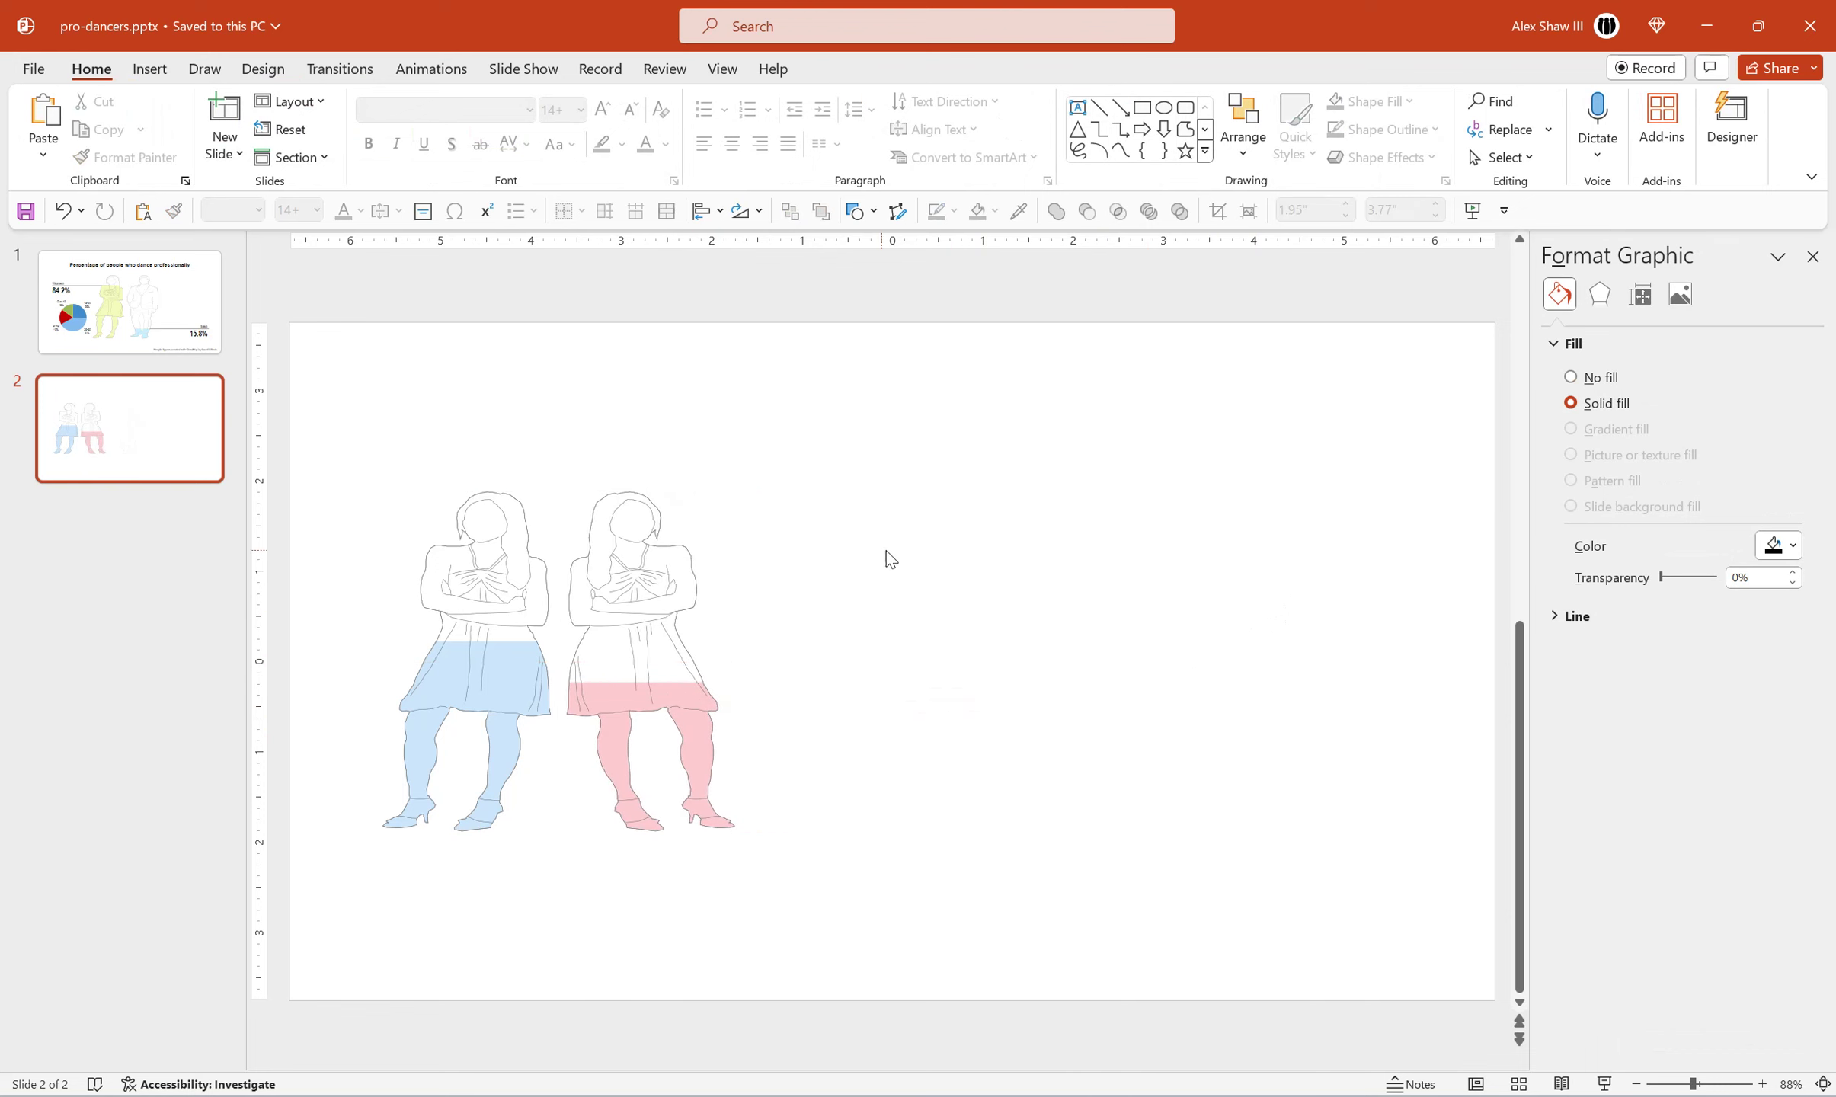
# Select both the pink and blue women together.
pyautogui.click(597, 699)
pyautogui.click(856, 688)
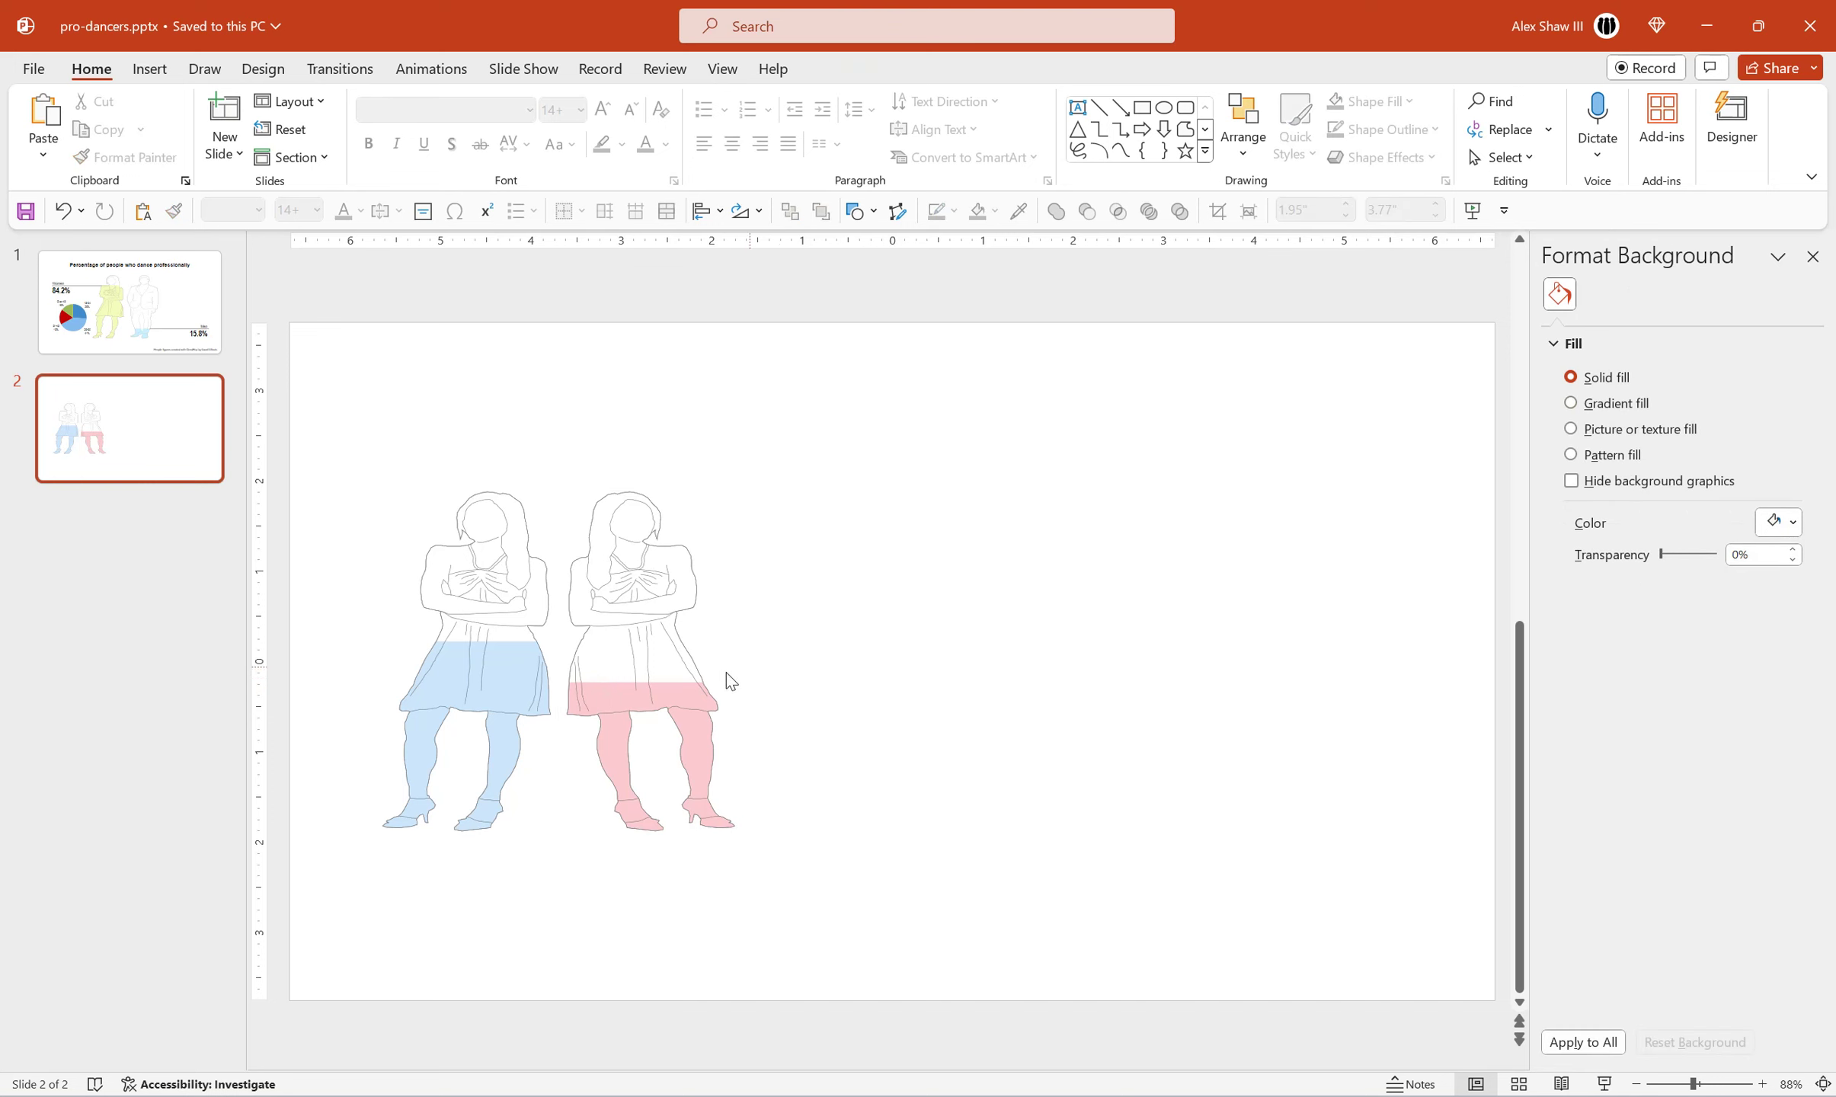
pyautogui.click(634, 698)
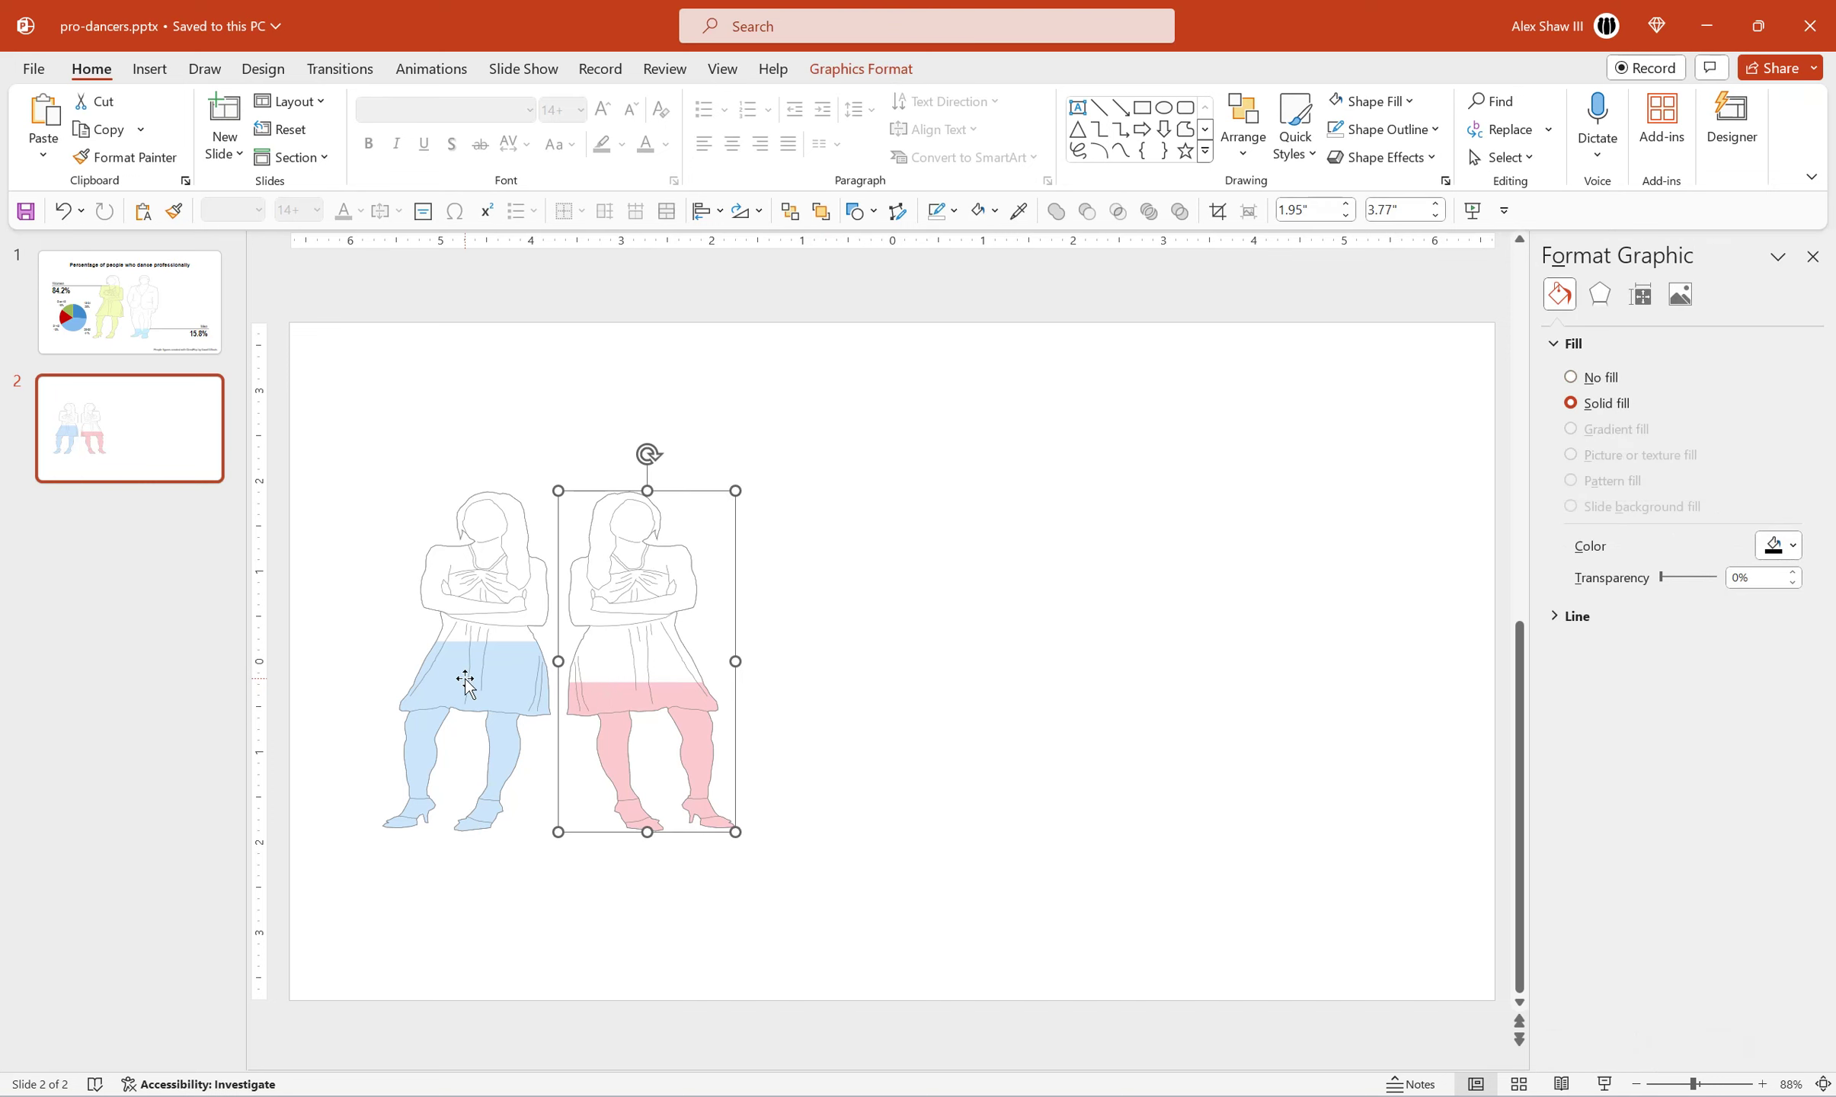
pyautogui.keyDown('shift'); pyautogui.click(465, 679); pyautogui.keyUp('shift')
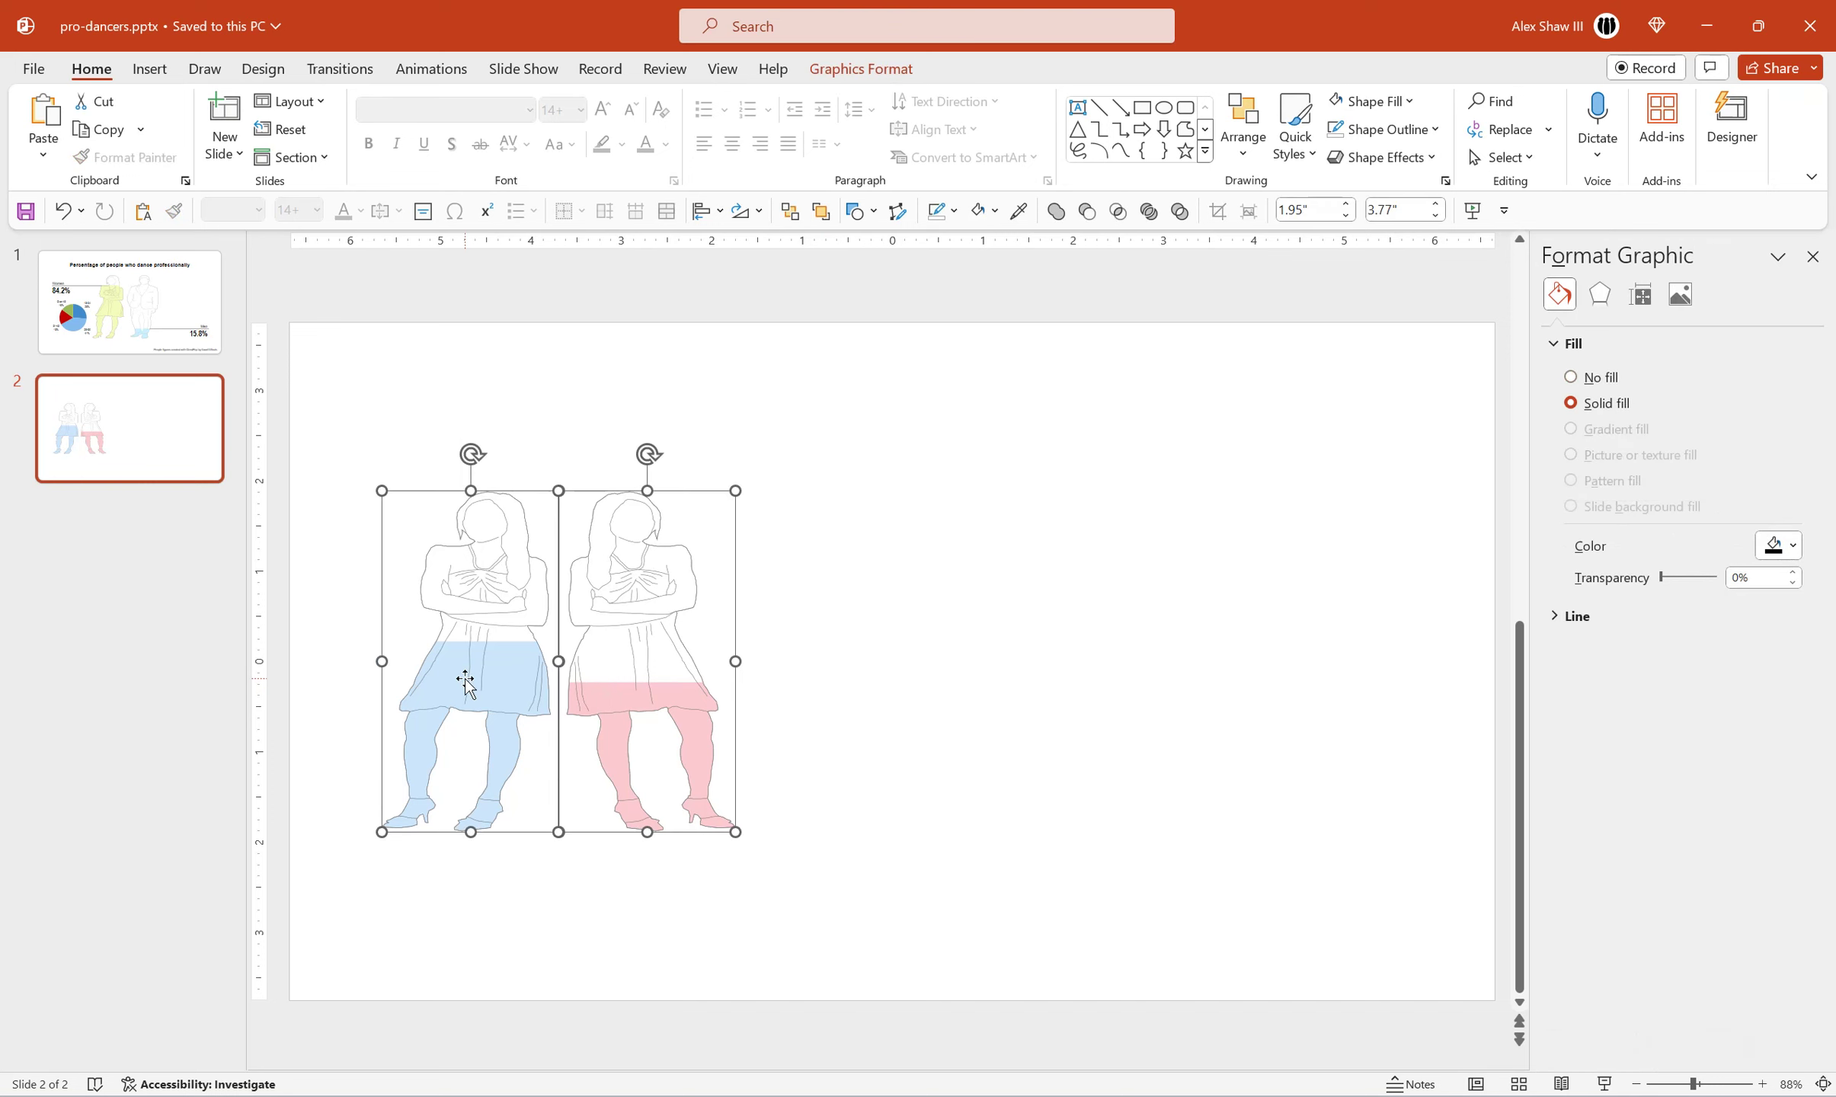
# Group the two women and enlarge the group to about 6.29" × 6.08".
pyautogui.rightClick(465, 679)
pyautogui.moveTo(525, 370)
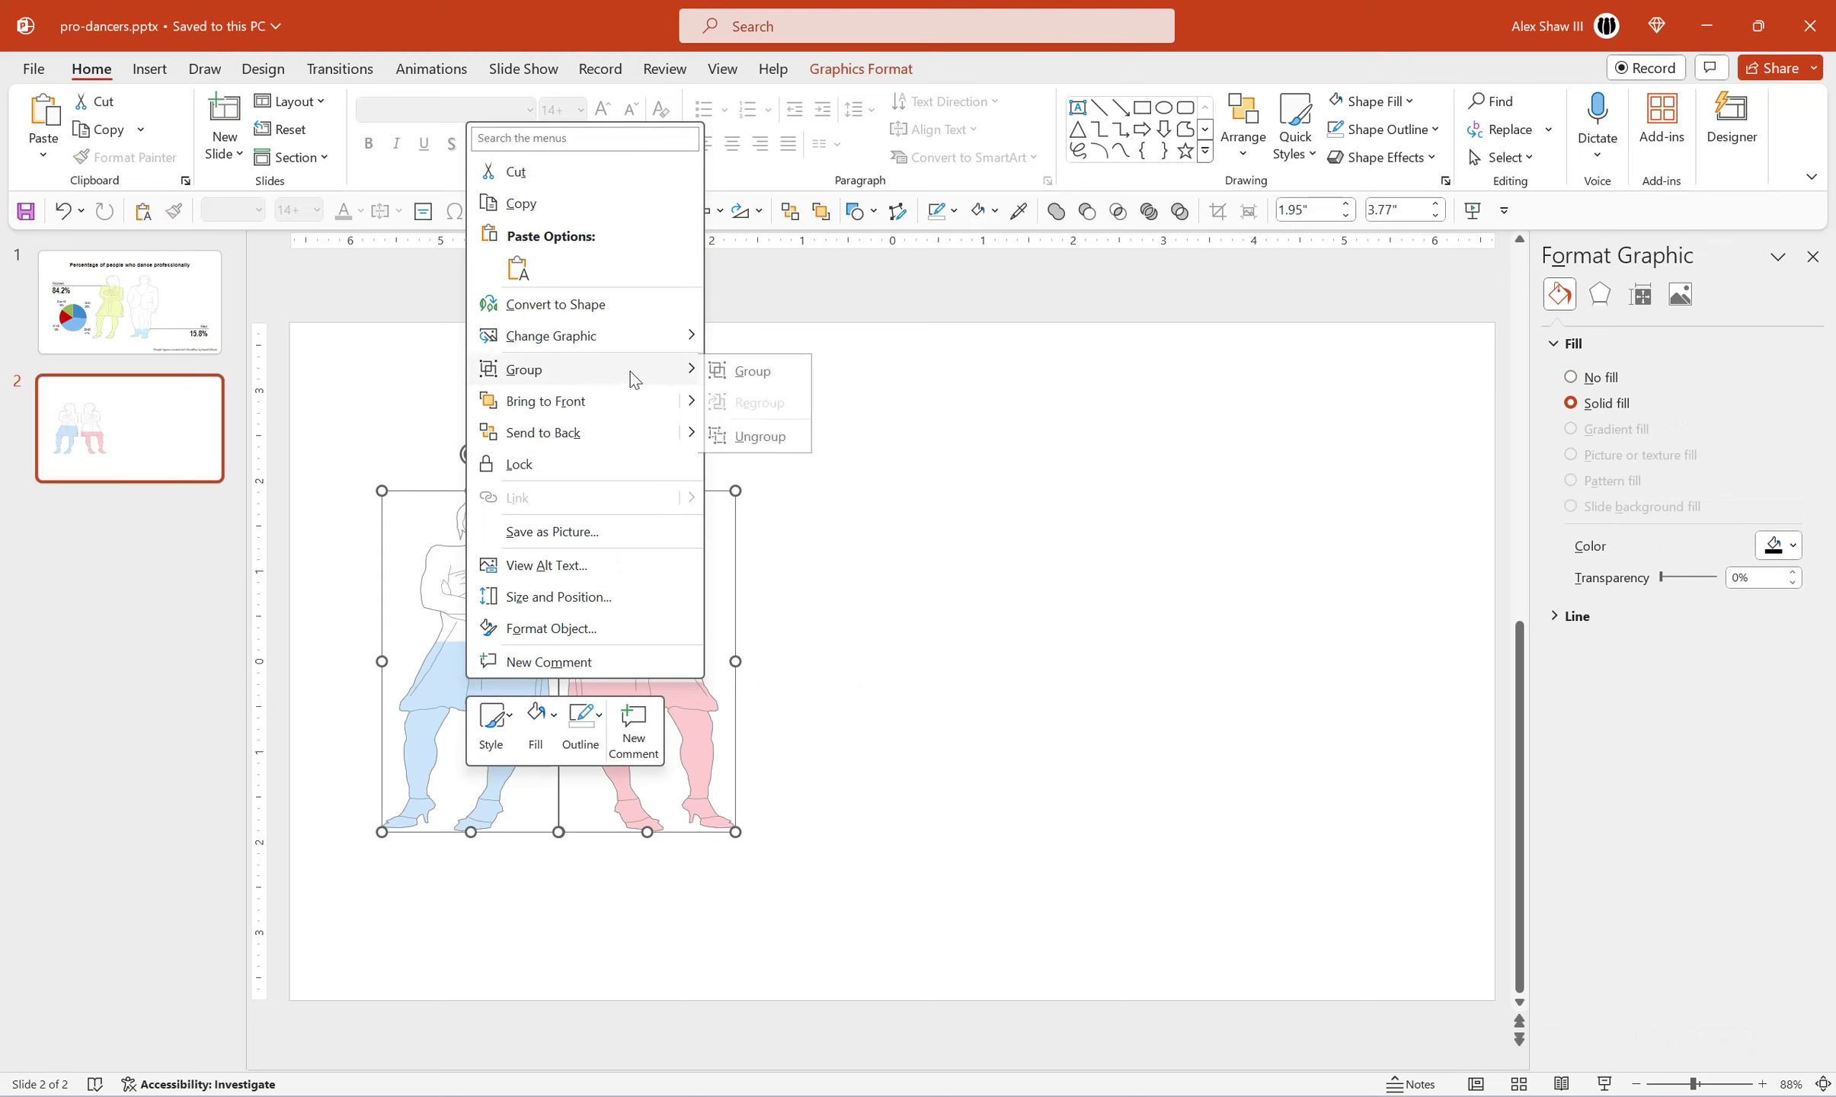
pyautogui.click(736, 371)
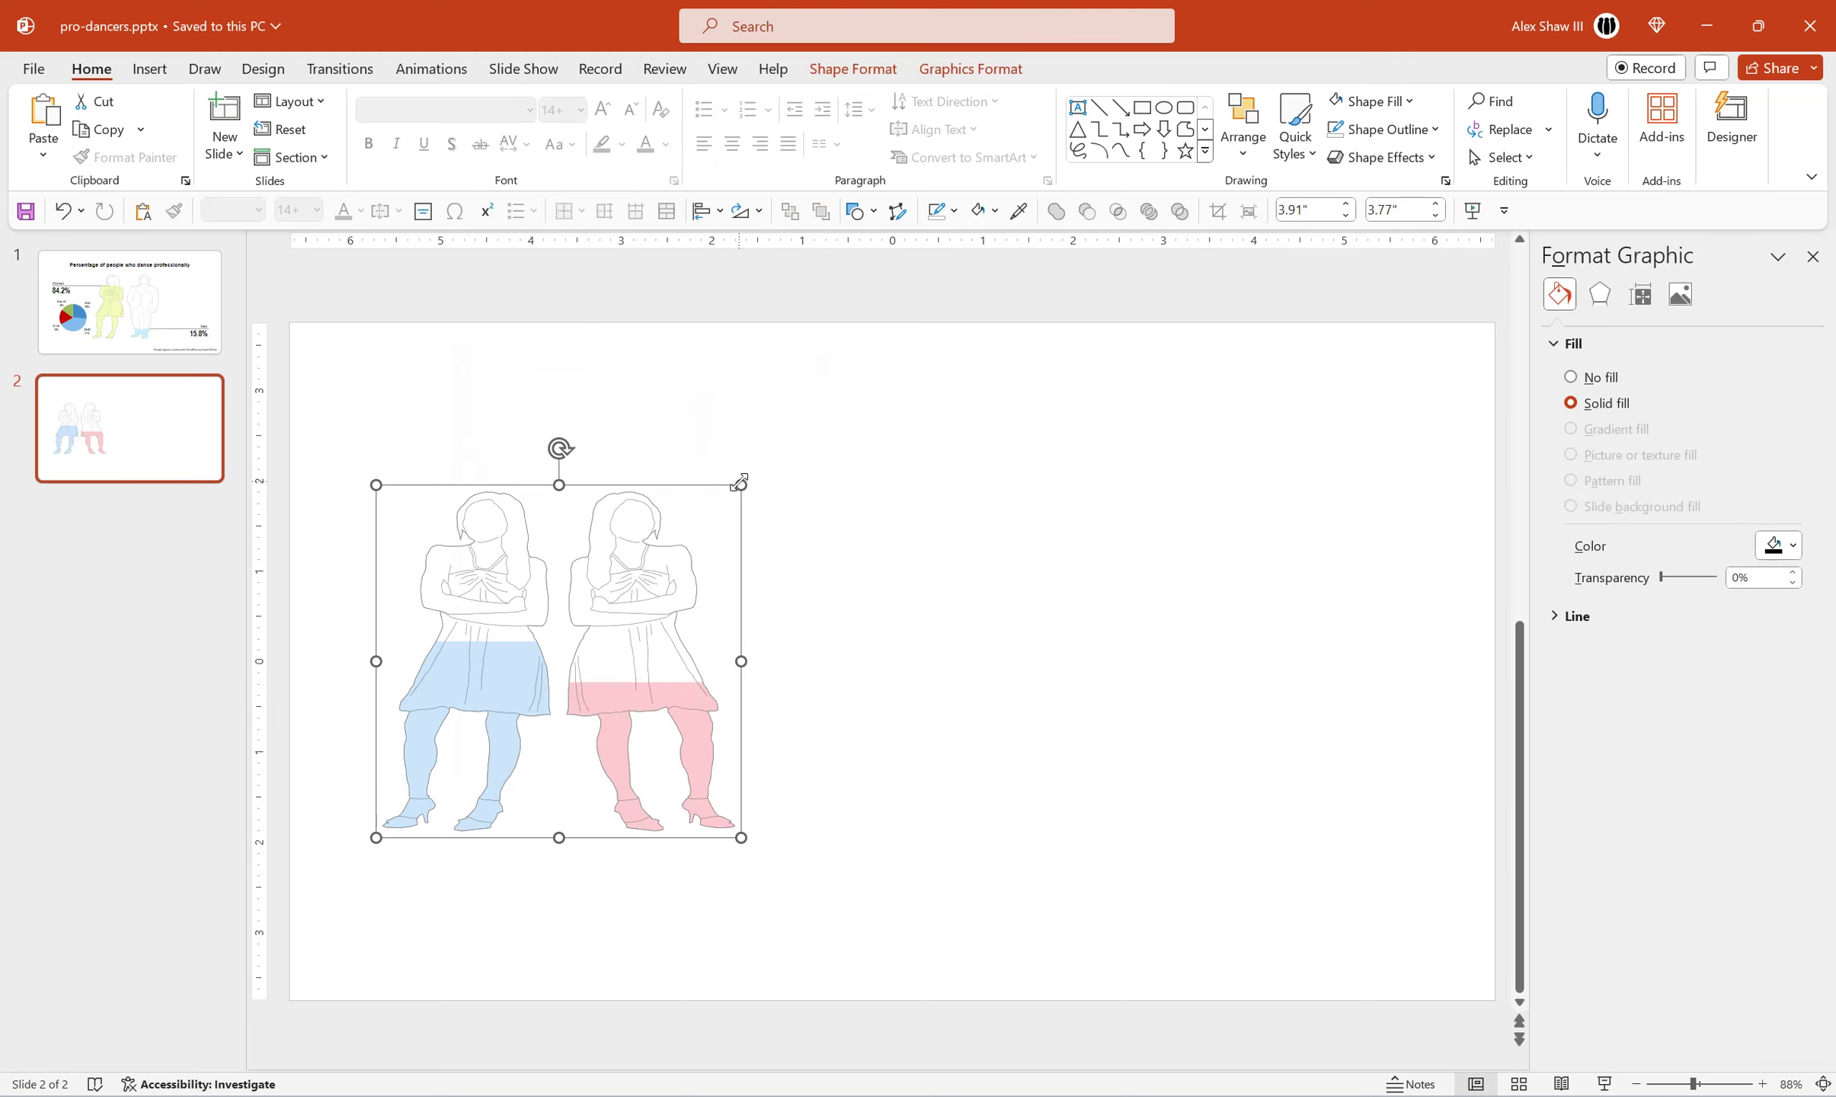
pyautogui.moveTo(739, 485); pyautogui.dragTo(875, 355)
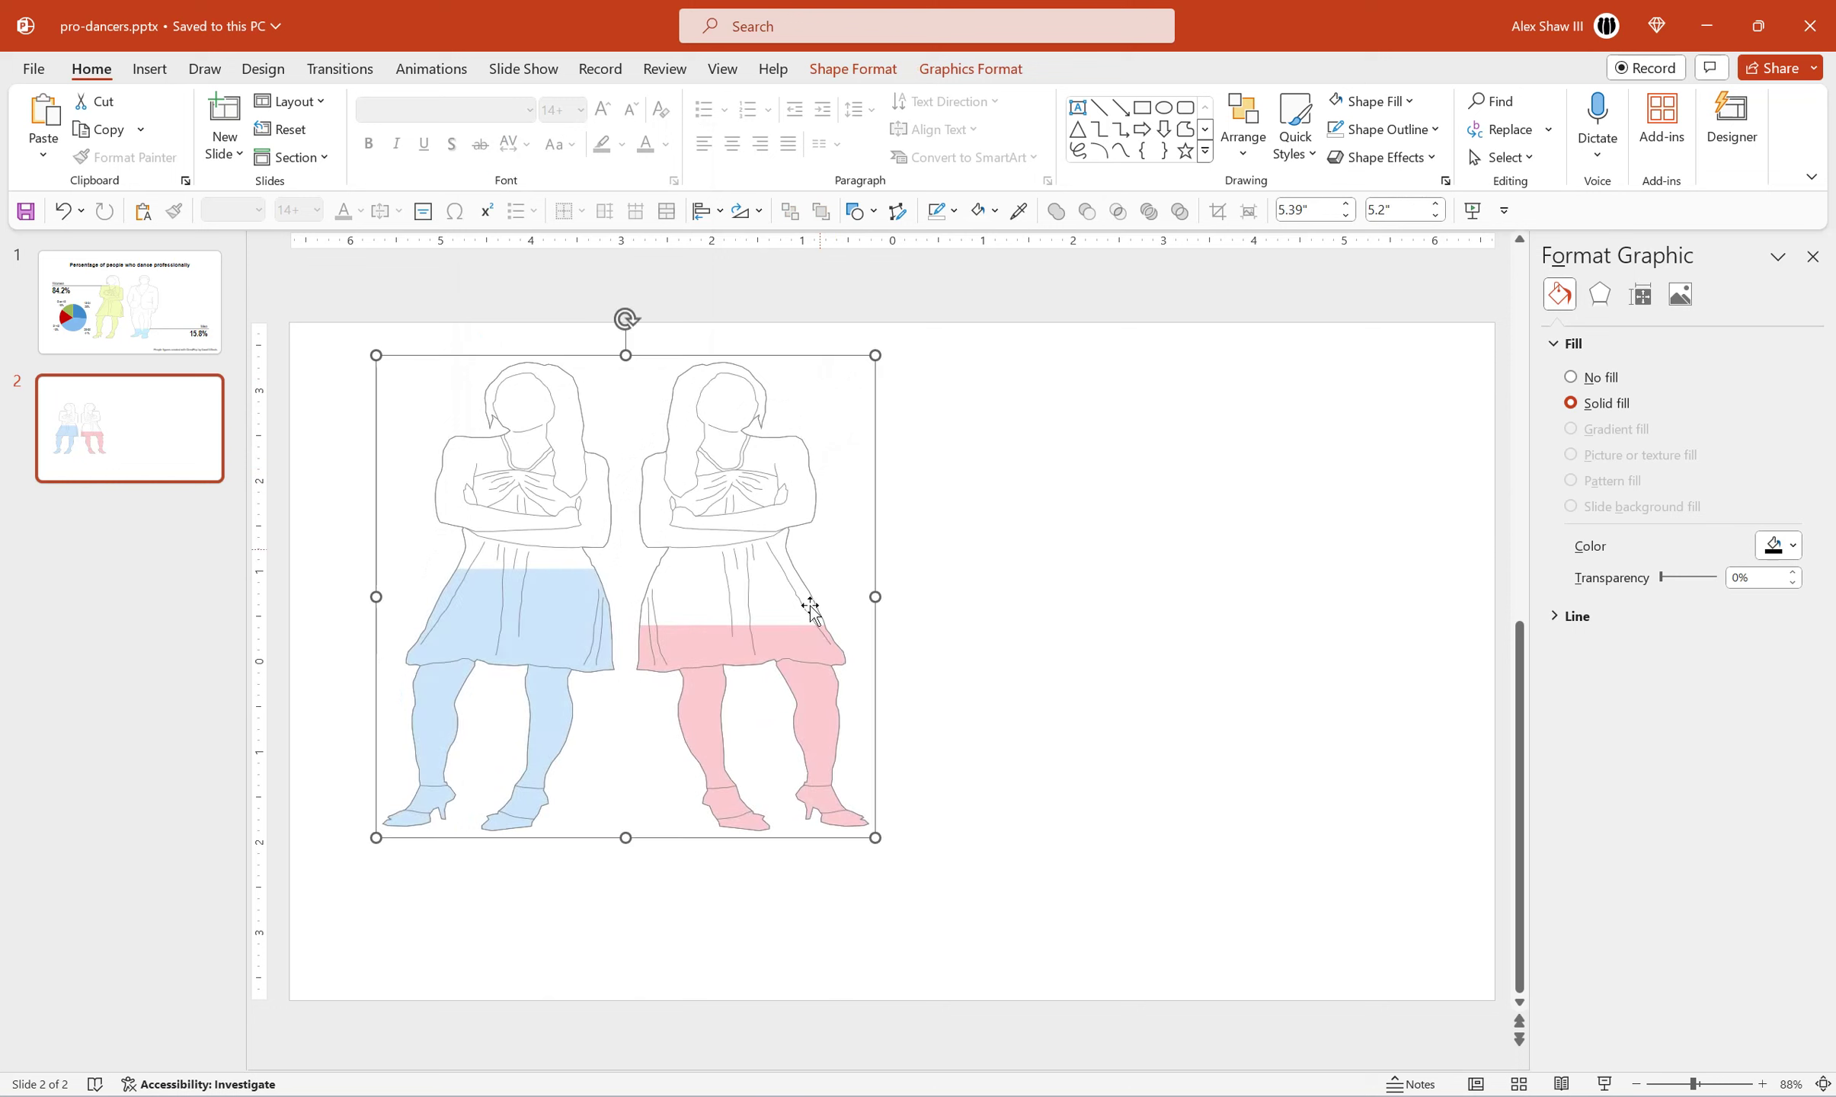
pyautogui.moveTo(875, 837); pyautogui.dragTo(957, 916)
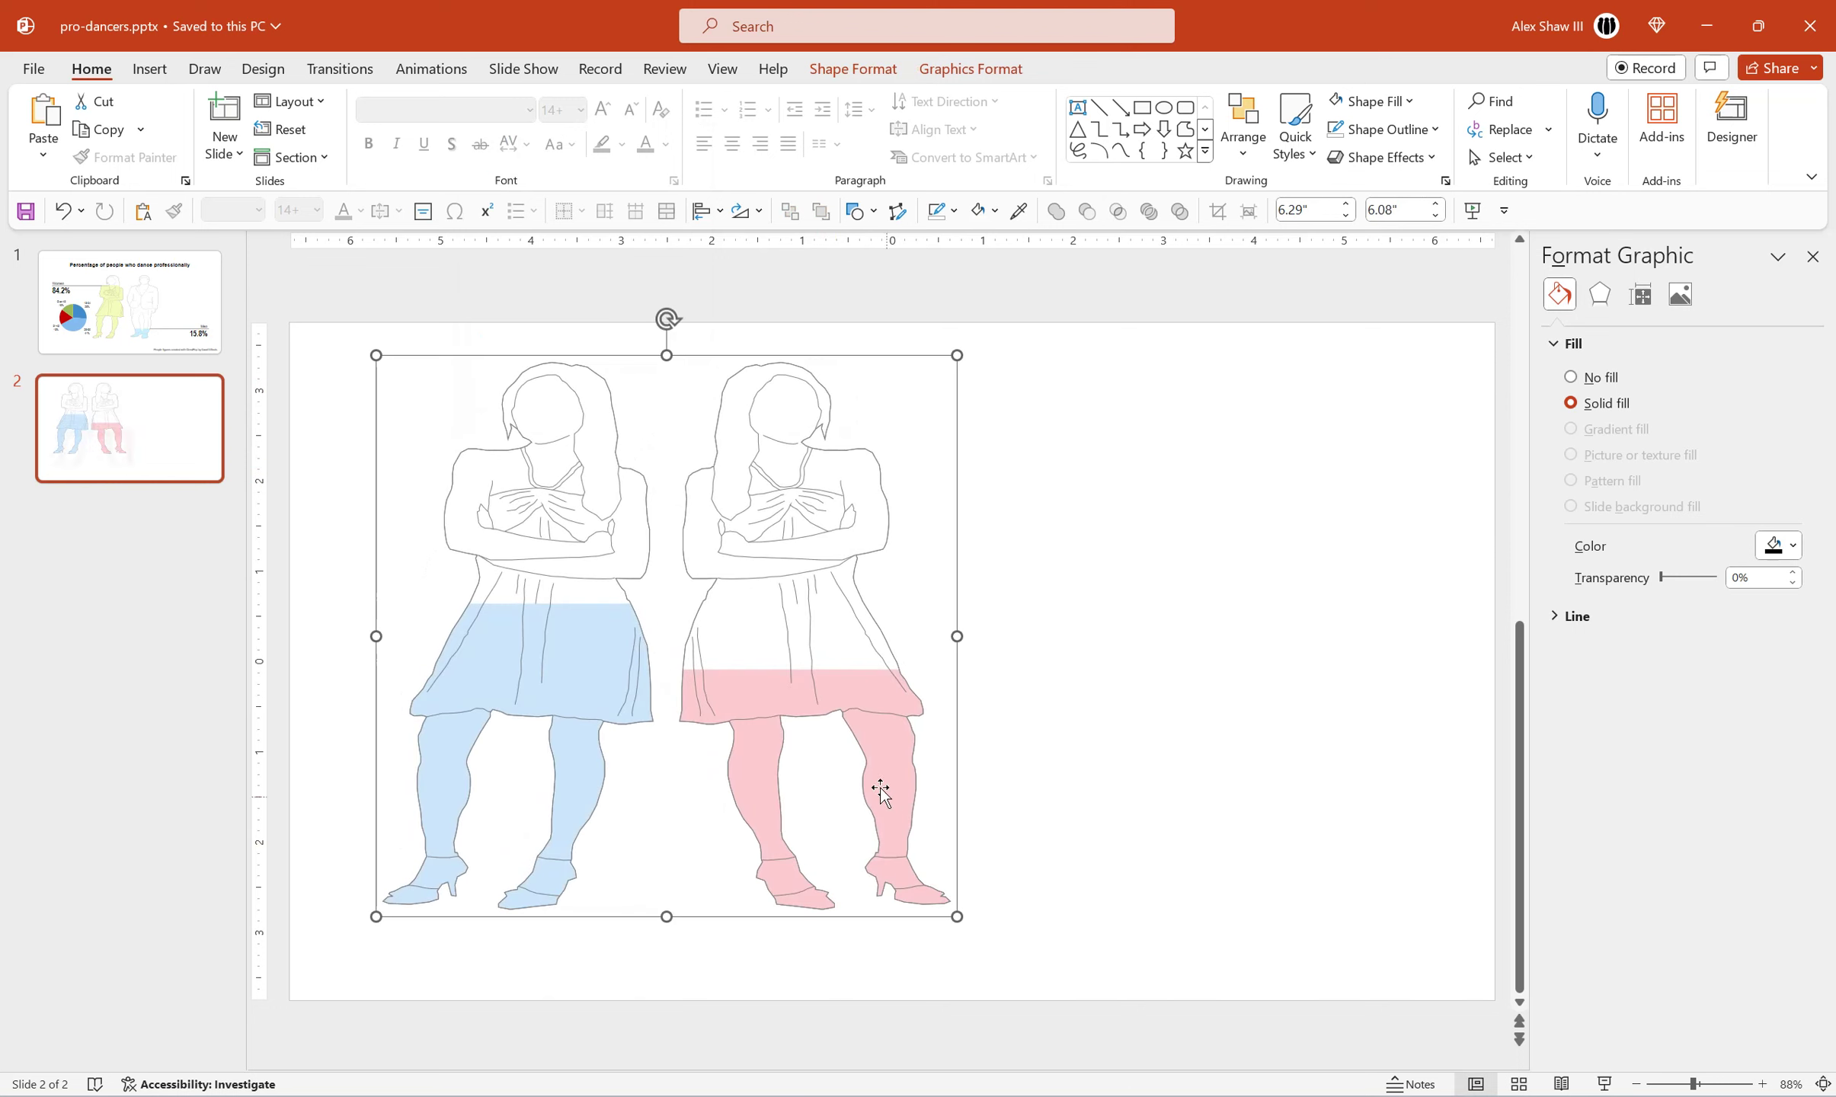
# Move the women group to the centre of slide 2.
pyautogui.moveTo(824, 689); pyautogui.dragTo(992, 703)
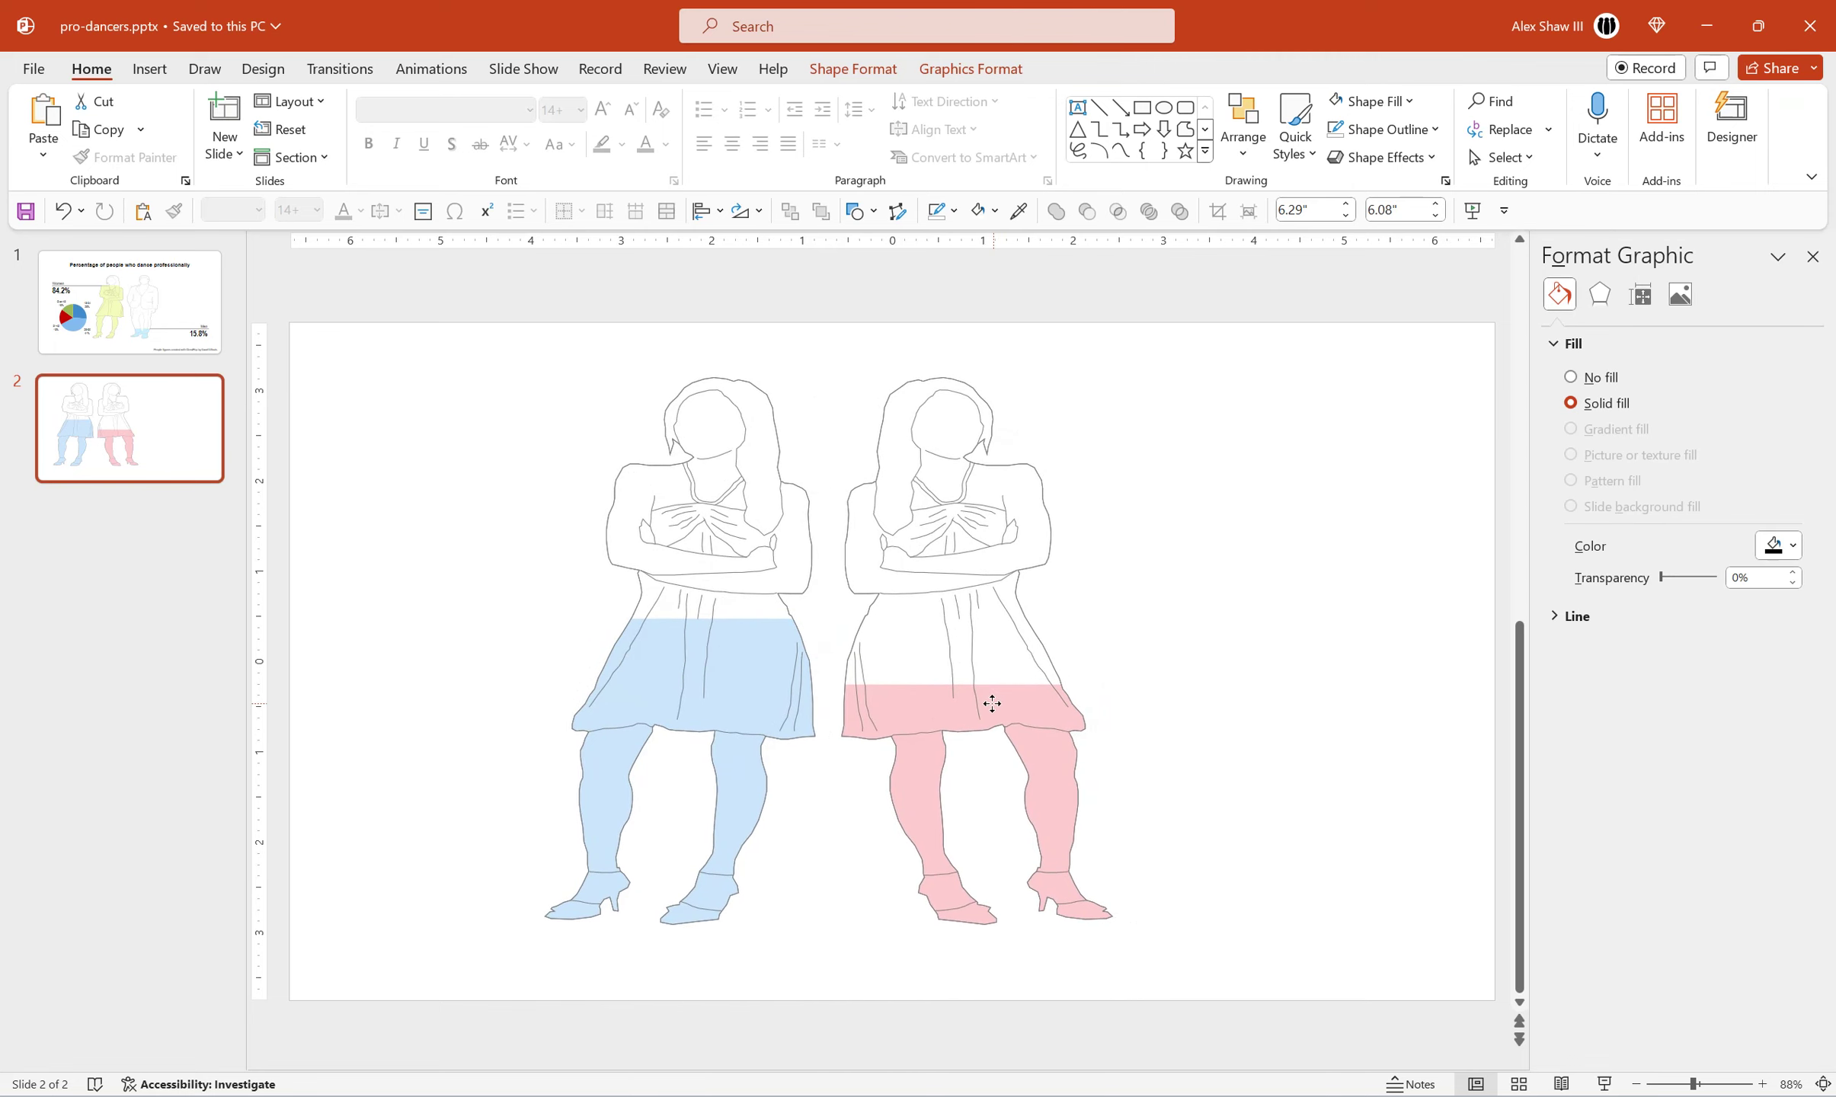
pyautogui.click(1270, 623)
pyautogui.click(183, 319)
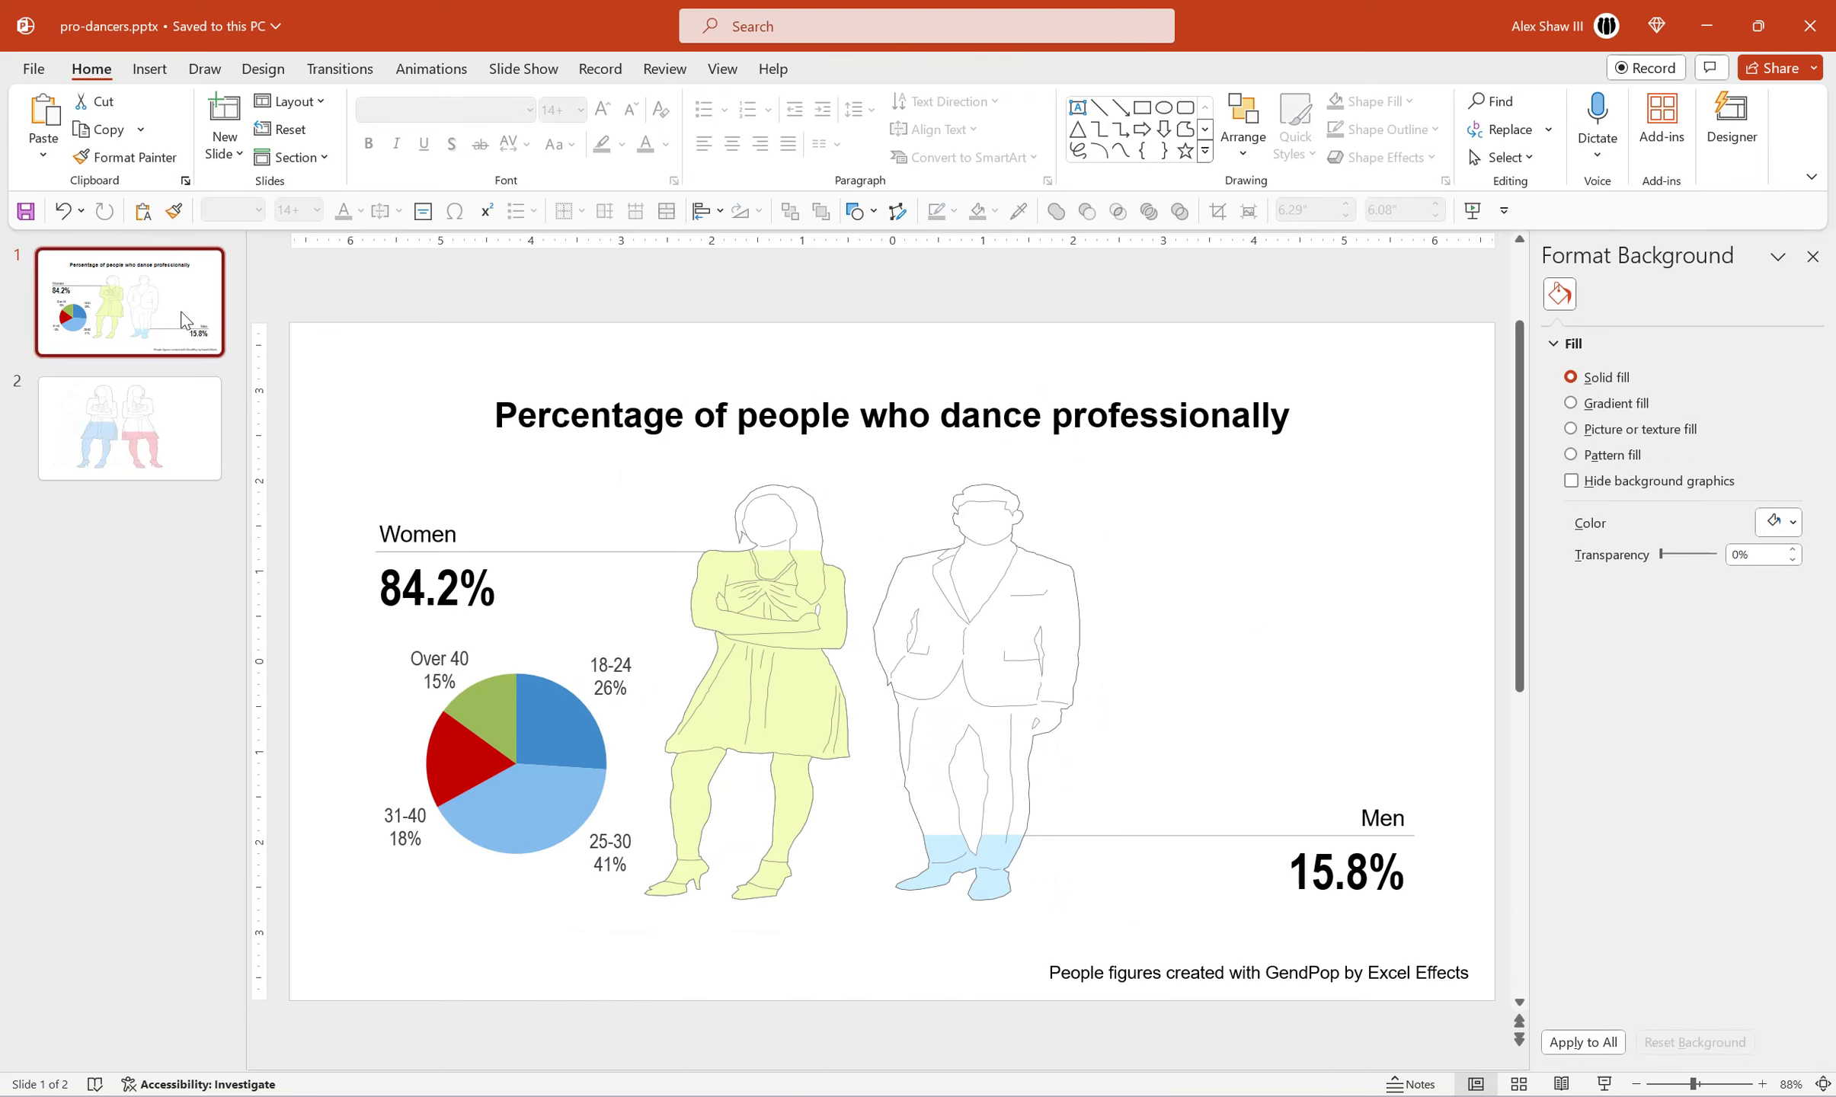
# Copy slide 1's 84.2% label with its leader line and paste it onto slide 2.
pyautogui.click(459, 586)
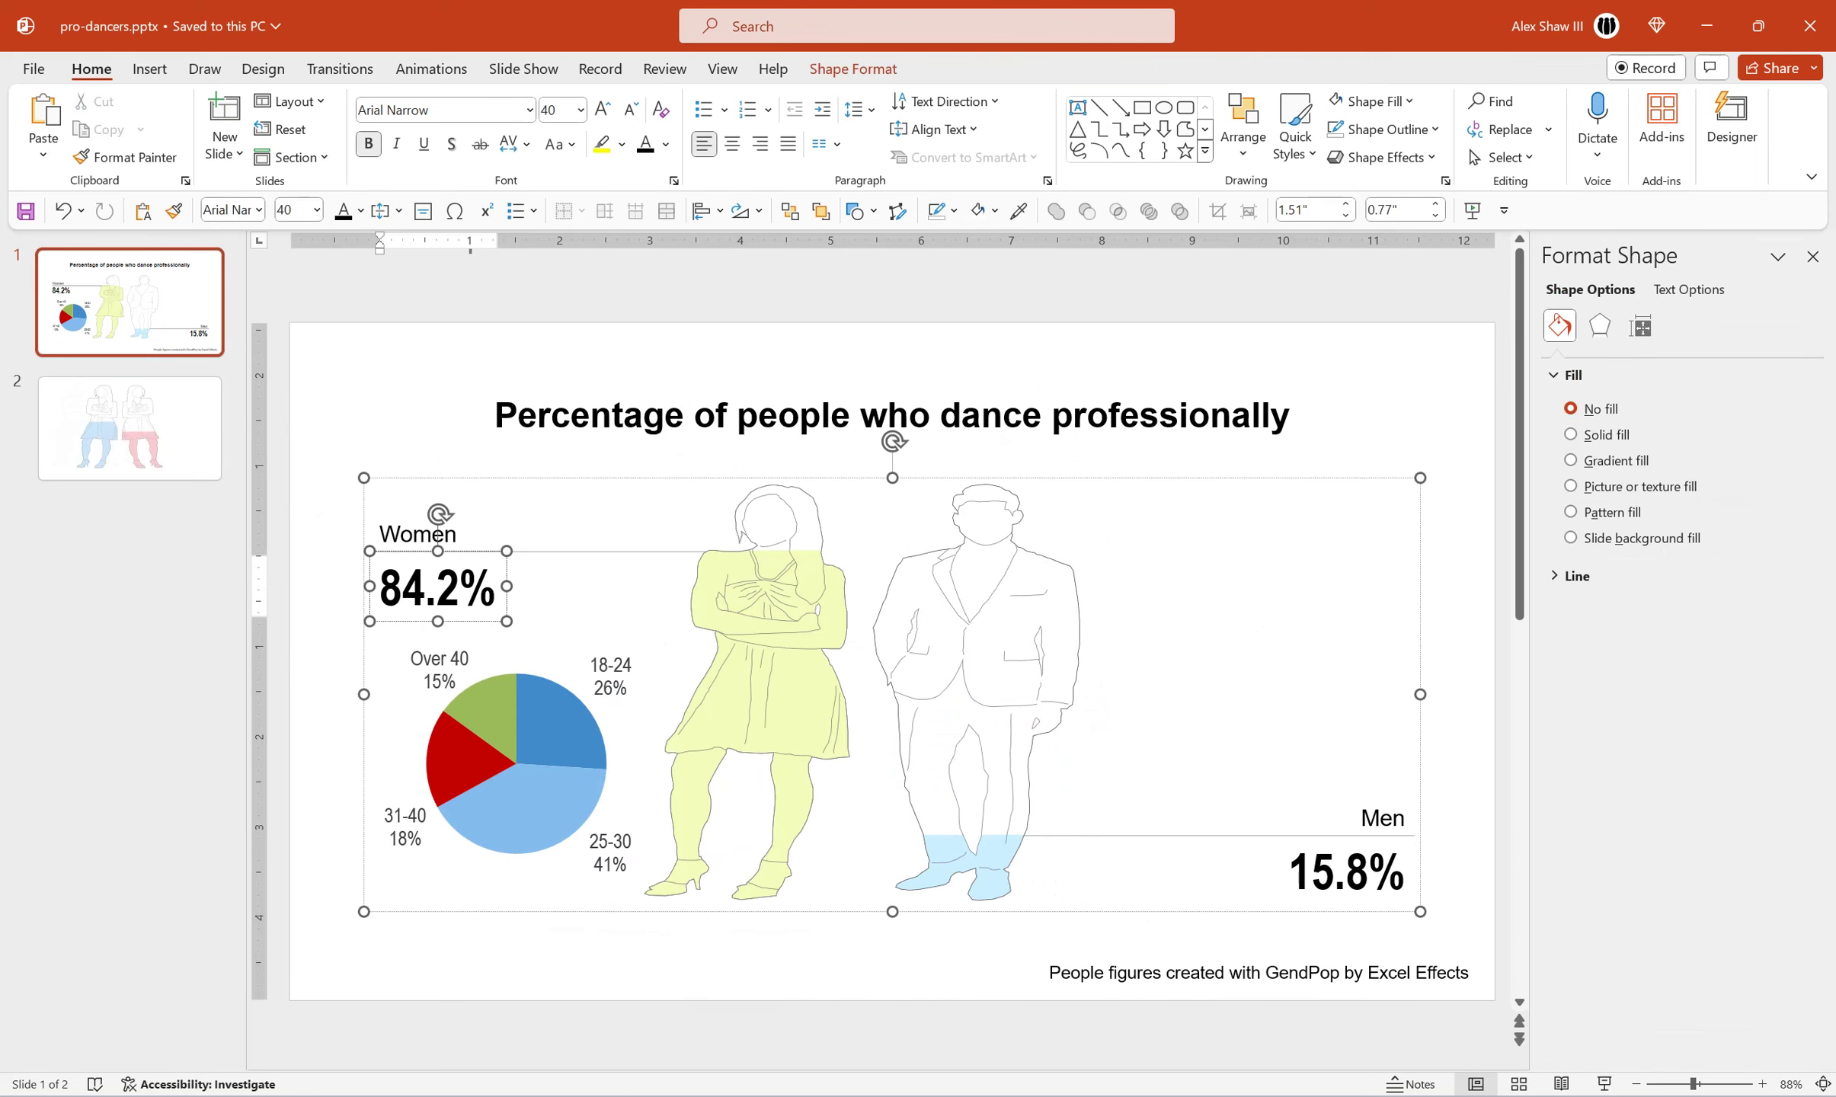
pyautogui.keyDown('shift'); pyautogui.click(533, 550); pyautogui.keyUp('shift')
pyautogui.rightClick(535, 553)
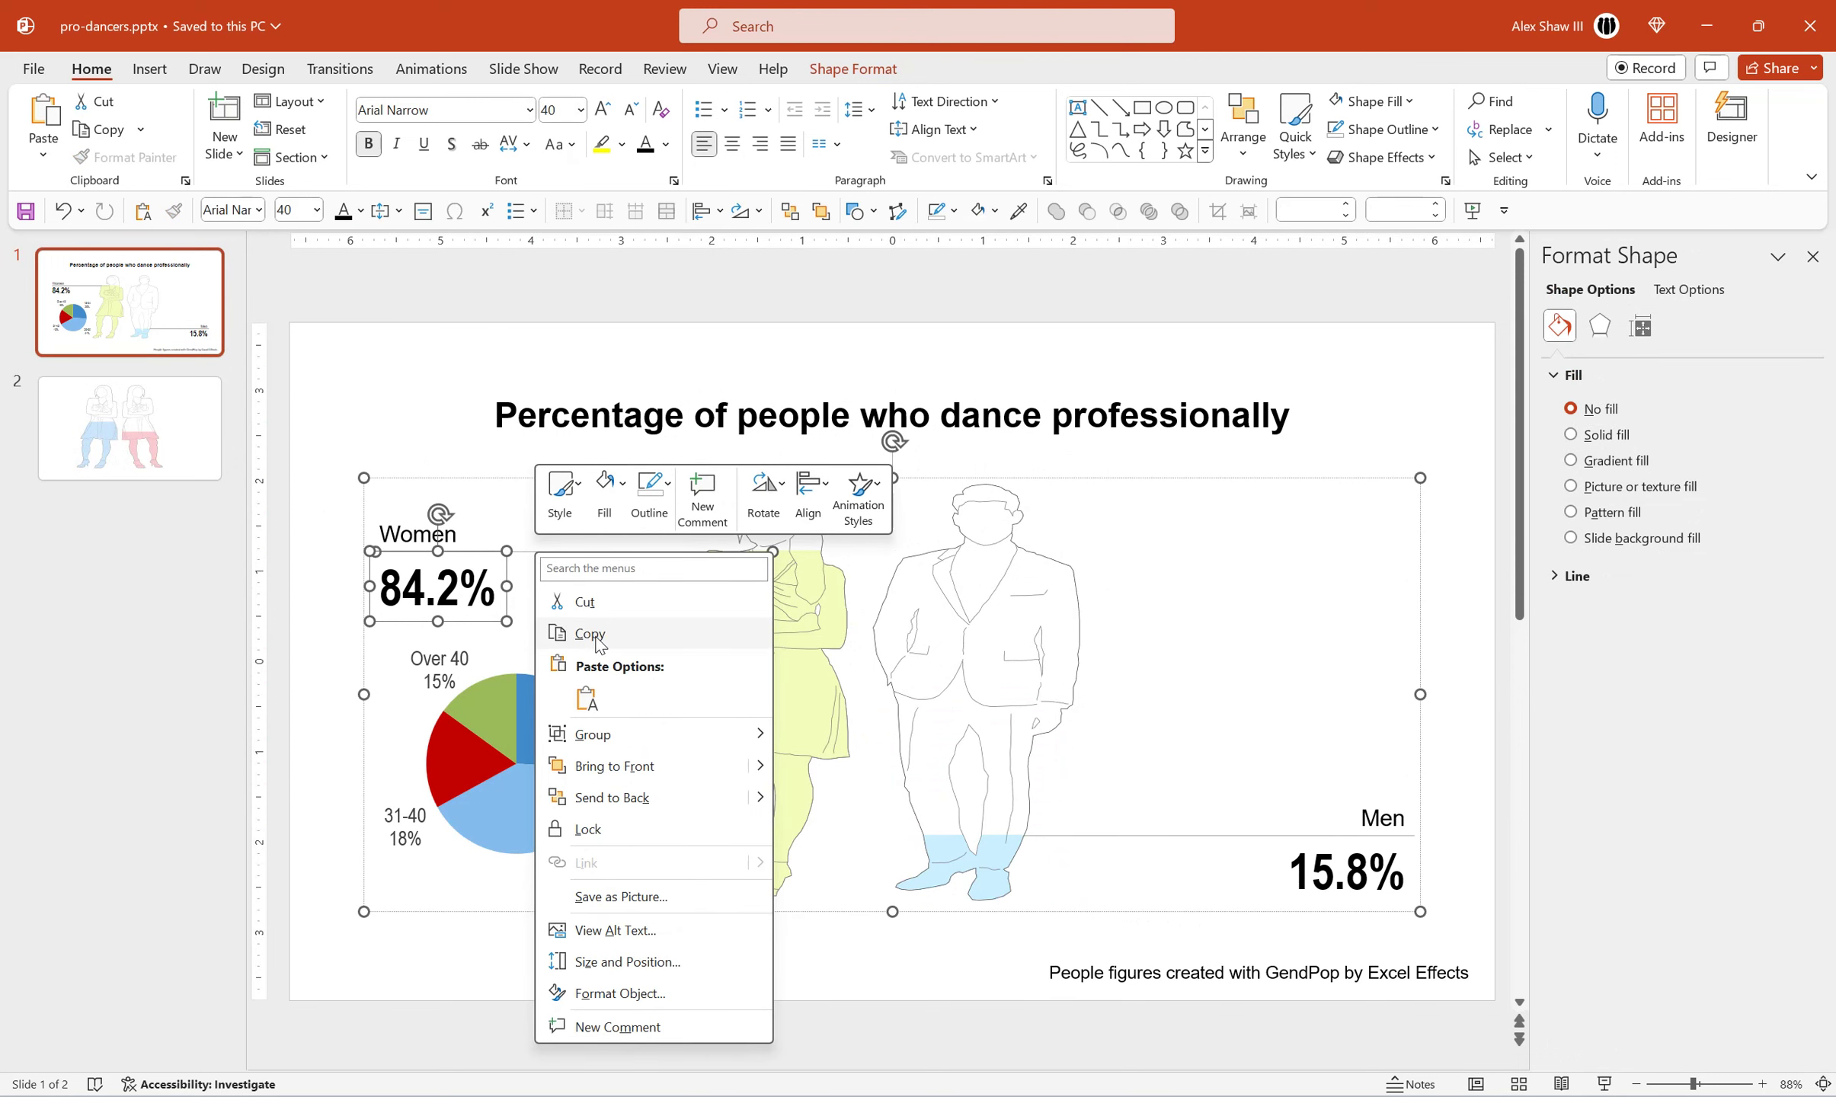
pyautogui.click(598, 643)
pyautogui.click(130, 428)
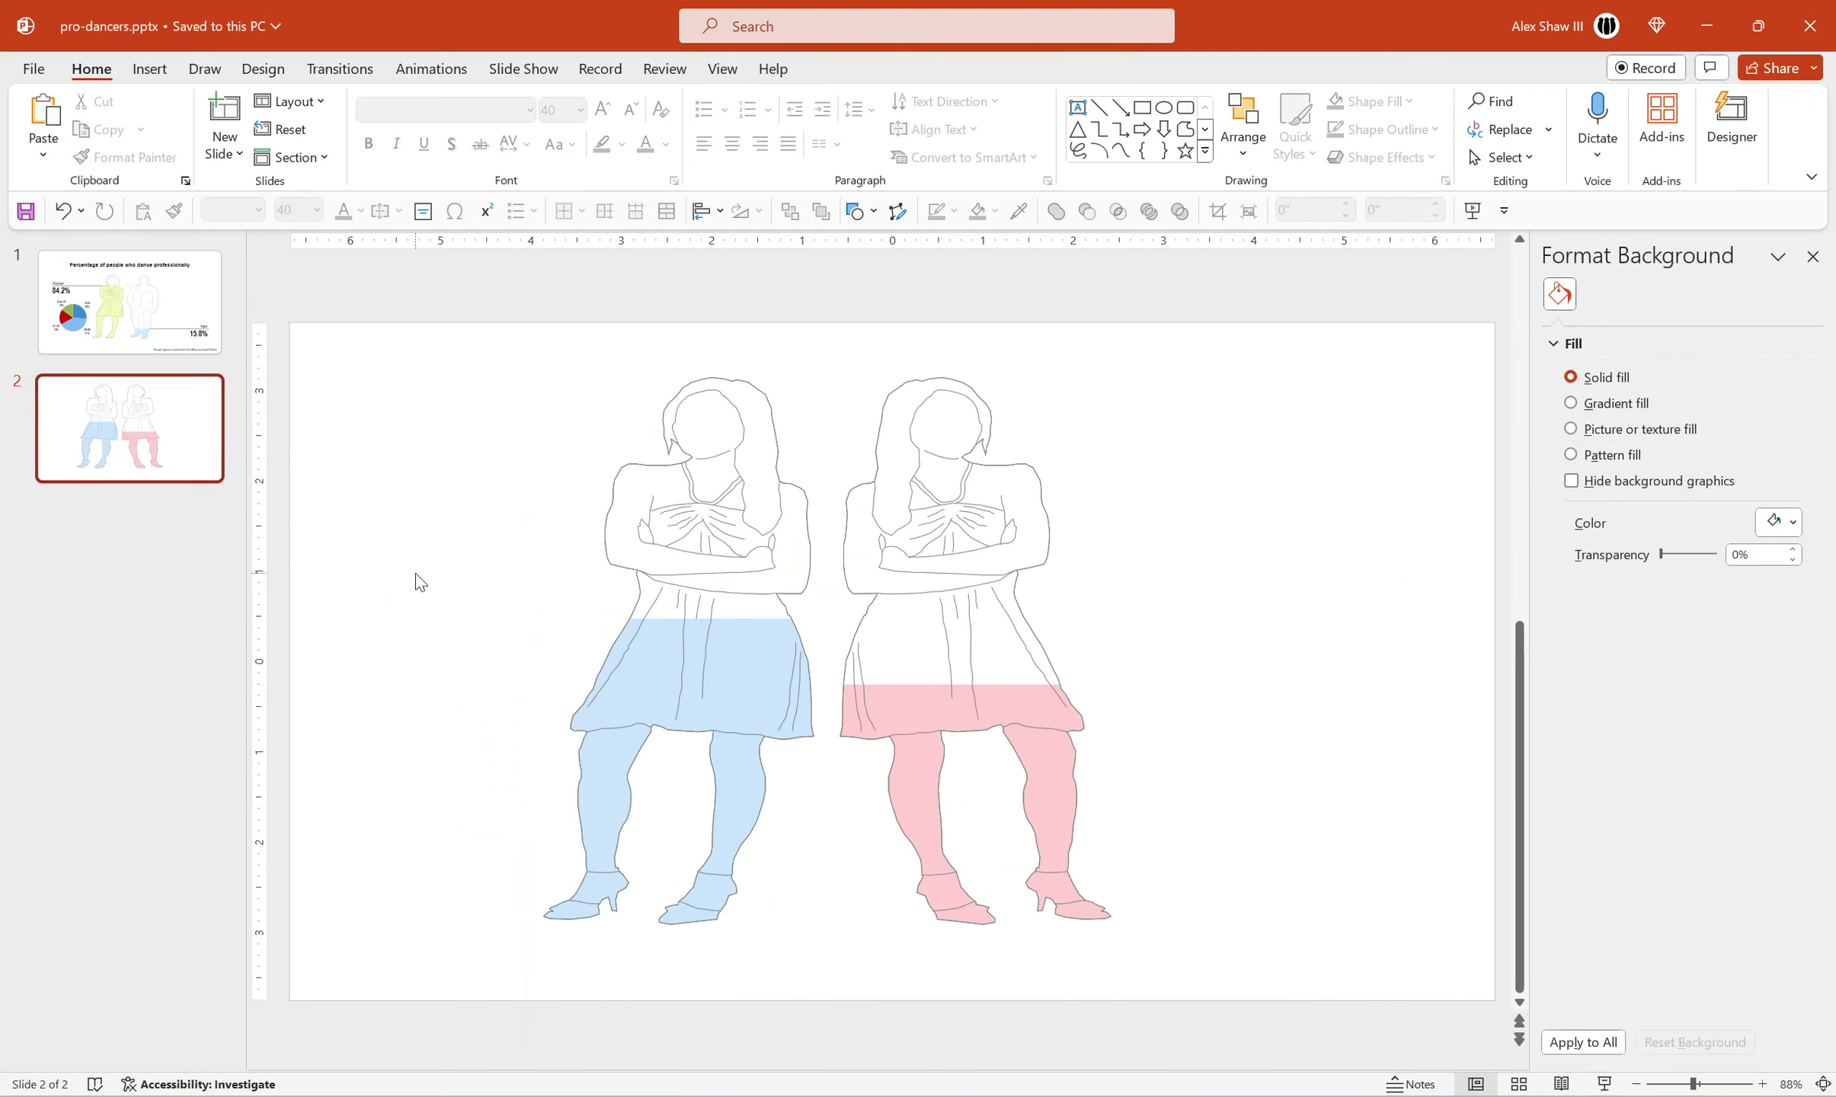
pyautogui.hotkey('ctrl', 'v')
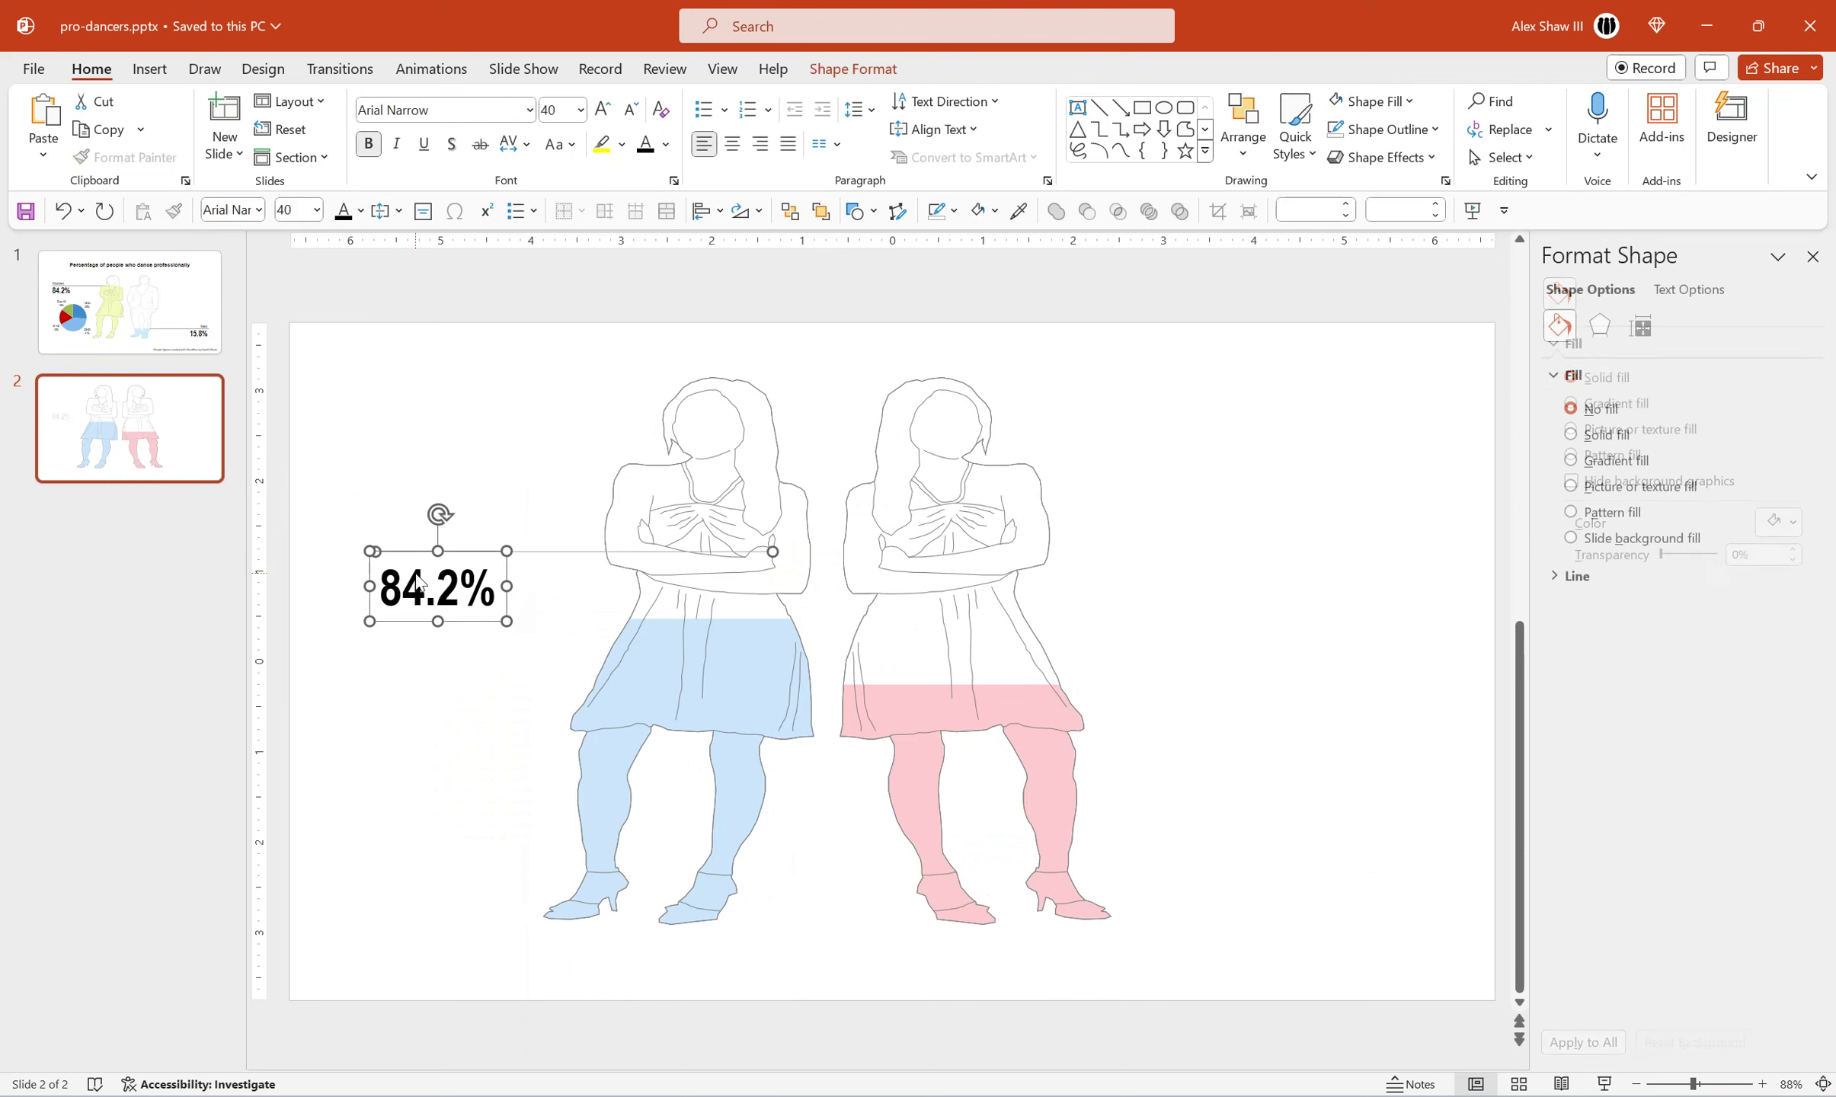
# Lower the pasted label to the blue fill's top and change it to 56%.
pyautogui.moveTo(544, 551); pyautogui.dragTo(541, 619)
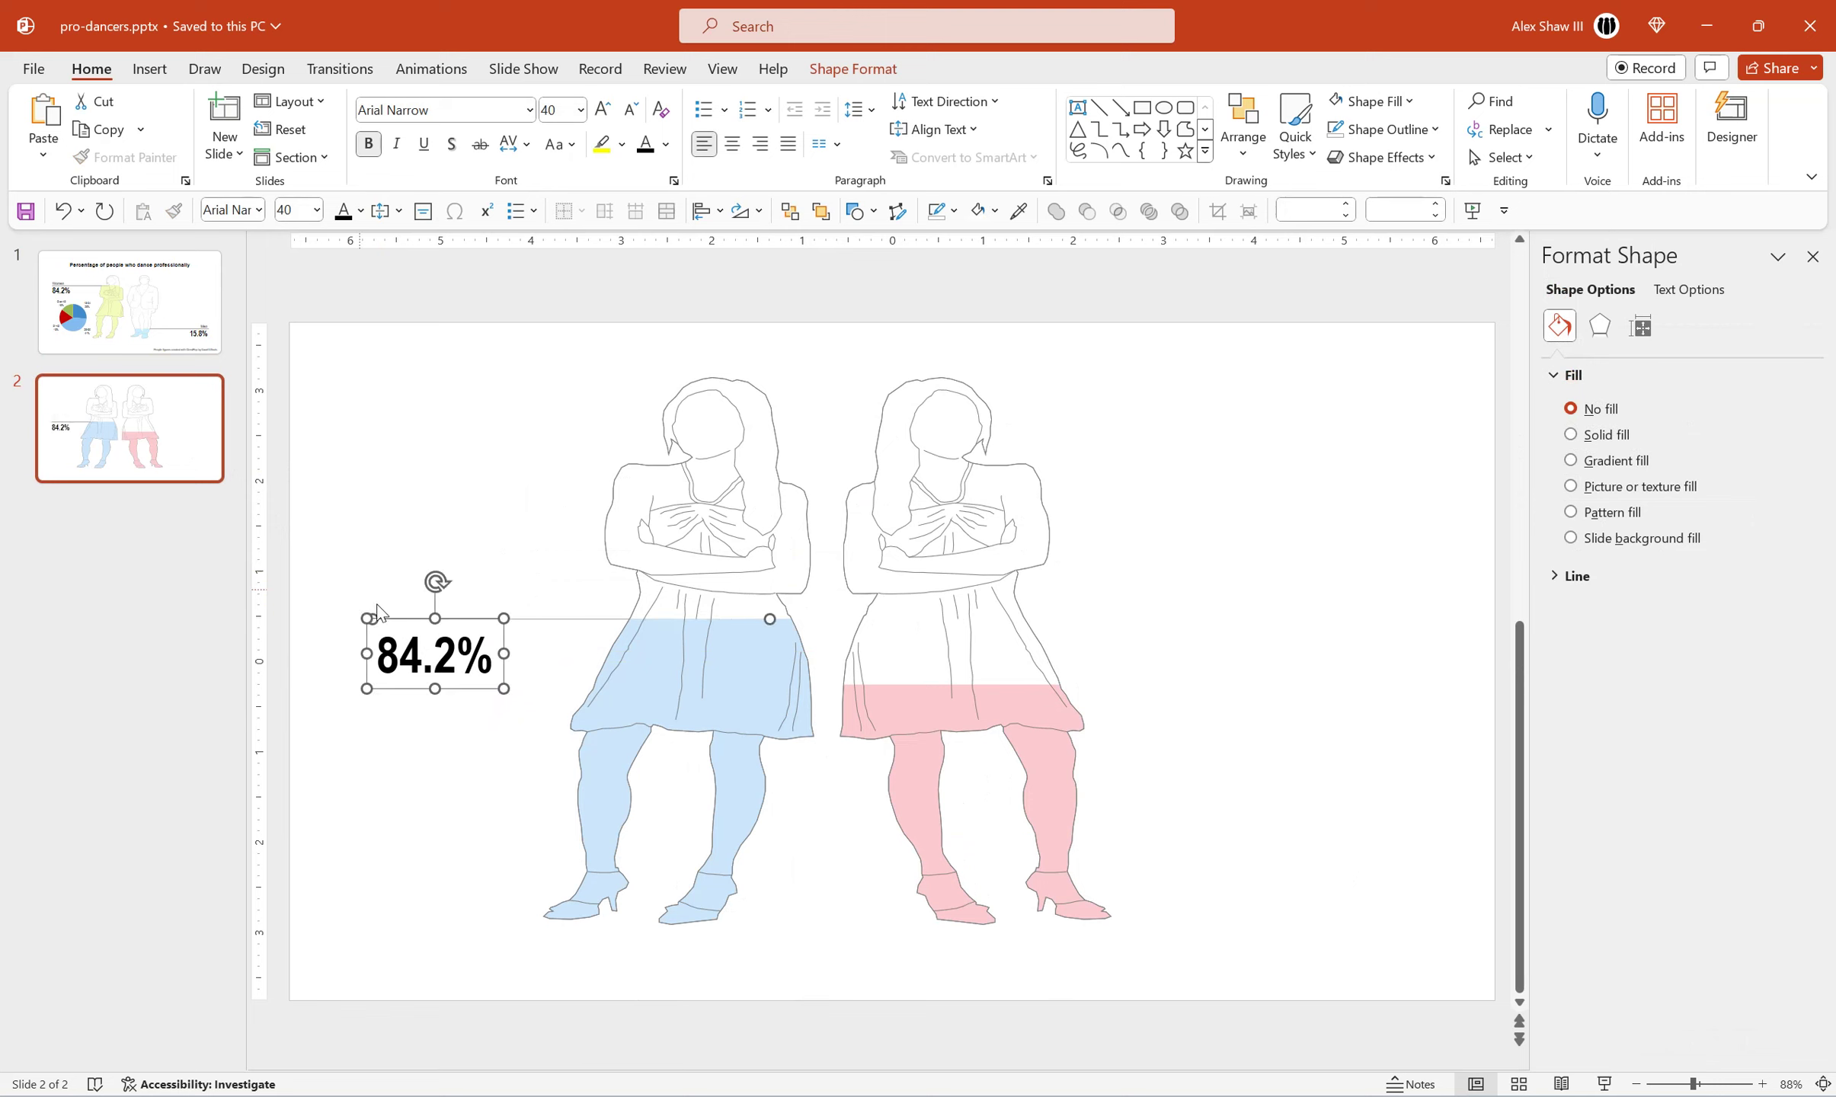
pyautogui.click(456, 655)
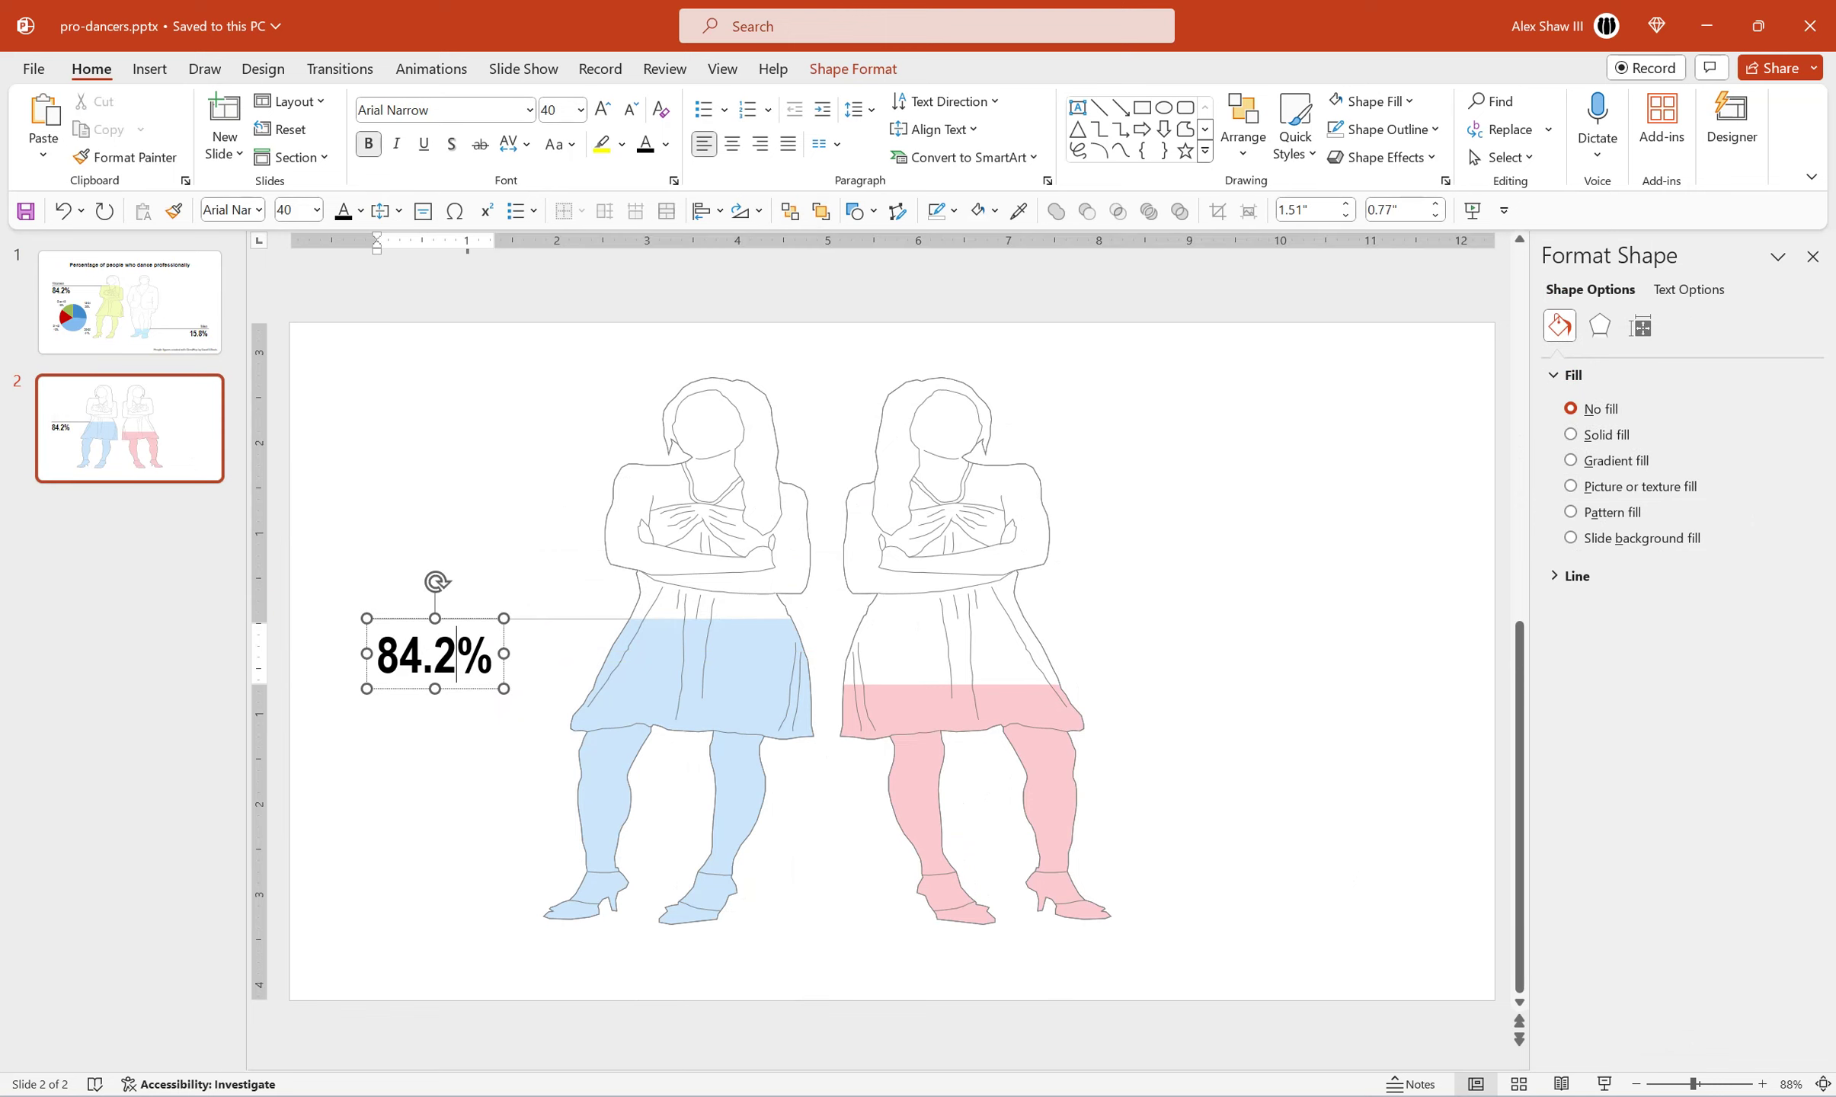
pyautogui.moveTo(456, 655); pyautogui.dragTo(377, 657)
pyautogui.write('56')
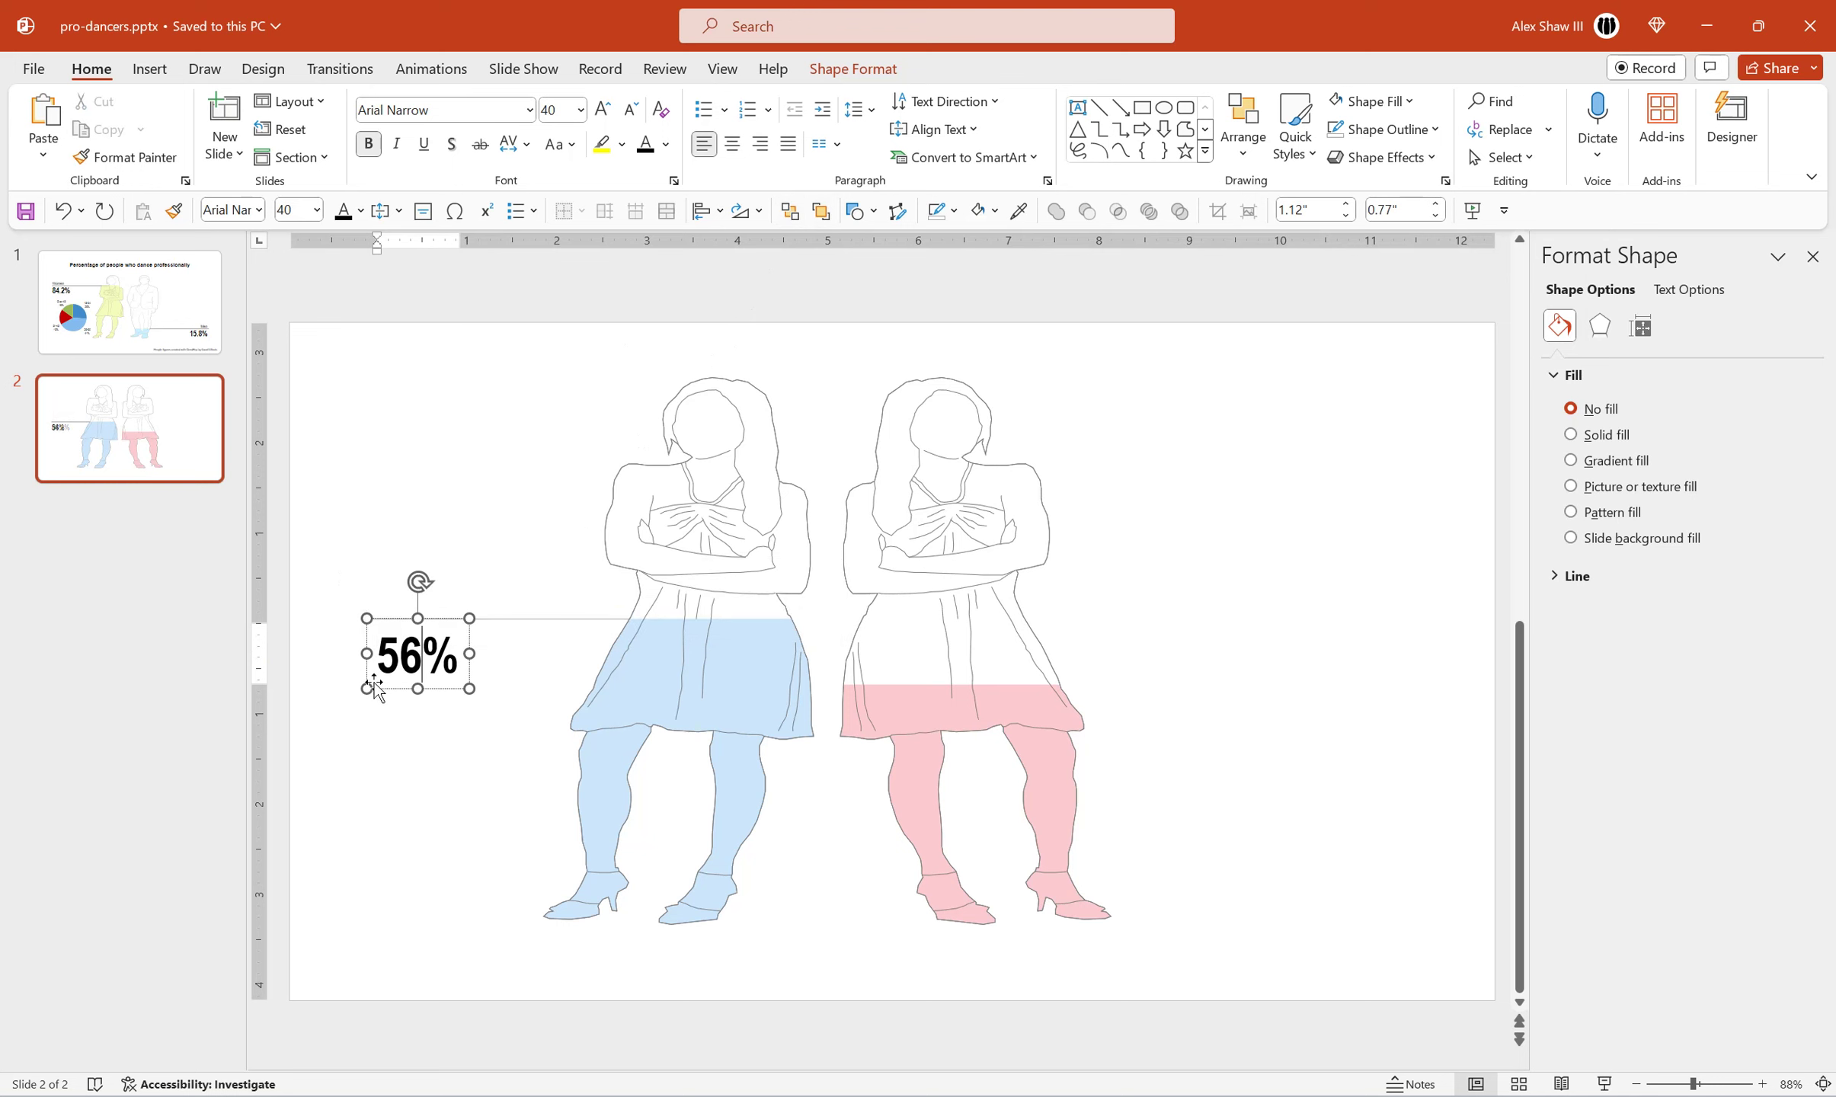
pyautogui.click(393, 762)
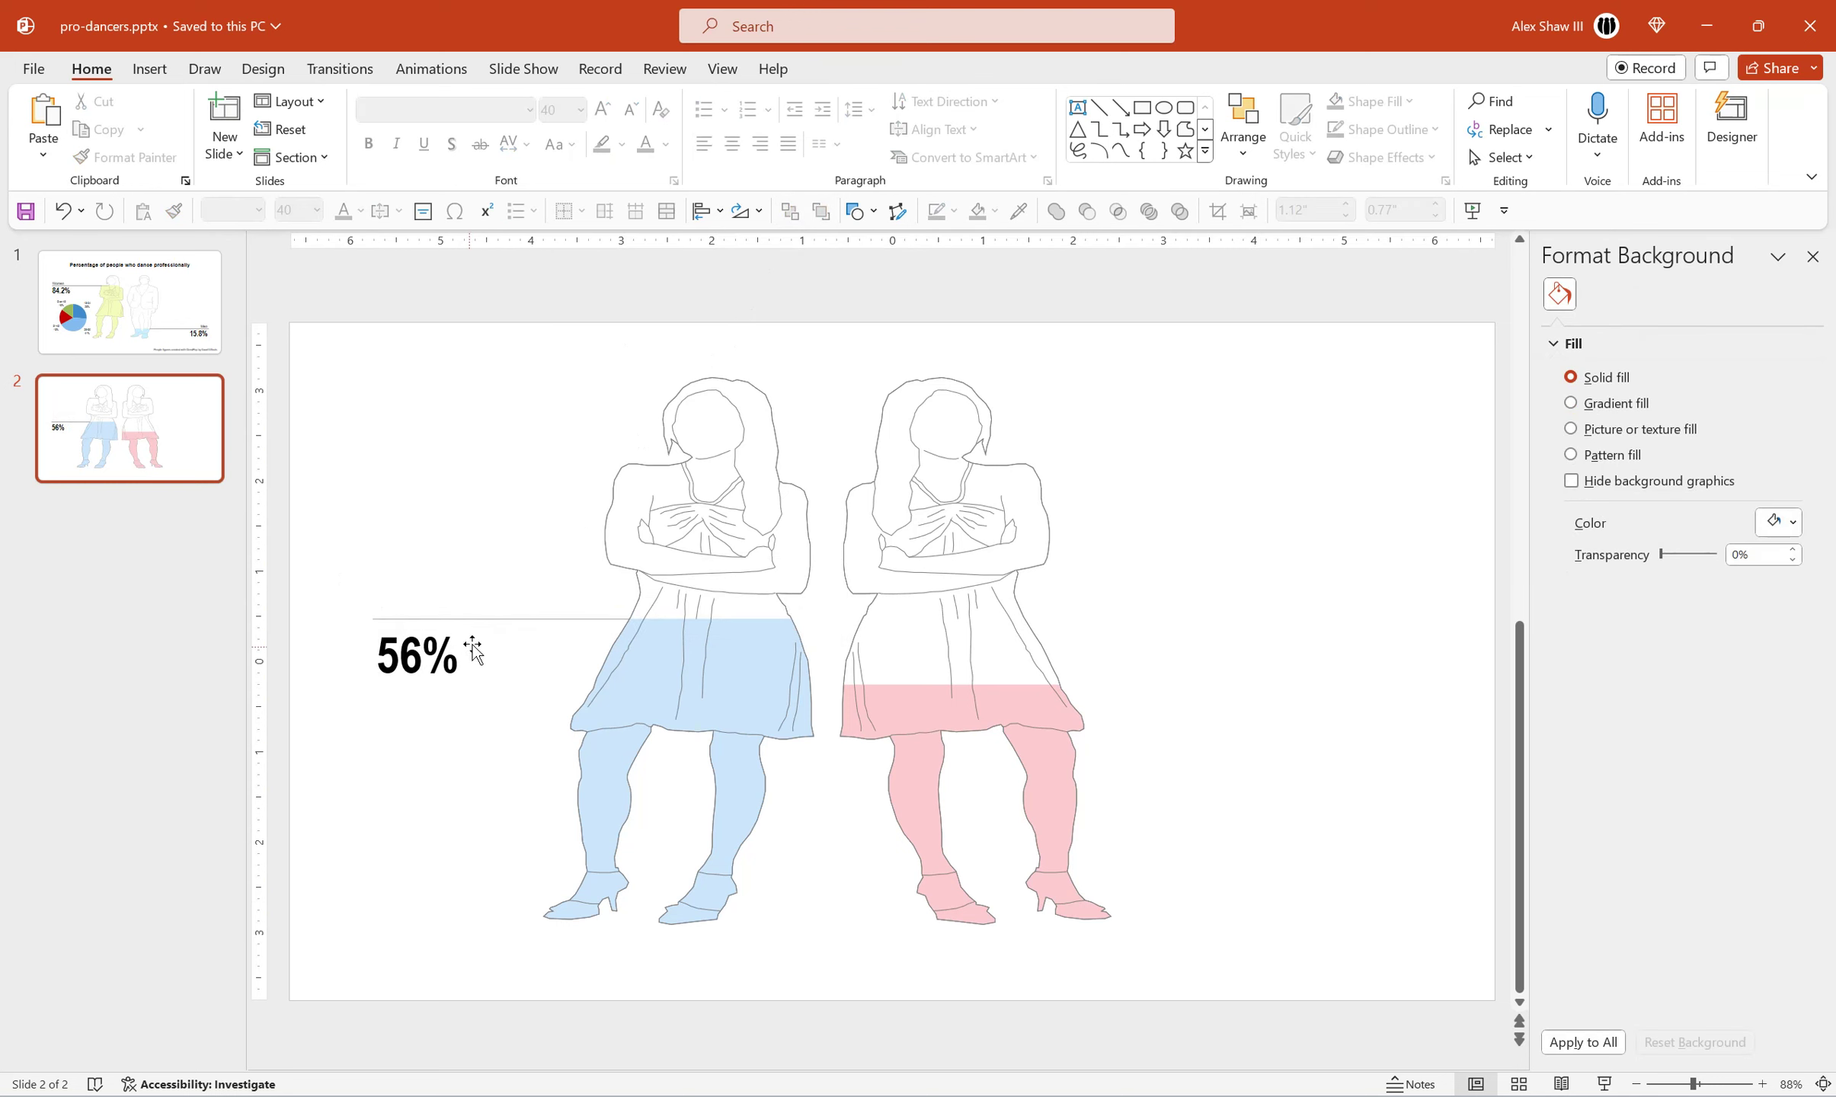
# Shift the 56% label and the women group slightly to the right.
pyautogui.click(586, 617)
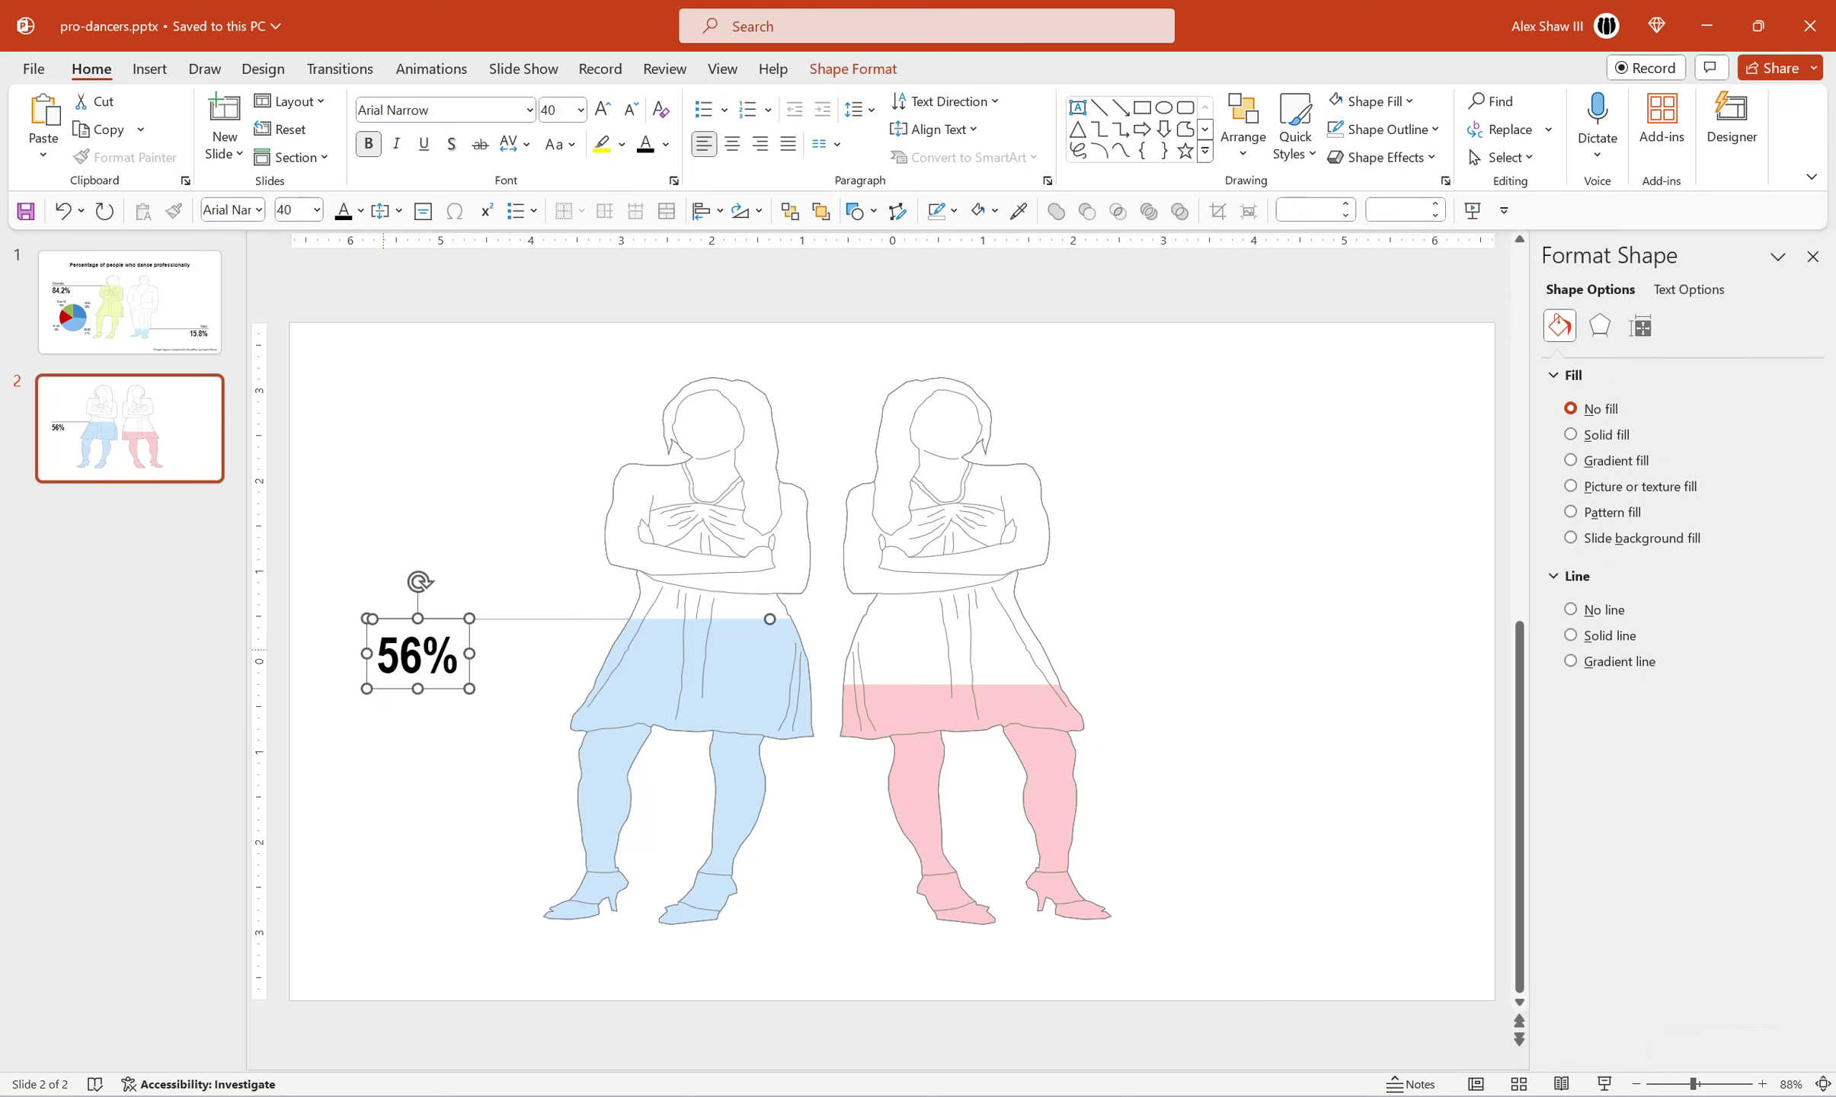
pyautogui.keyDown('shift'); pyautogui.click(902, 722); pyautogui.keyUp('shift')
pyautogui.moveTo(918, 721); pyautogui.dragTo(969, 729)
pyautogui.click(488, 724)
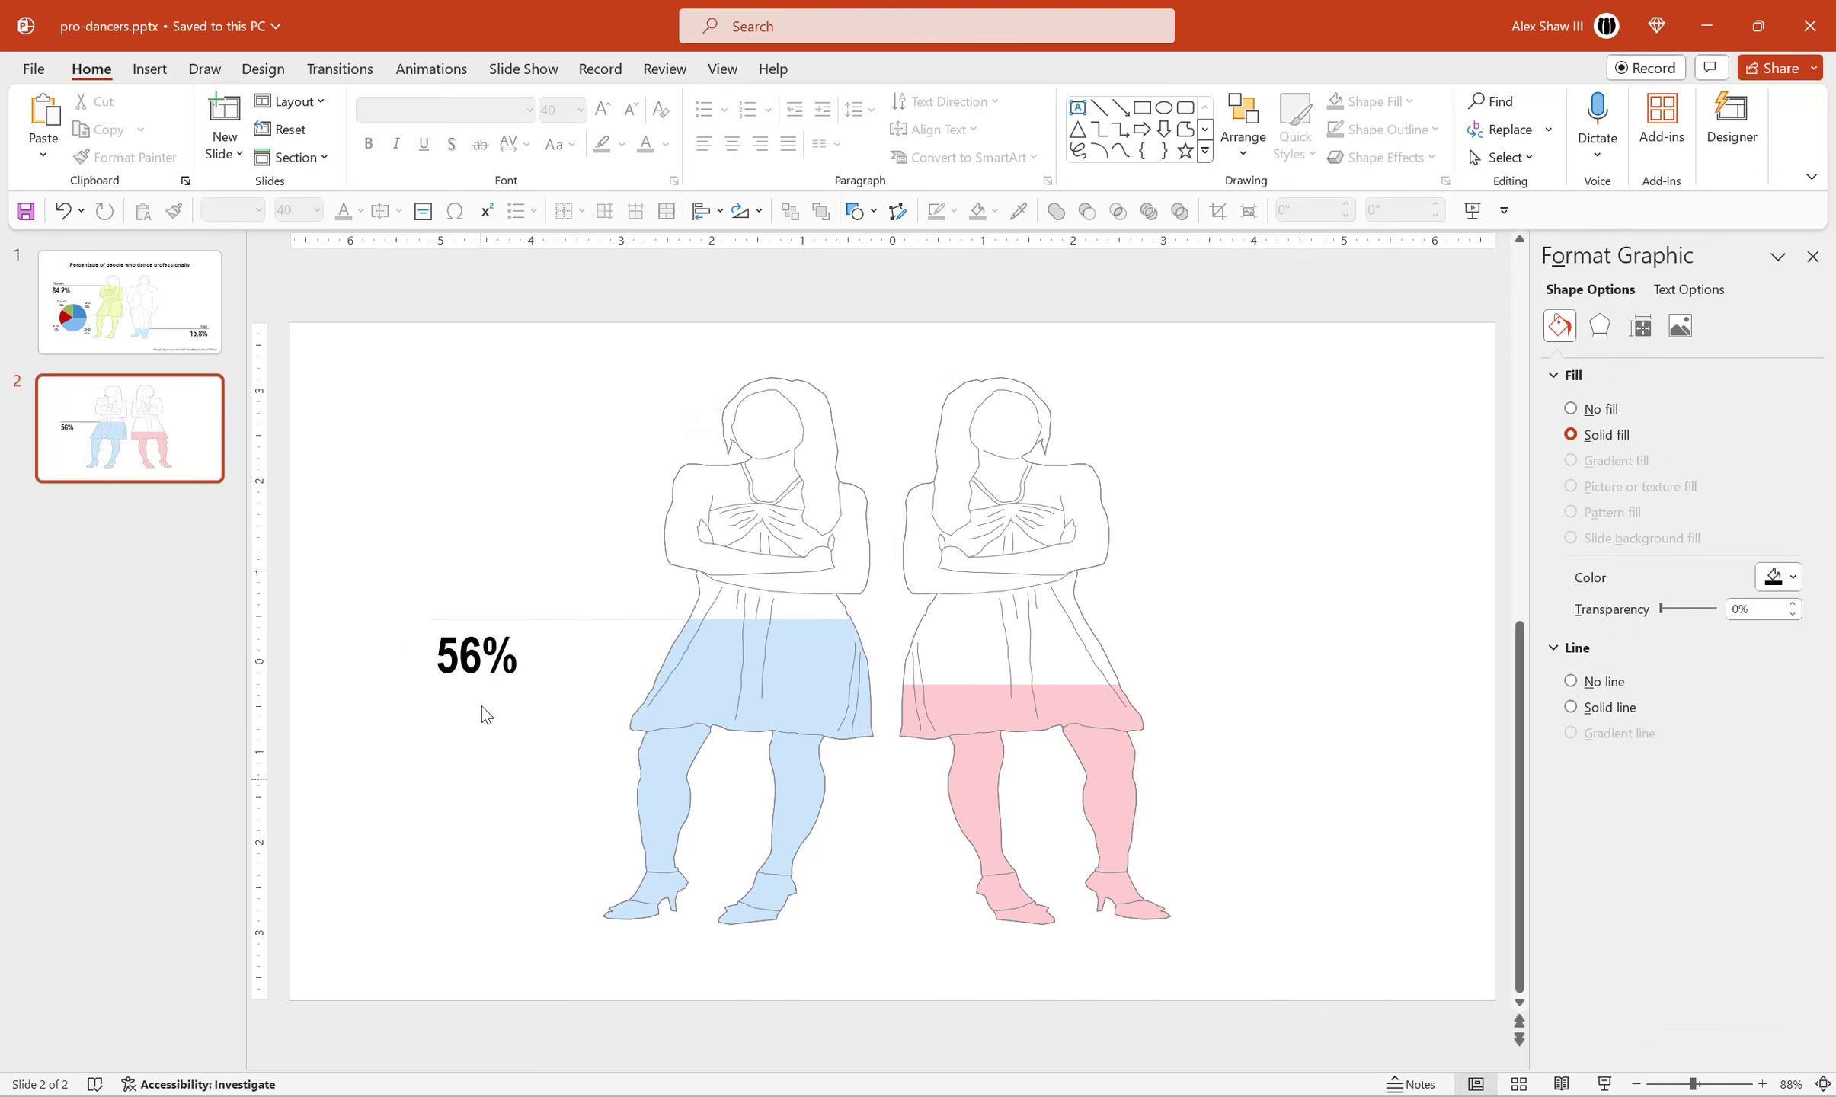
# Duplicate the 56% label and leader line beside the pink woman, level with her fill top.
pyautogui.click(552, 621)
pyautogui.moveTo(560, 621); pyautogui.dragTo(1202, 696)
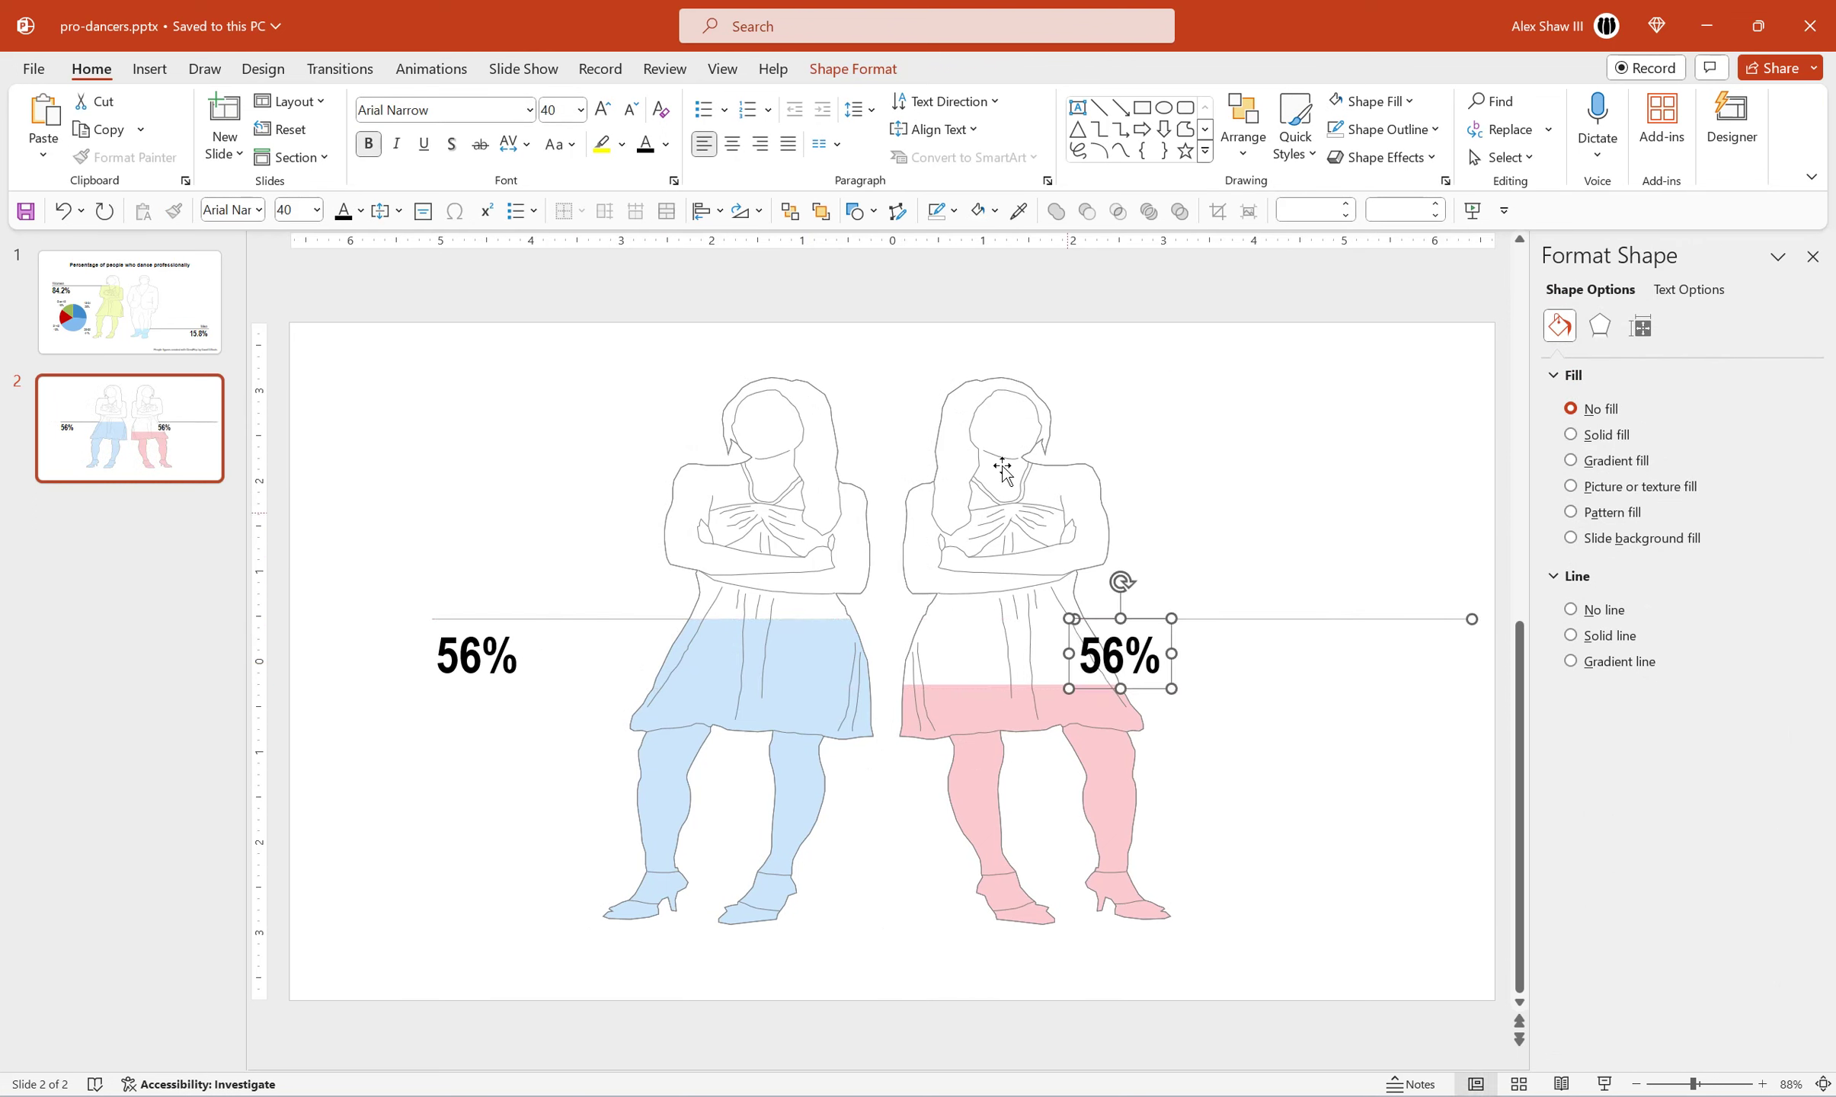
pyautogui.click(707, 213)
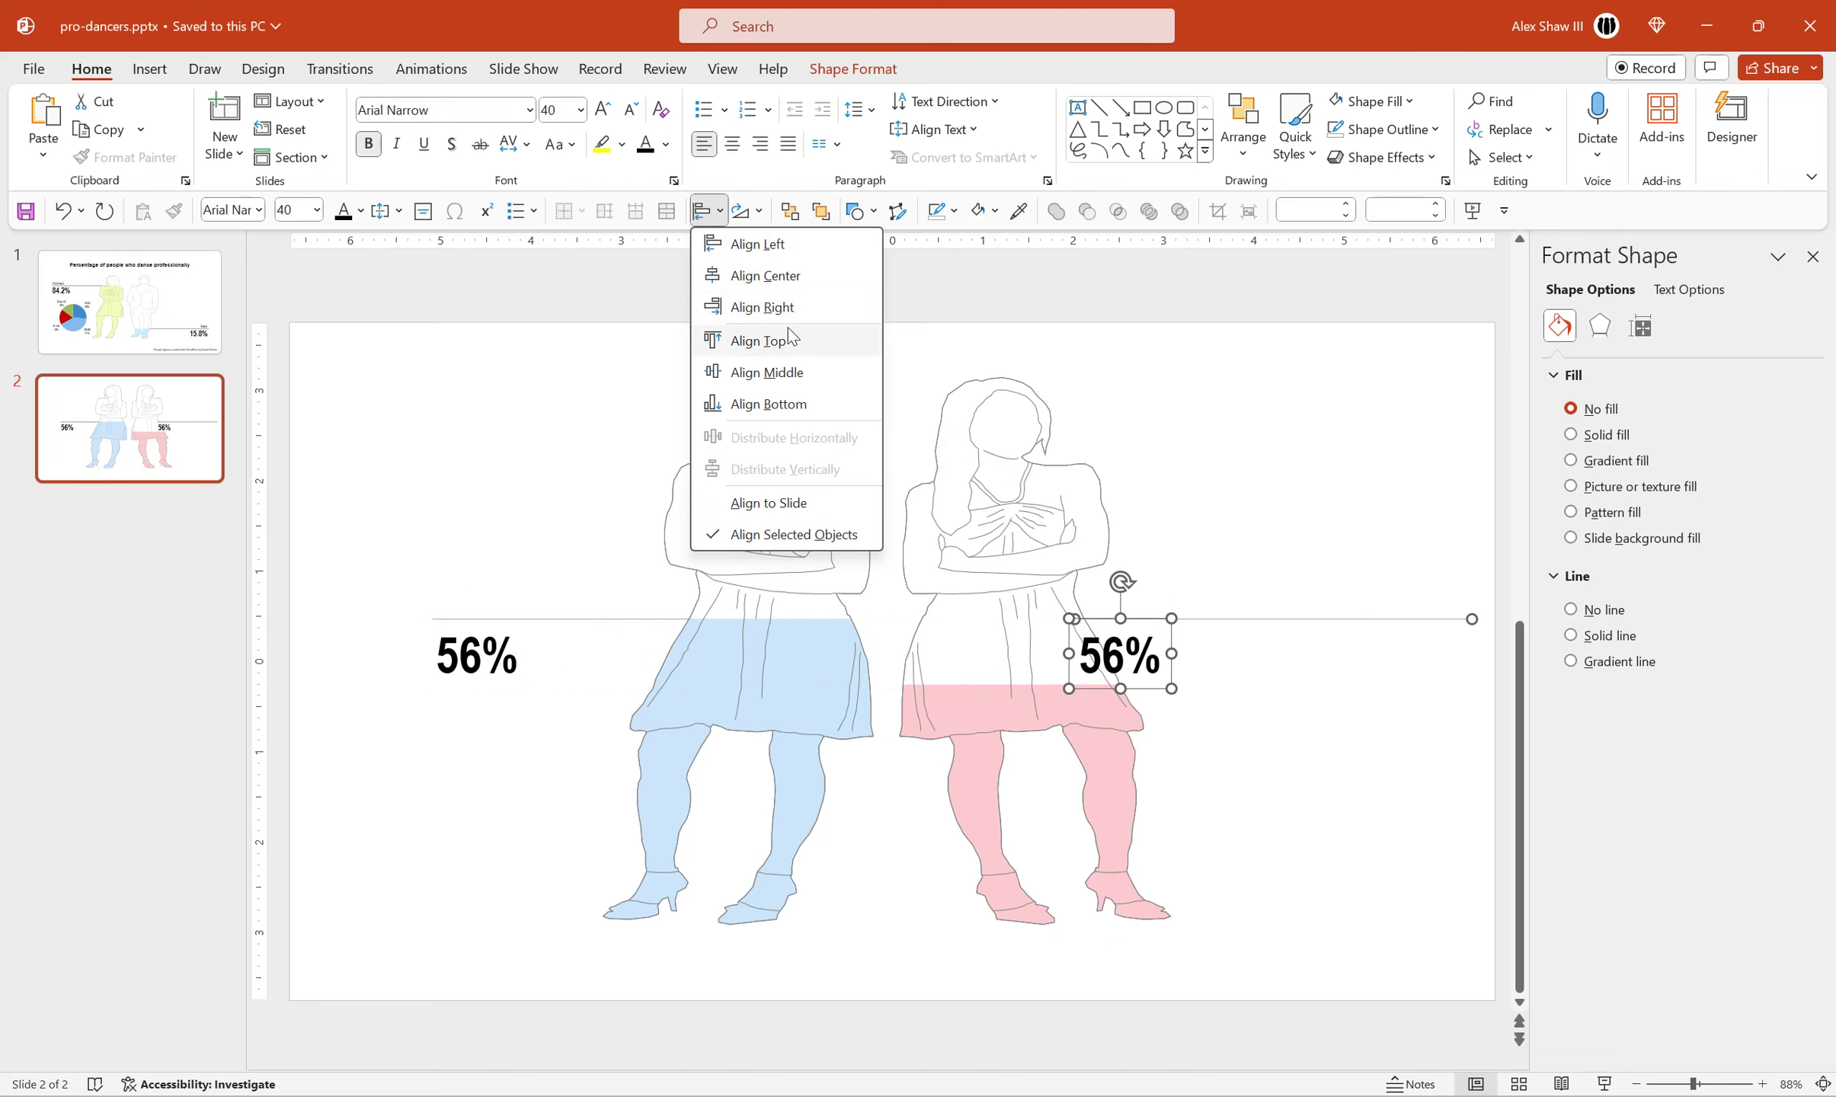
pyautogui.click(765, 302)
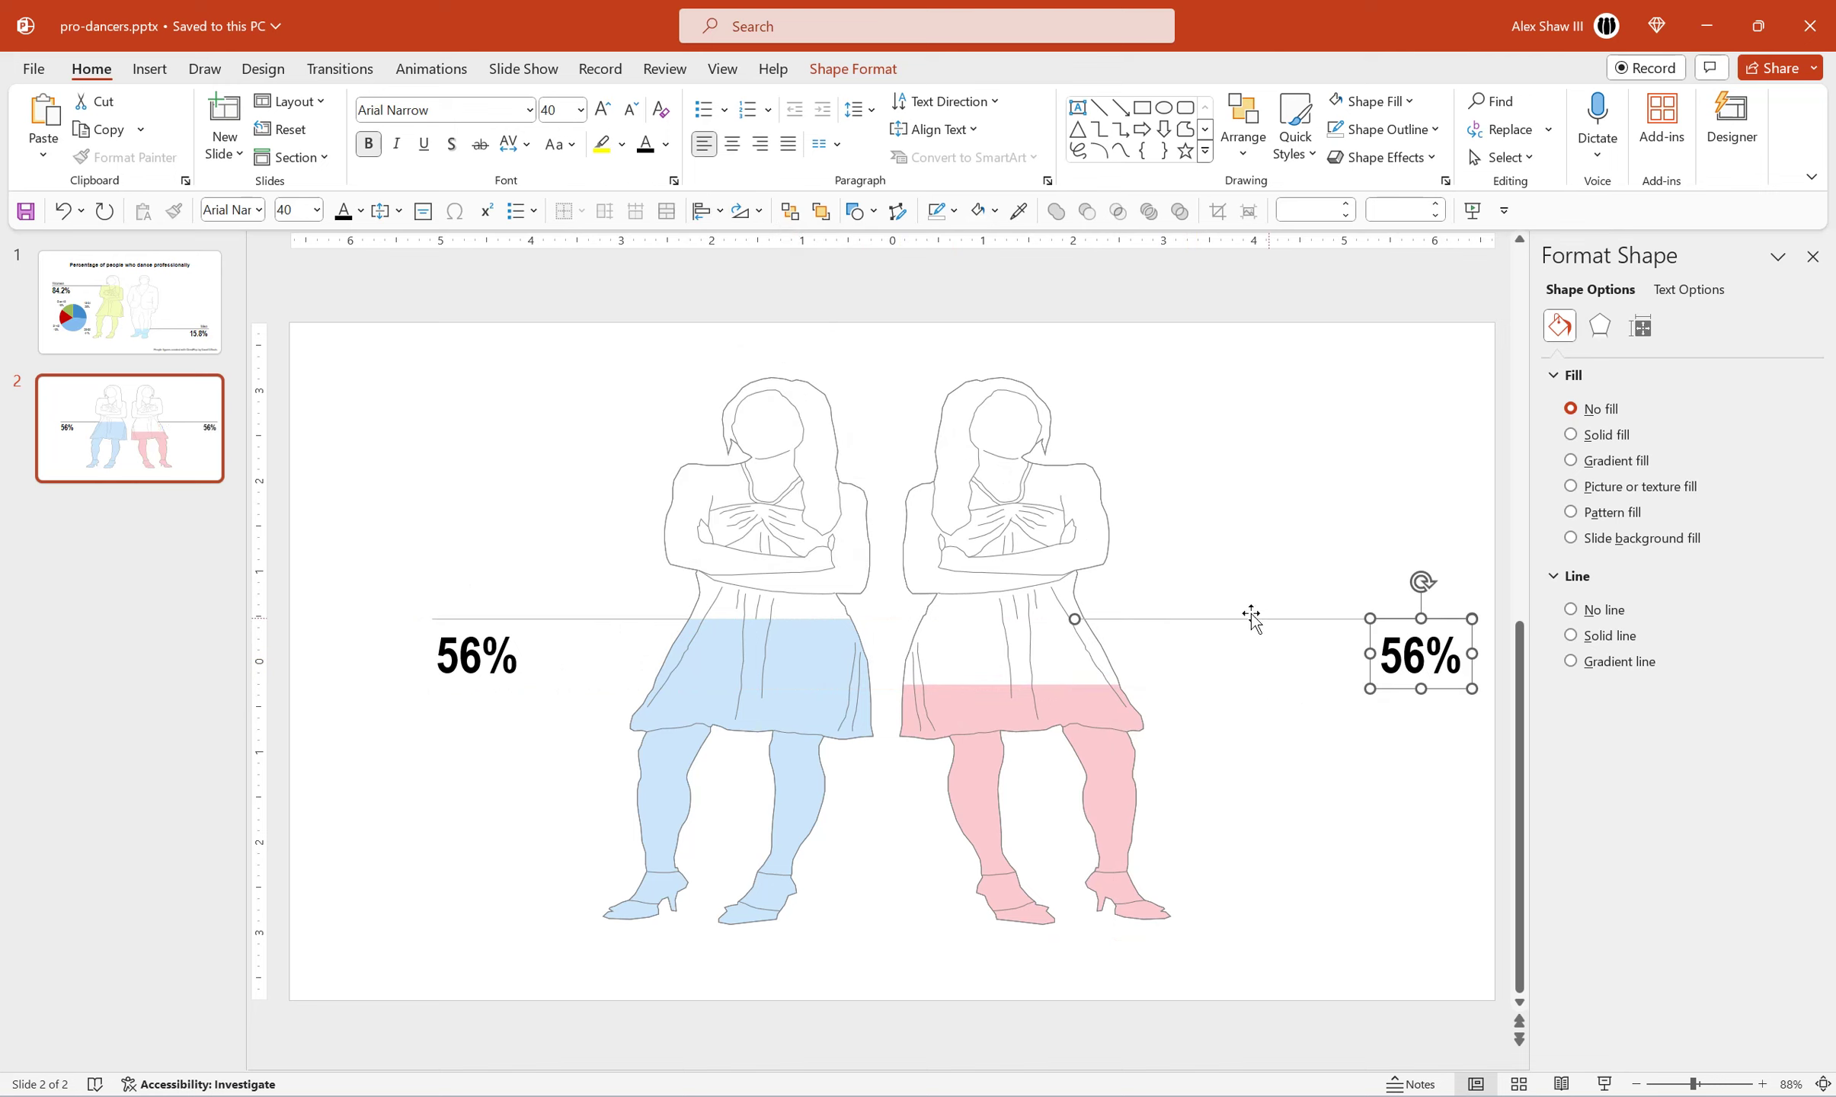
pyautogui.moveTo(1221, 619); pyautogui.dragTo(1232, 681)
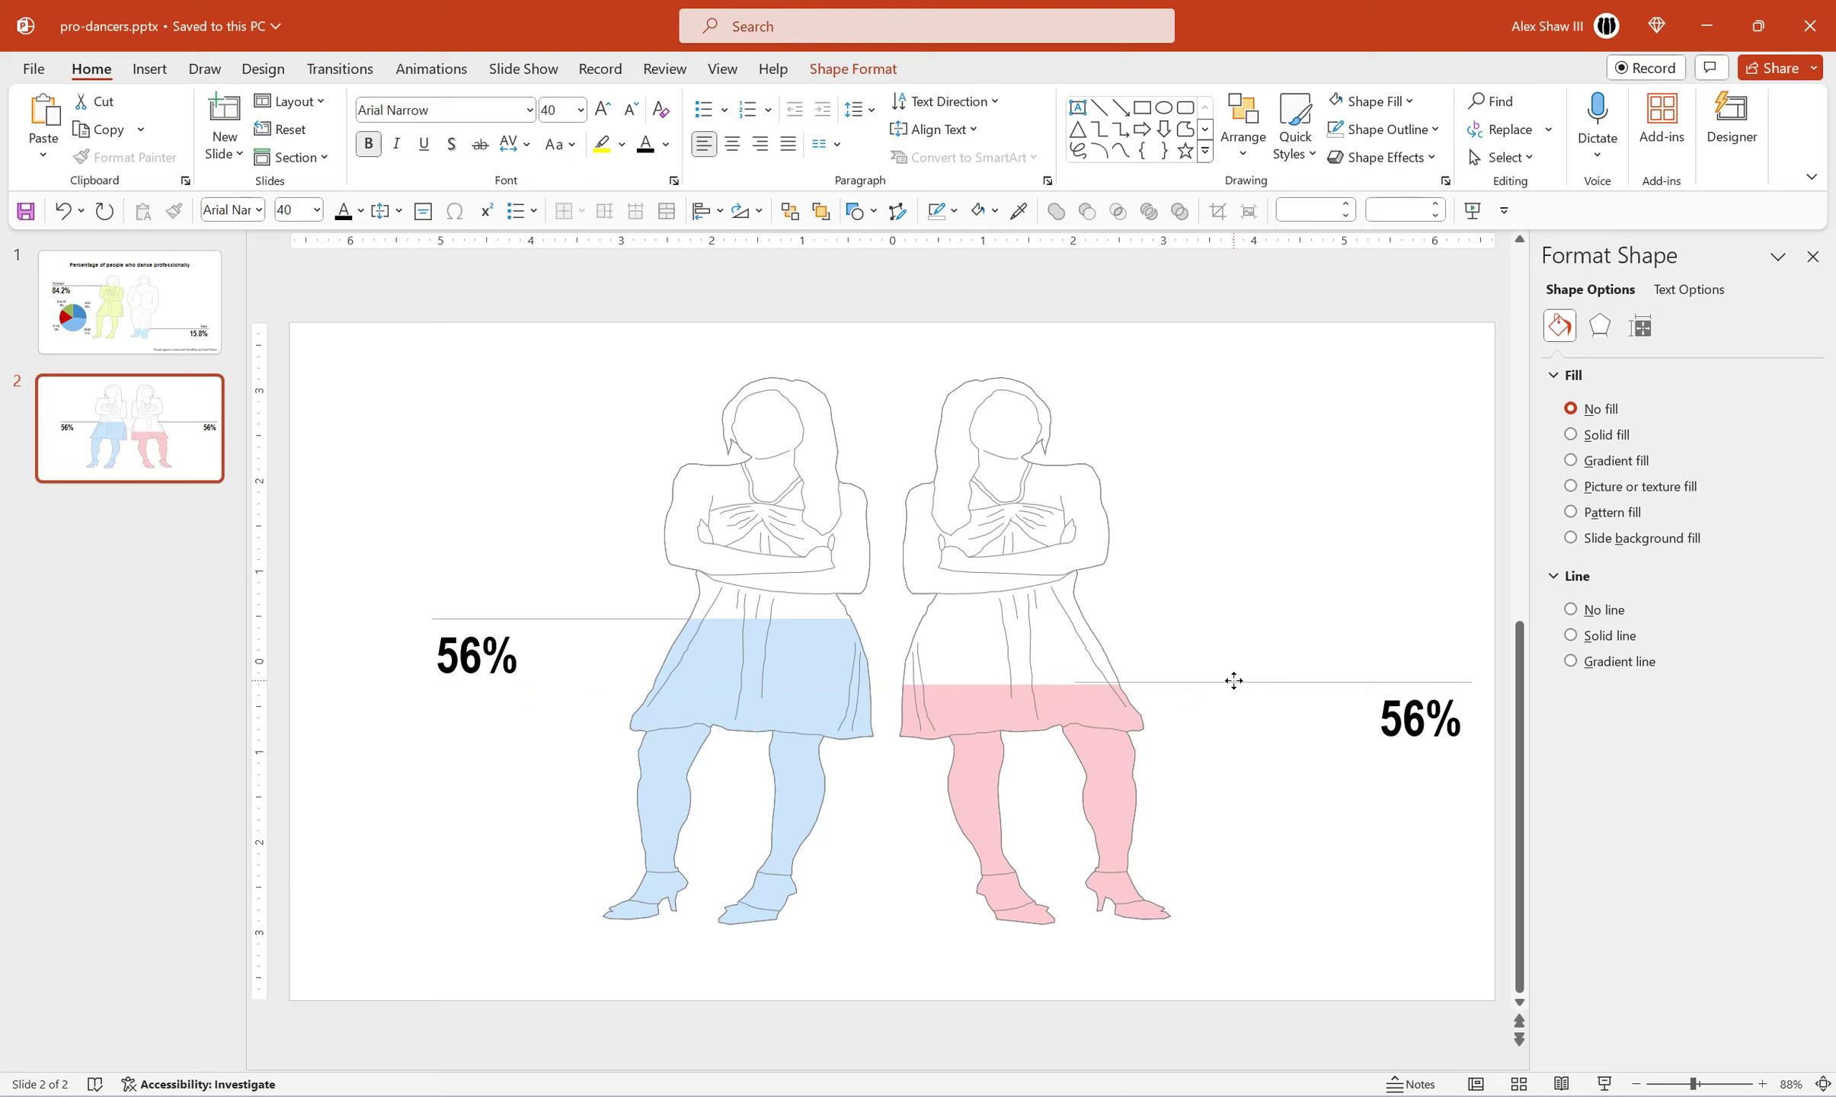
pyautogui.moveTo(1233, 680); pyautogui.dragTo(1238, 683)
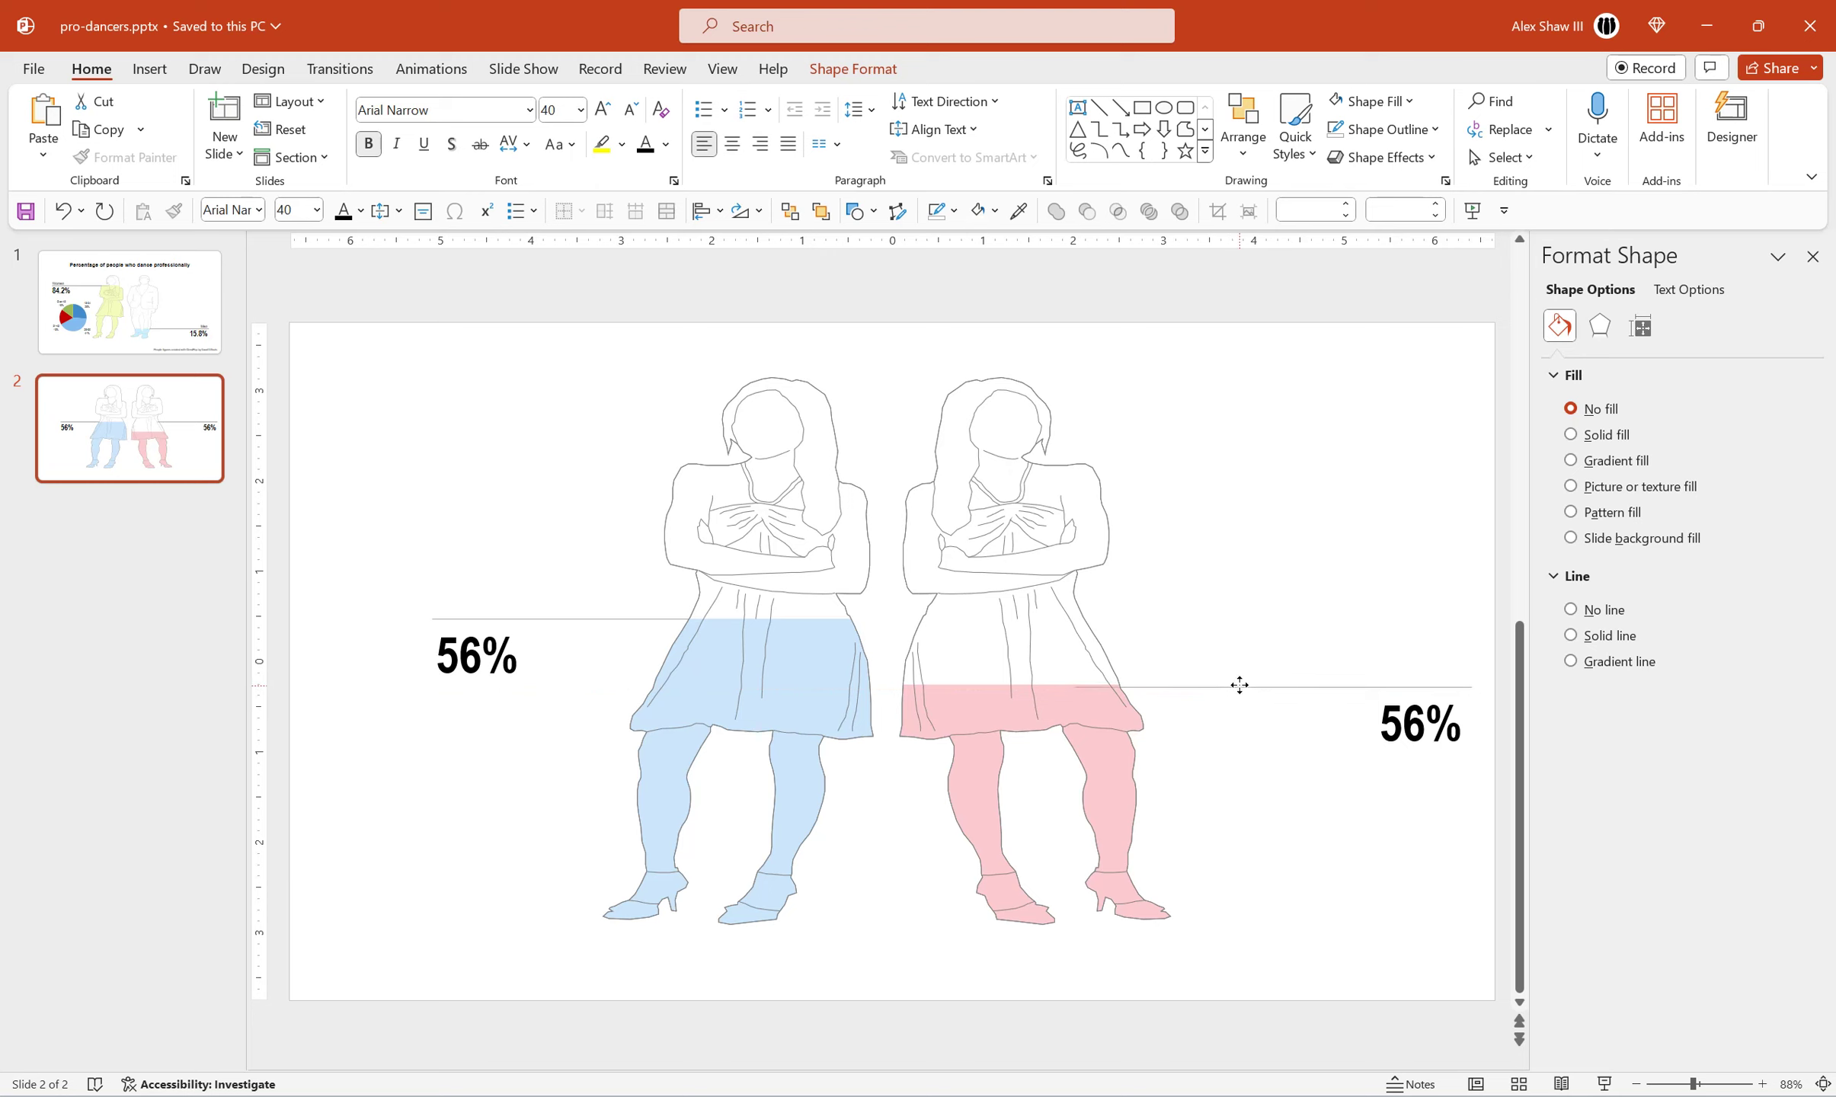
pyautogui.moveTo(1241, 686); pyautogui.dragTo(1230, 676)
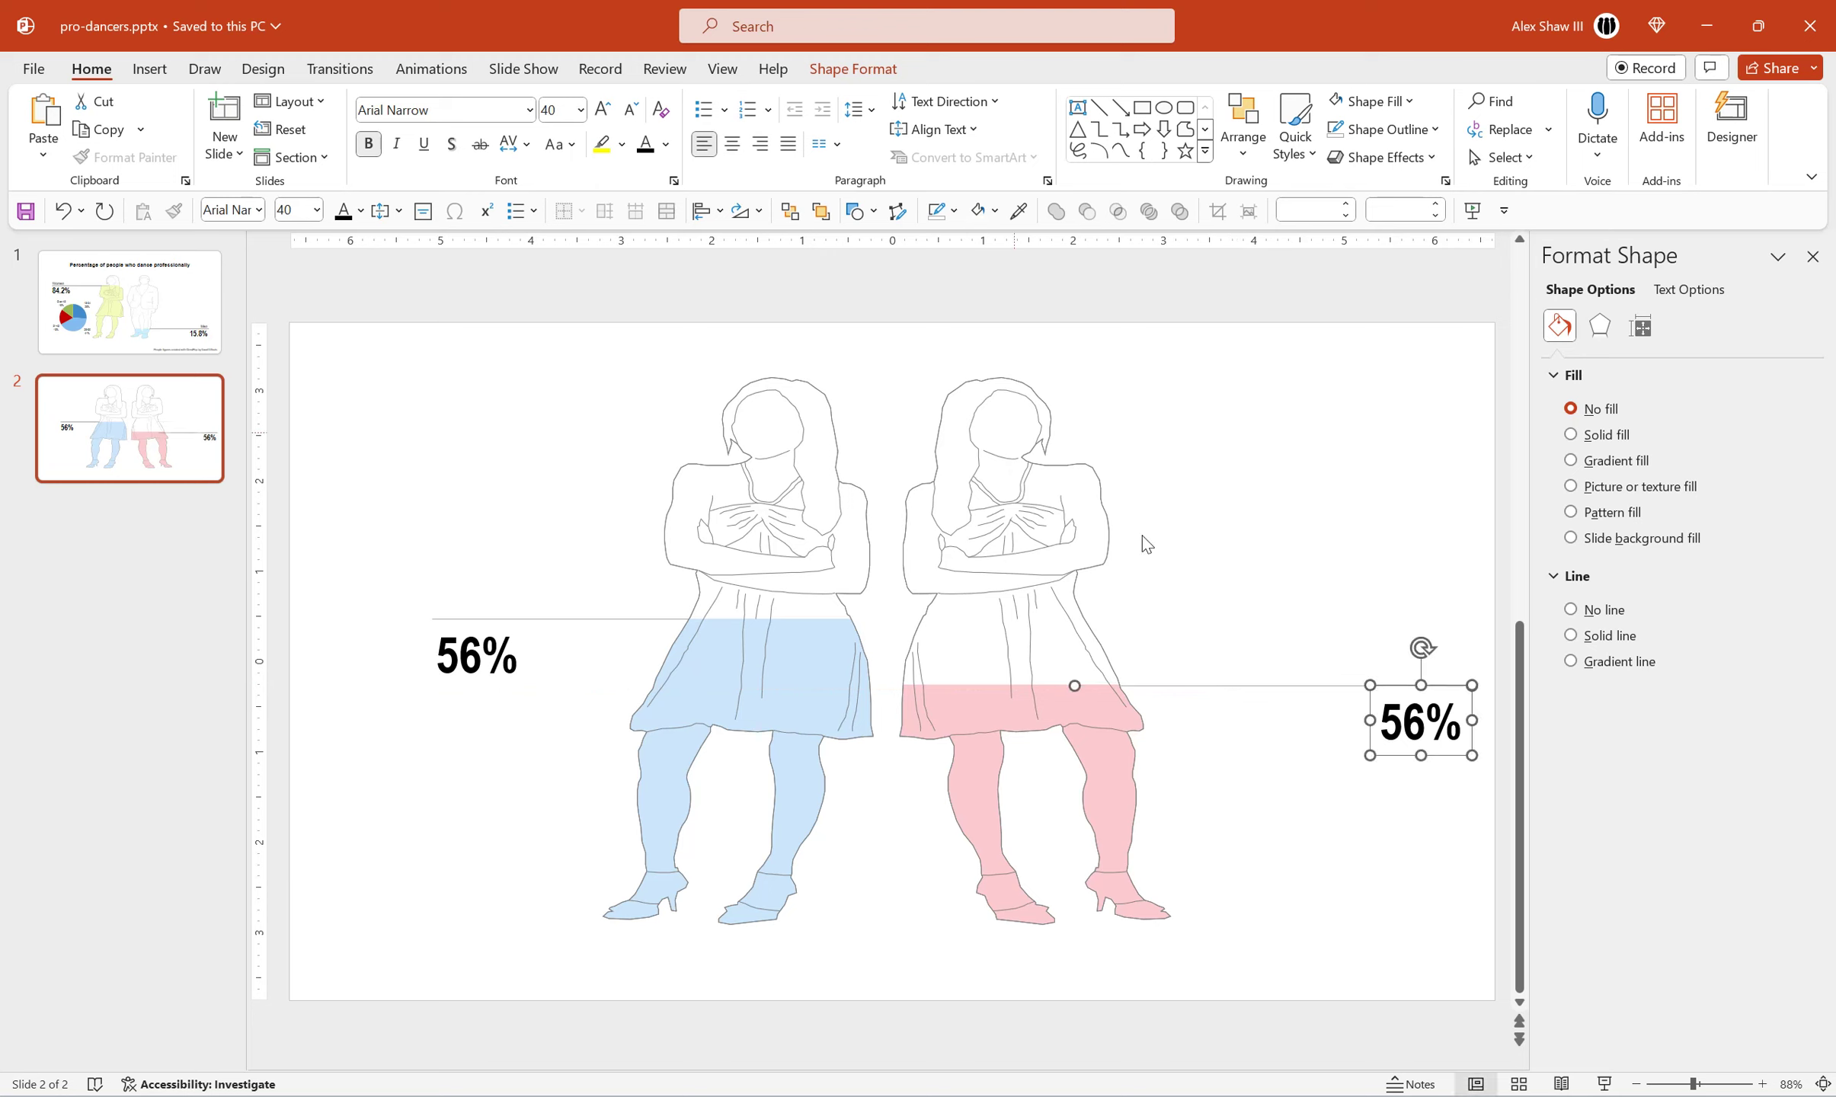
pyautogui.click(1442, 665)
# Change the duplicated label's text from 56% to 44%.
pyautogui.click(1417, 723)
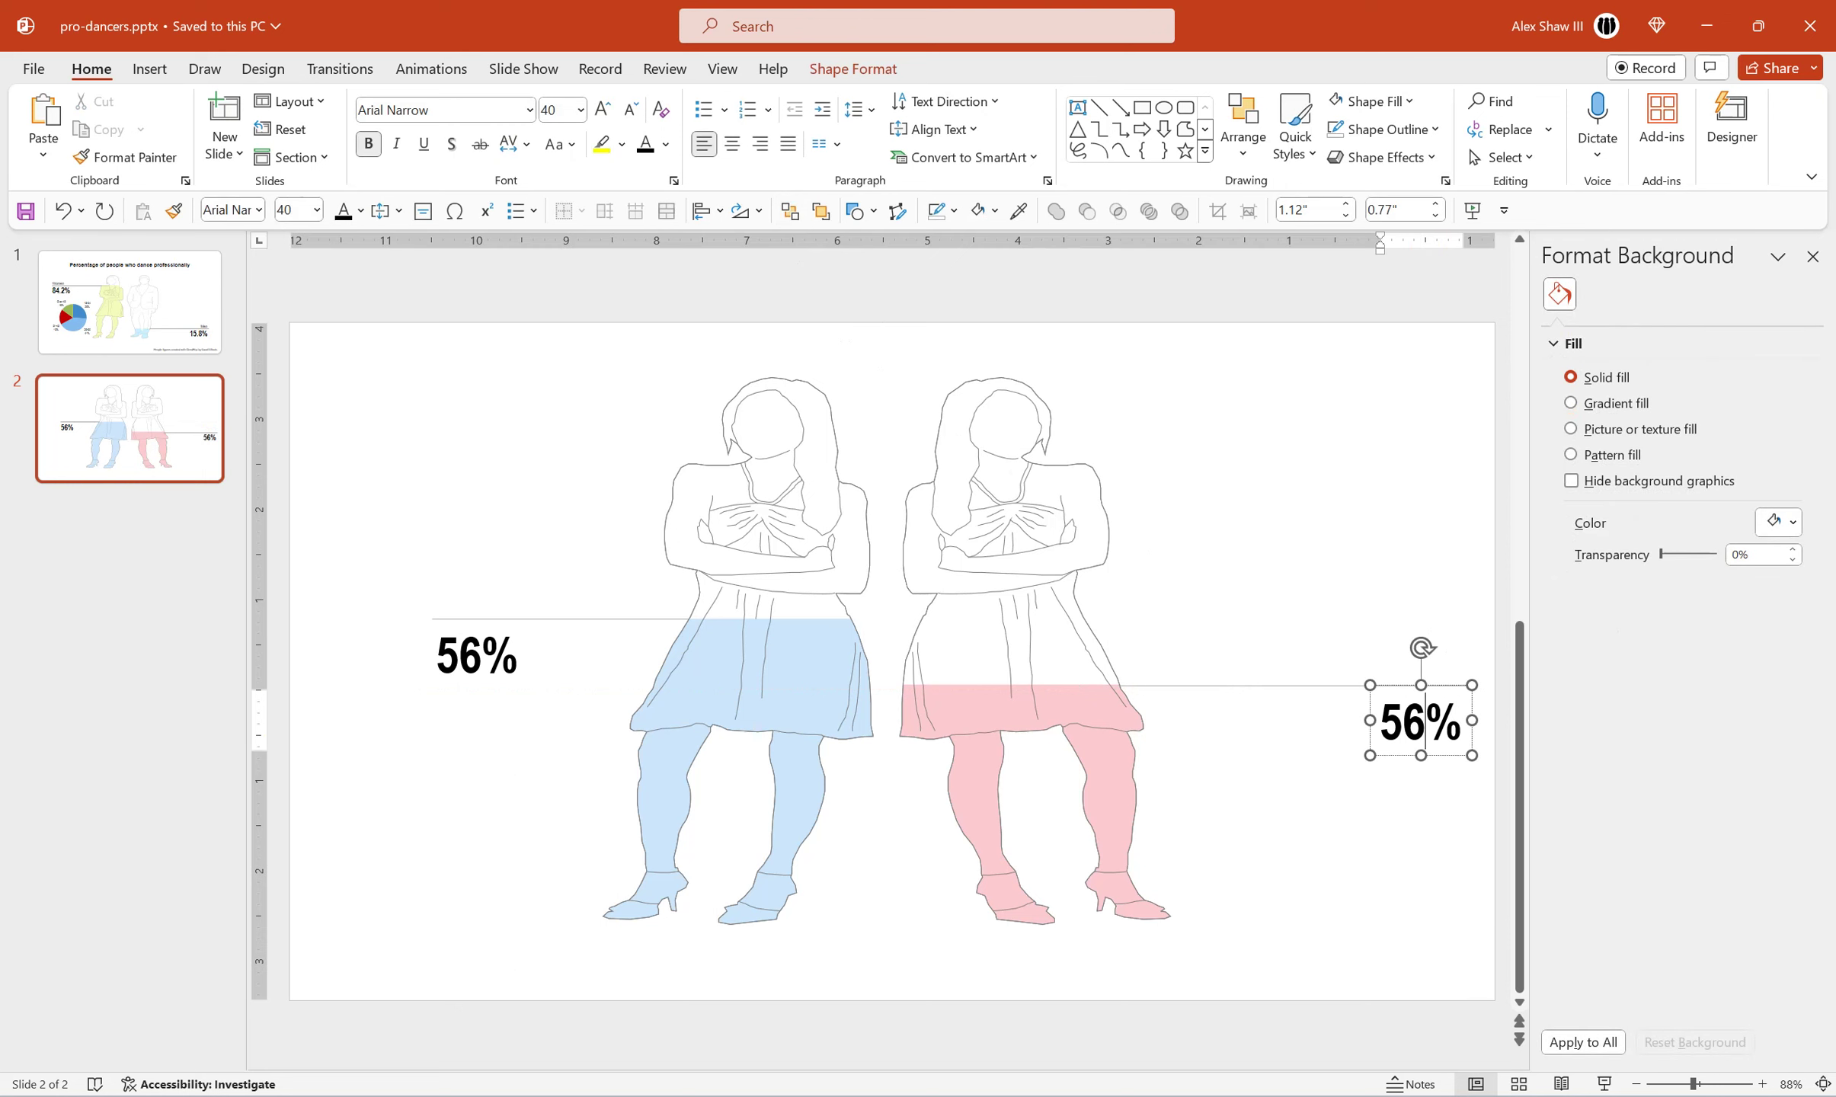
pyautogui.moveTo(1425, 724); pyautogui.dragTo(1368, 720)
pyautogui.write('44')
pyautogui.click(1295, 594)
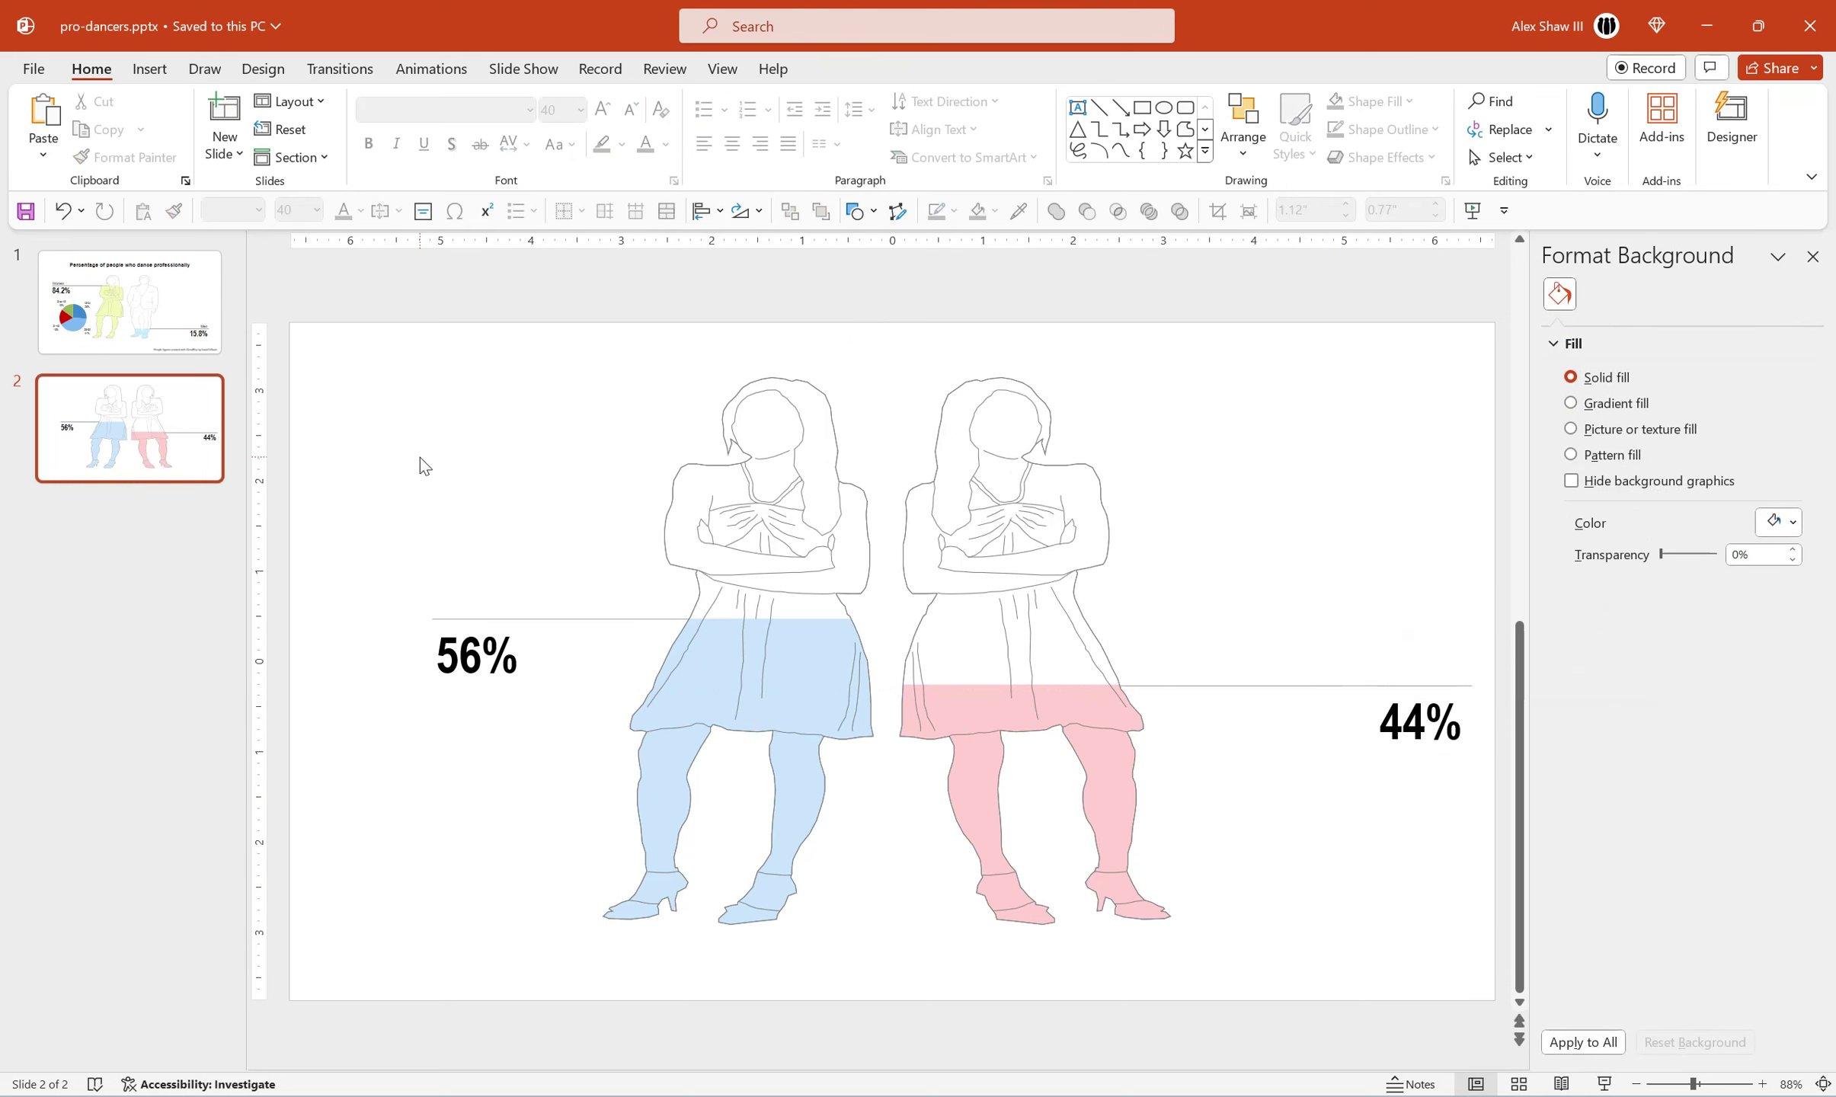
pyautogui.moveTo(335, 341)
pyautogui.mouseDown()
pyautogui.moveTo(1451, 934)
pyautogui.moveTo(1526, 1013)
pyautogui.mouseUp()
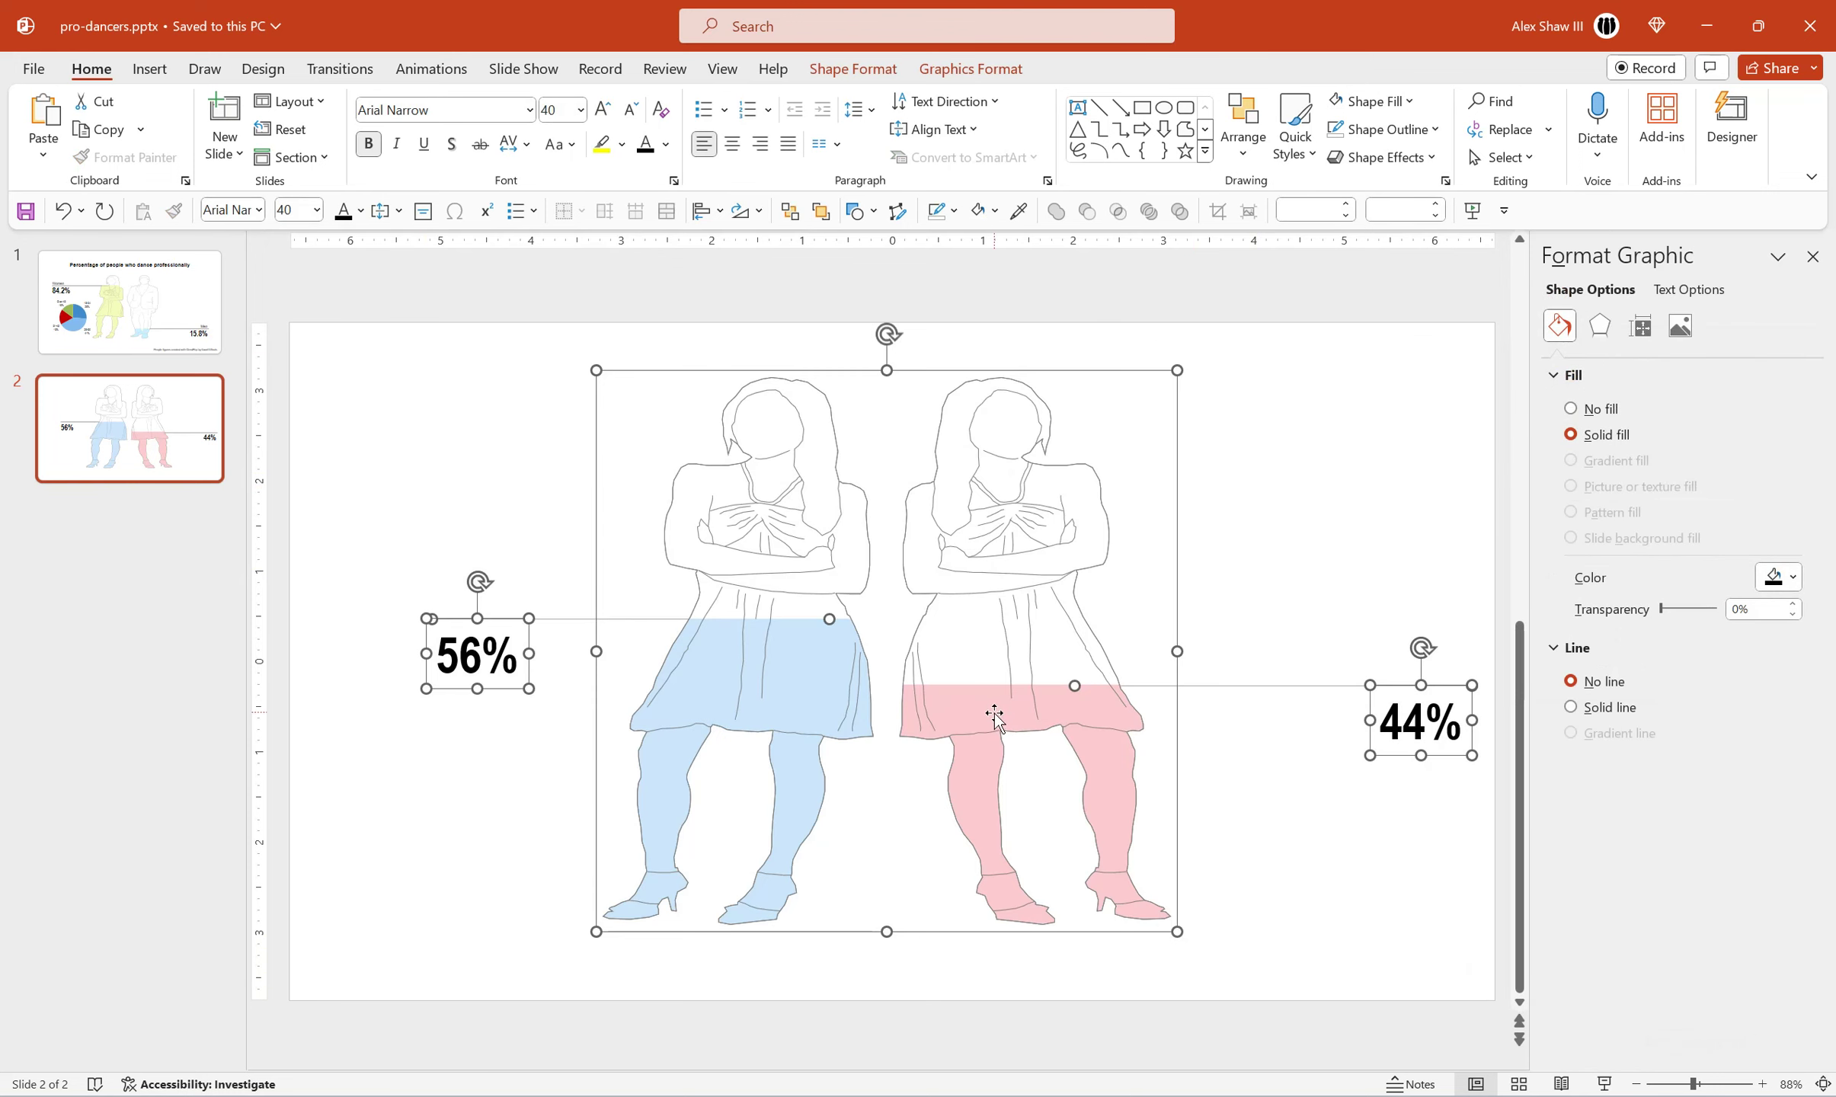
# Group the dancers and percentage labels and align the group to the slide's horizontal centre.
pyautogui.rightClick(995, 713)
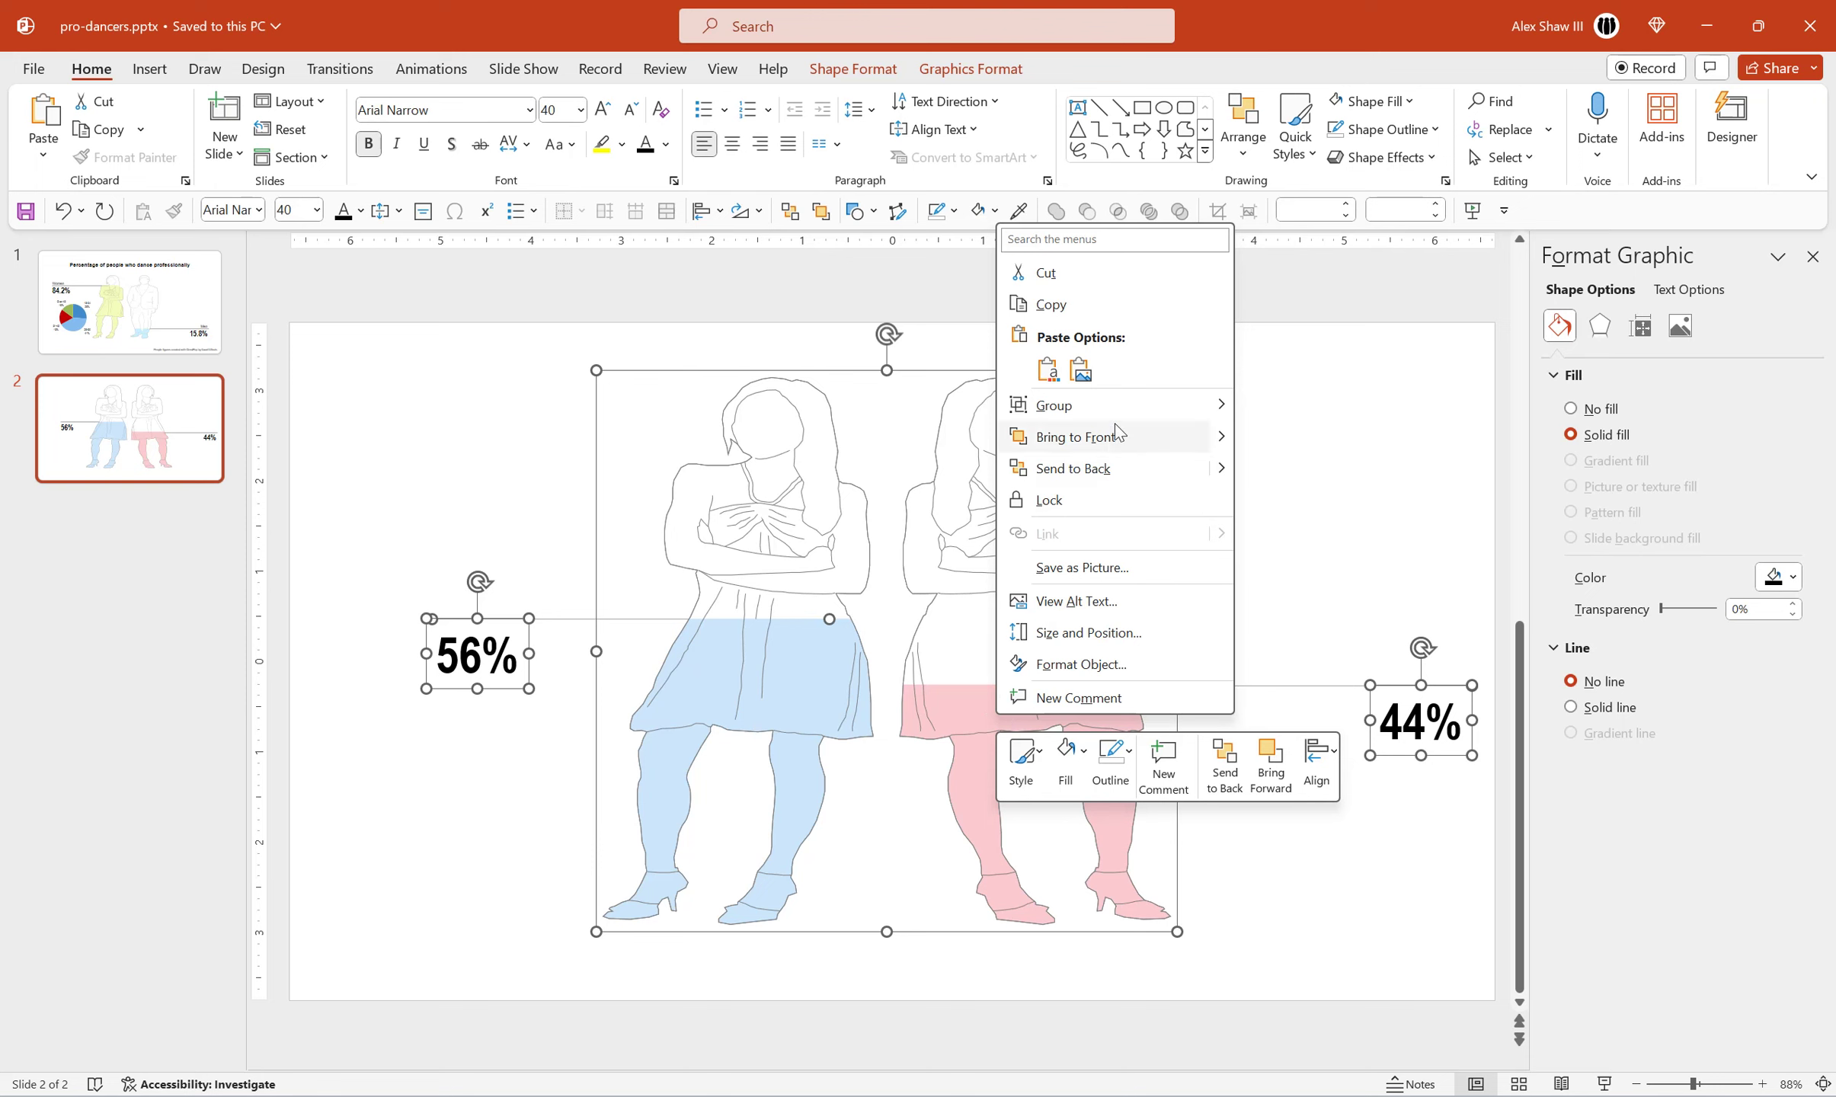
pyautogui.moveTo(1055, 406)
pyautogui.click(1259, 409)
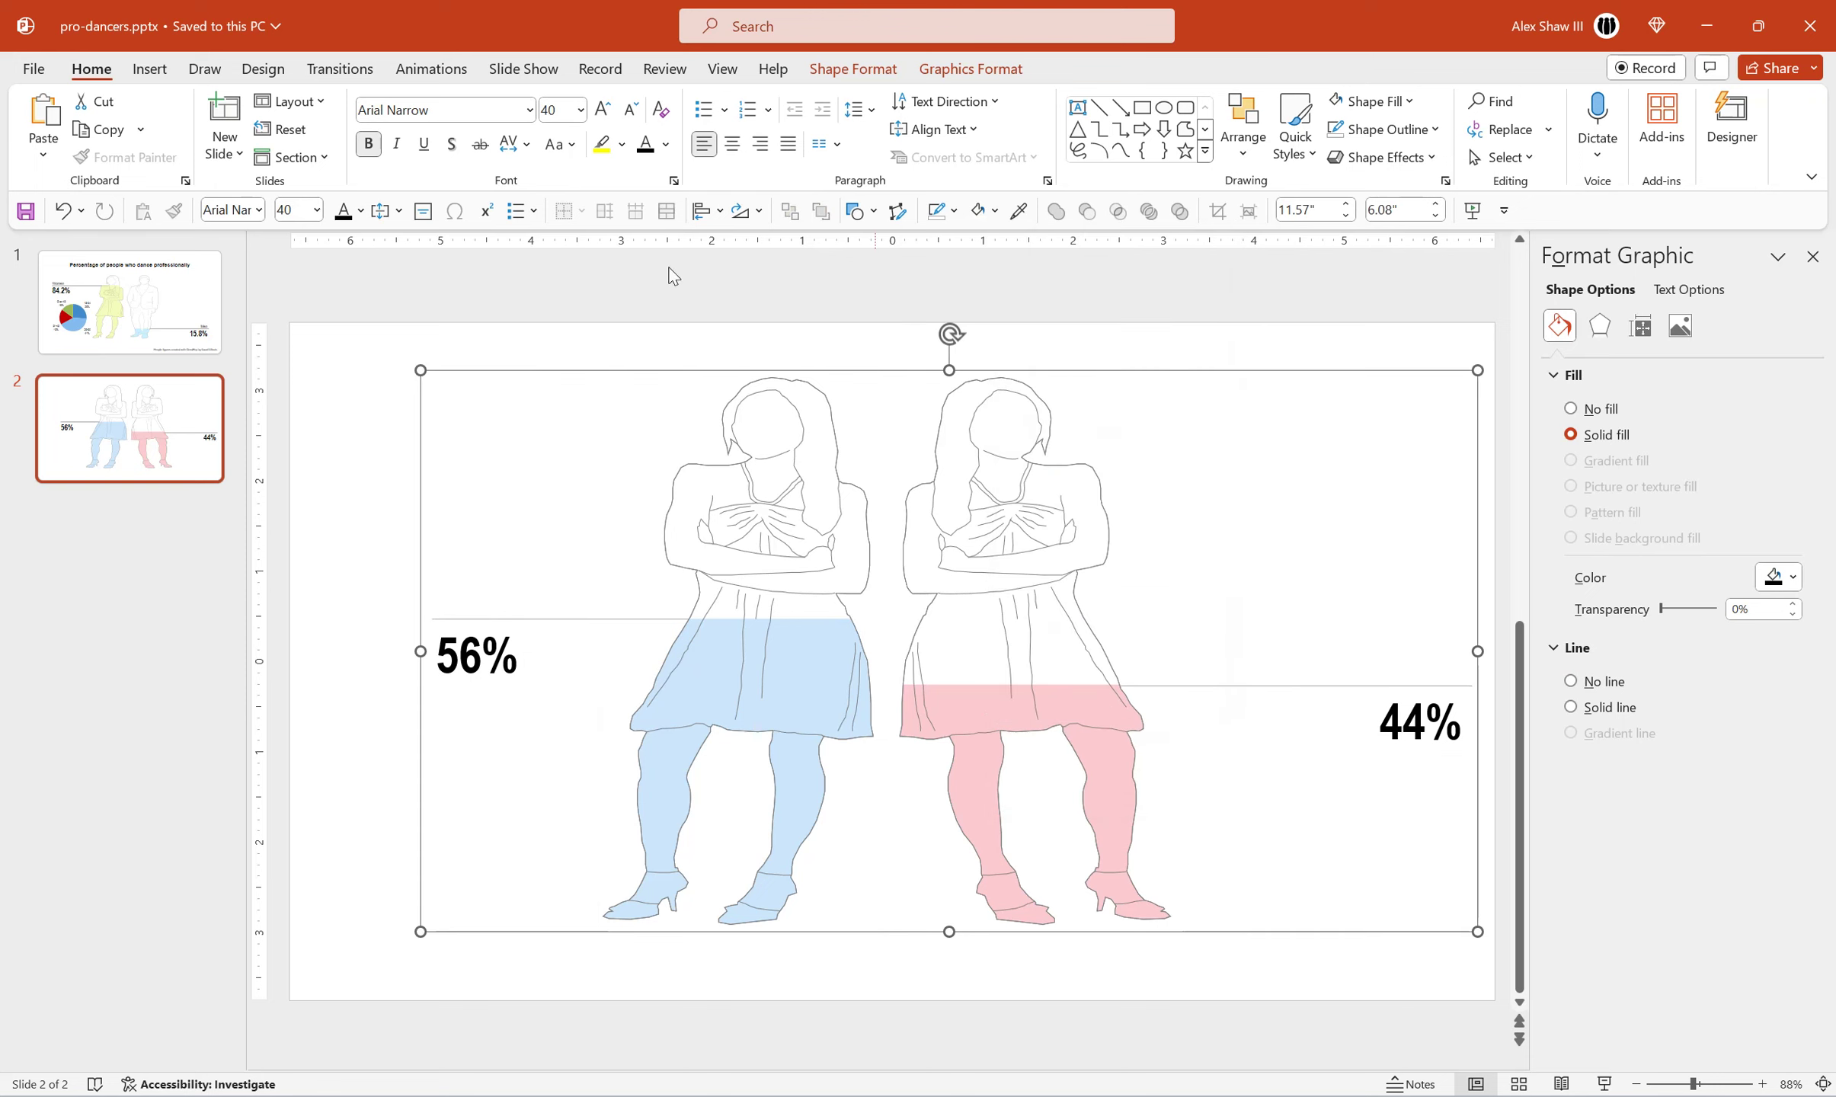
pyautogui.click(707, 211)
pyautogui.click(749, 275)
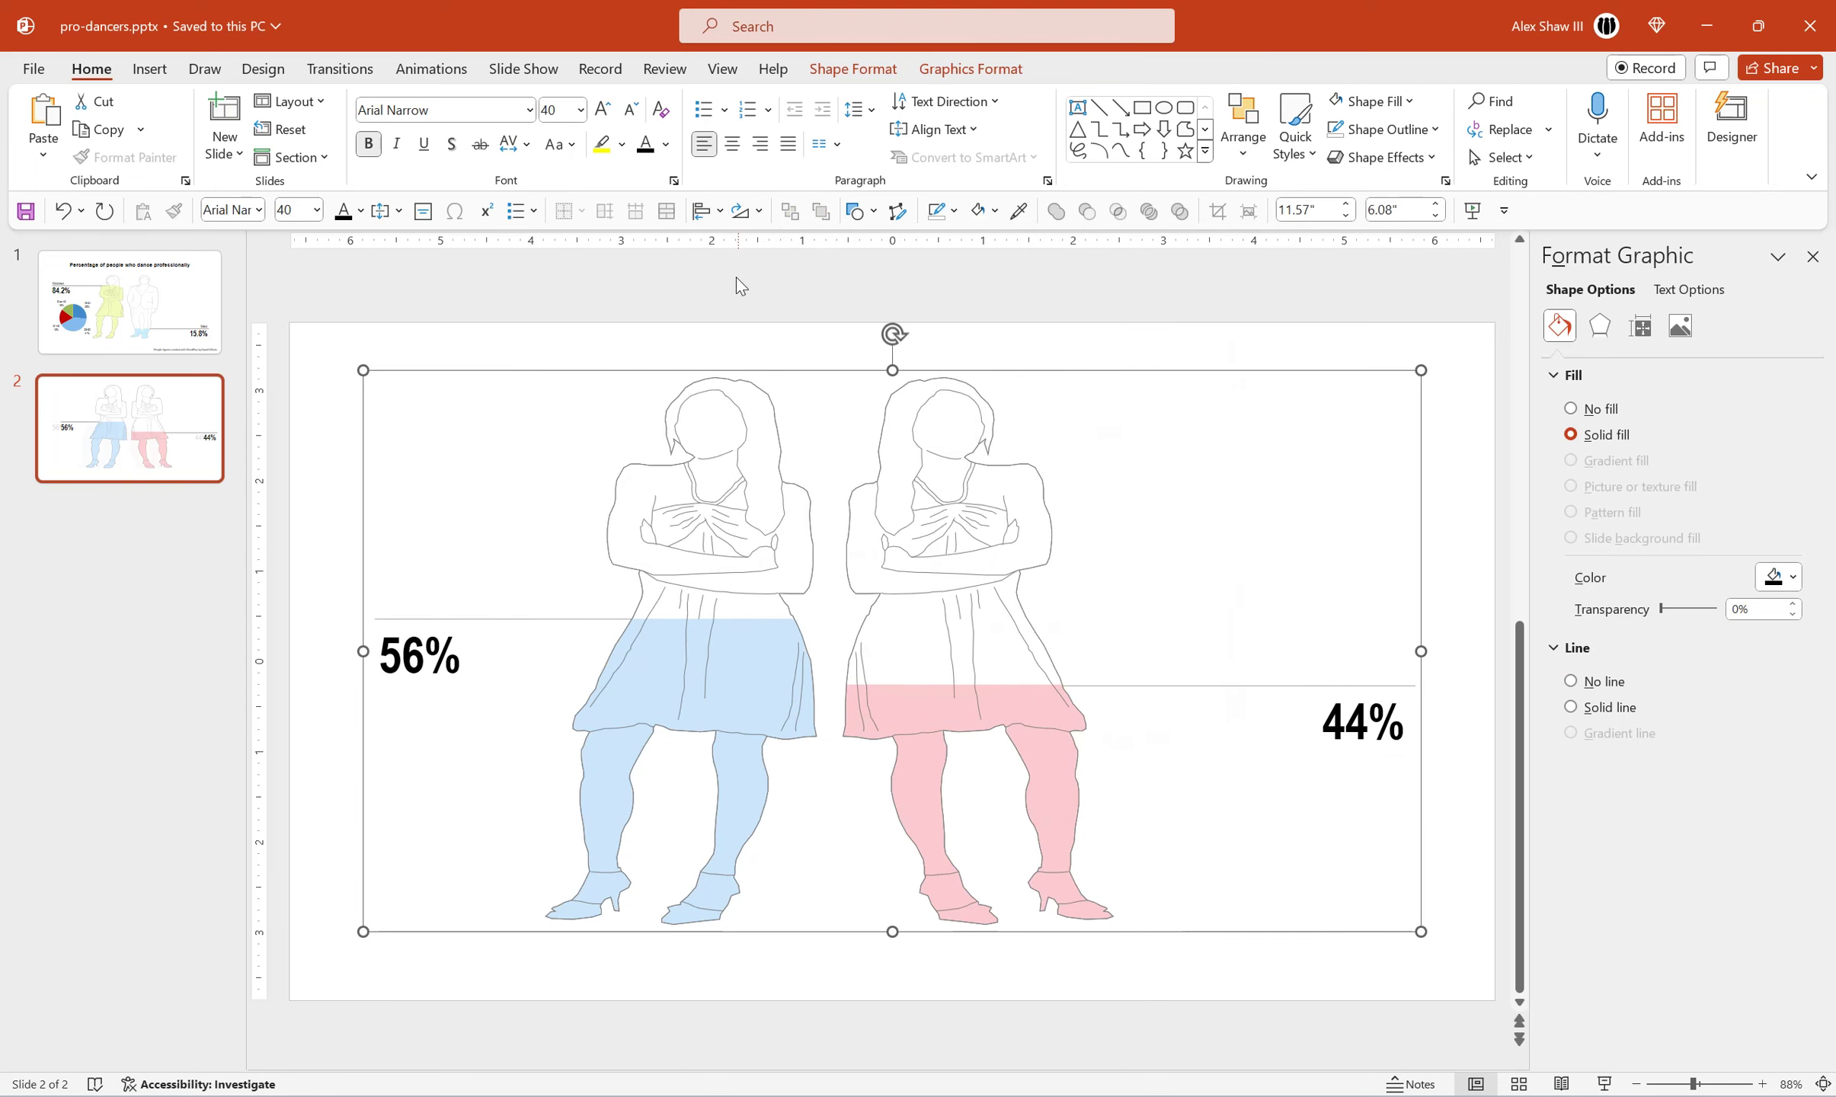
pyautogui.click(1077, 332)
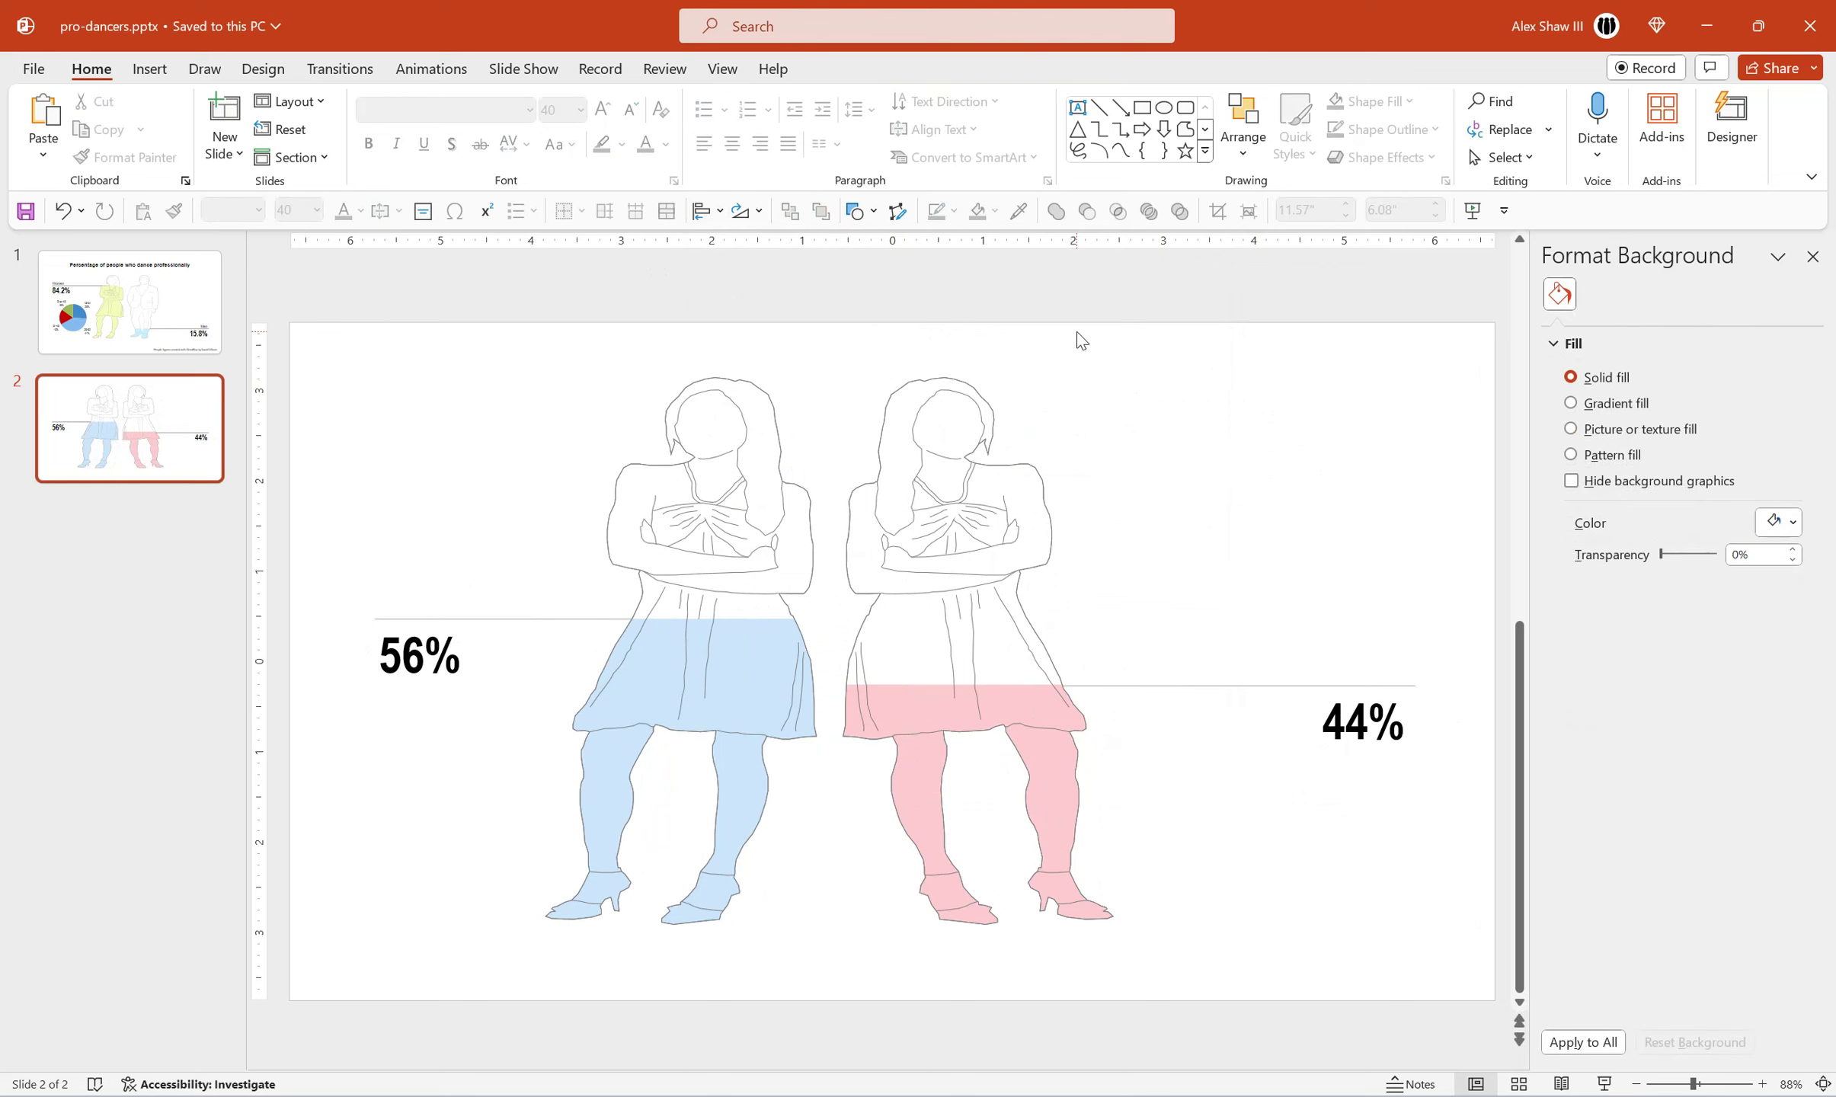
# Check the 44% label and its leader line, then ungroup the dancers and labels.
pyautogui.click(1300, 682)
pyautogui.click(1314, 694)
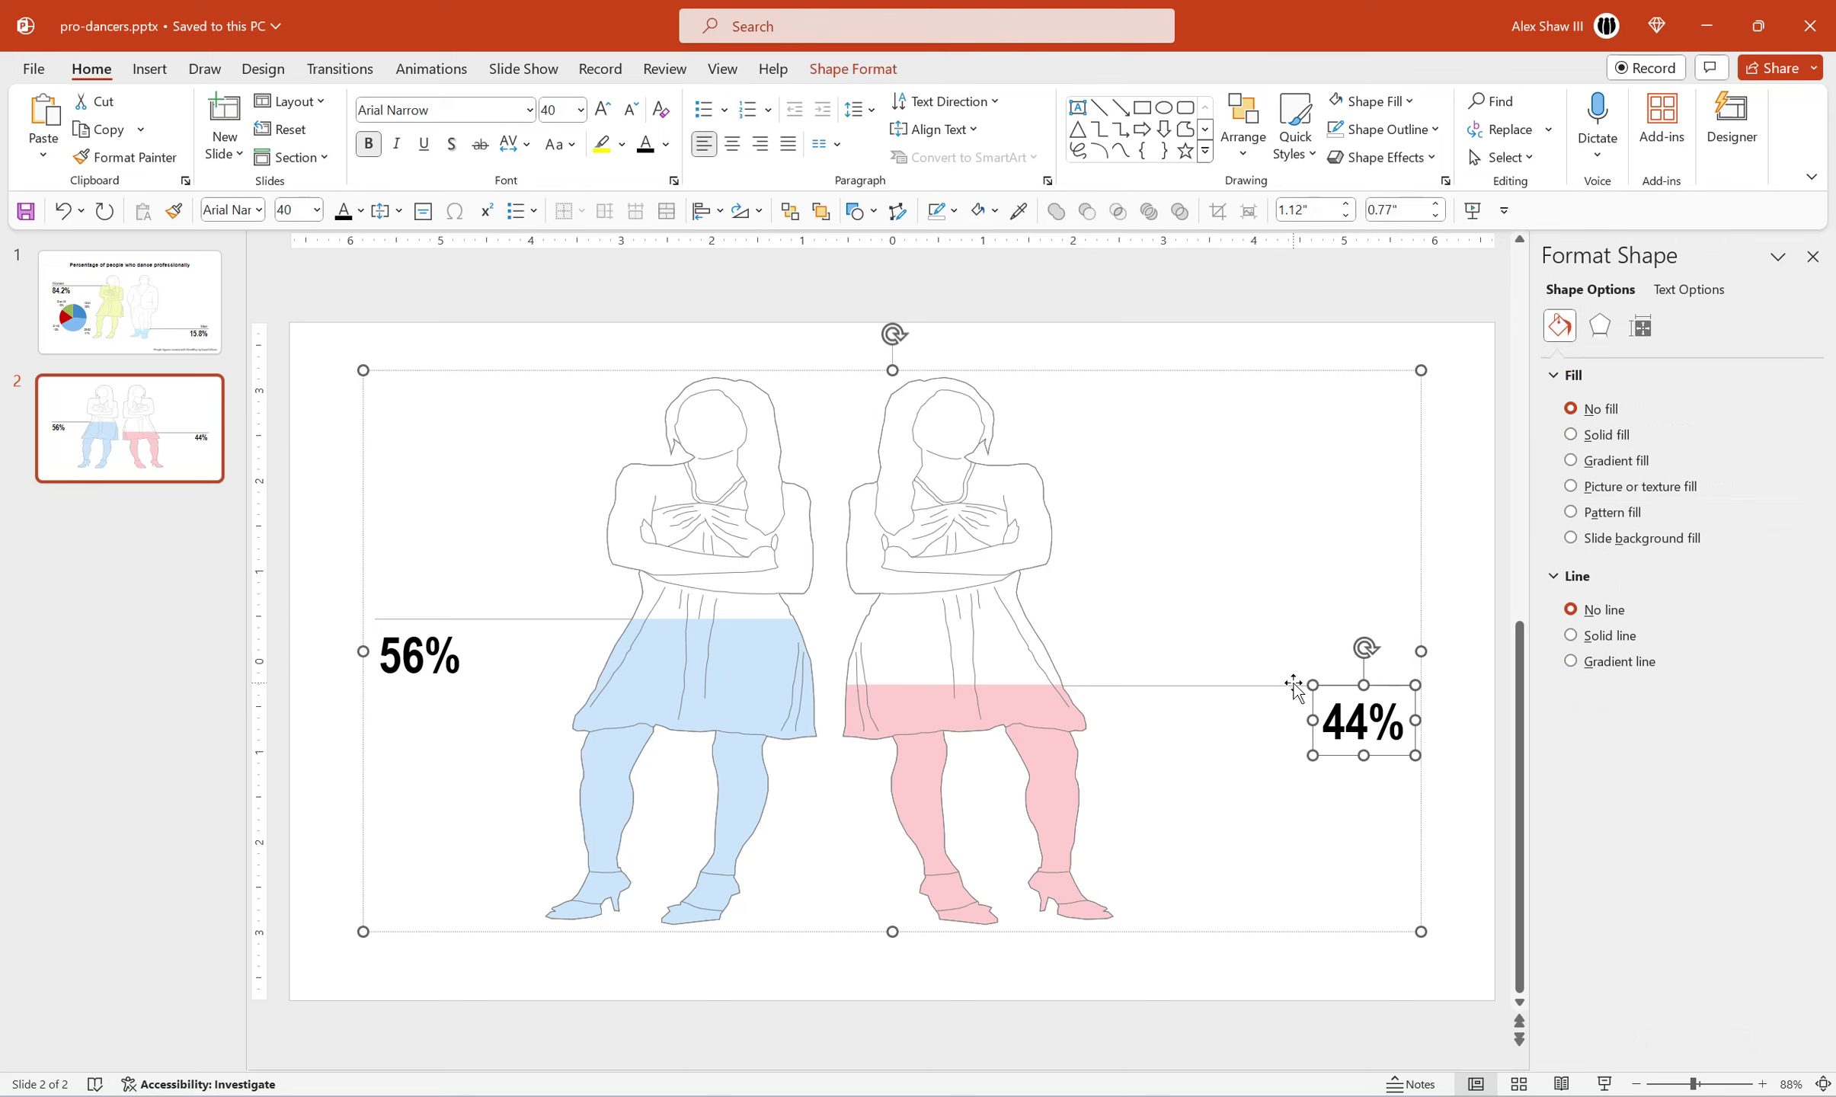
pyautogui.keyDown('shift'); pyautogui.click(1296, 684); pyautogui.keyUp('shift')
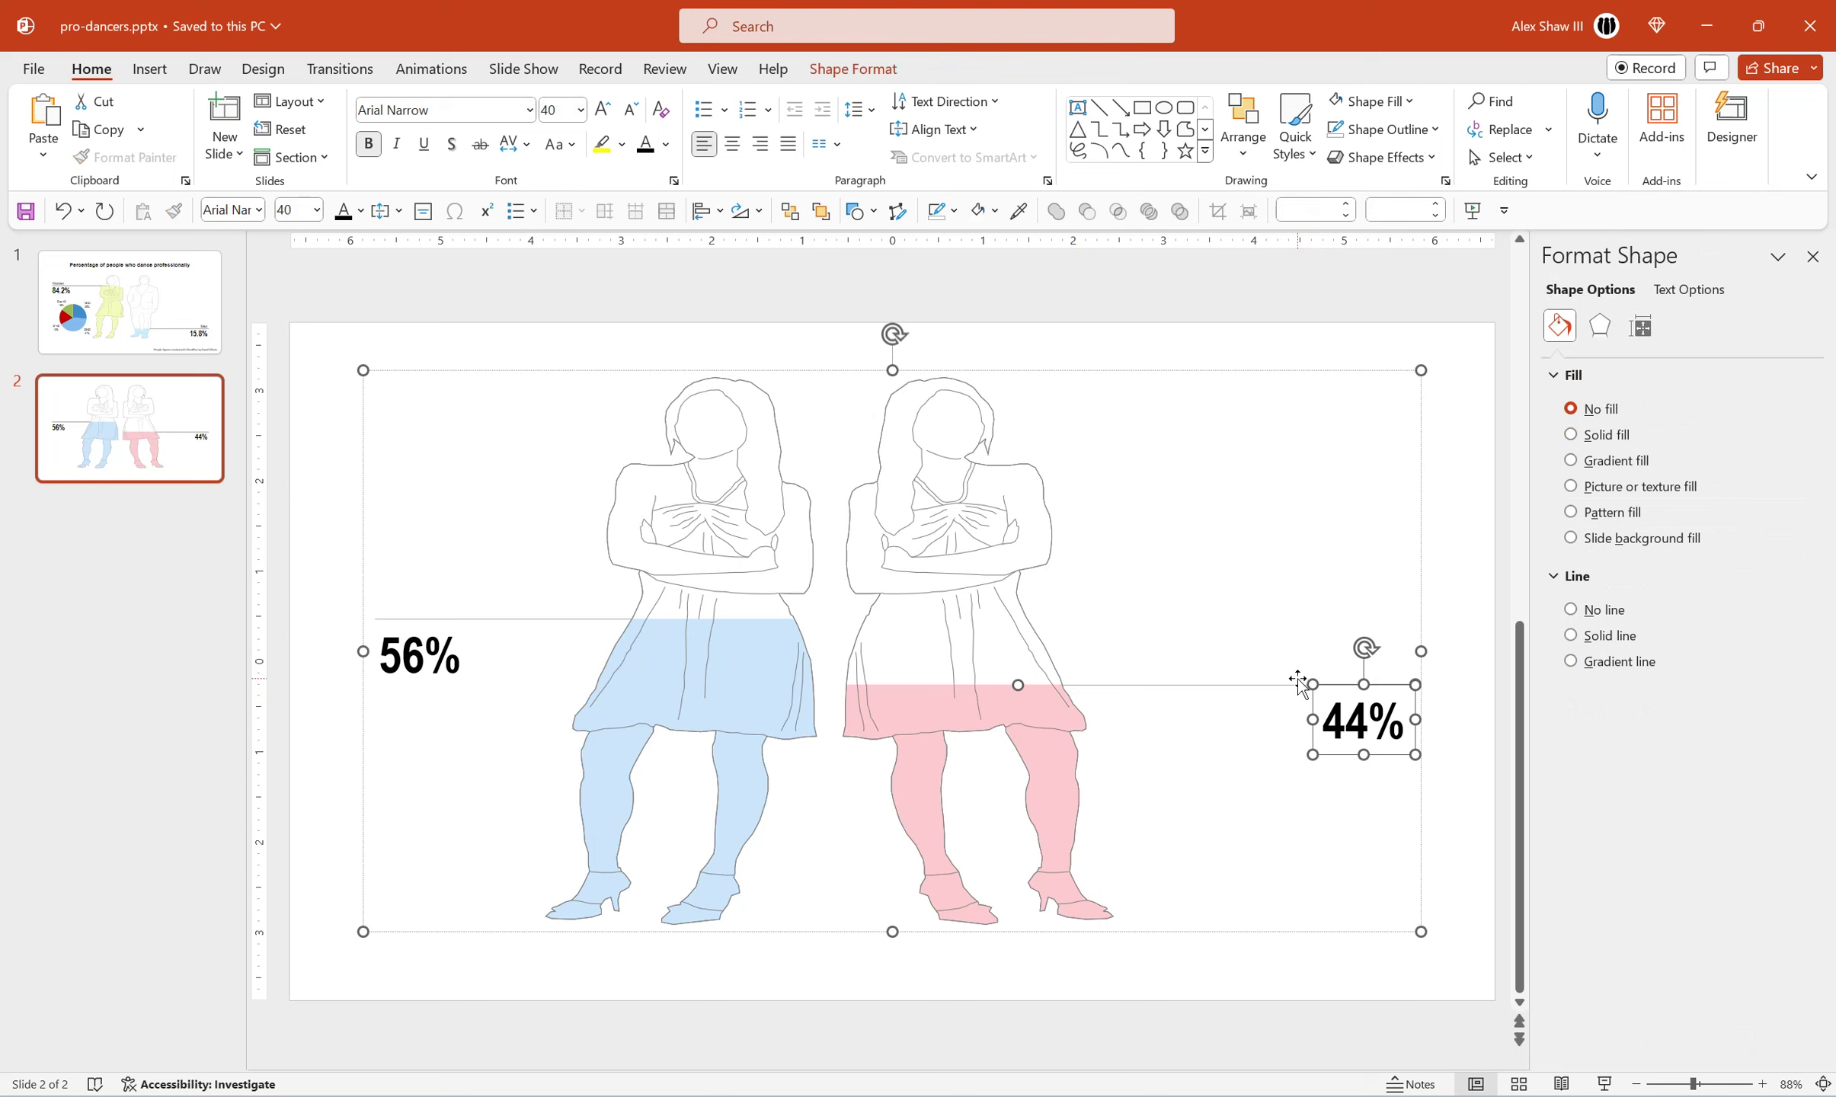
pyautogui.click(310, 470)
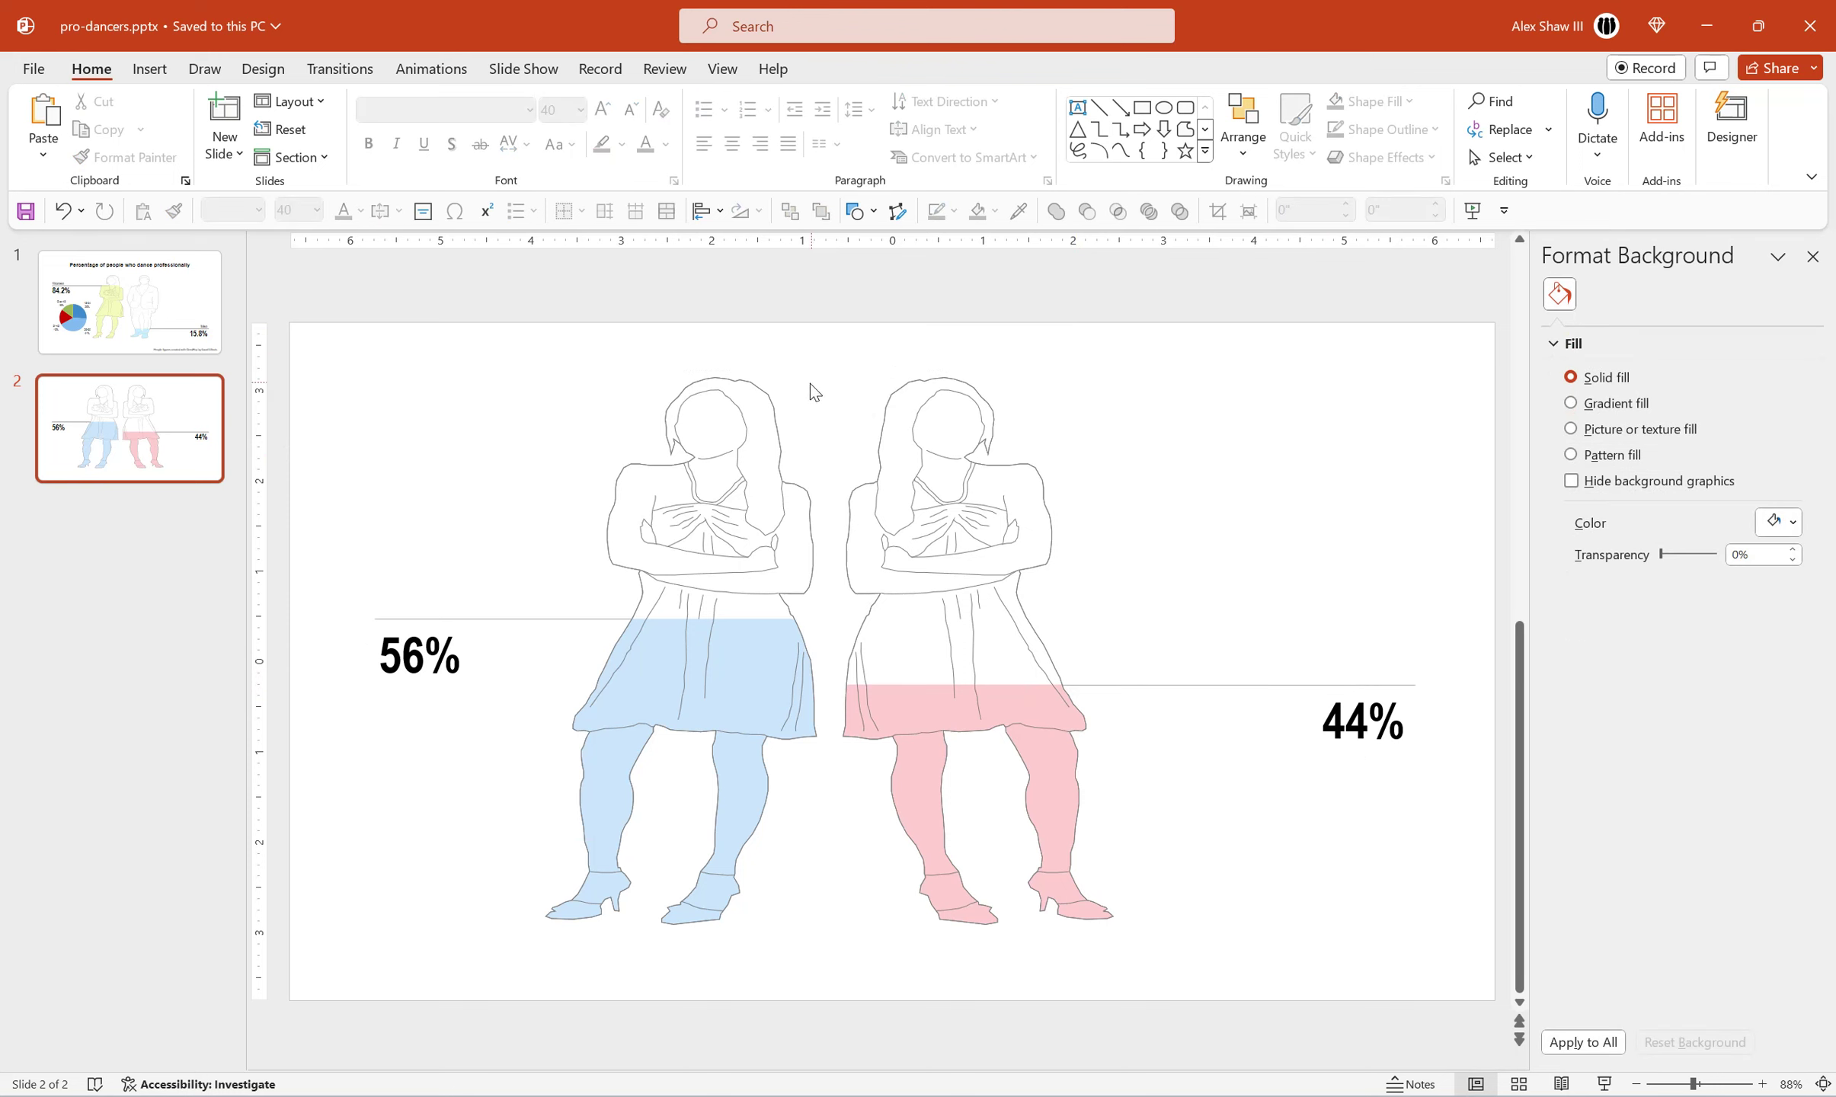
pyautogui.click(687, 478)
pyautogui.rightClick(687, 479)
pyautogui.moveTo(806, 659)
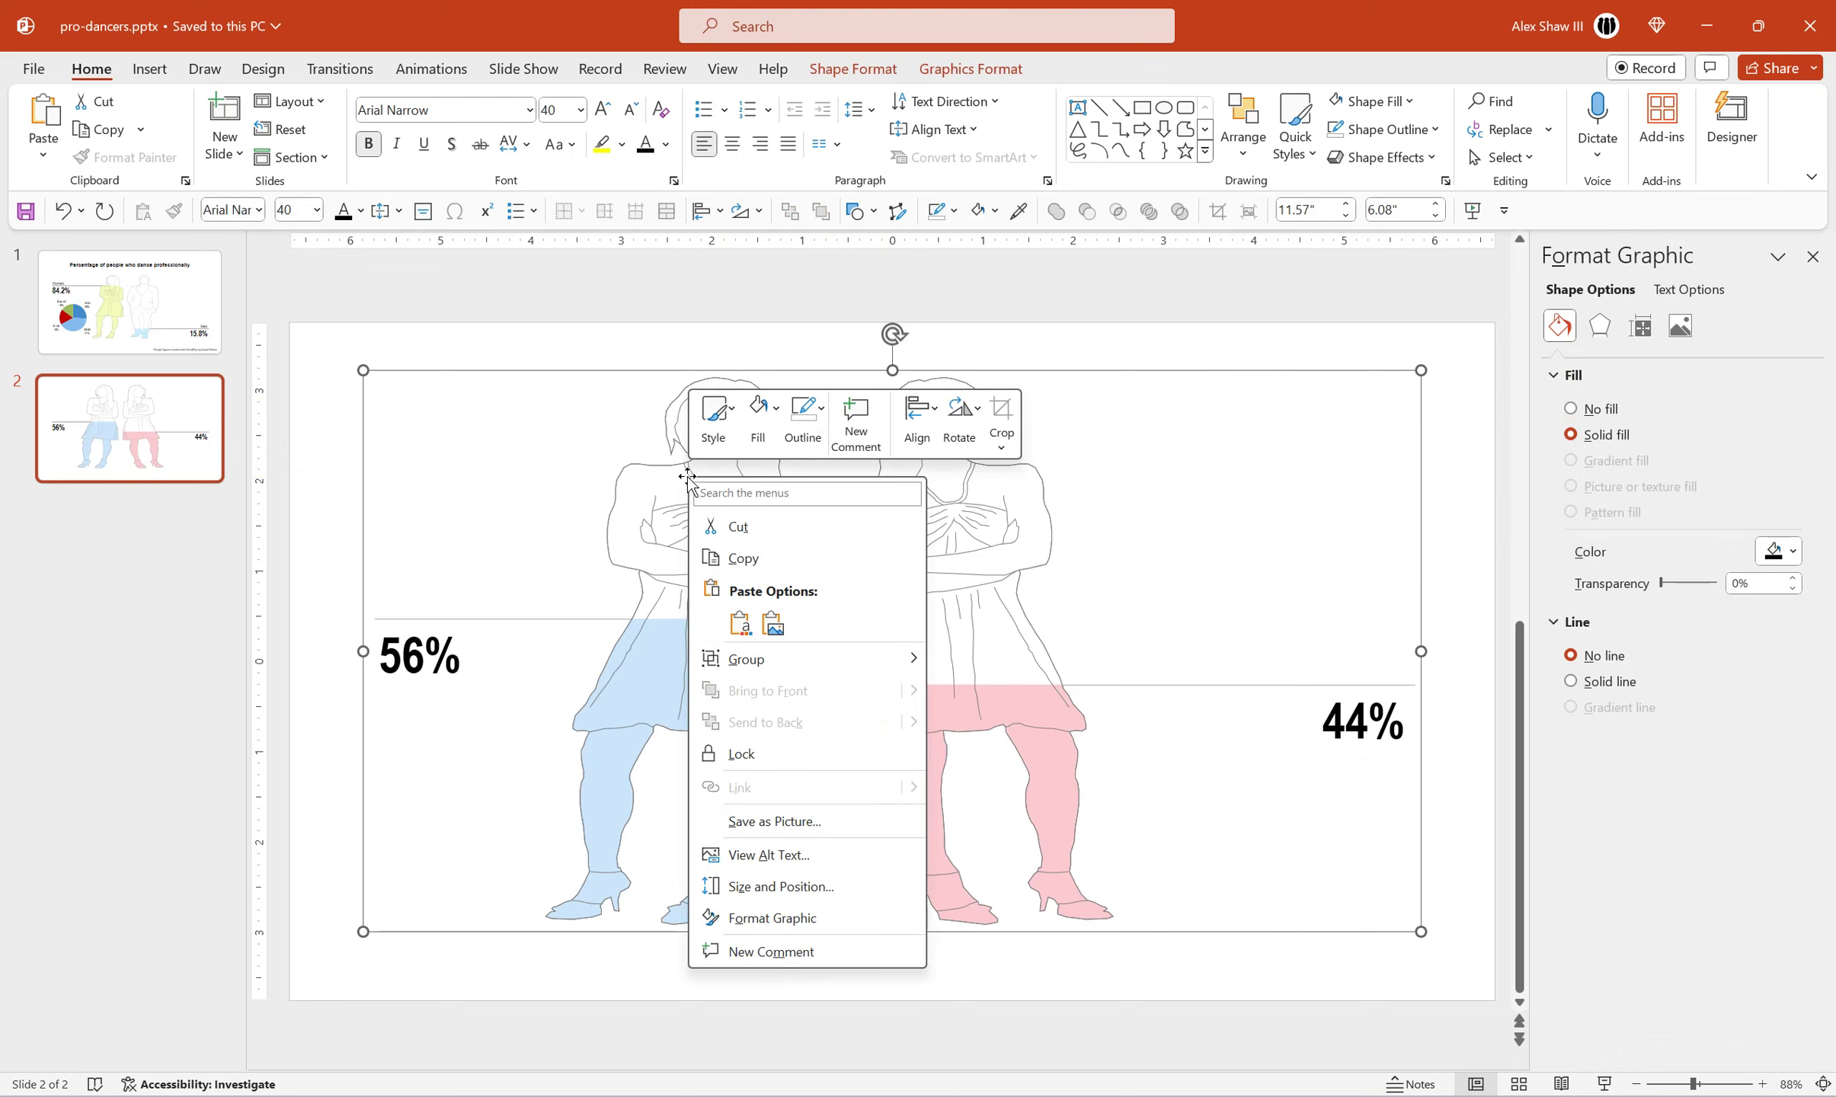
pyautogui.click(991, 725)
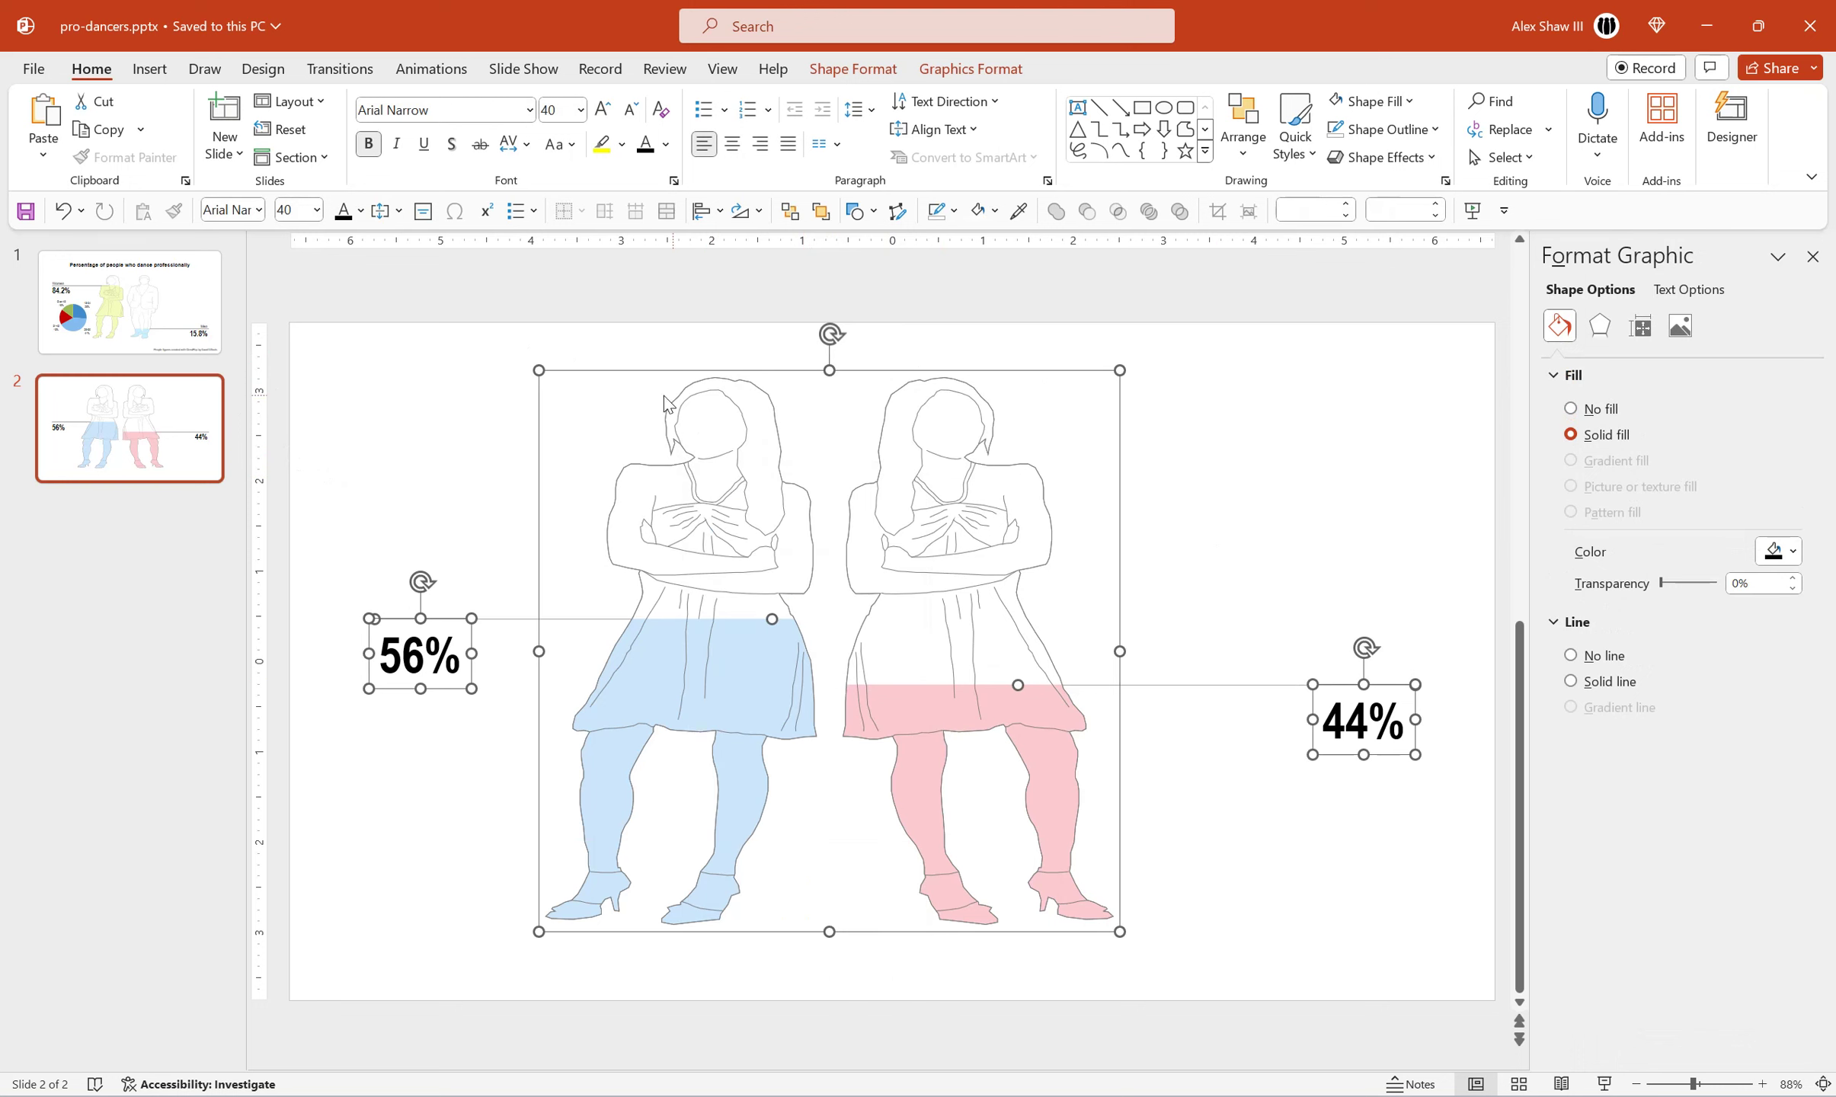
# Duplicate slide 2 with Ctrl+D to create slide 3.
pyautogui.click(417, 335)
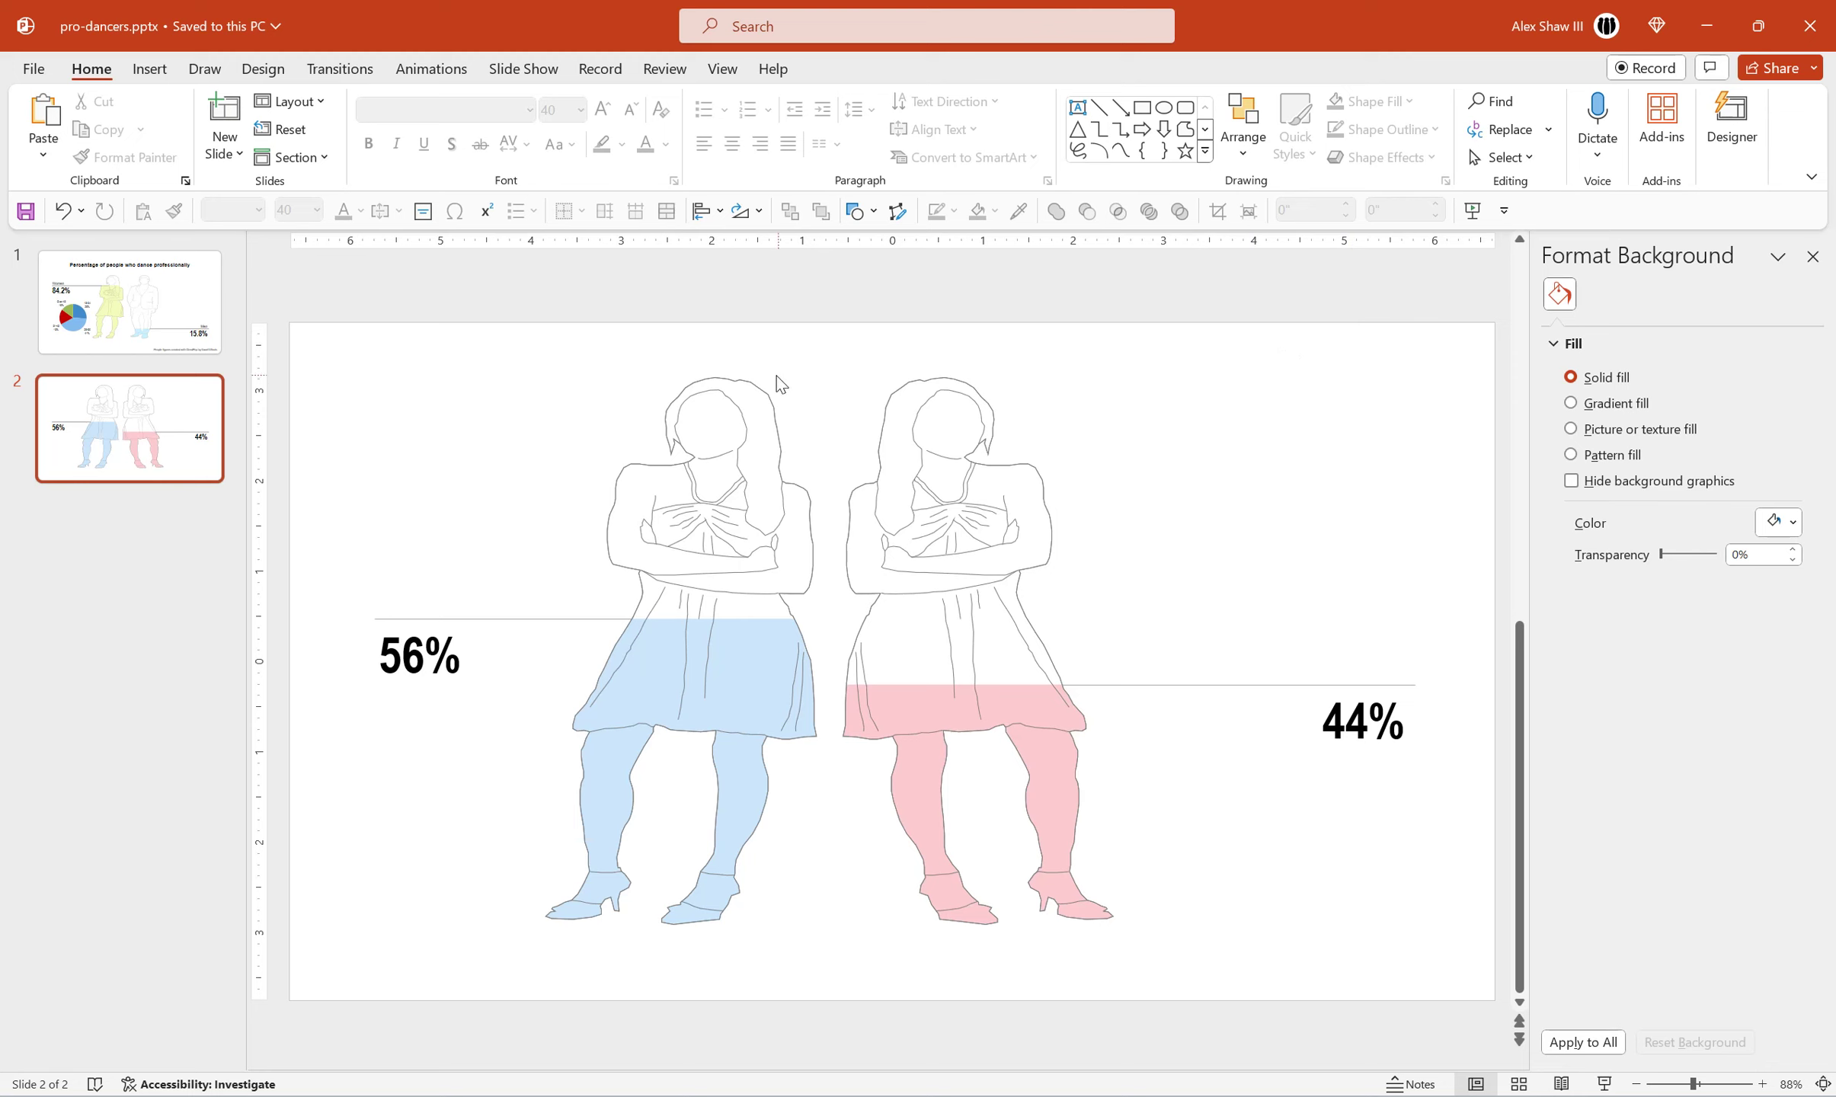
pyautogui.click(133, 428)
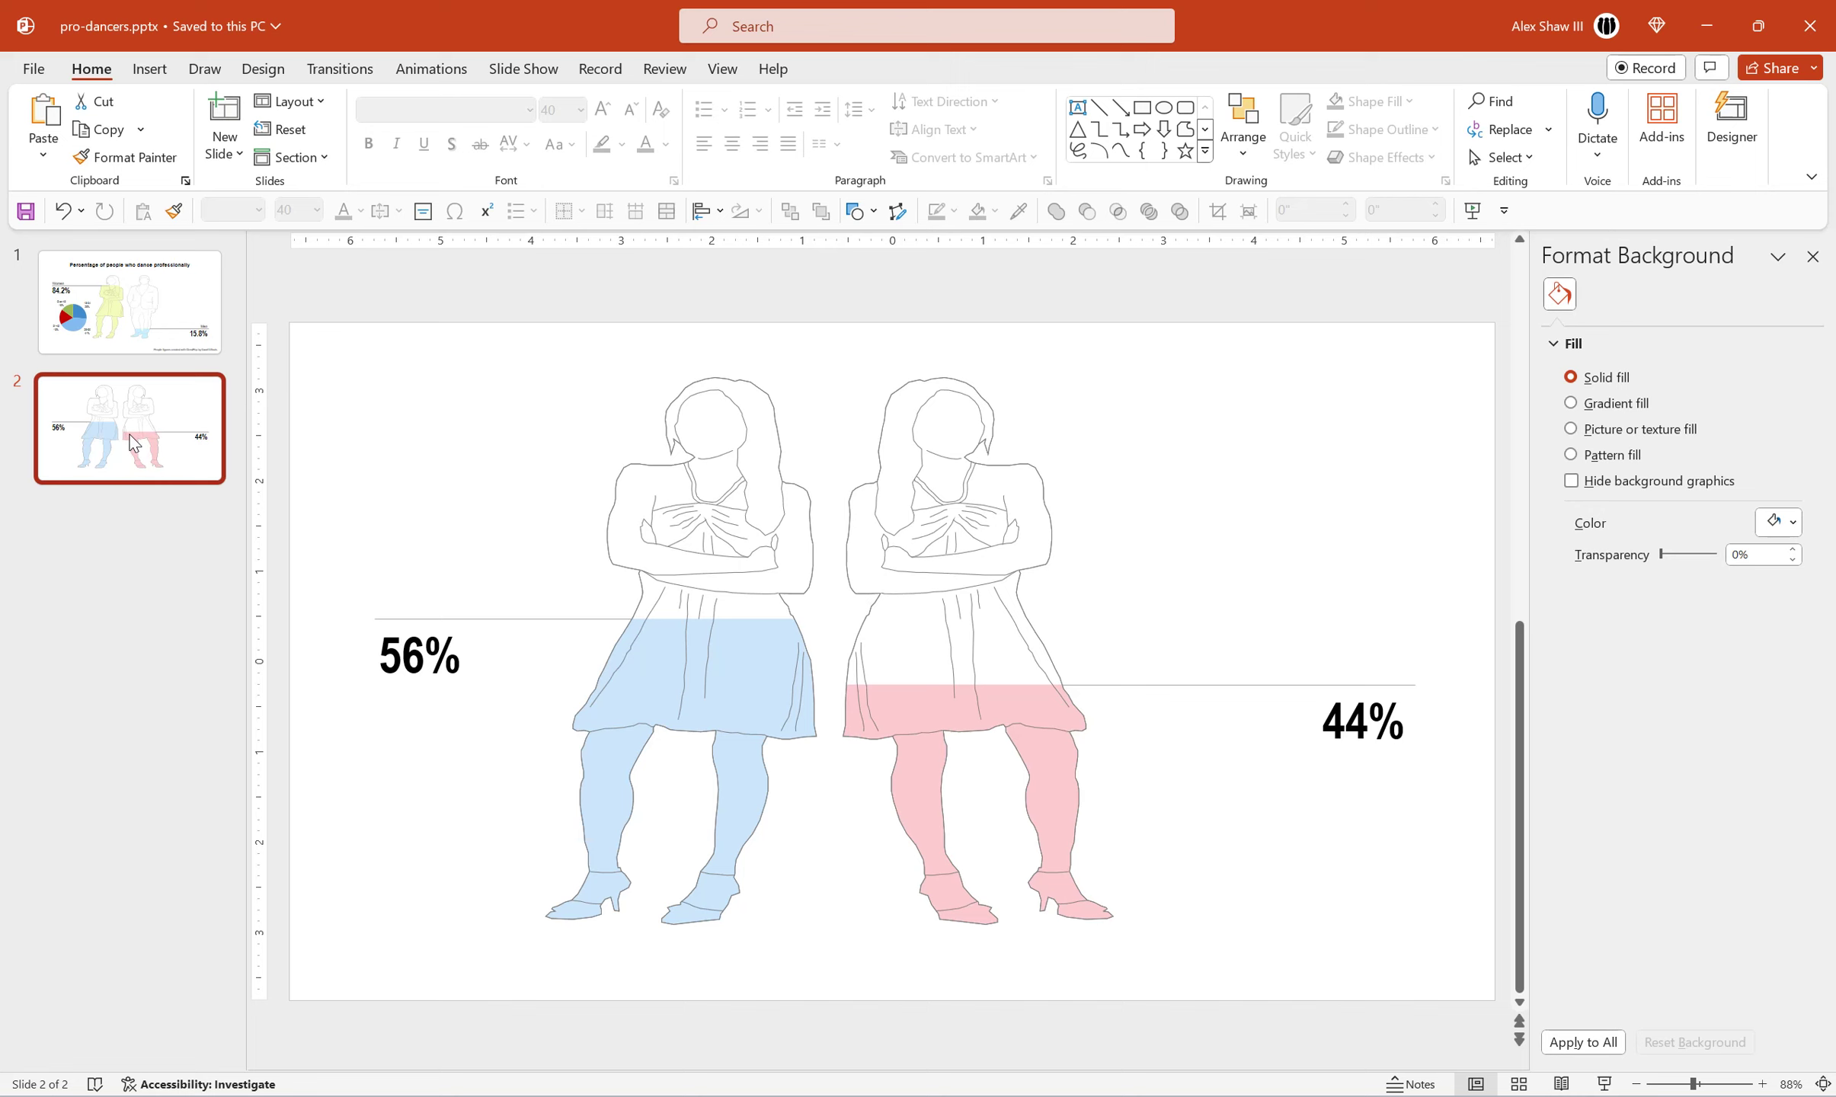
pyautogui.hotkey('ctrl', 'd')
# Clear the selection on slide 3 and switch to the GendPop browser window.
pyautogui.click(750, 649)
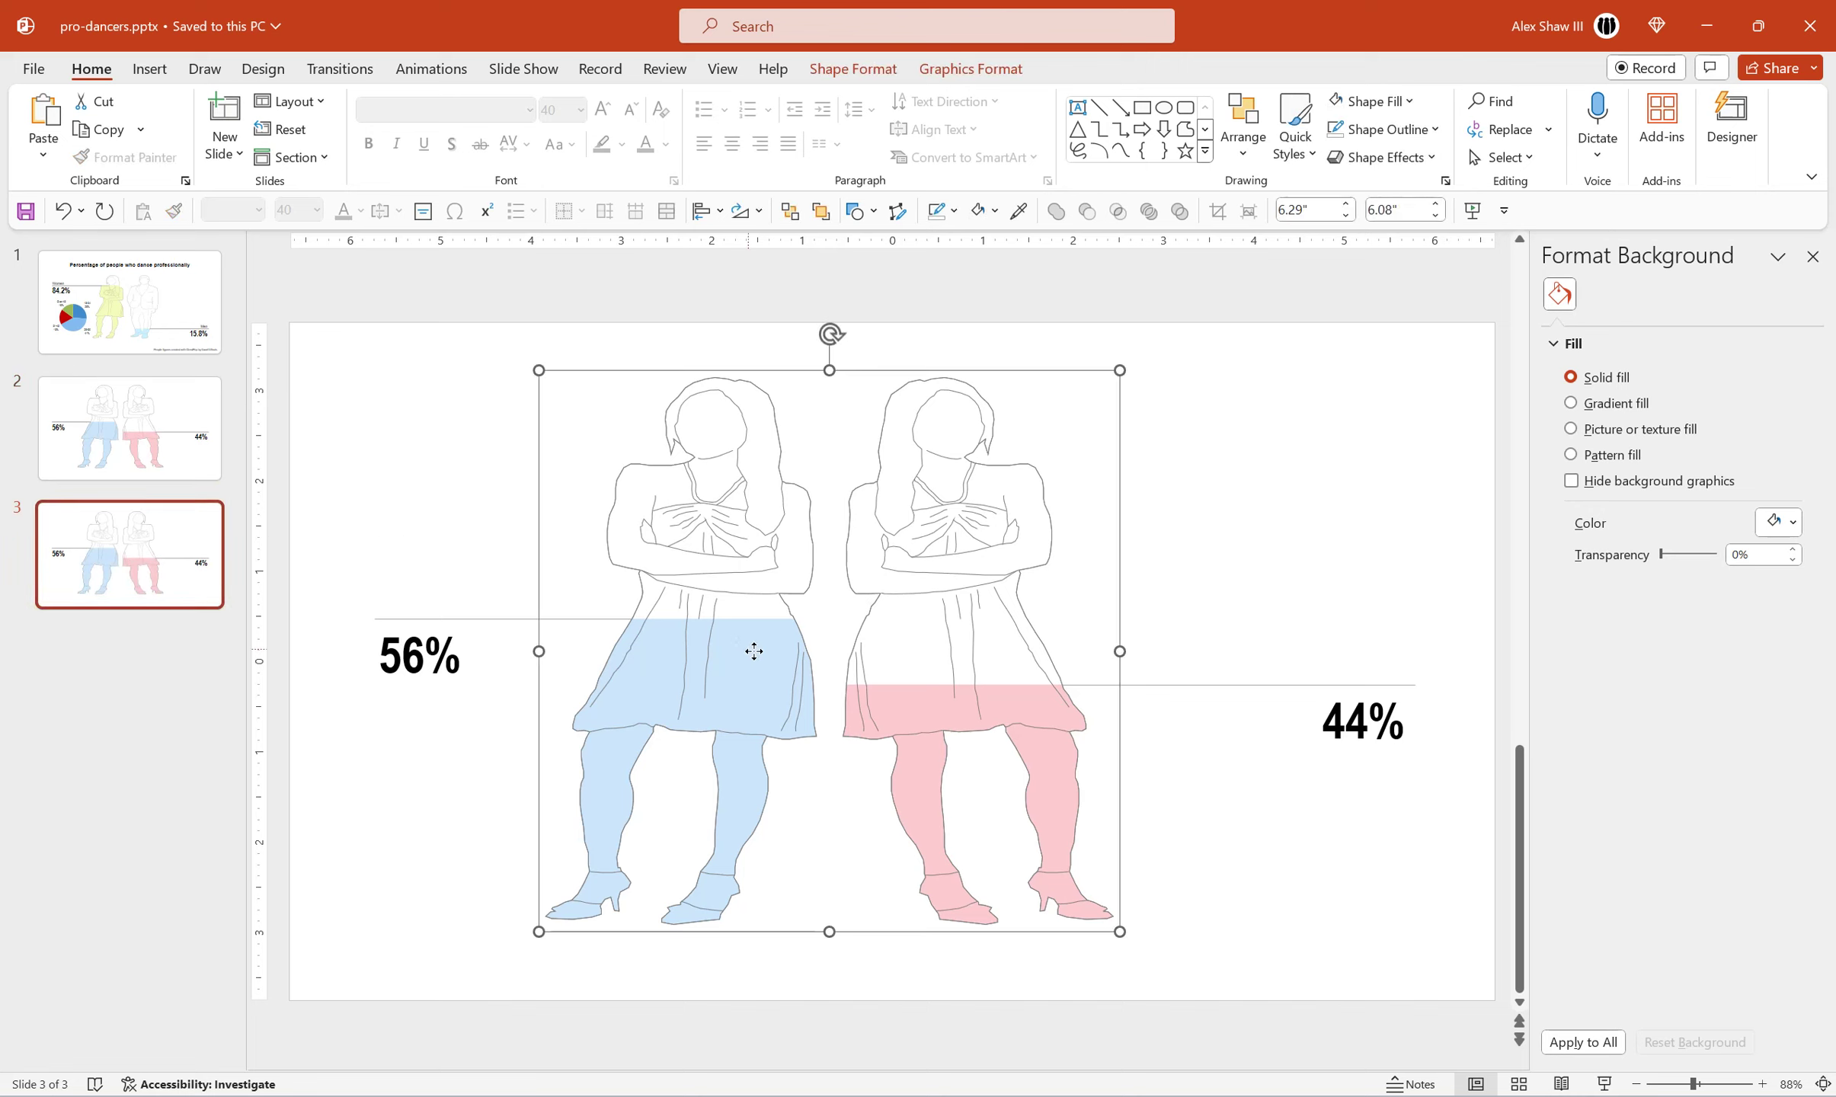
pyautogui.click(357, 390)
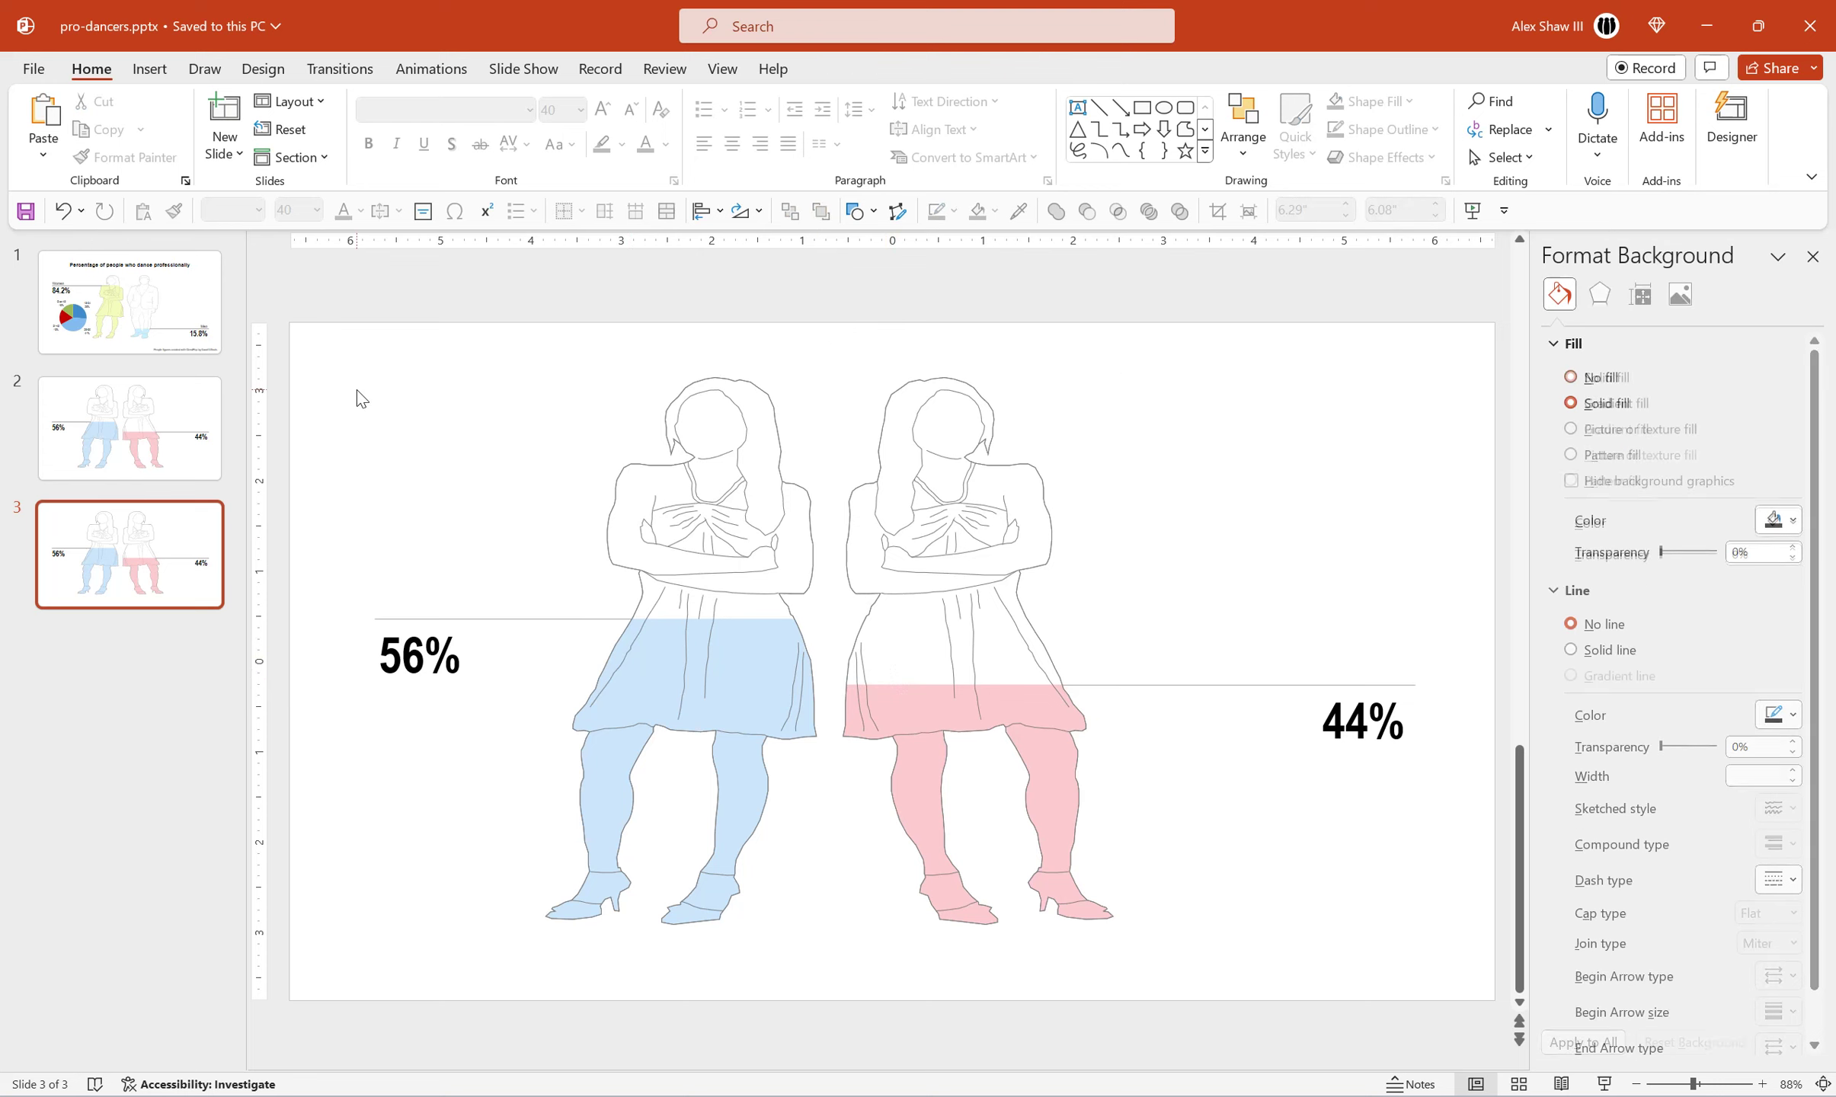
pyautogui.hotkey('alt', 'Tab')
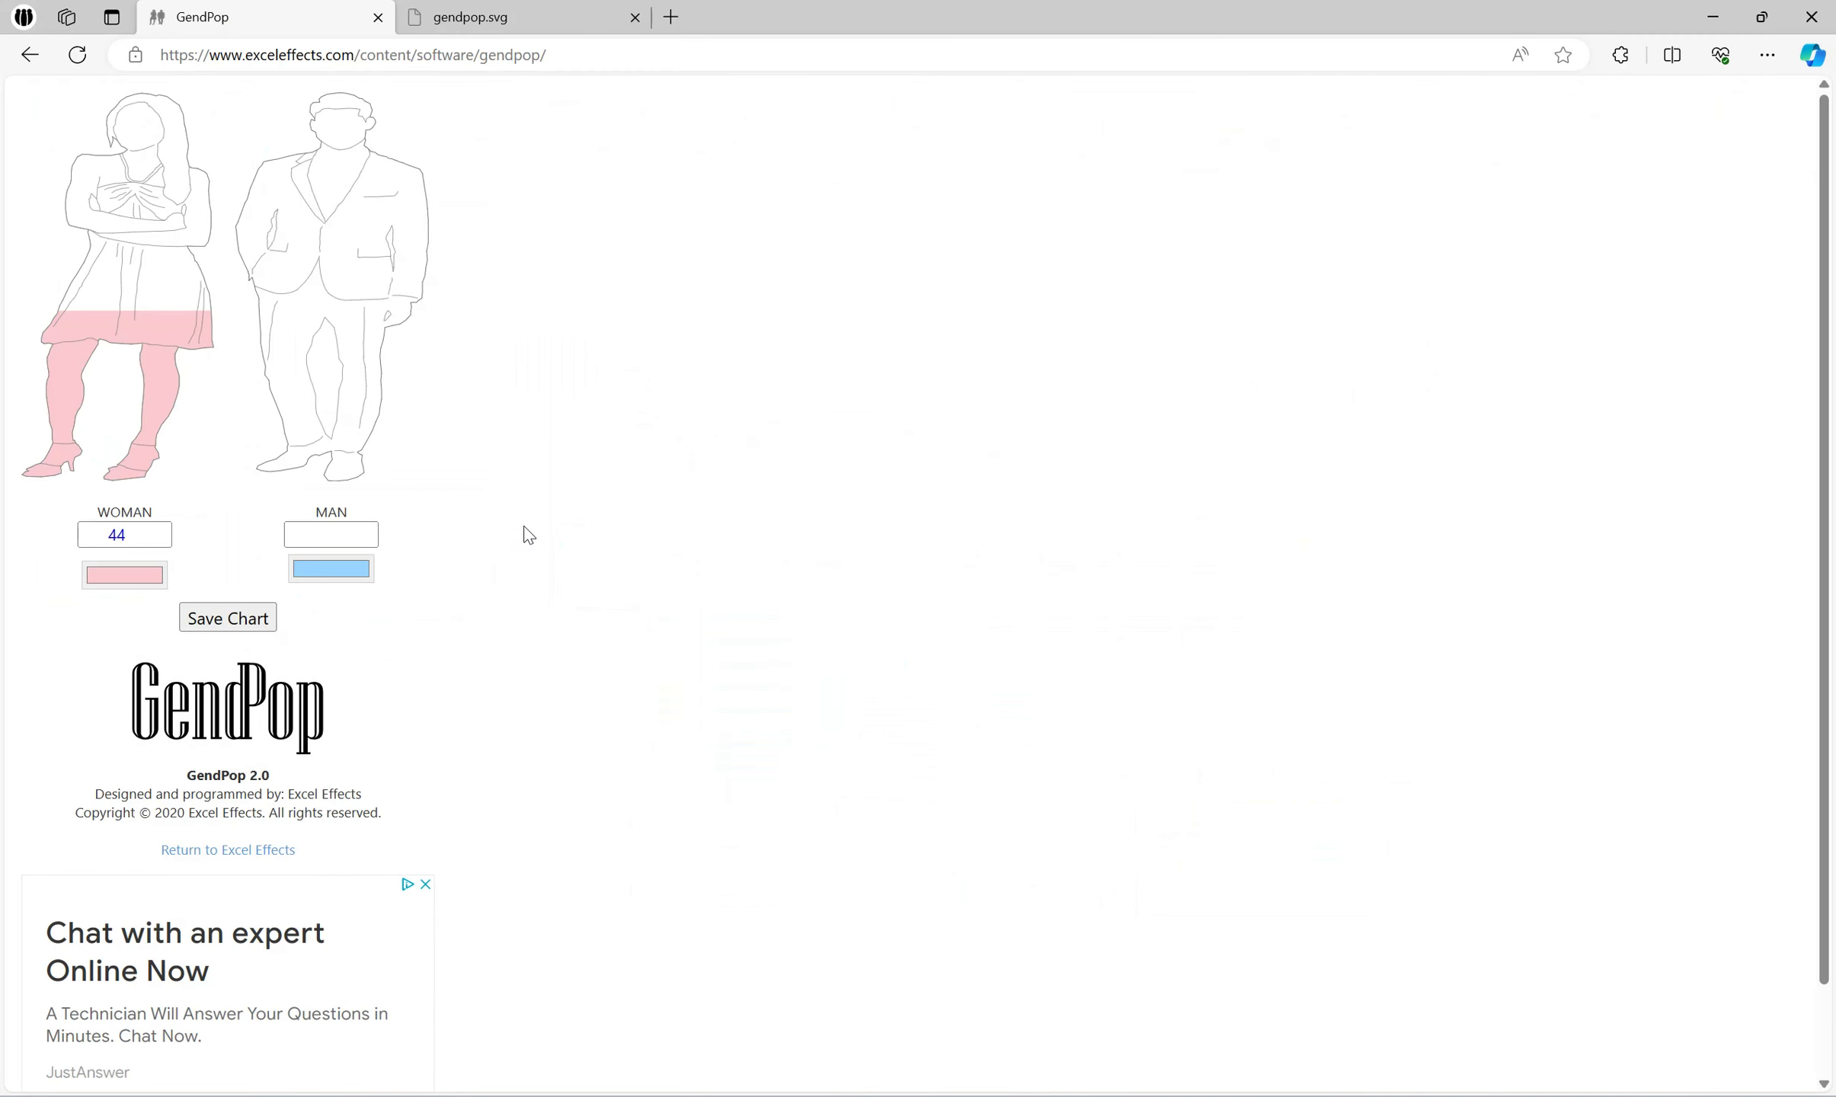
# Set the MAN percentage value in GendPop to 67.
pyautogui.moveTo(123, 535)
pyautogui.hotkey('alt', 'Tab')
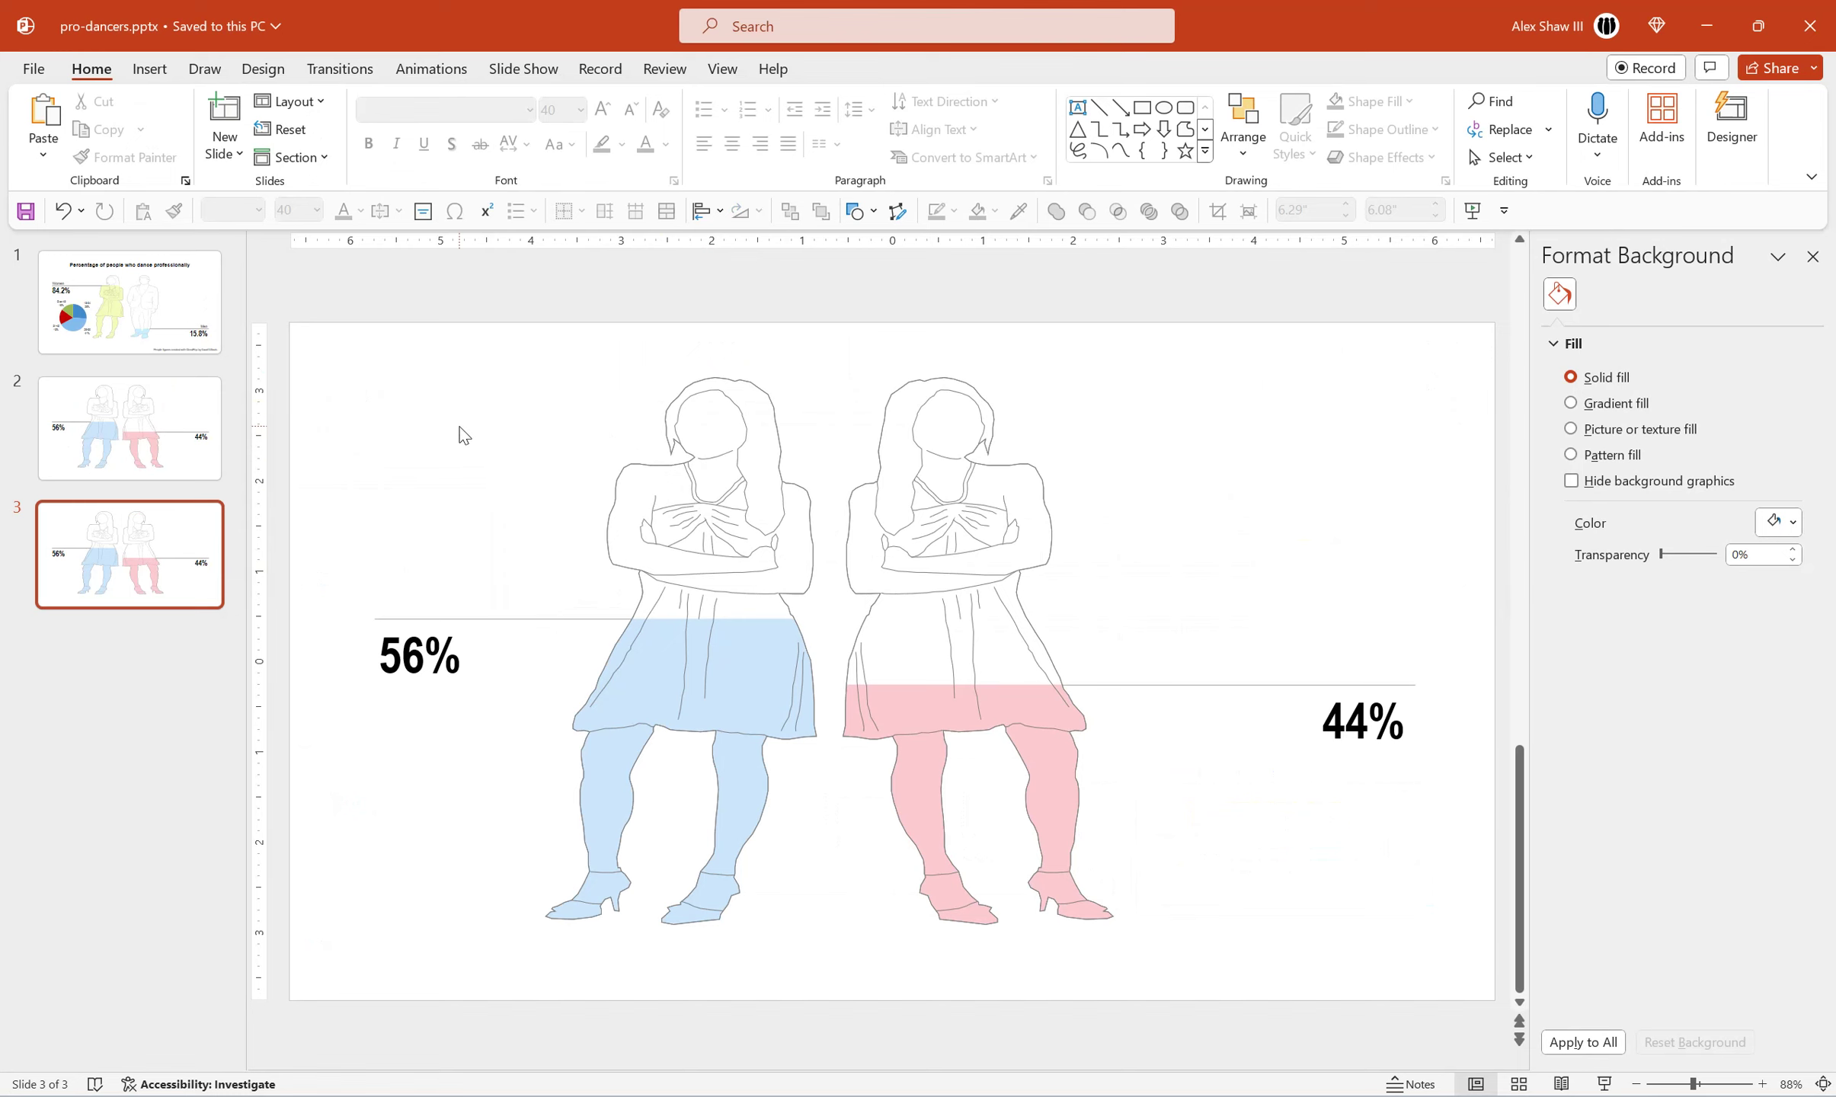
pyautogui.hotkey('alt', 'Tab')
pyautogui.click(320, 535)
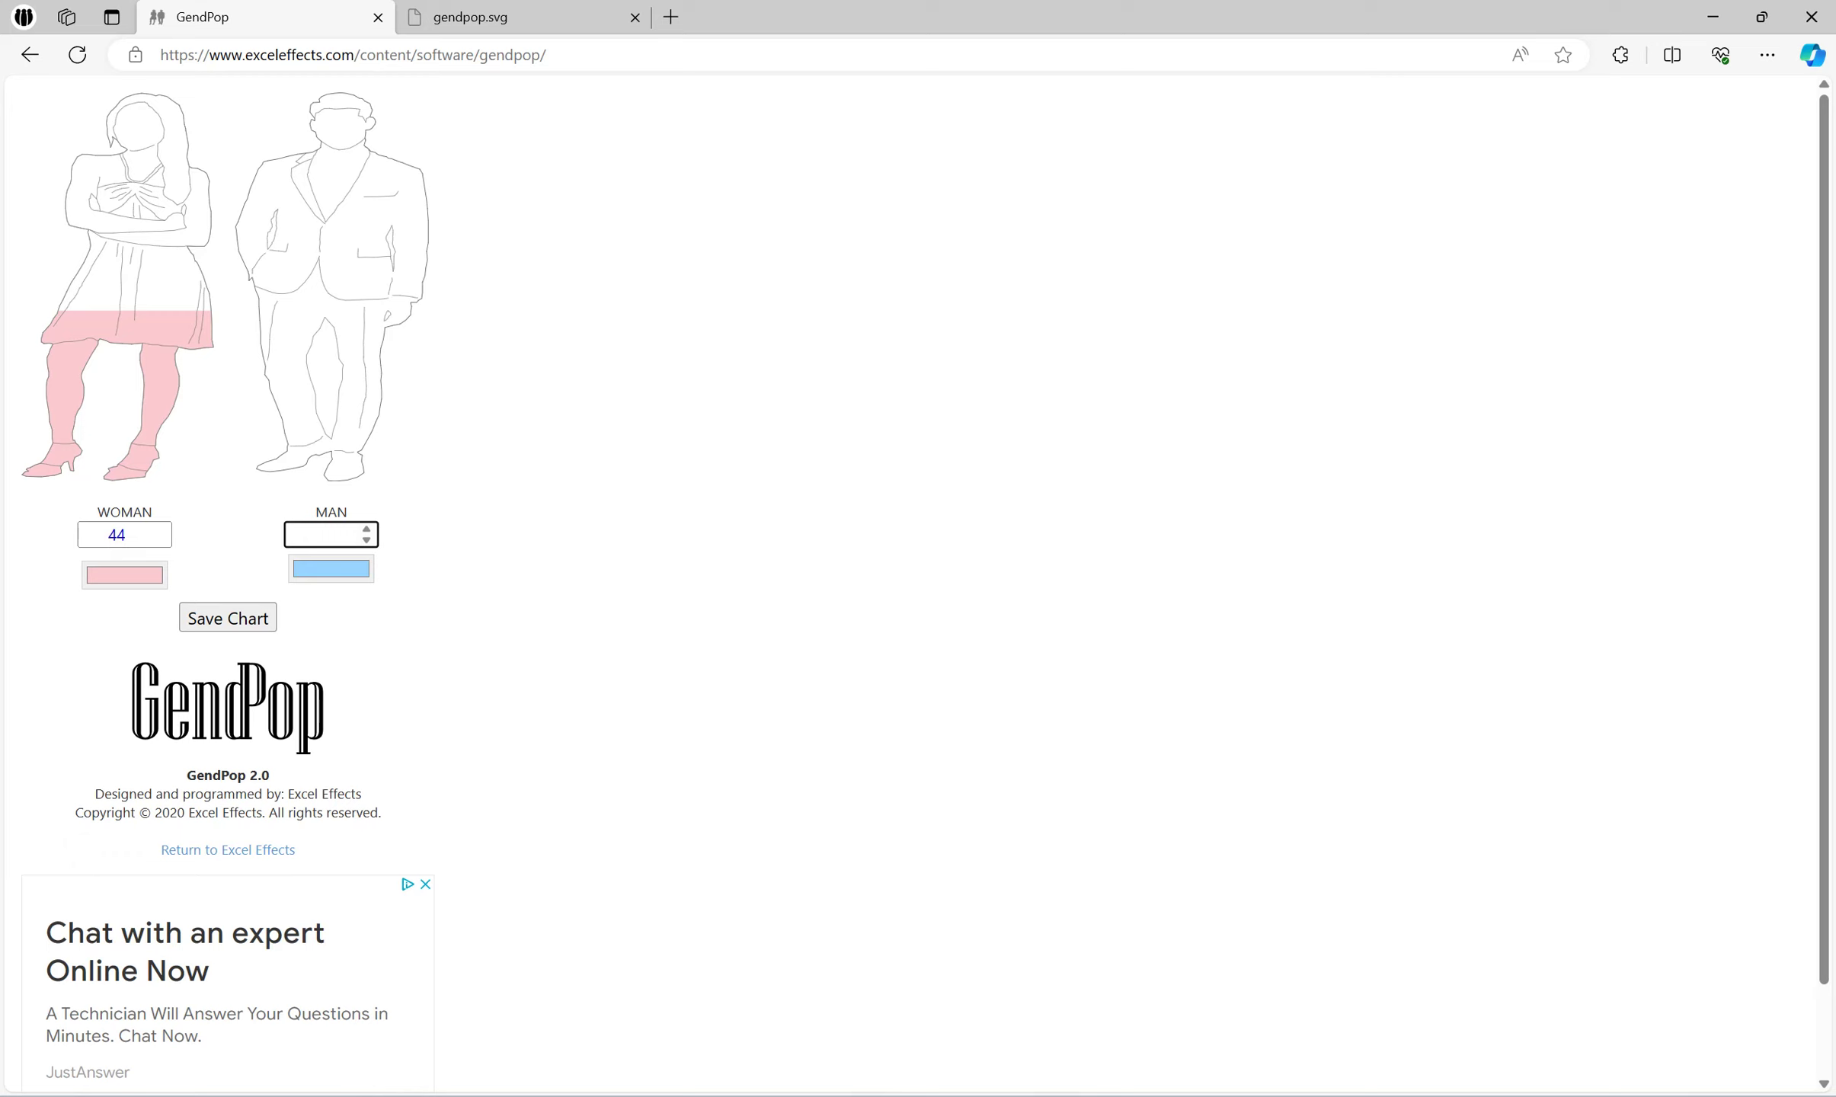
pyautogui.write('67')
pyautogui.click(468, 505)
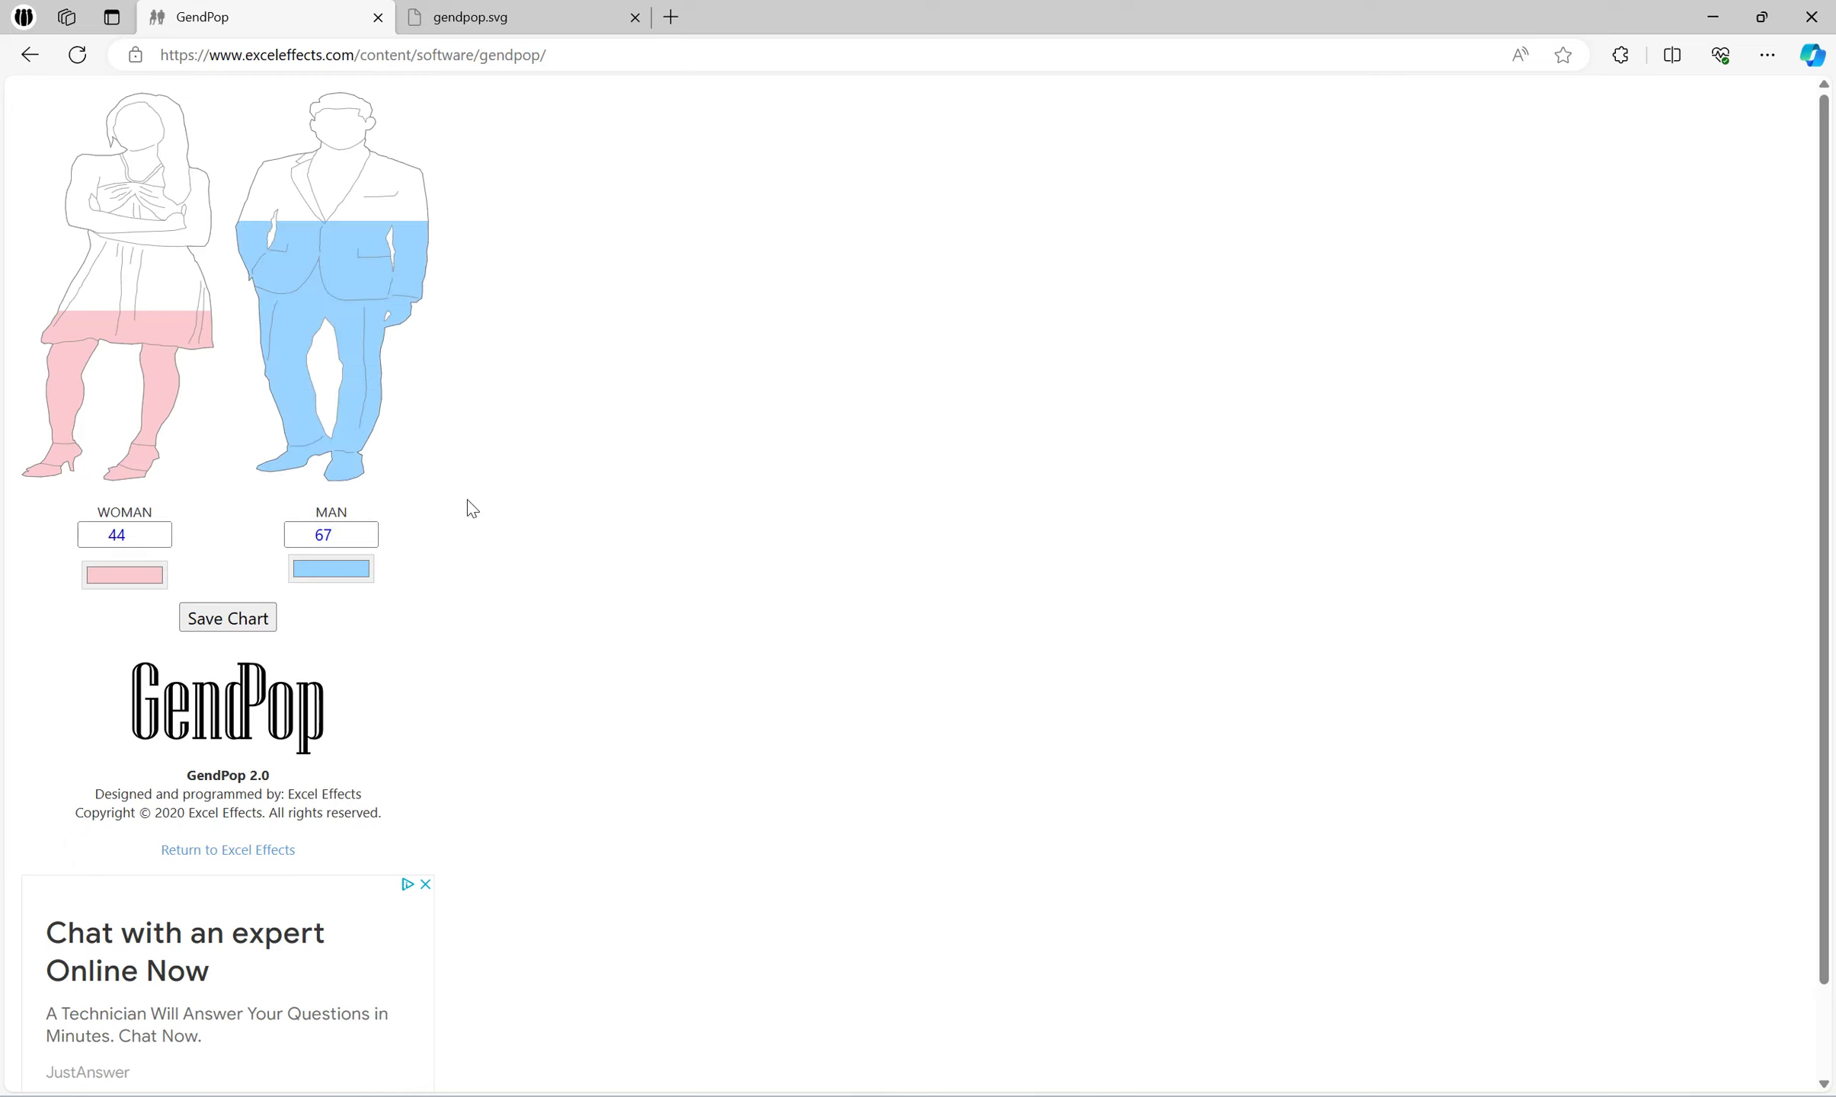
# Change the man's fill colour from blue to light peach (247, 226, 197).
pyautogui.click(336, 572)
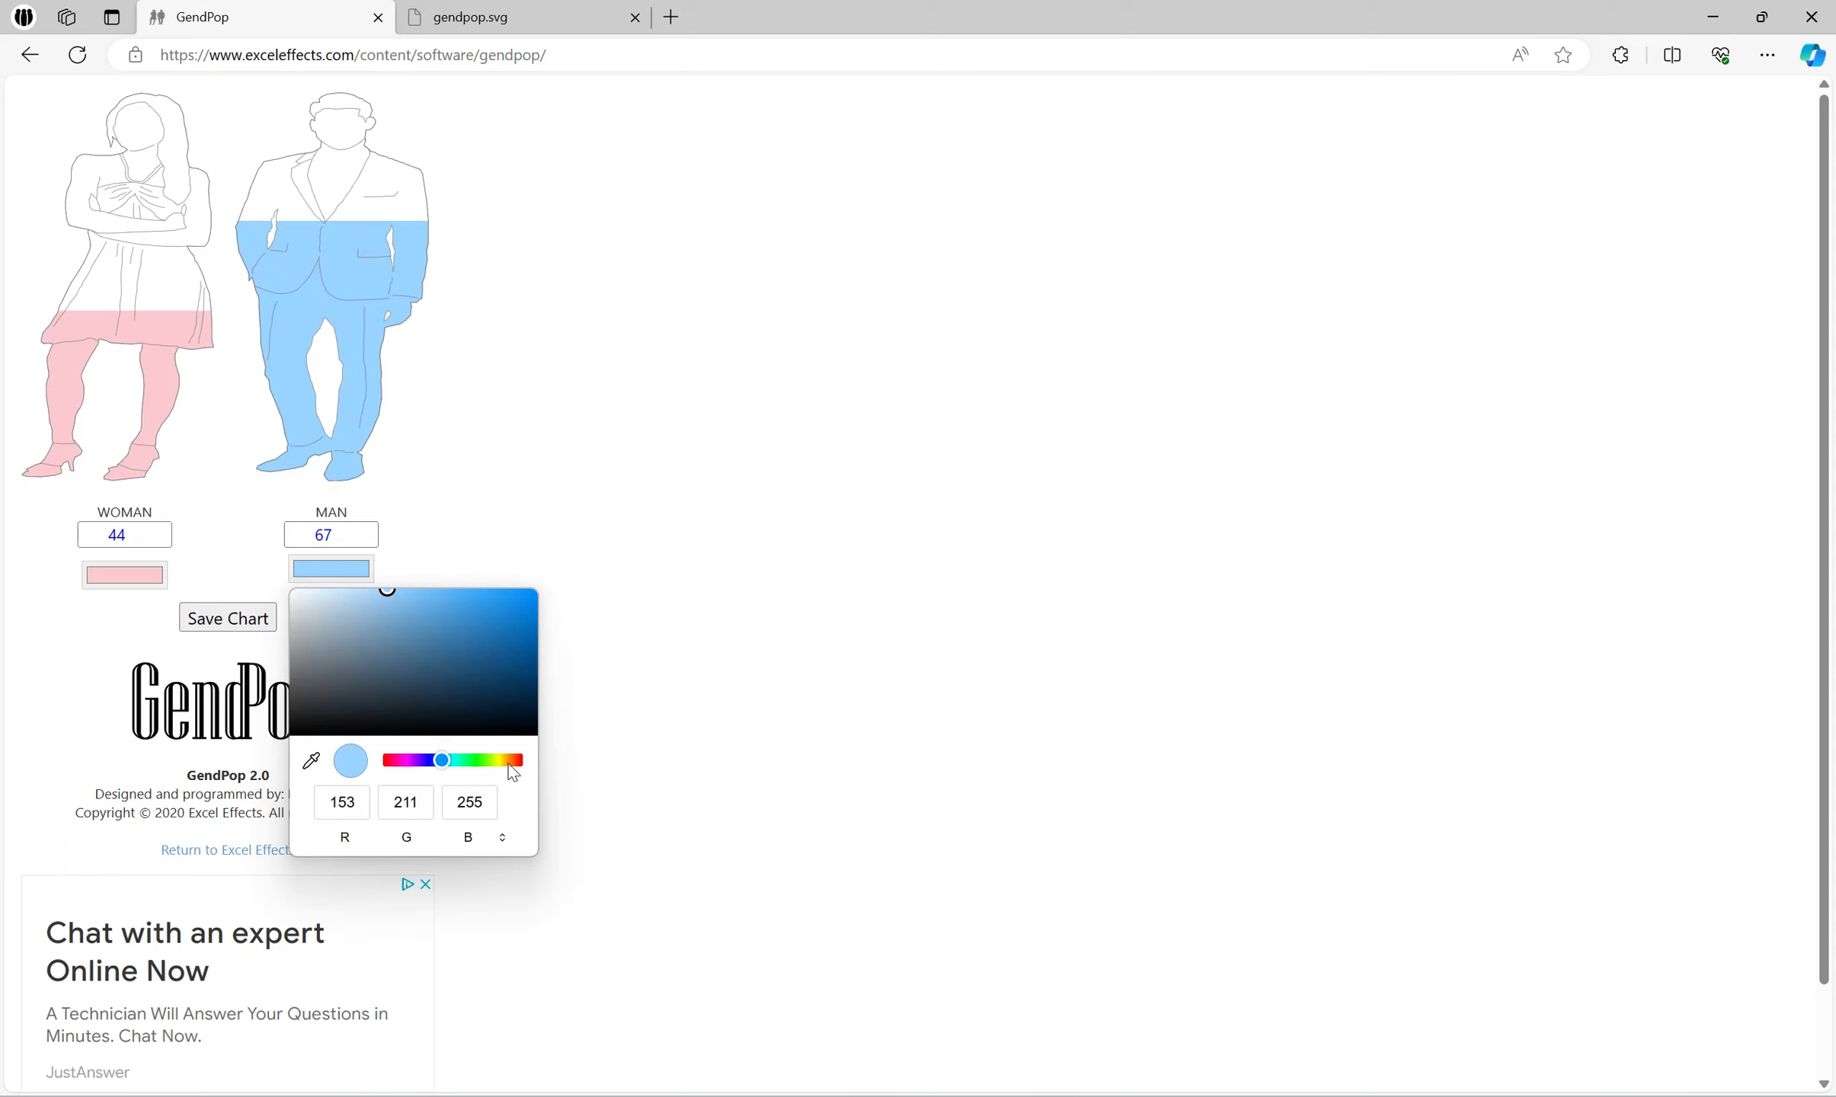
pyautogui.click(506, 761)
pyautogui.click(344, 595)
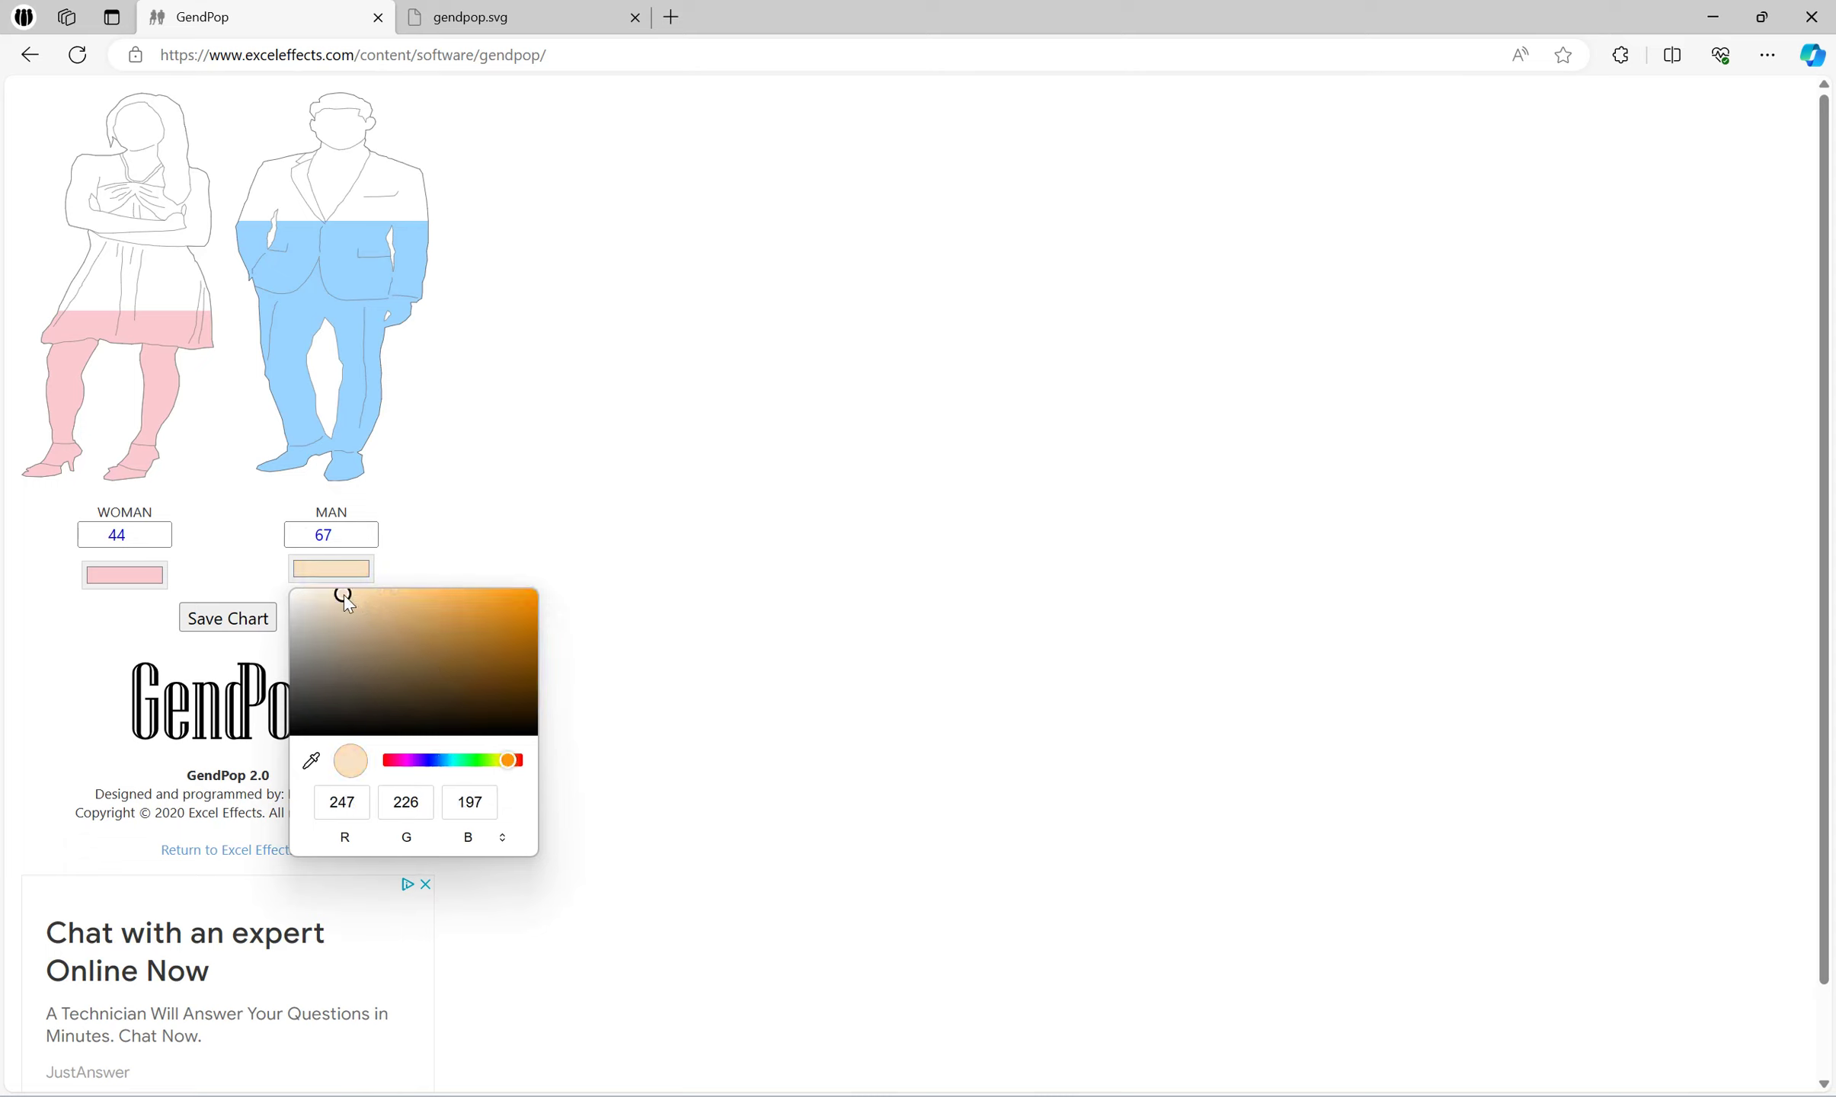
pyautogui.click(330, 592)
pyautogui.click(235, 557)
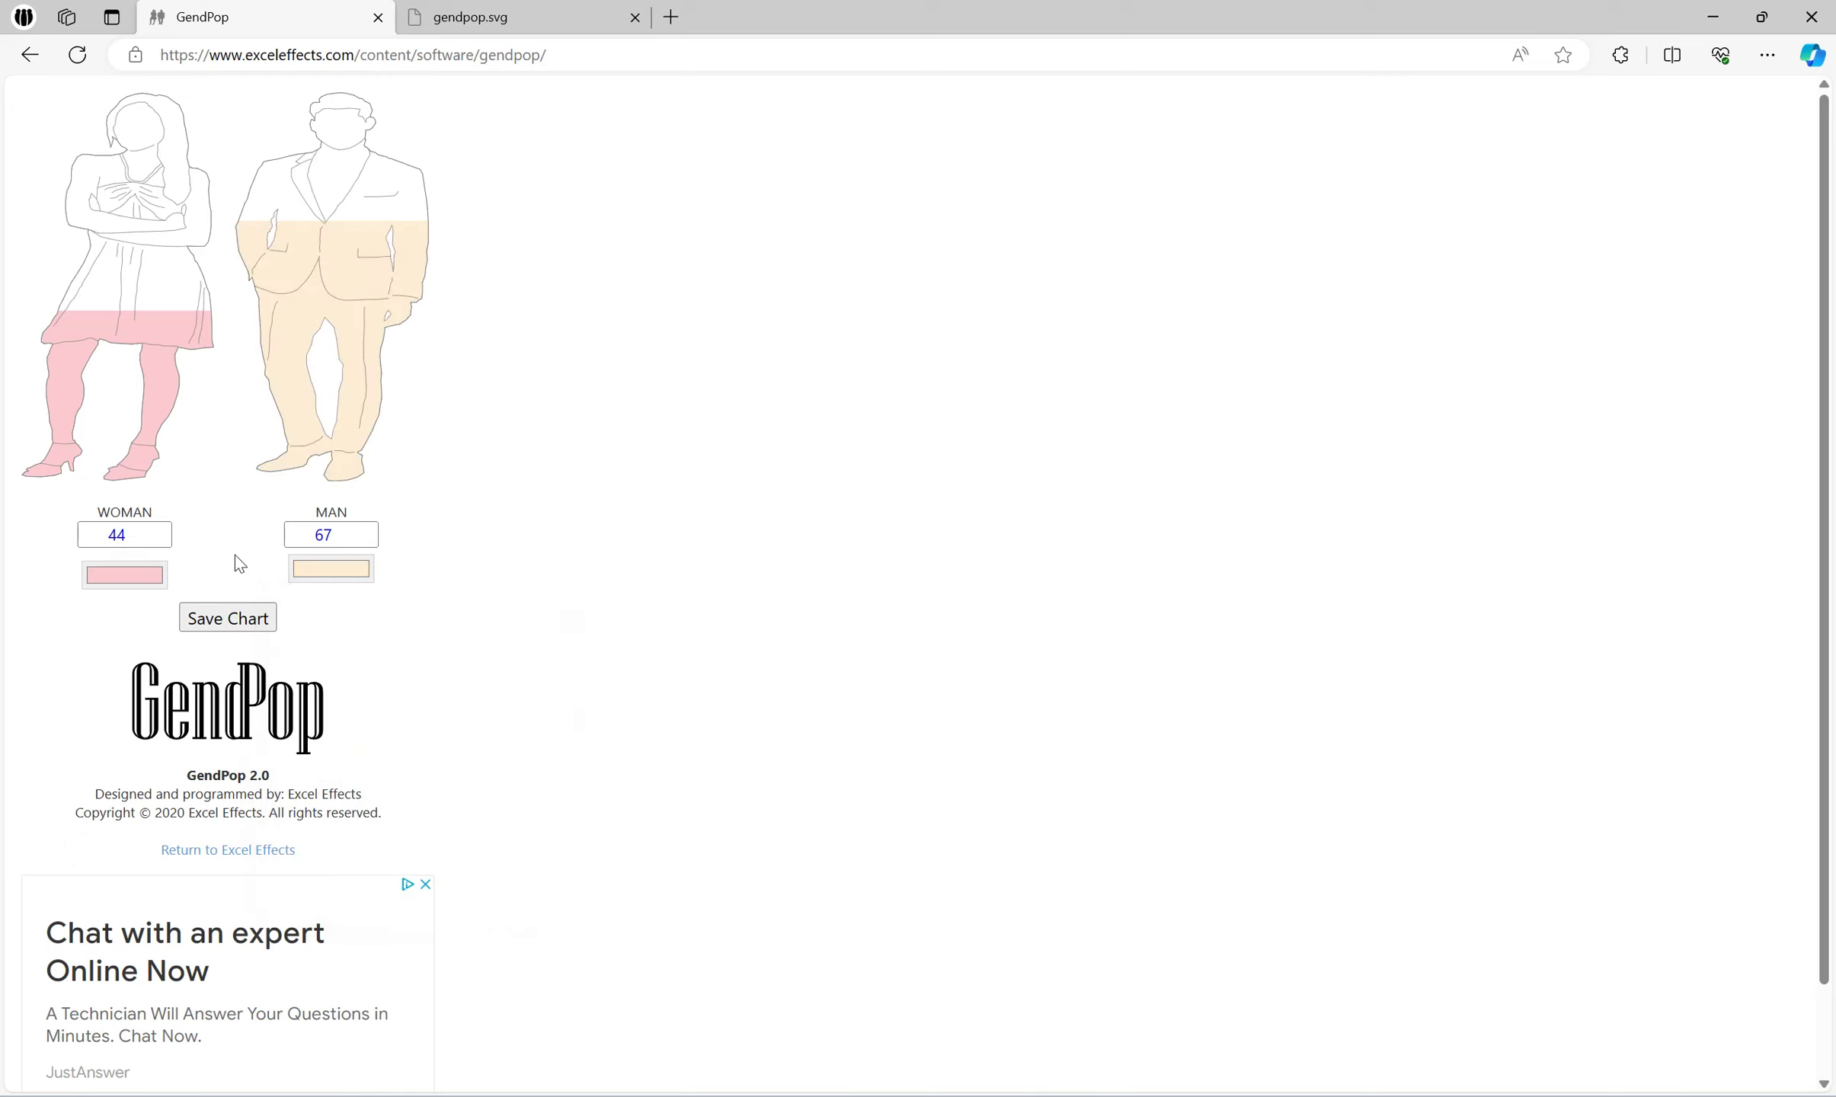
# Save the chart as gendpop (3).svg and return to PowerPoint.
pyautogui.click(220, 617)
pyautogui.hotkey('alt', 'Tab')
pyautogui.hotkey('alt', 'Tab')
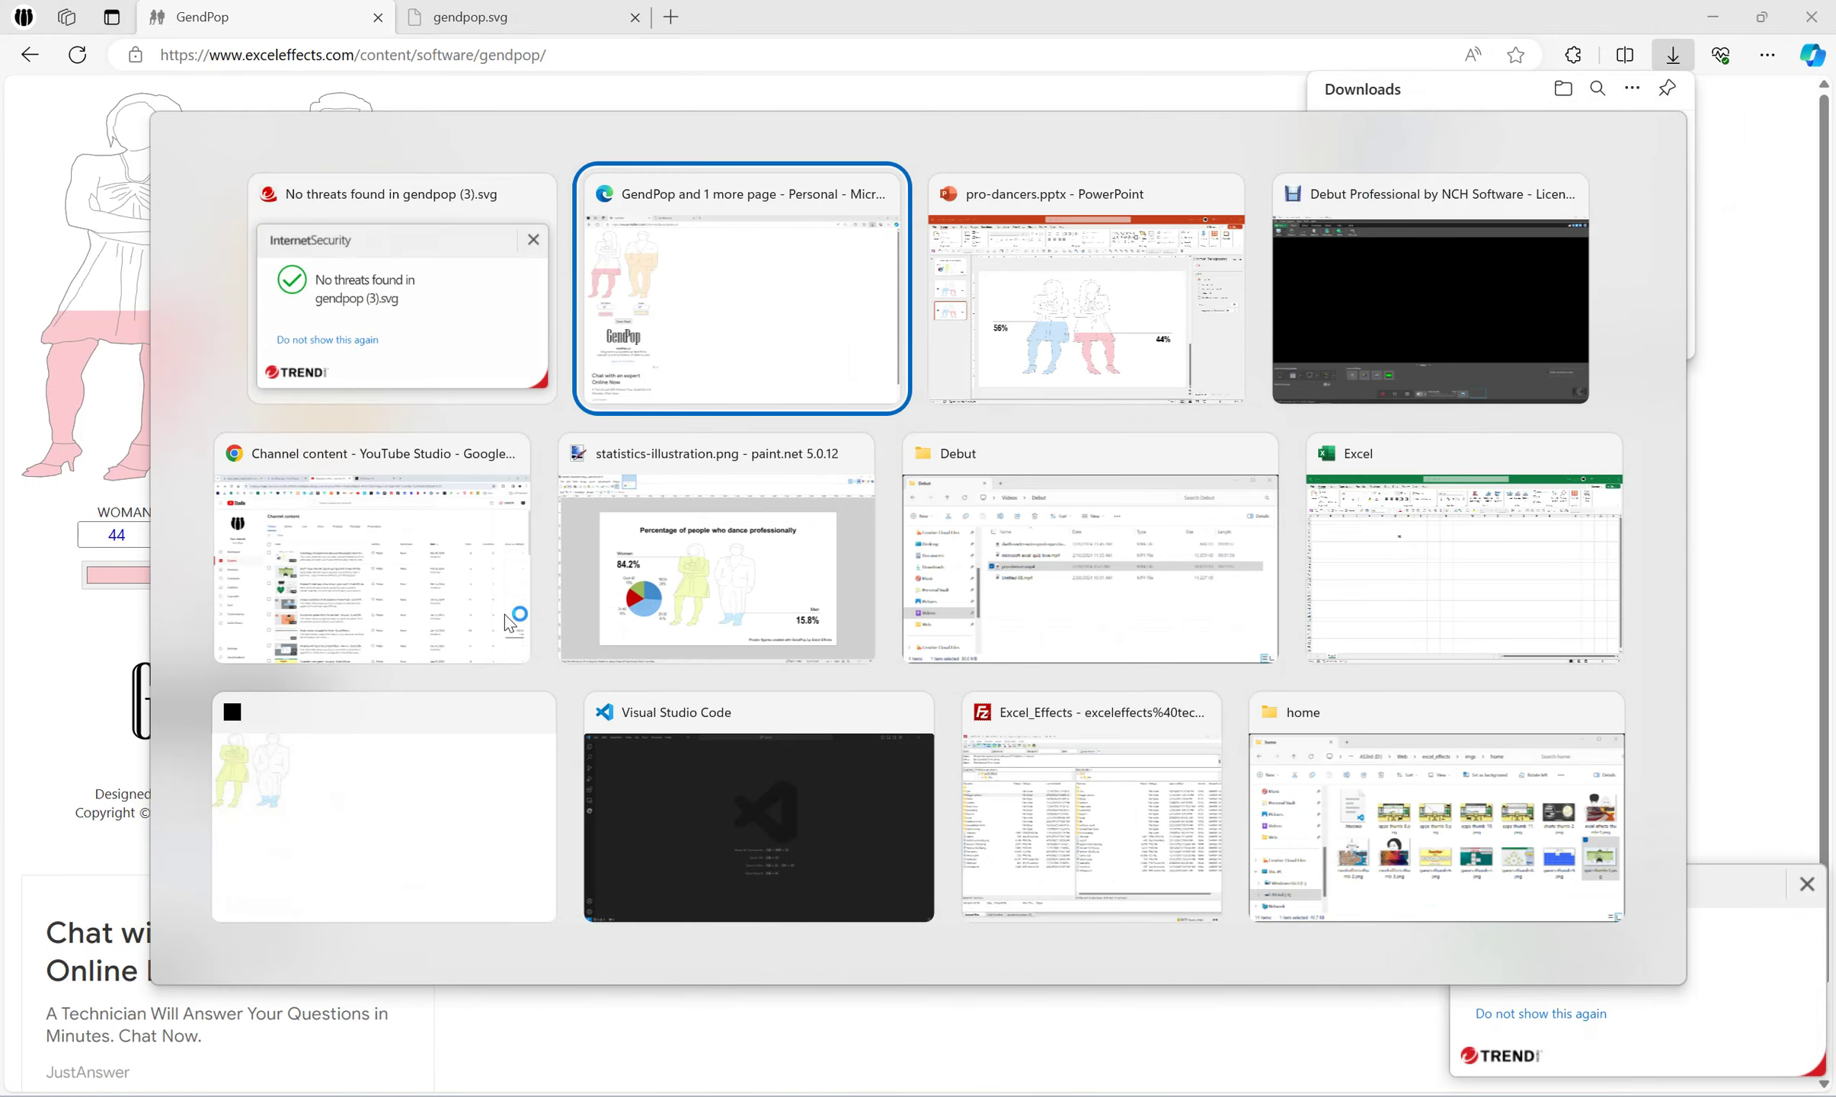
pyautogui.hotkey('alt', 'Tab')
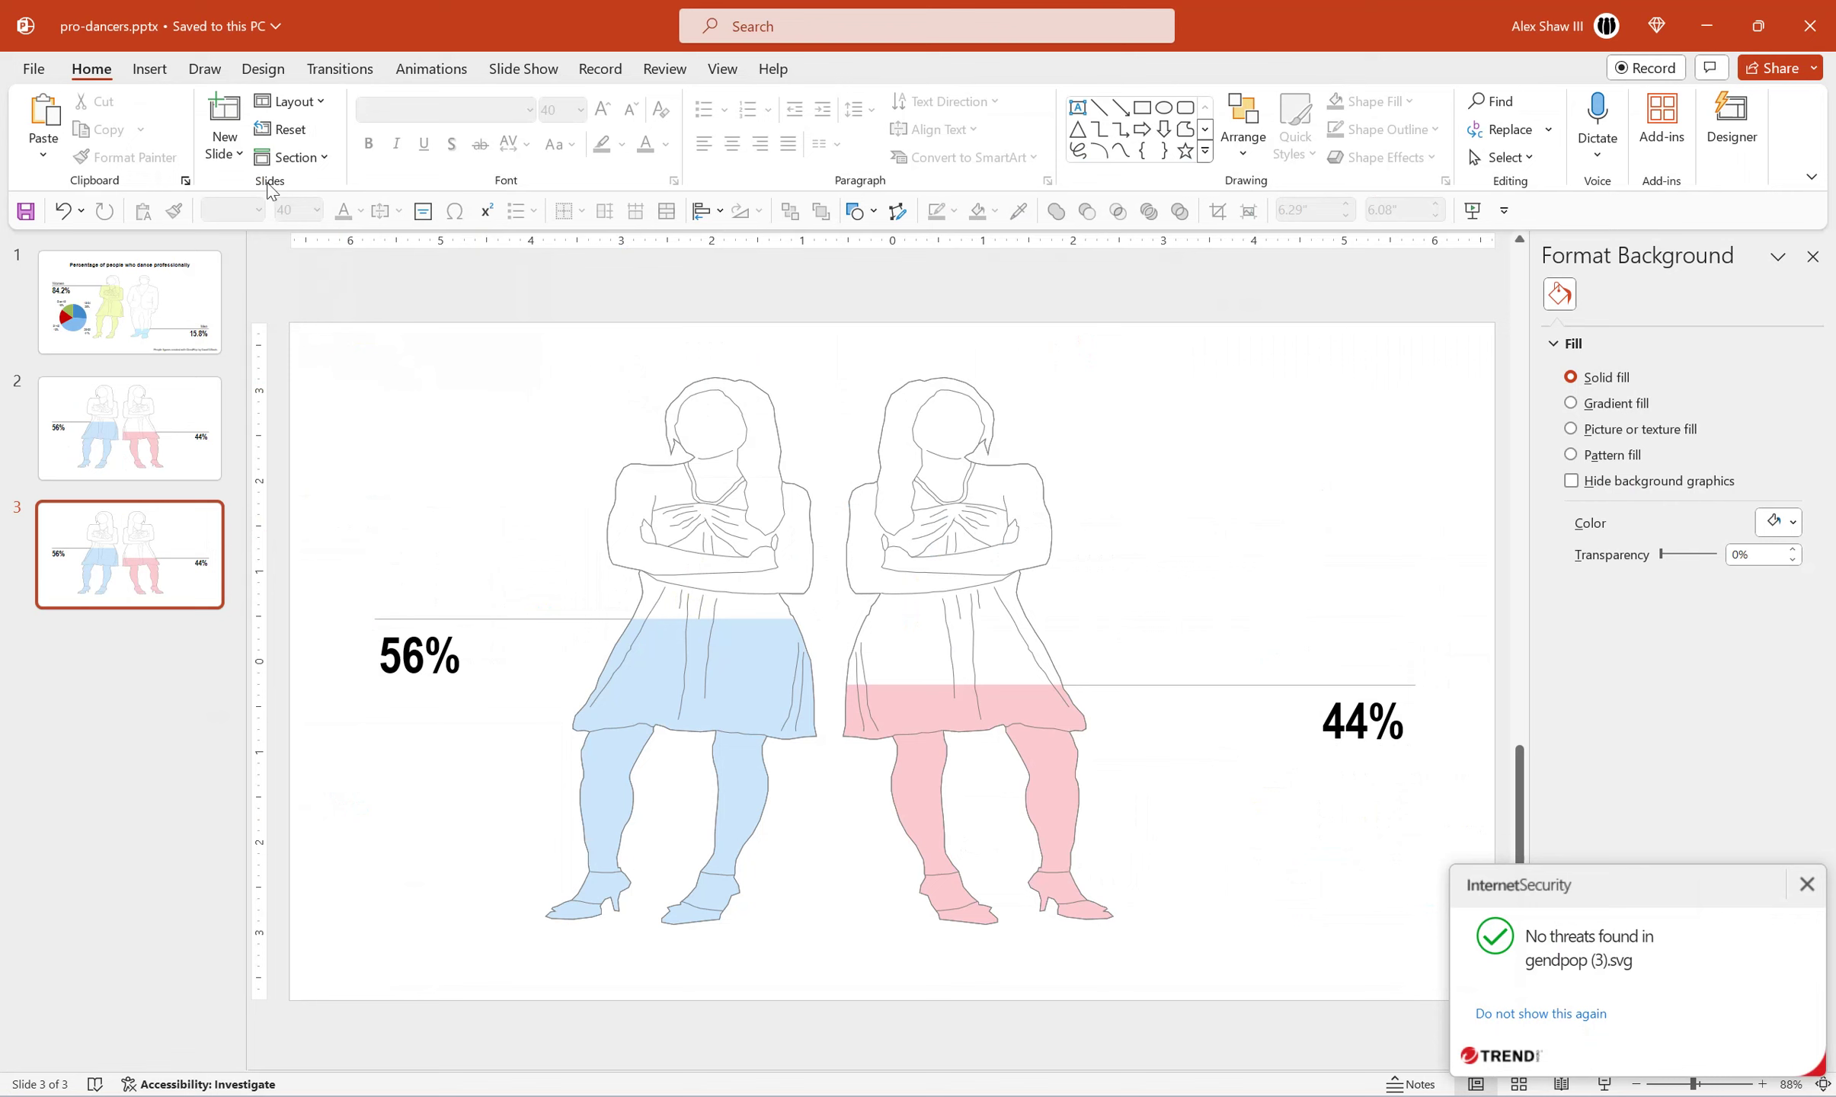
# Insert gendpop (3).svg onto slide 3 and move it to the slide's right side.
pyautogui.click(149, 76)
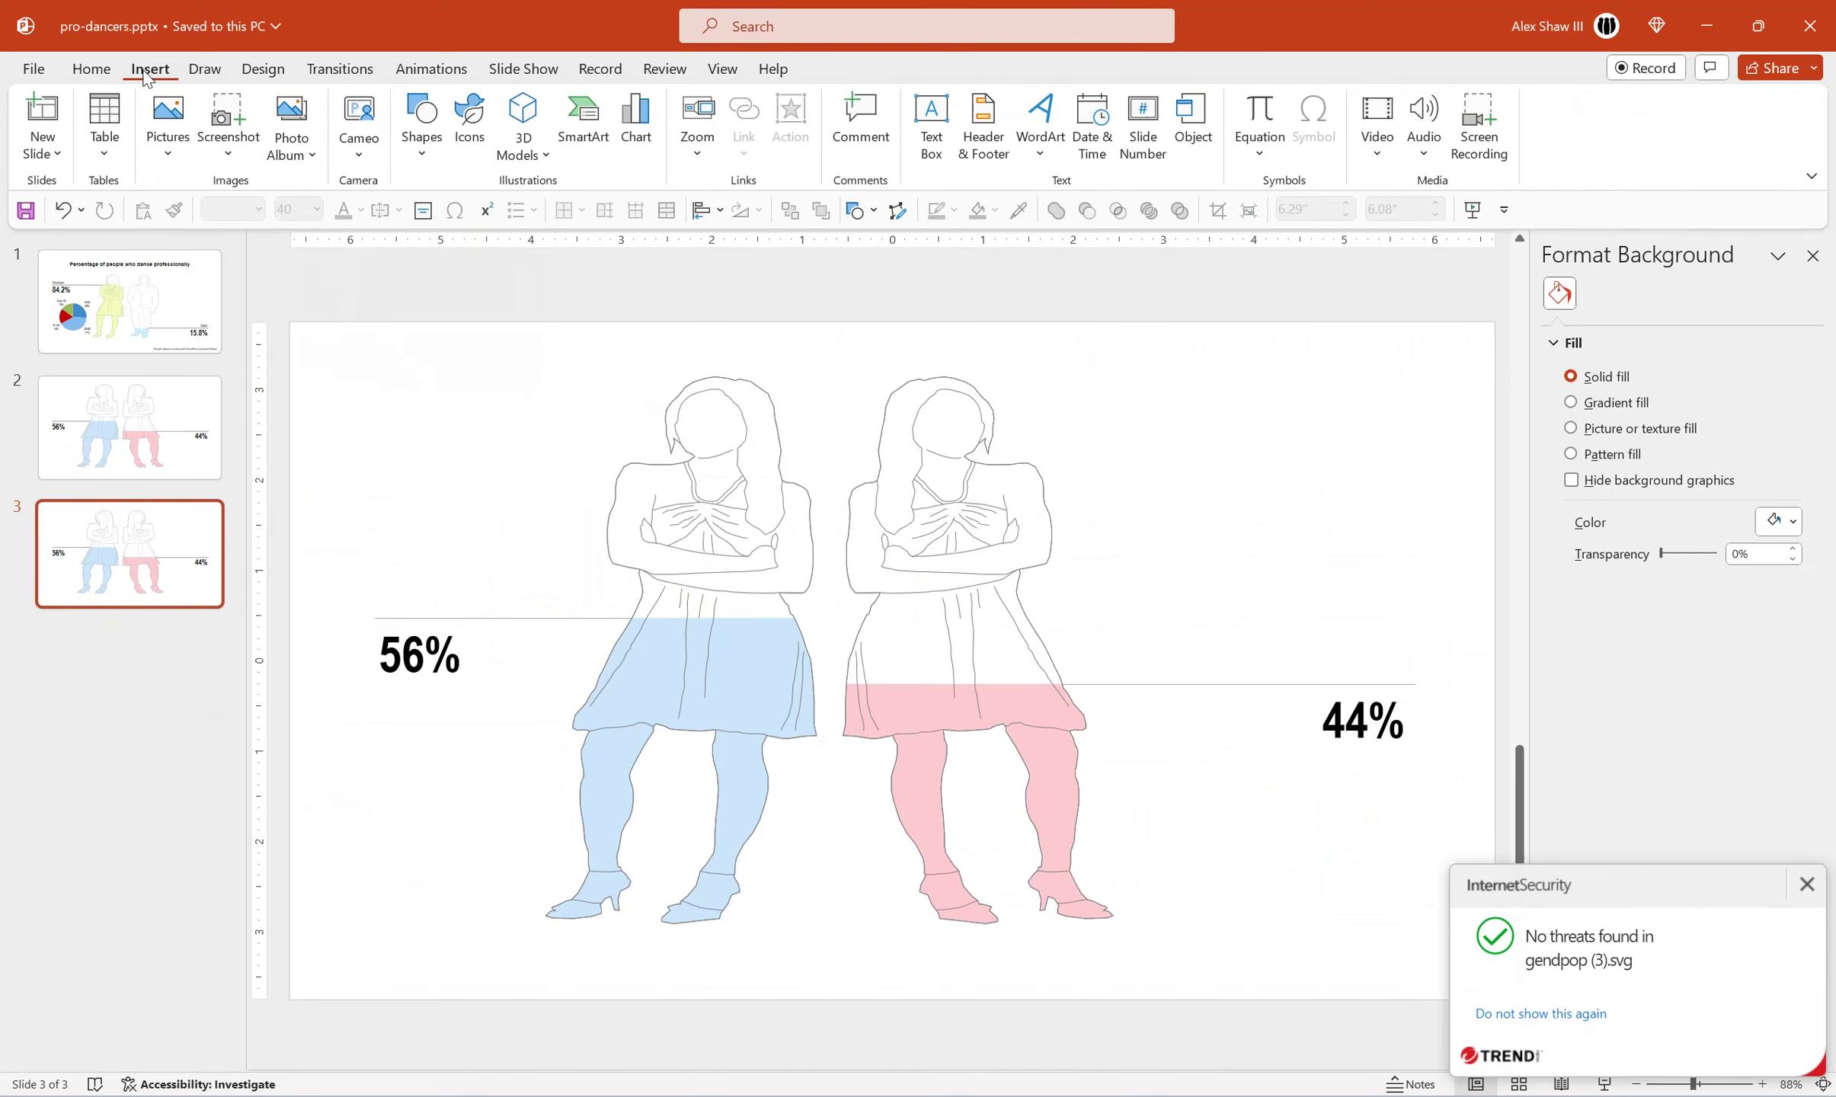
pyautogui.click(168, 156)
pyautogui.click(220, 229)
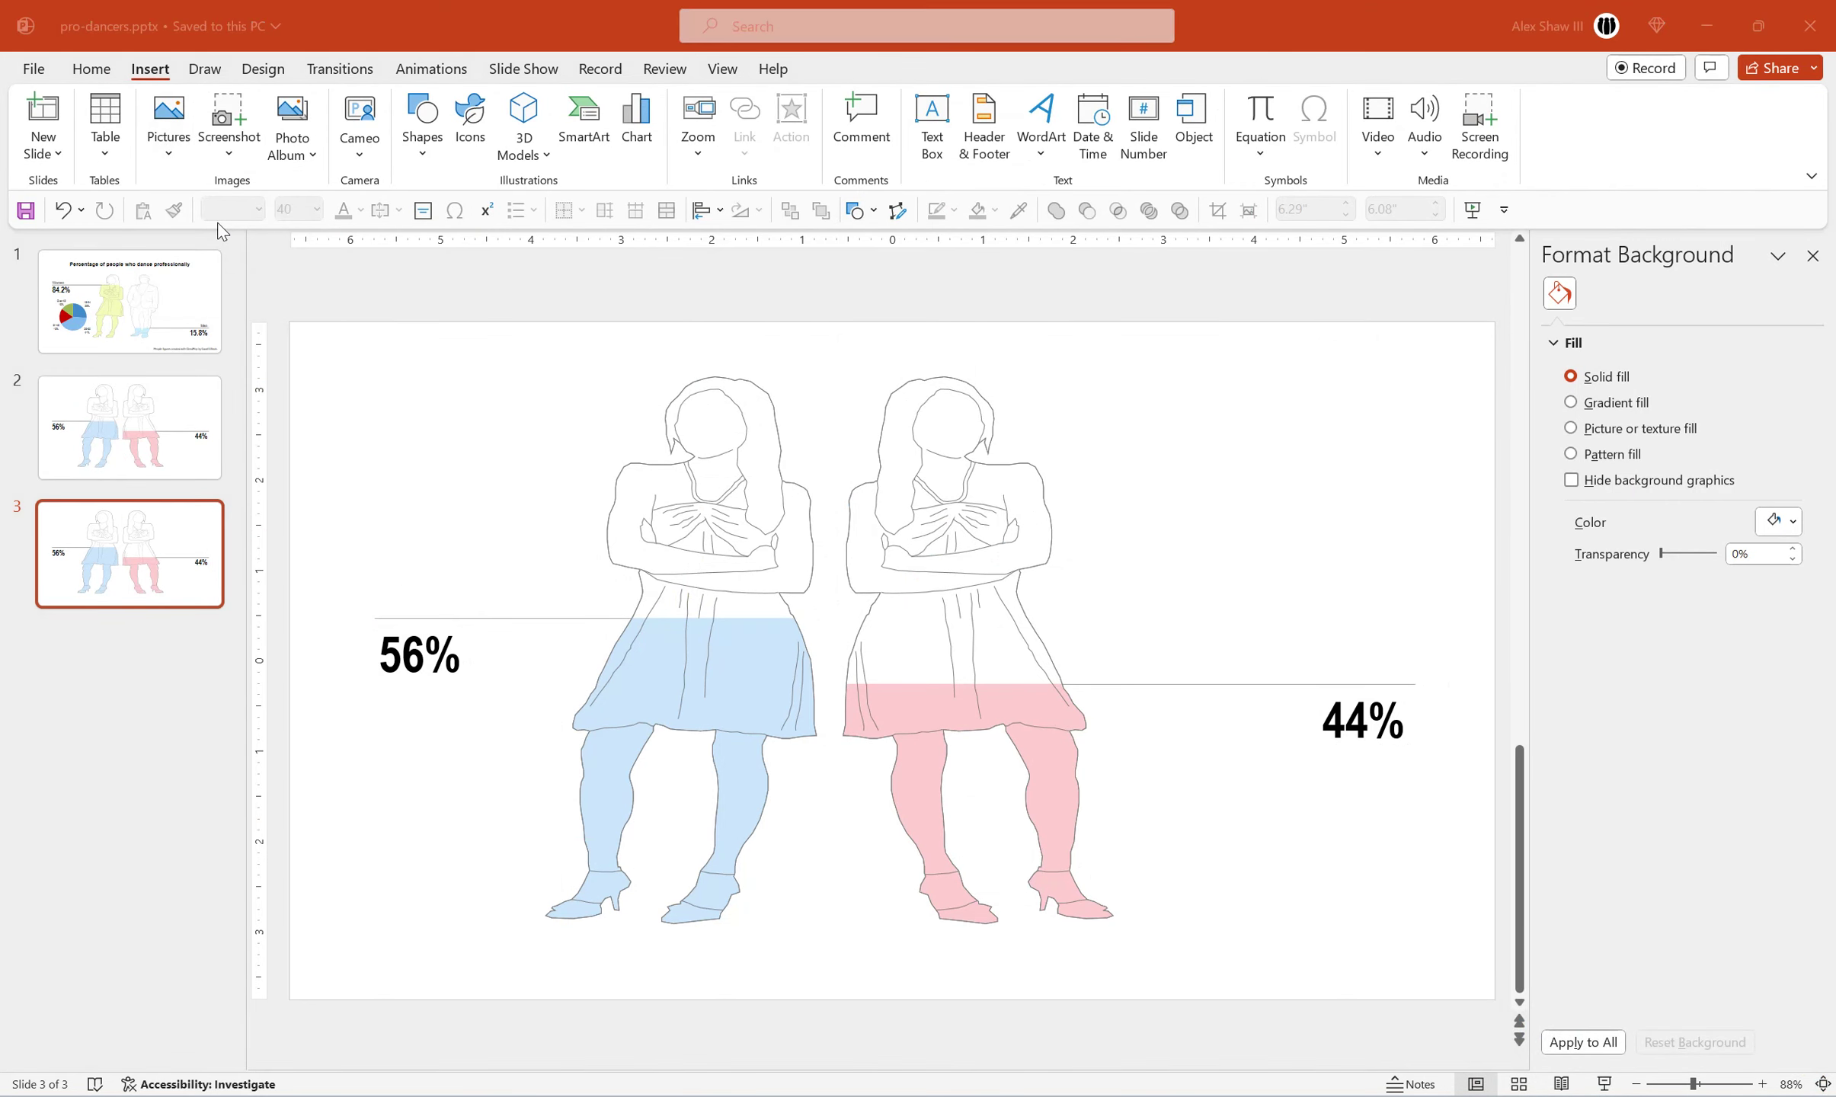
pyautogui.doubleClick(324, 200)
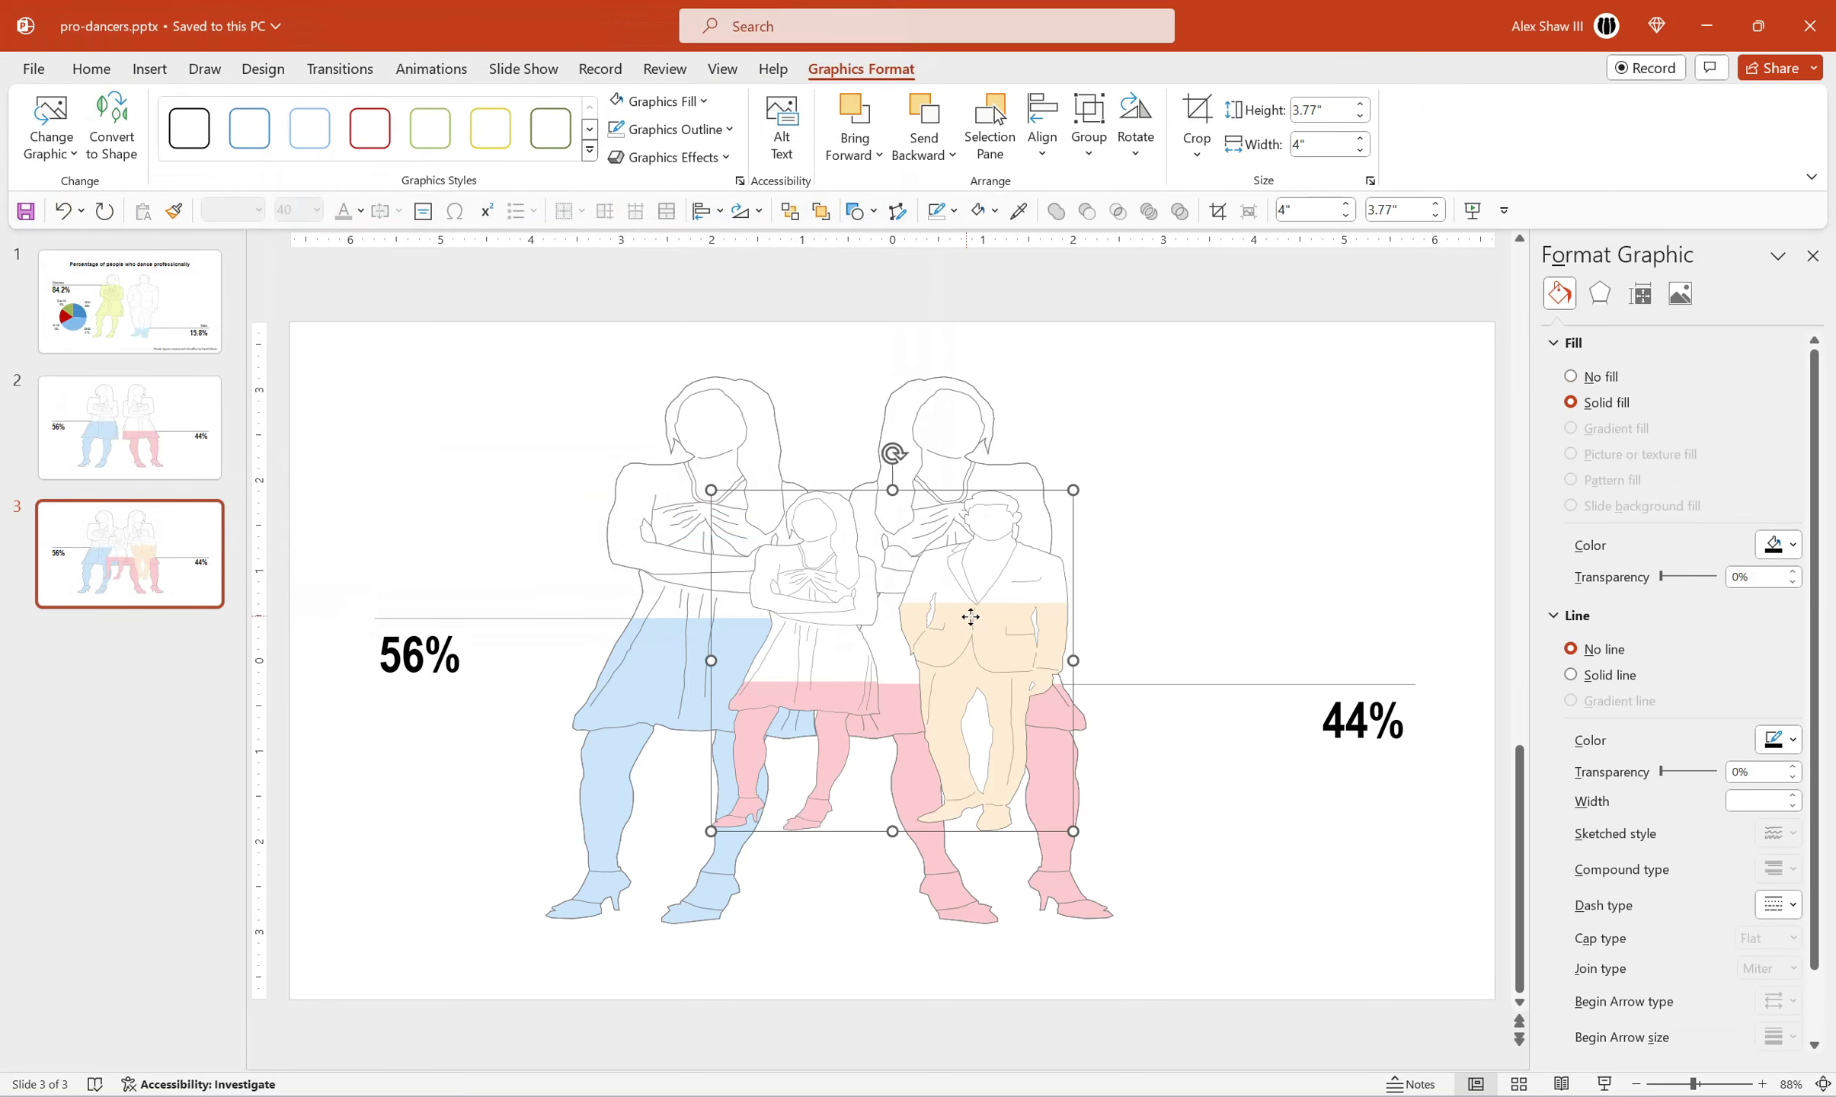
pyautogui.moveTo(970, 617); pyautogui.dragTo(1249, 638)
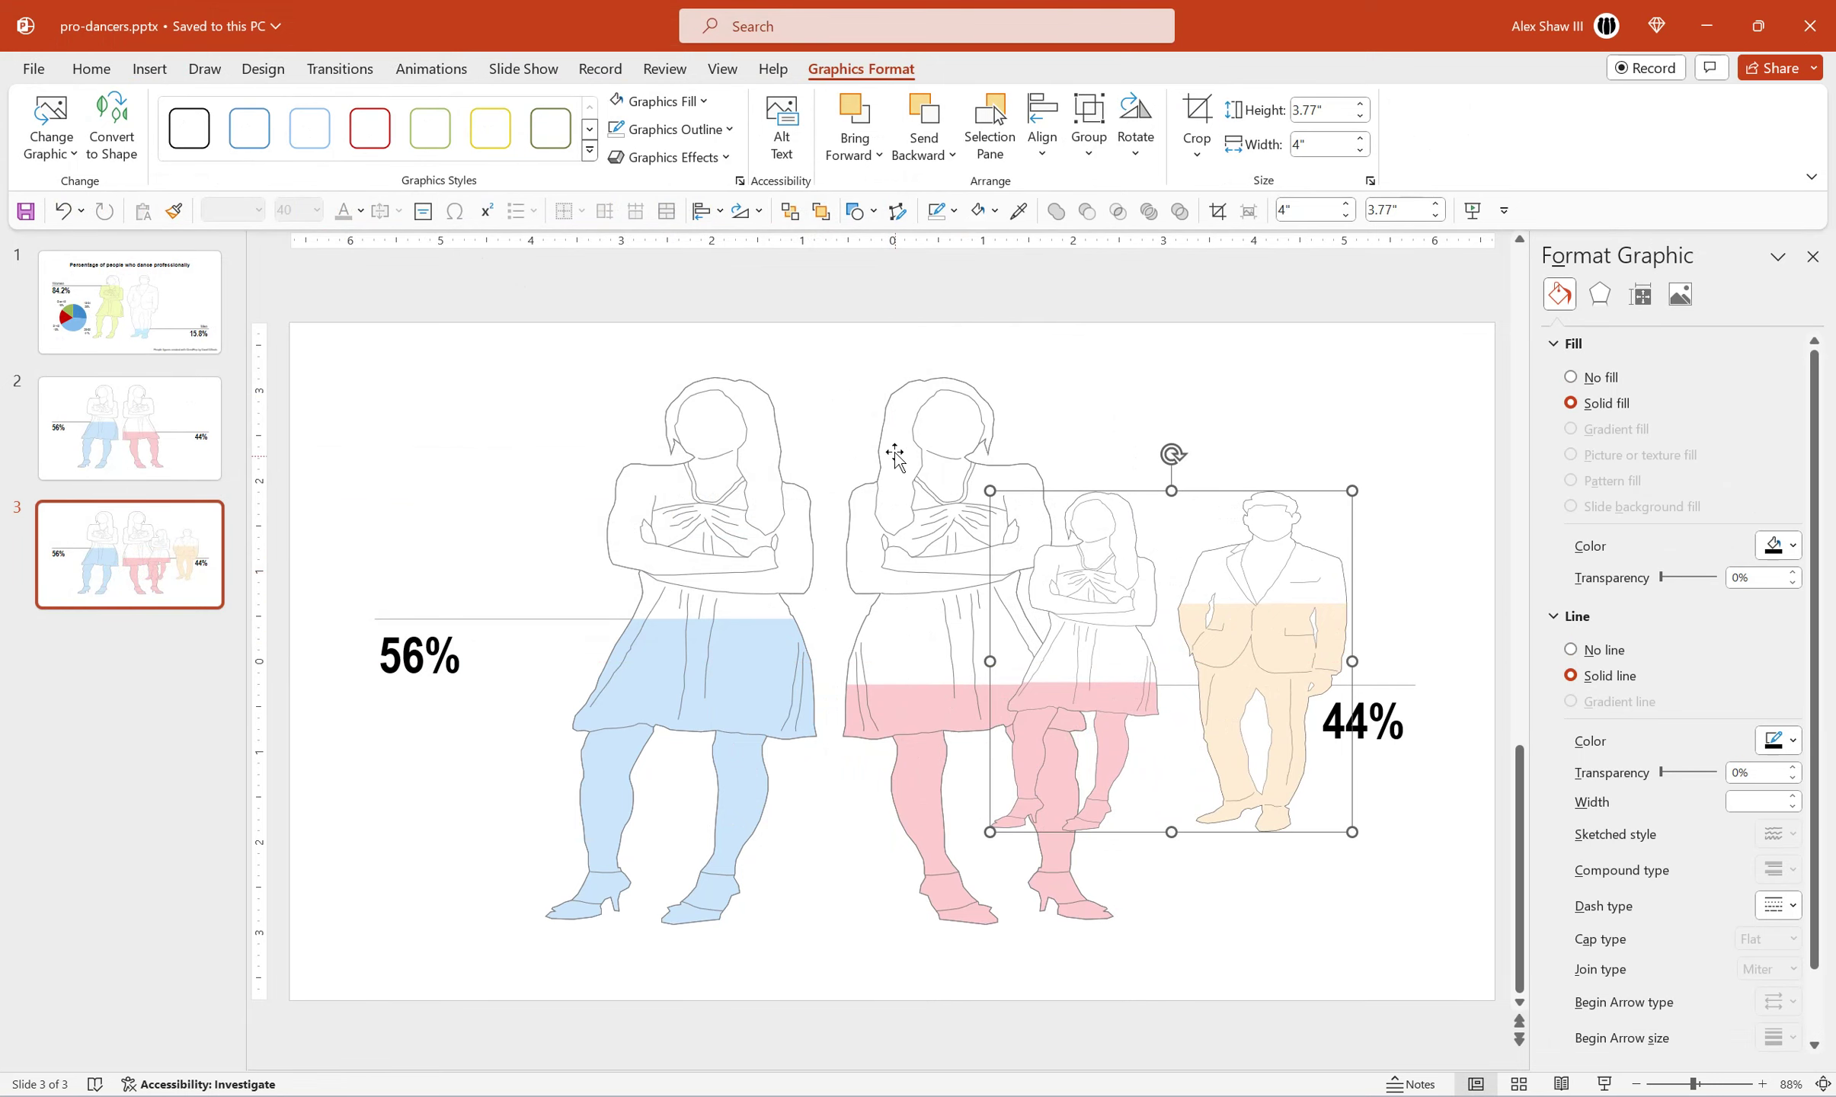
pyautogui.hotkey('alt', 'Tab')
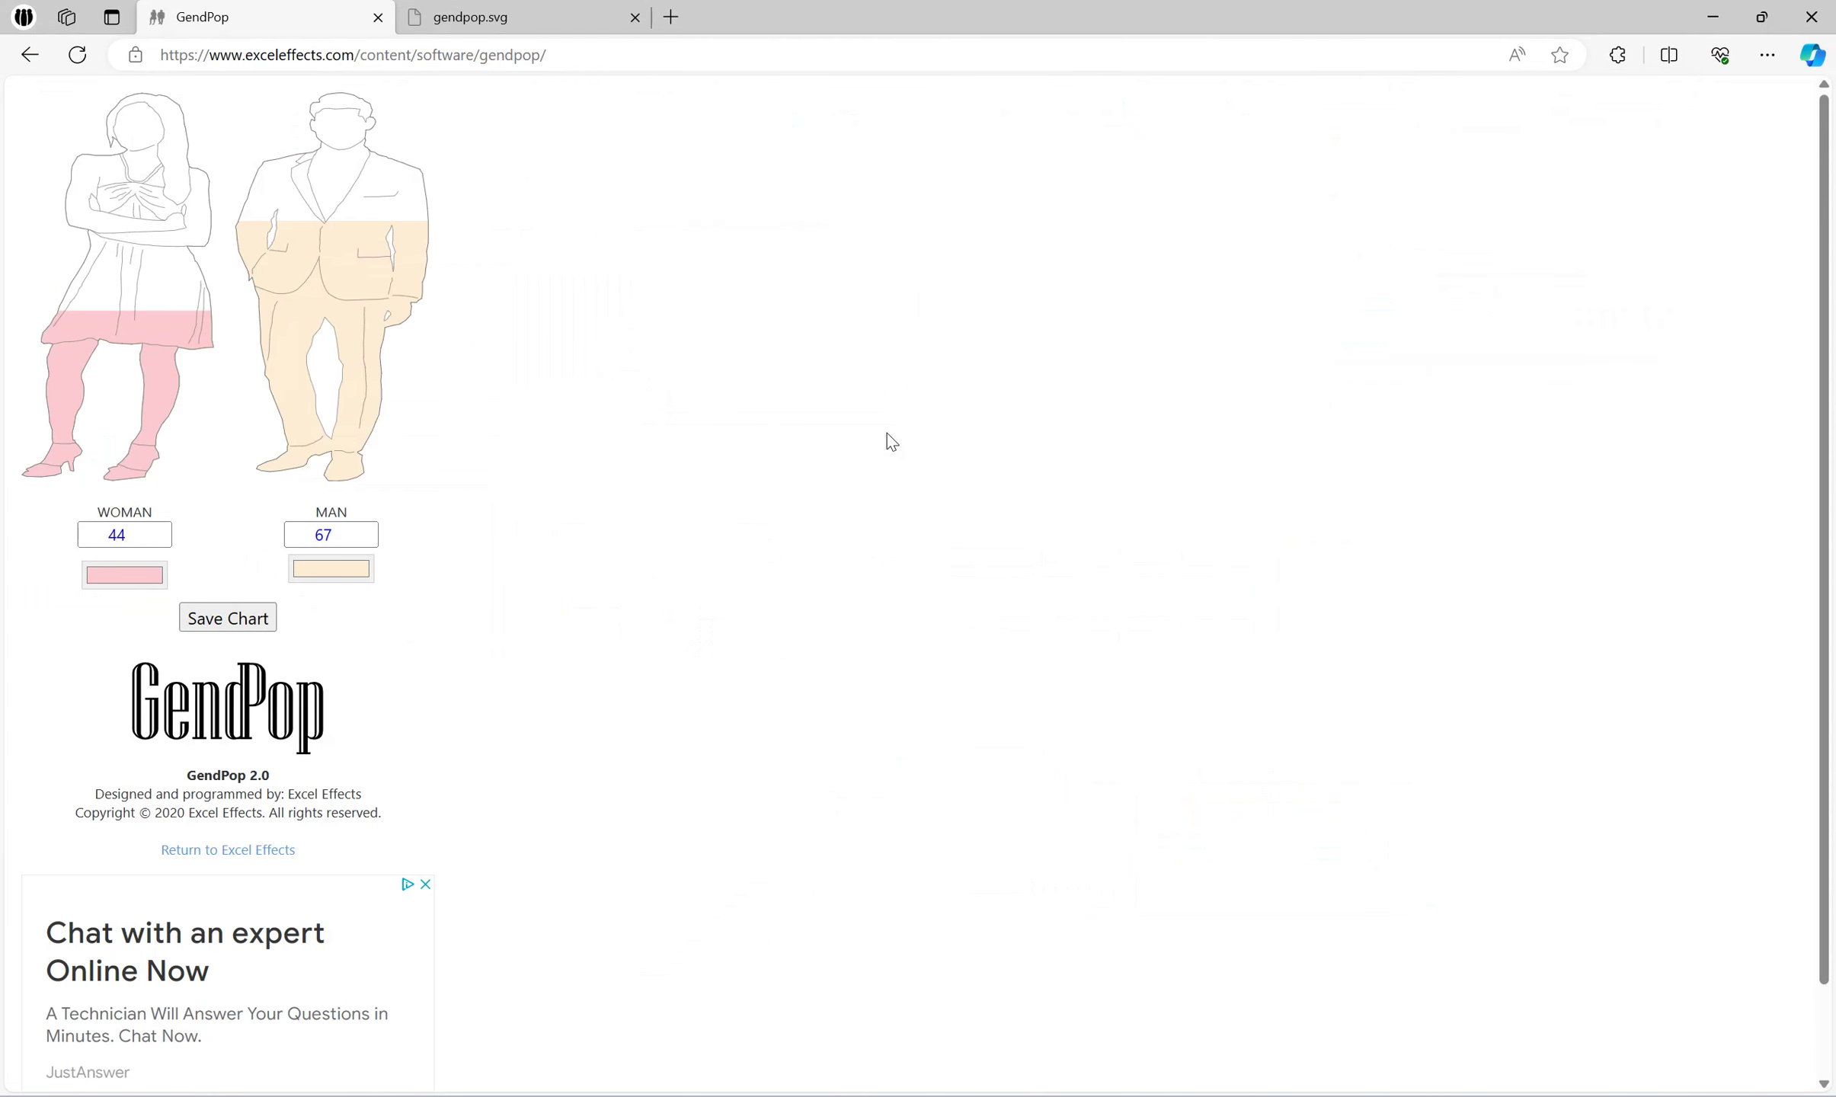
# Replace the man's value of 67 with 33 in GendPop.
pyautogui.click(333, 572)
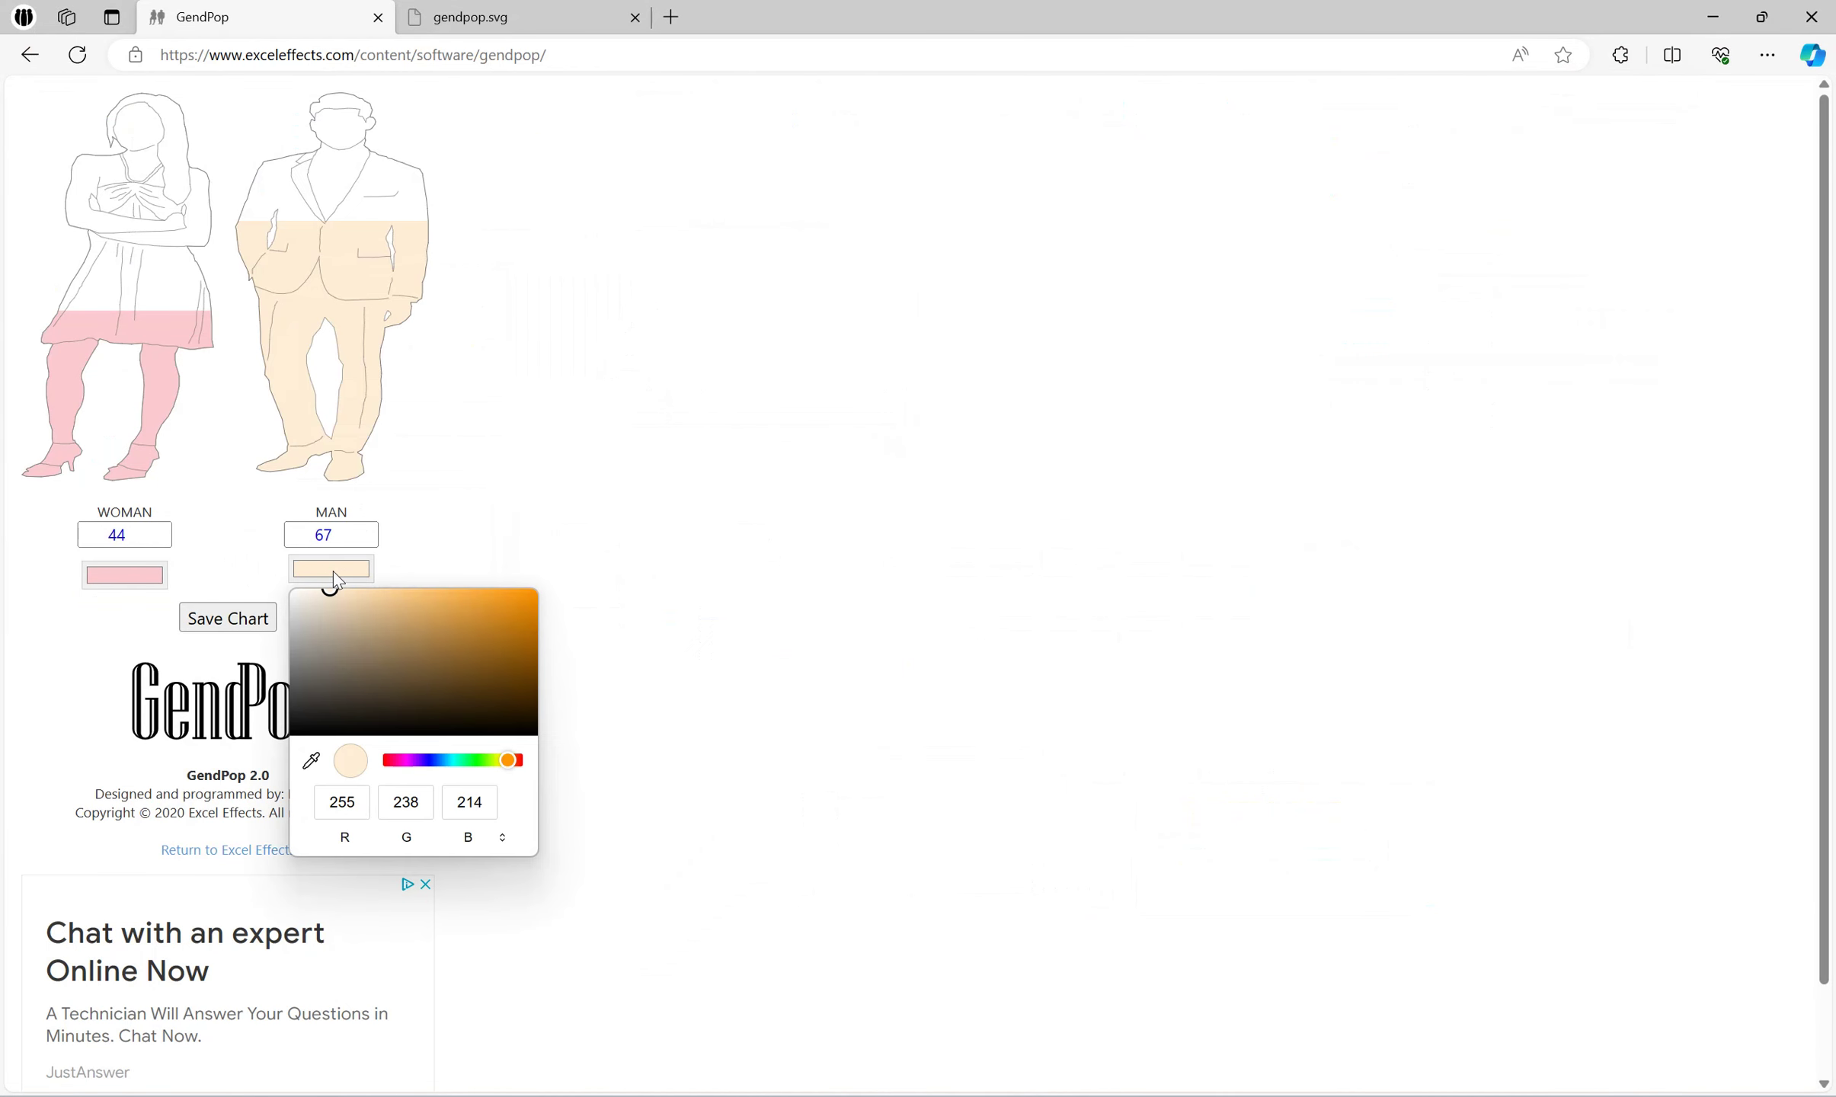
pyautogui.click(333, 535)
pyautogui.doubleClick(333, 535)
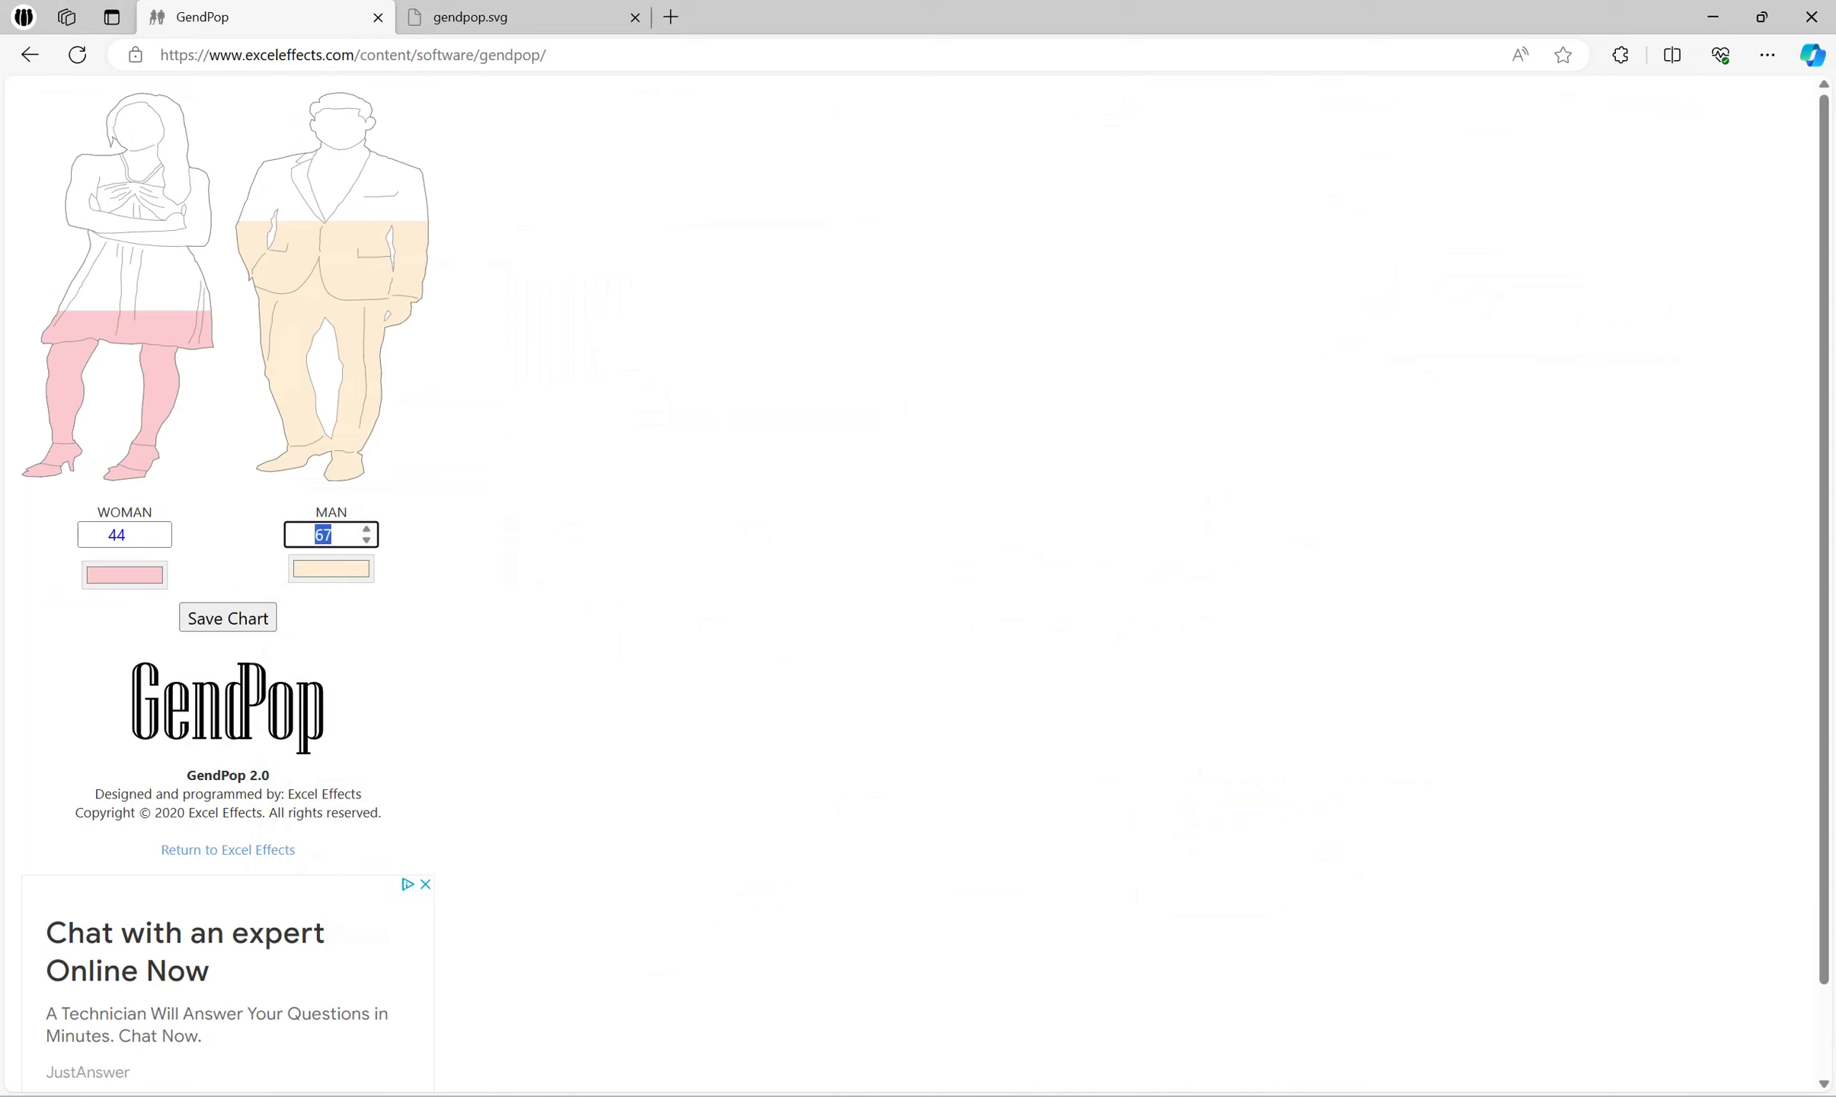
pyautogui.write('33')
pyautogui.click(449, 563)
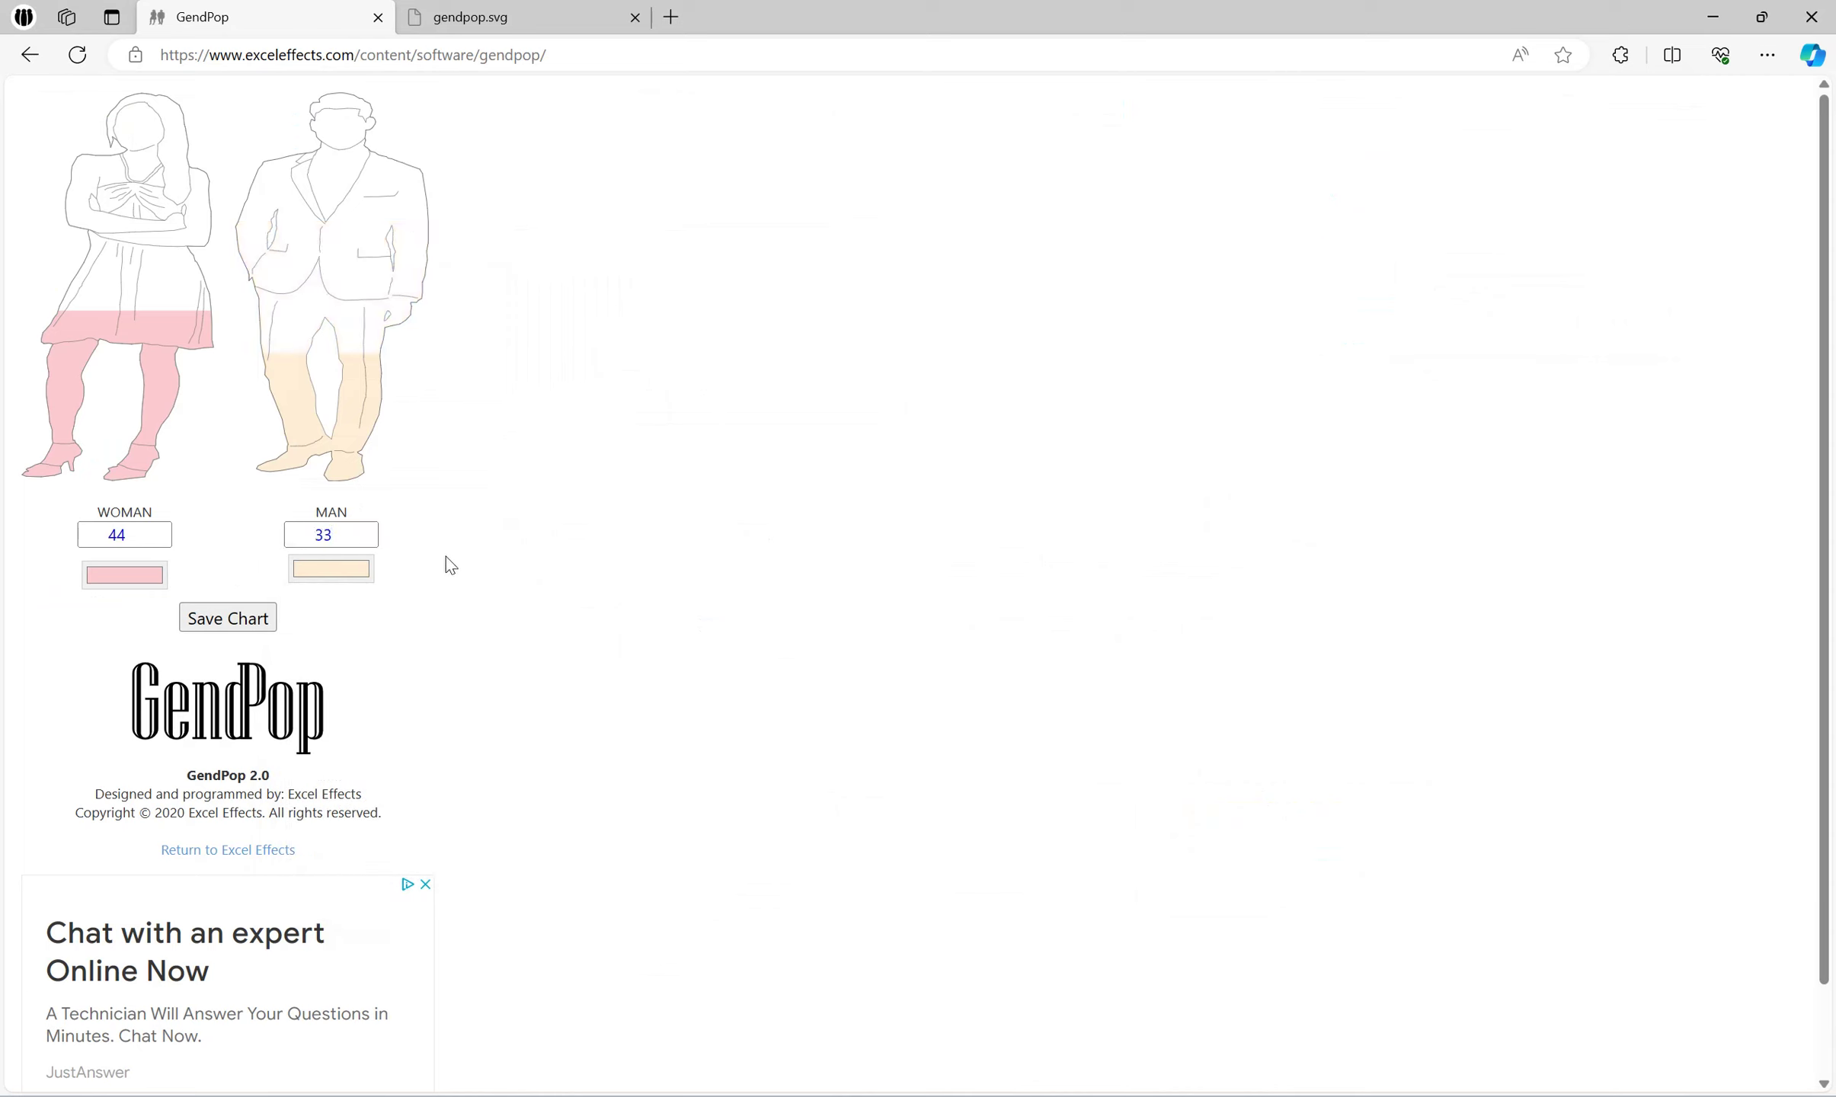
# Colour the man's fill pale aqua (214, 255, 252) and save the chart as gendpop (4).svg.
pyautogui.click(356, 583)
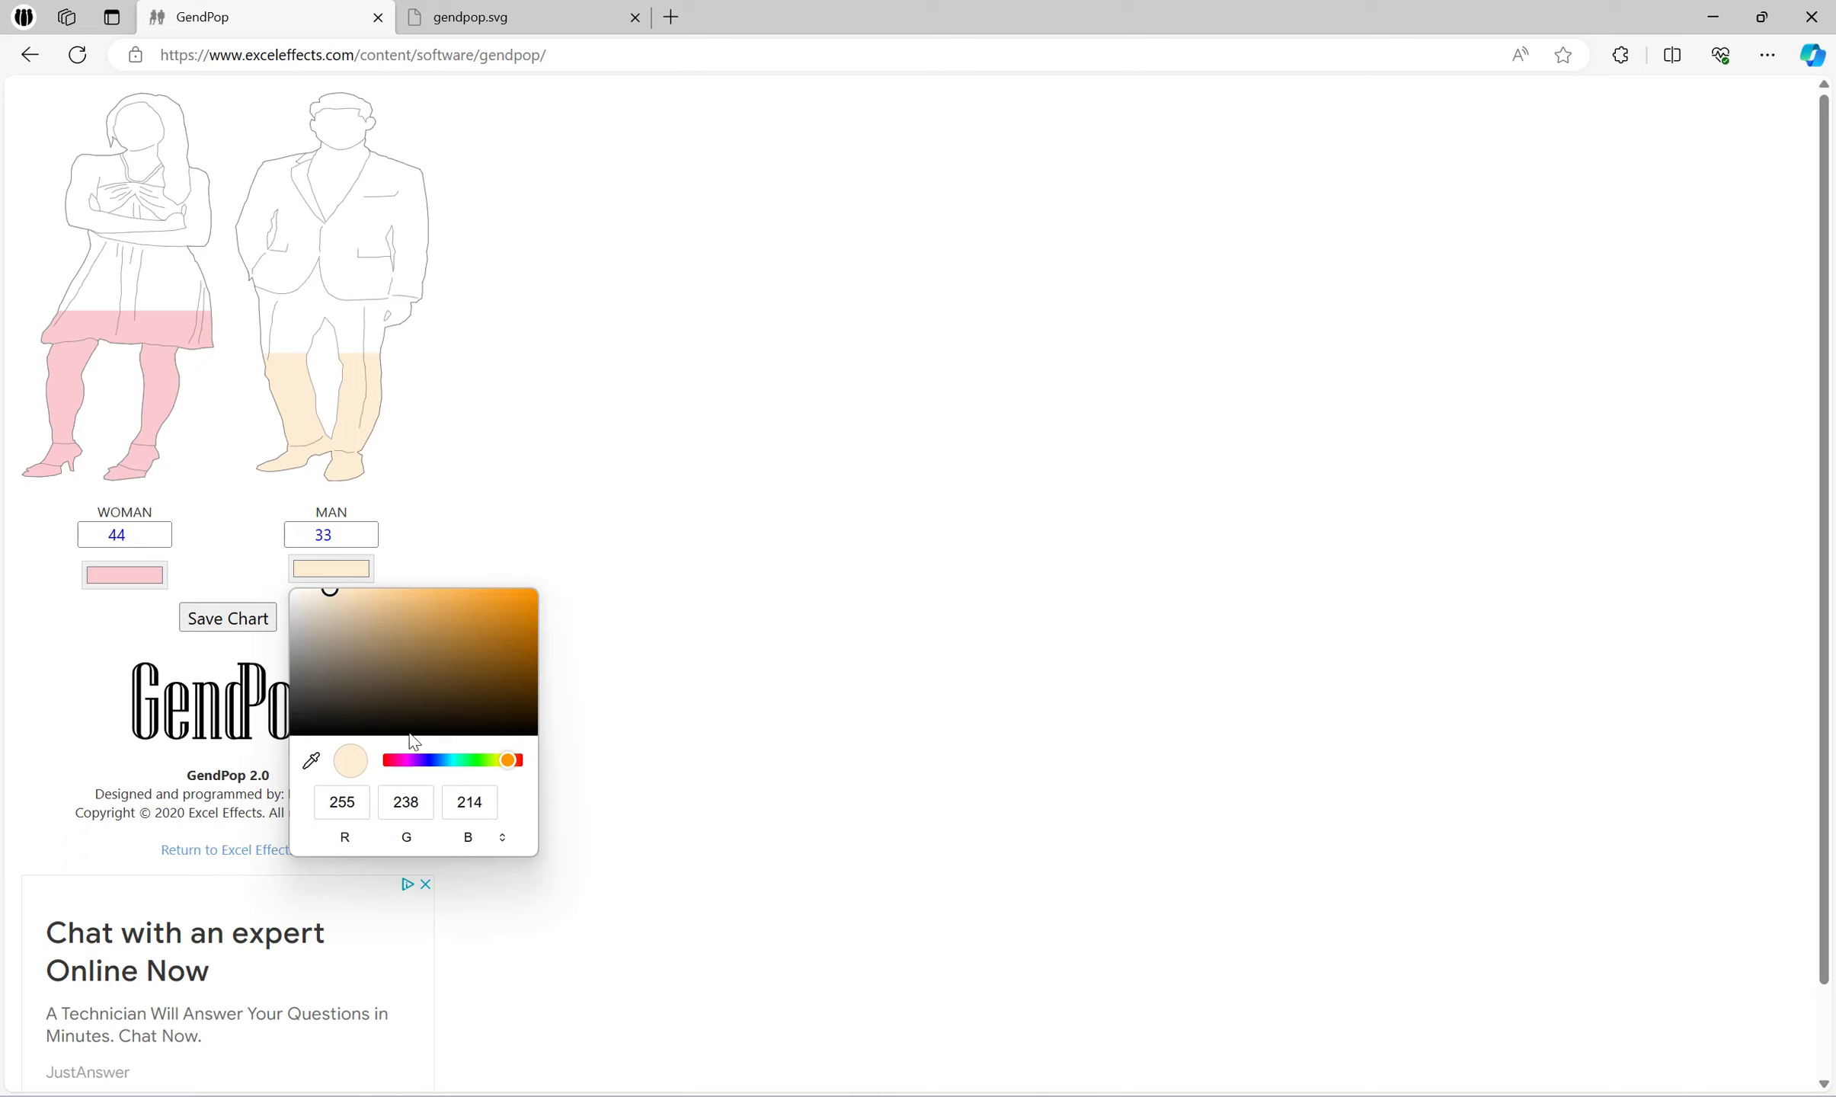
pyautogui.click(482, 760)
pyautogui.click(465, 761)
pyautogui.click(452, 764)
pyautogui.click(455, 764)
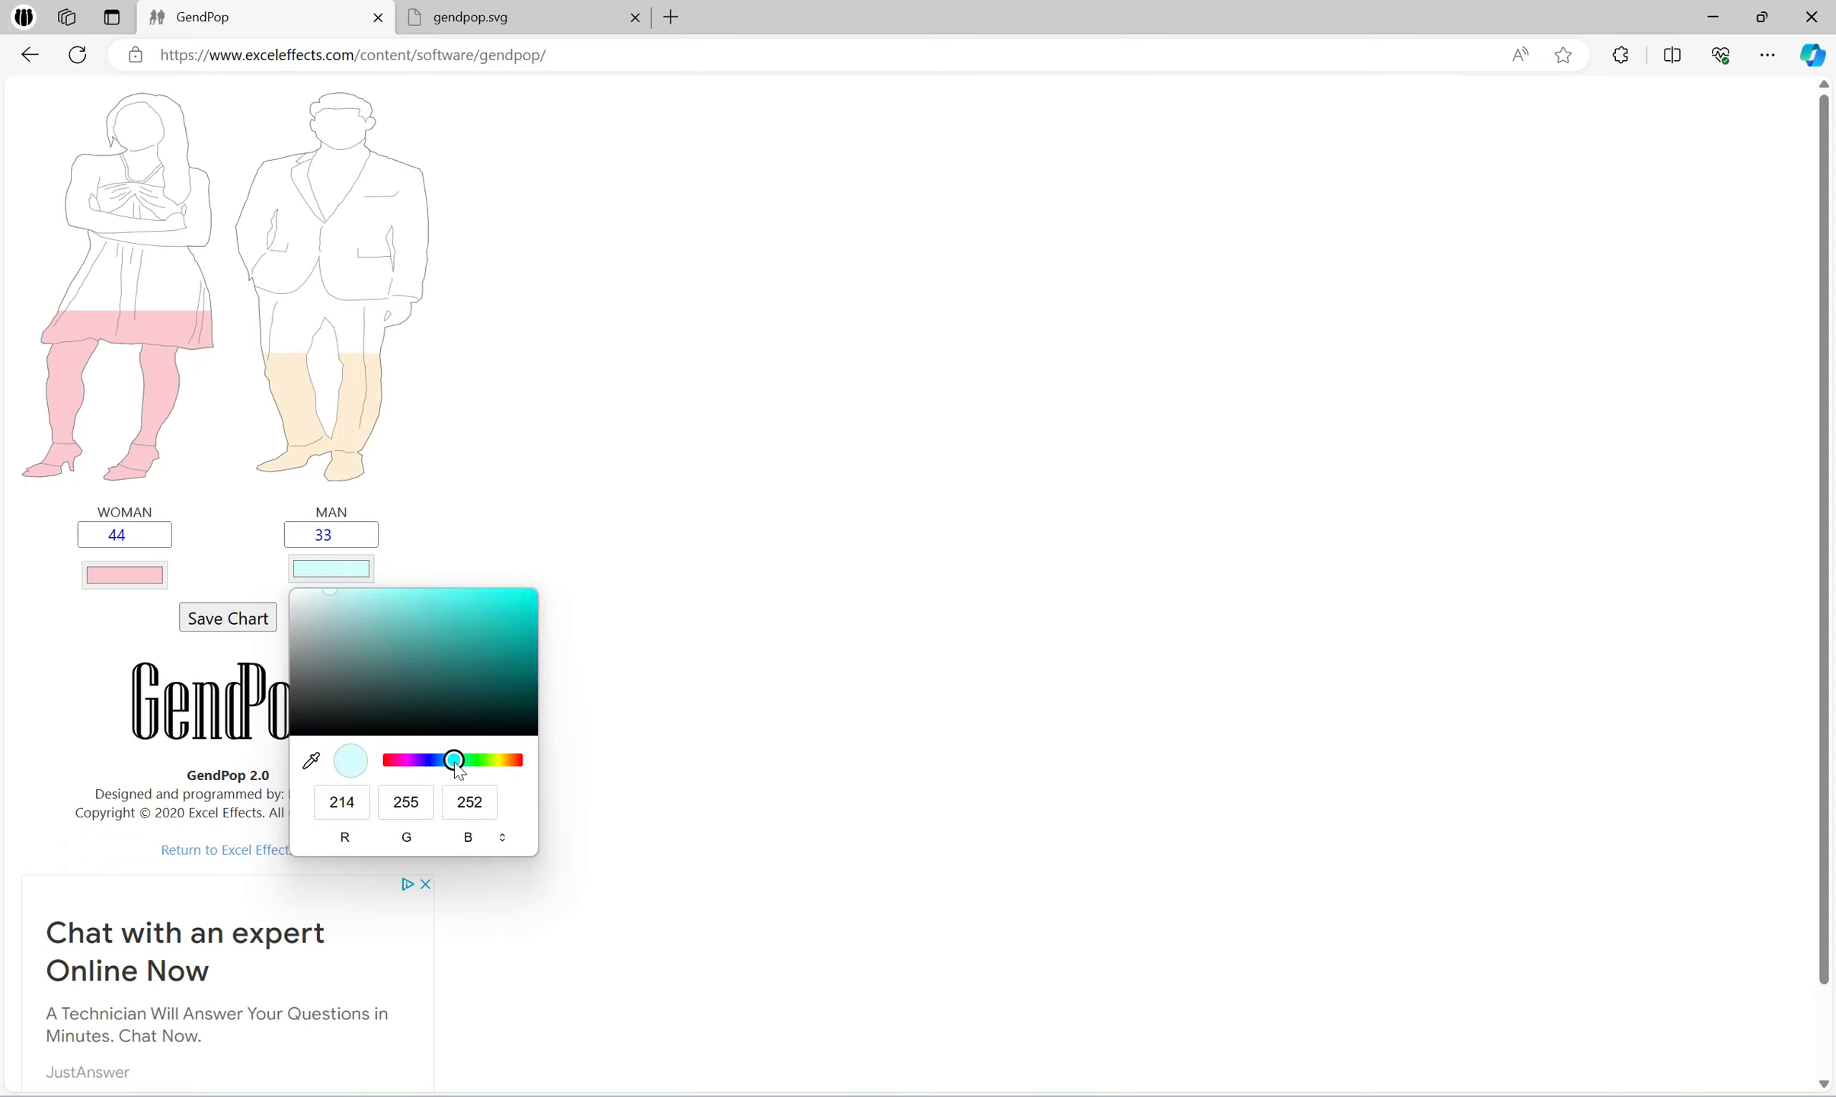
pyautogui.click(533, 483)
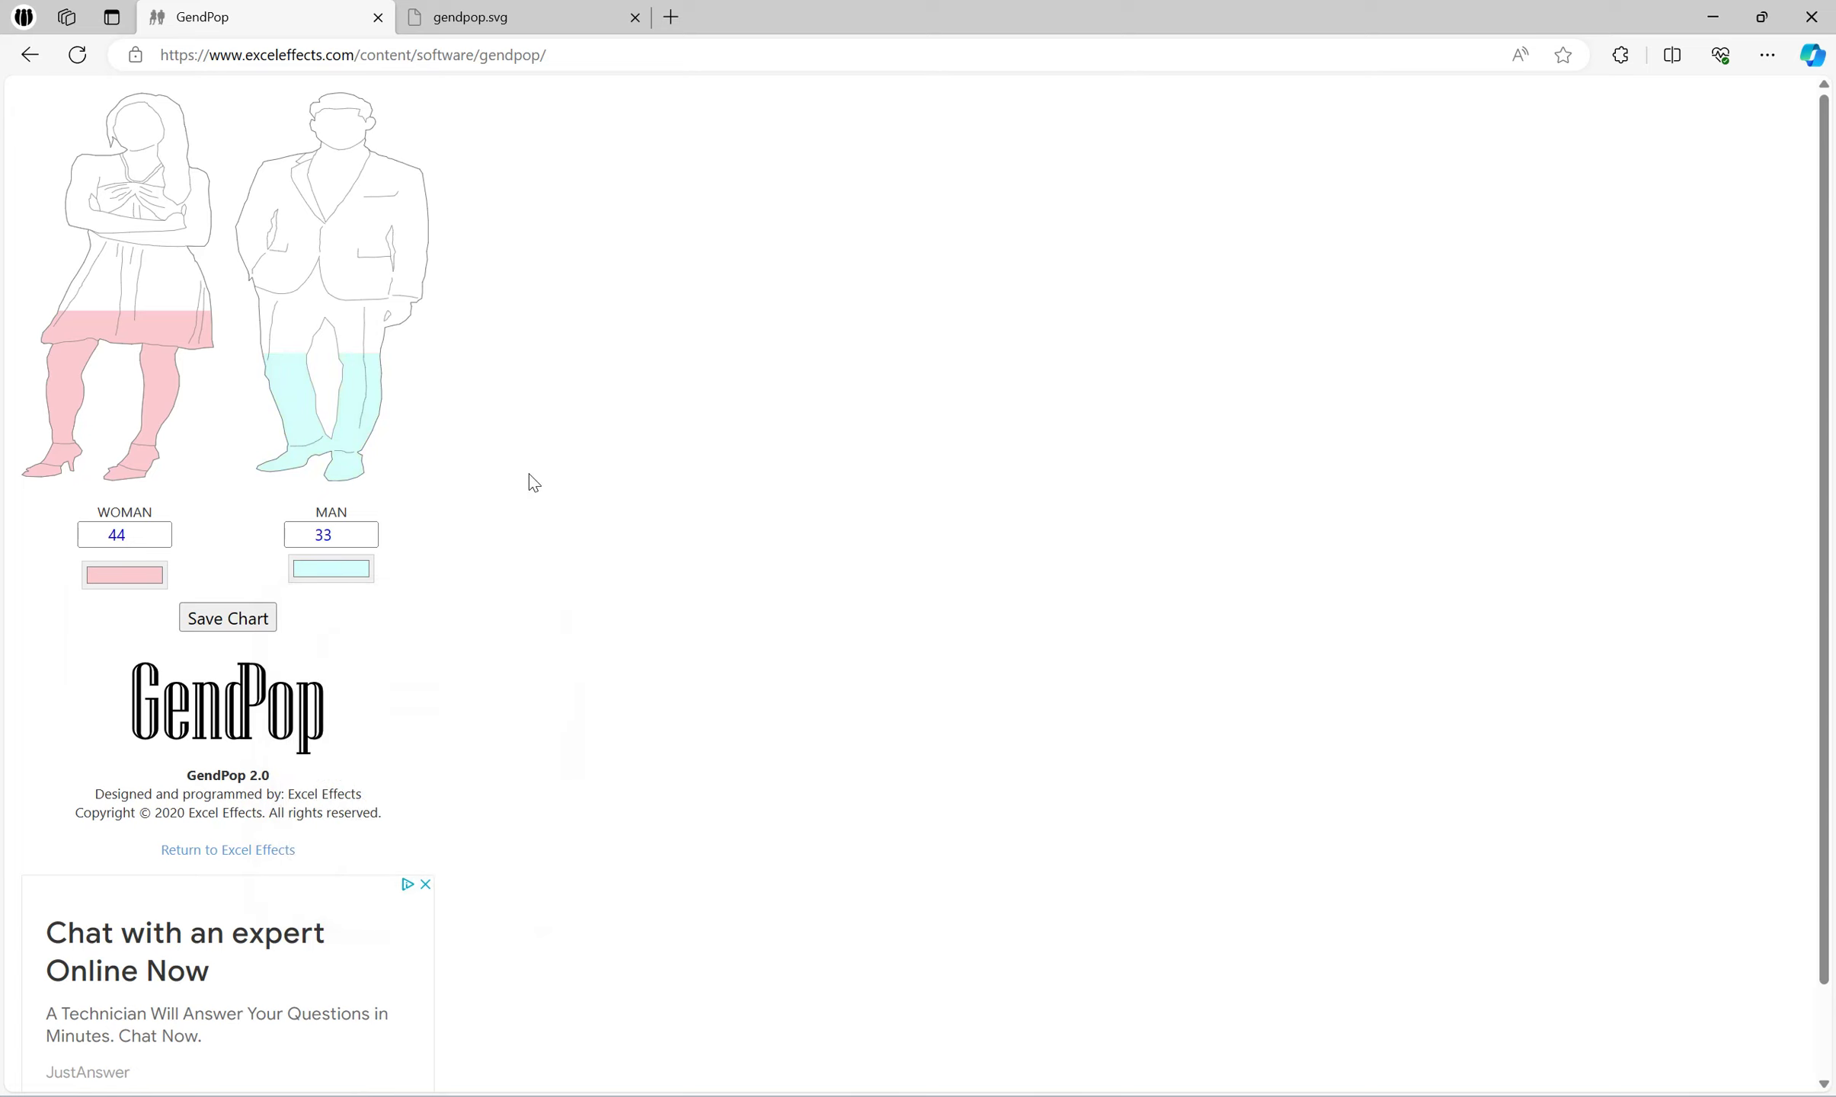
pyautogui.click(244, 619)
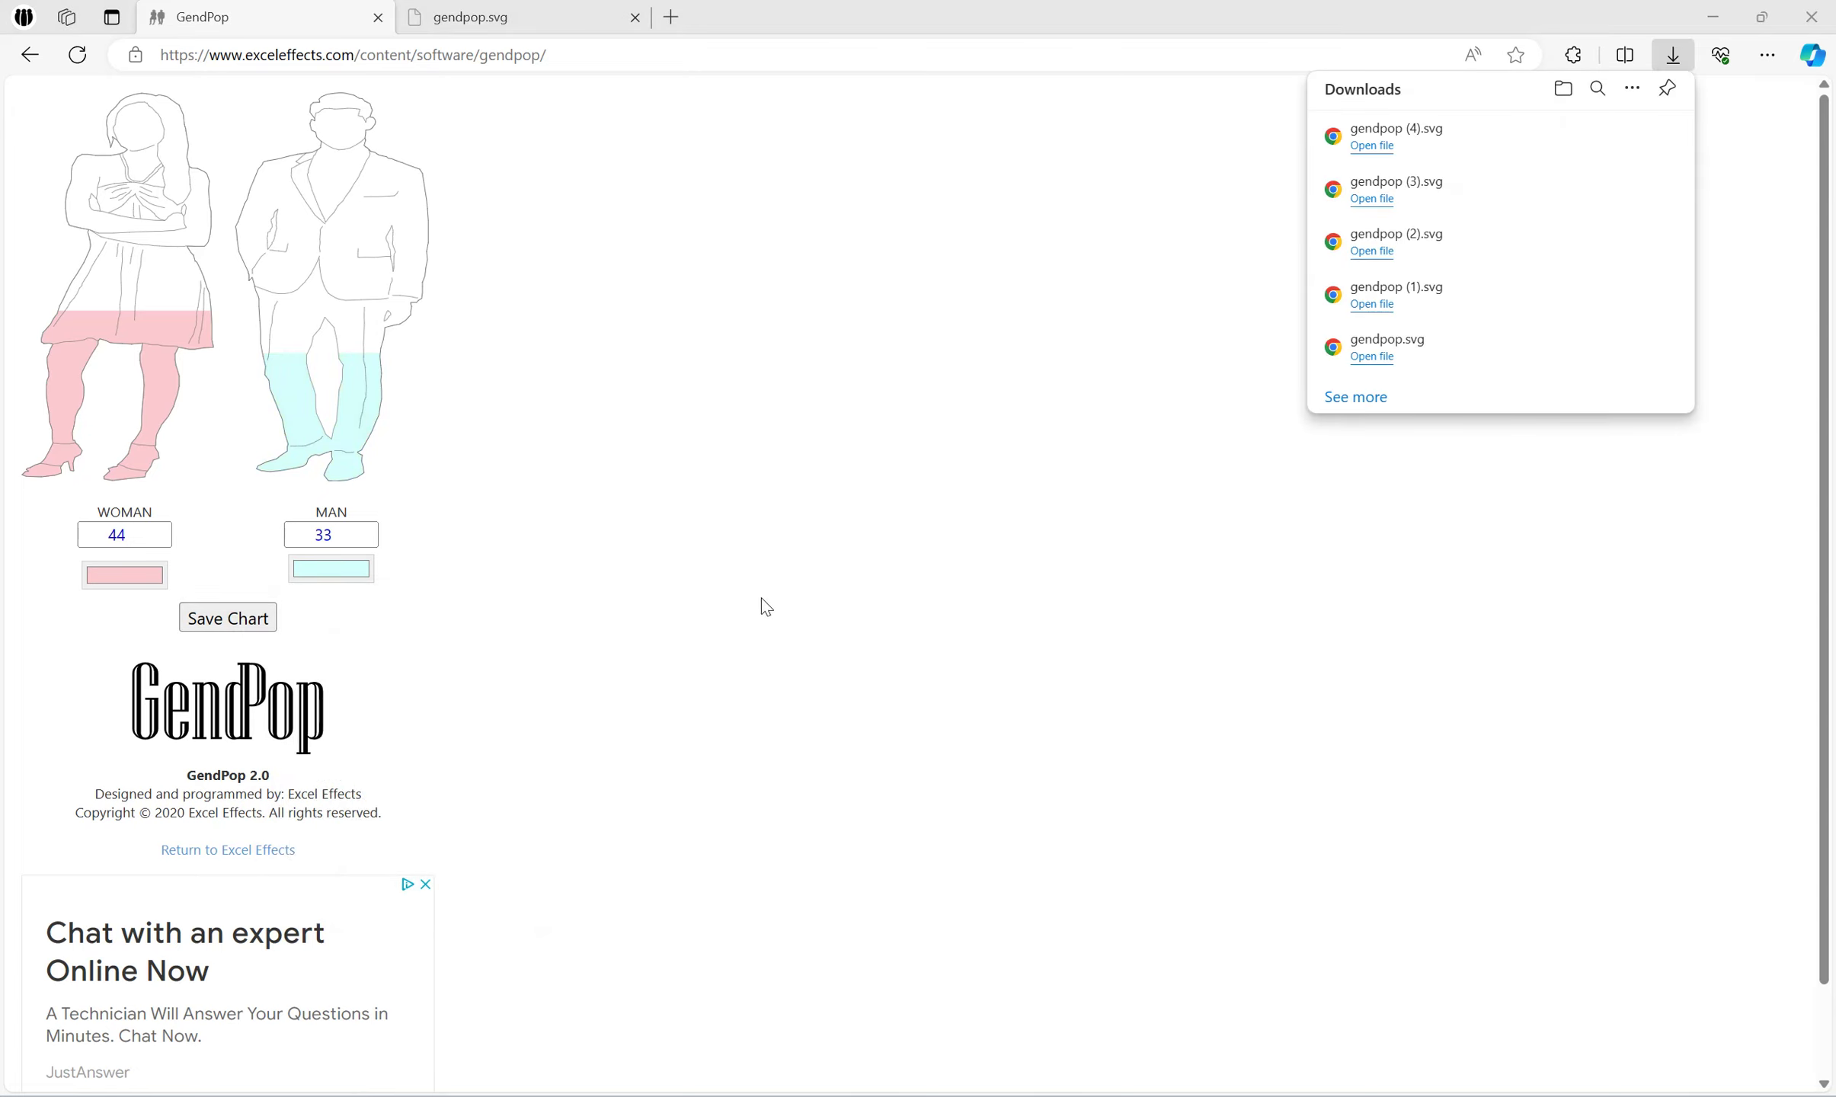
pyautogui.hotkey('alt', 'Tab')
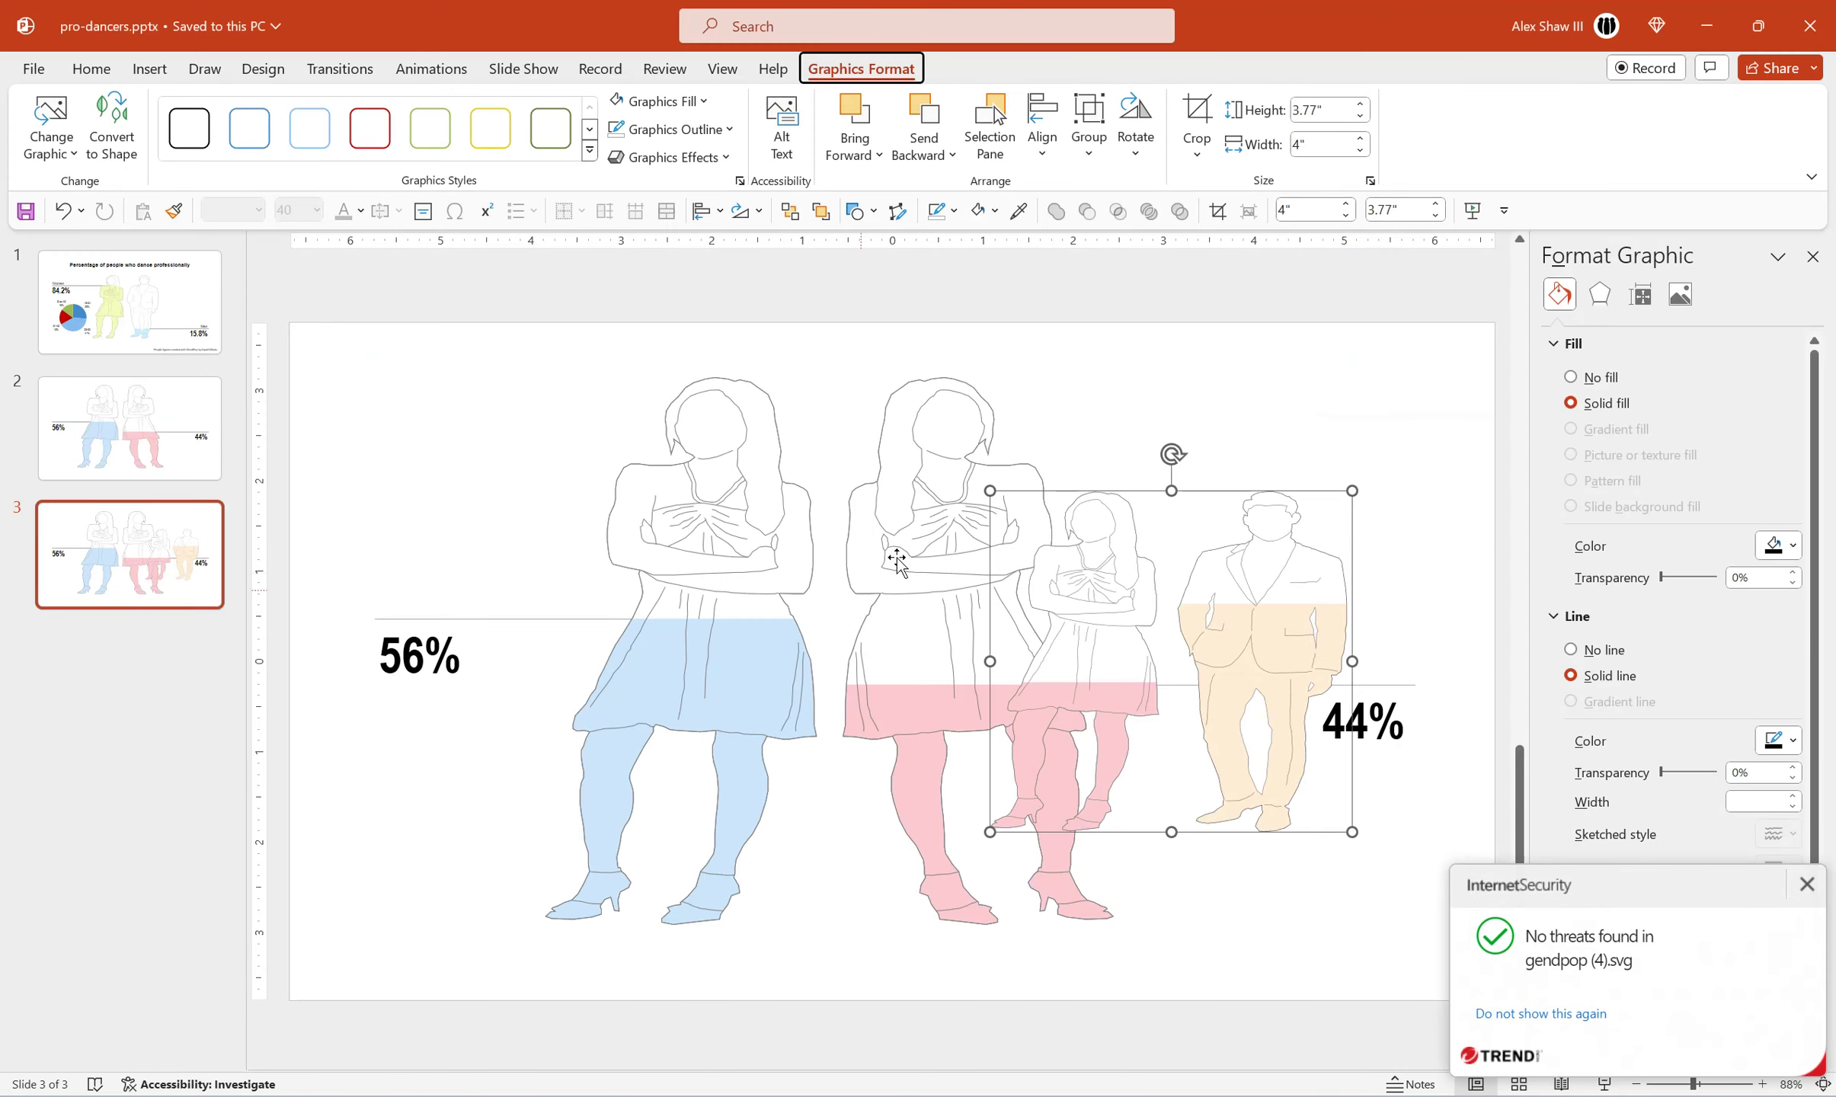
# Insert gendpop (4).svg onto slide 3 and move the cyan-legged chart toward the right.
pyautogui.press('alt')
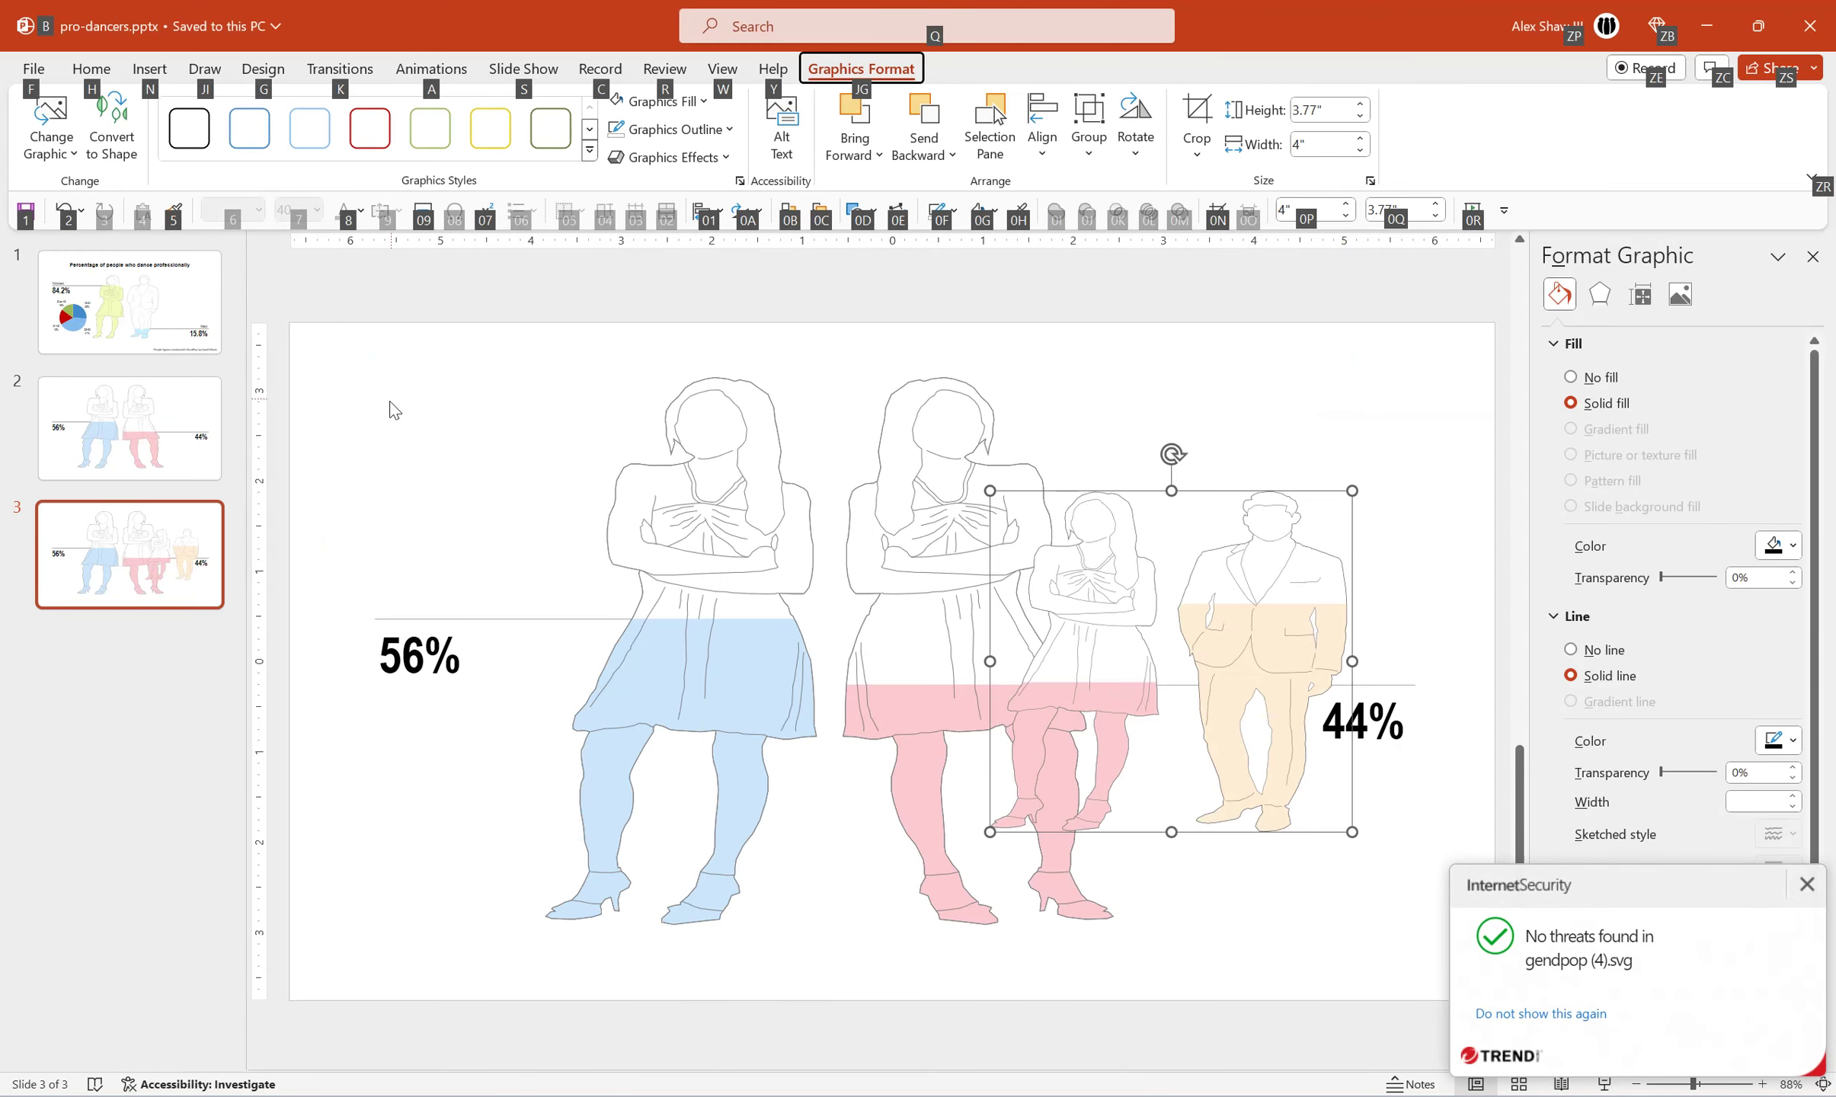
pyautogui.click(395, 409)
pyautogui.click(151, 69)
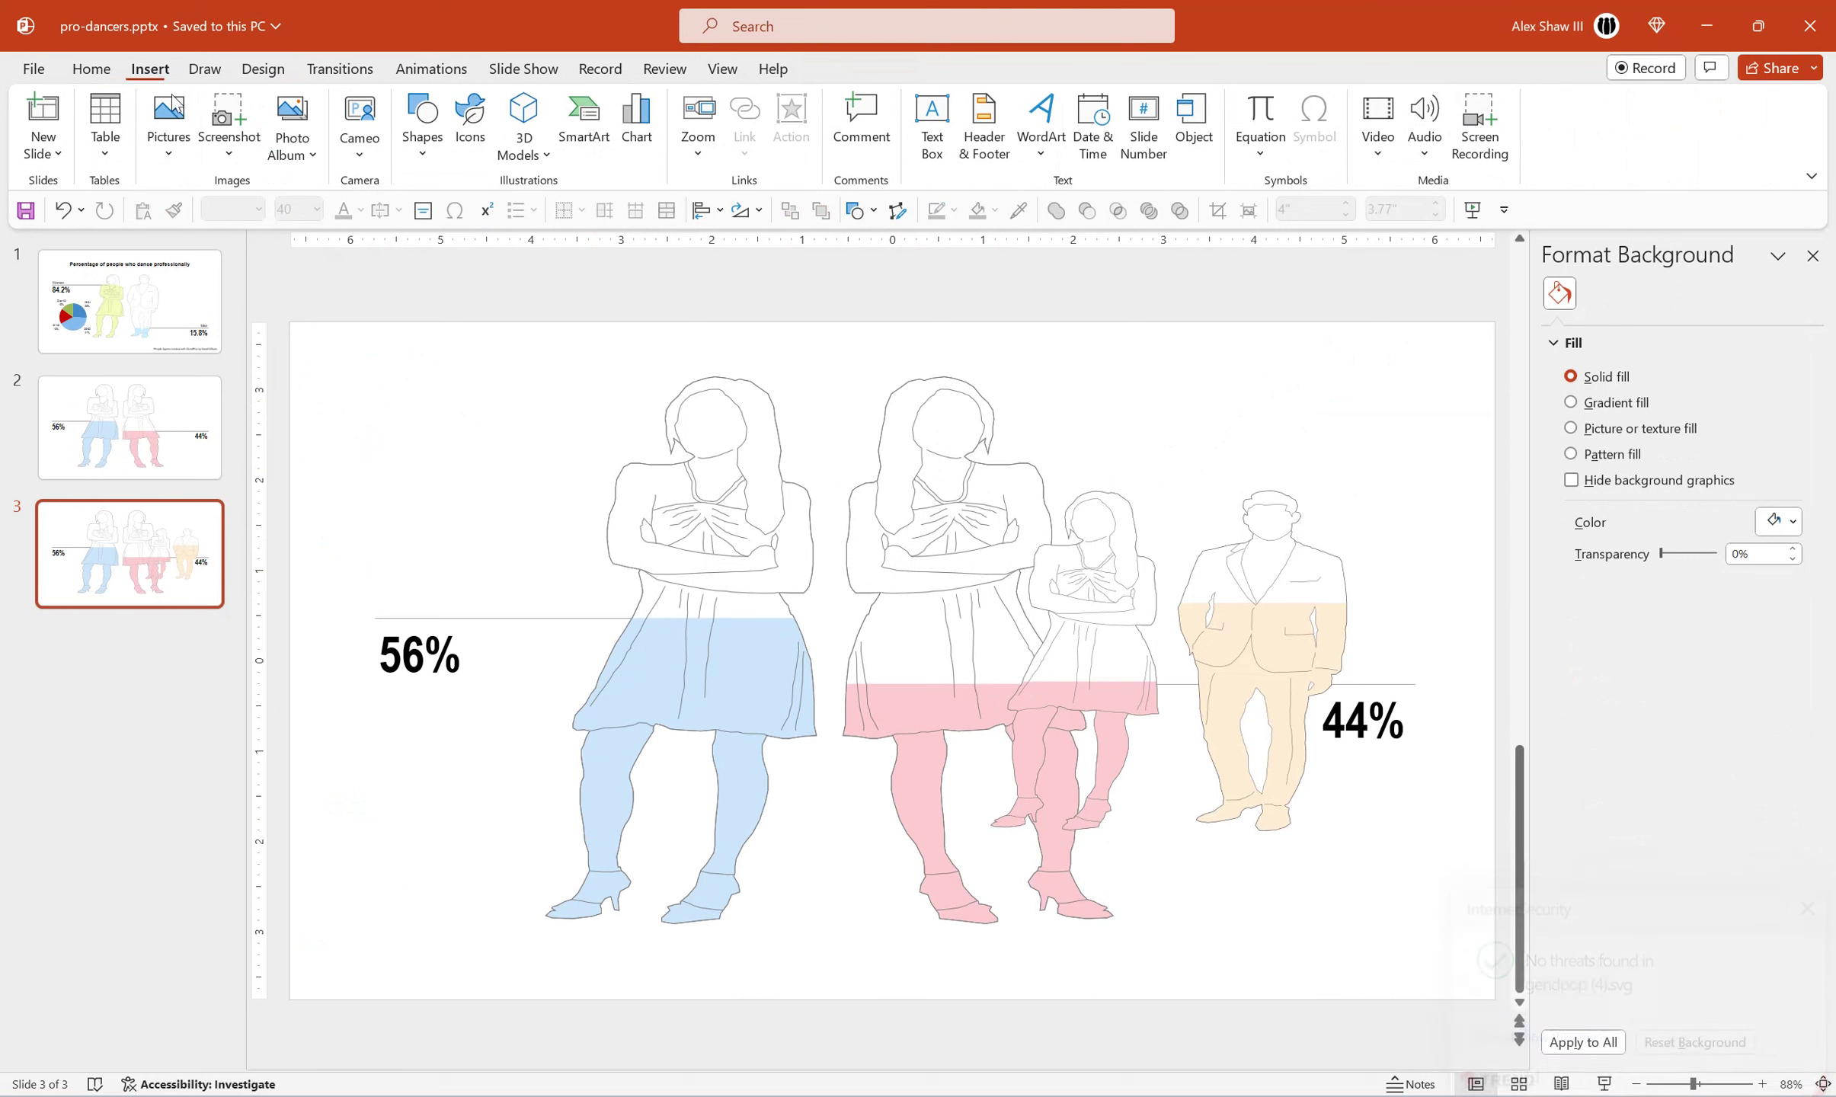
pyautogui.click(168, 152)
pyautogui.click(183, 223)
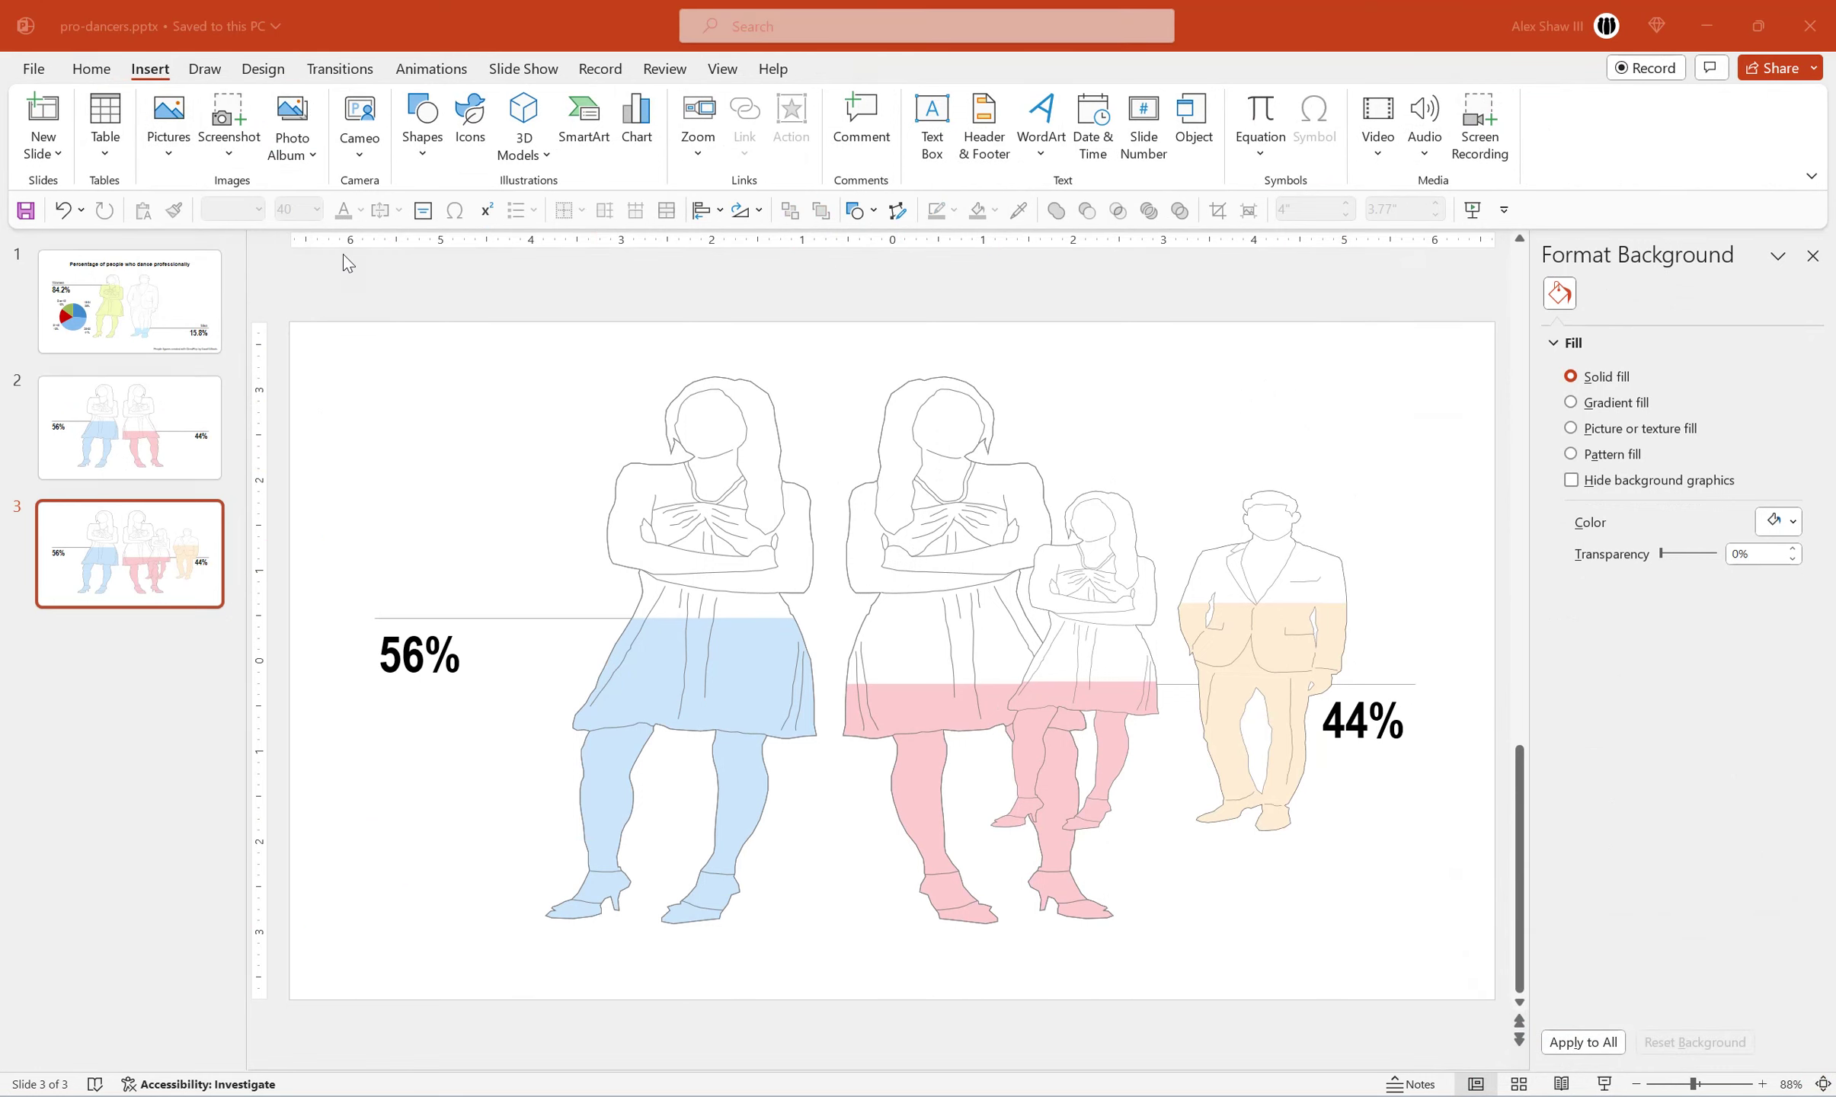
pyautogui.doubleClick(438, 204)
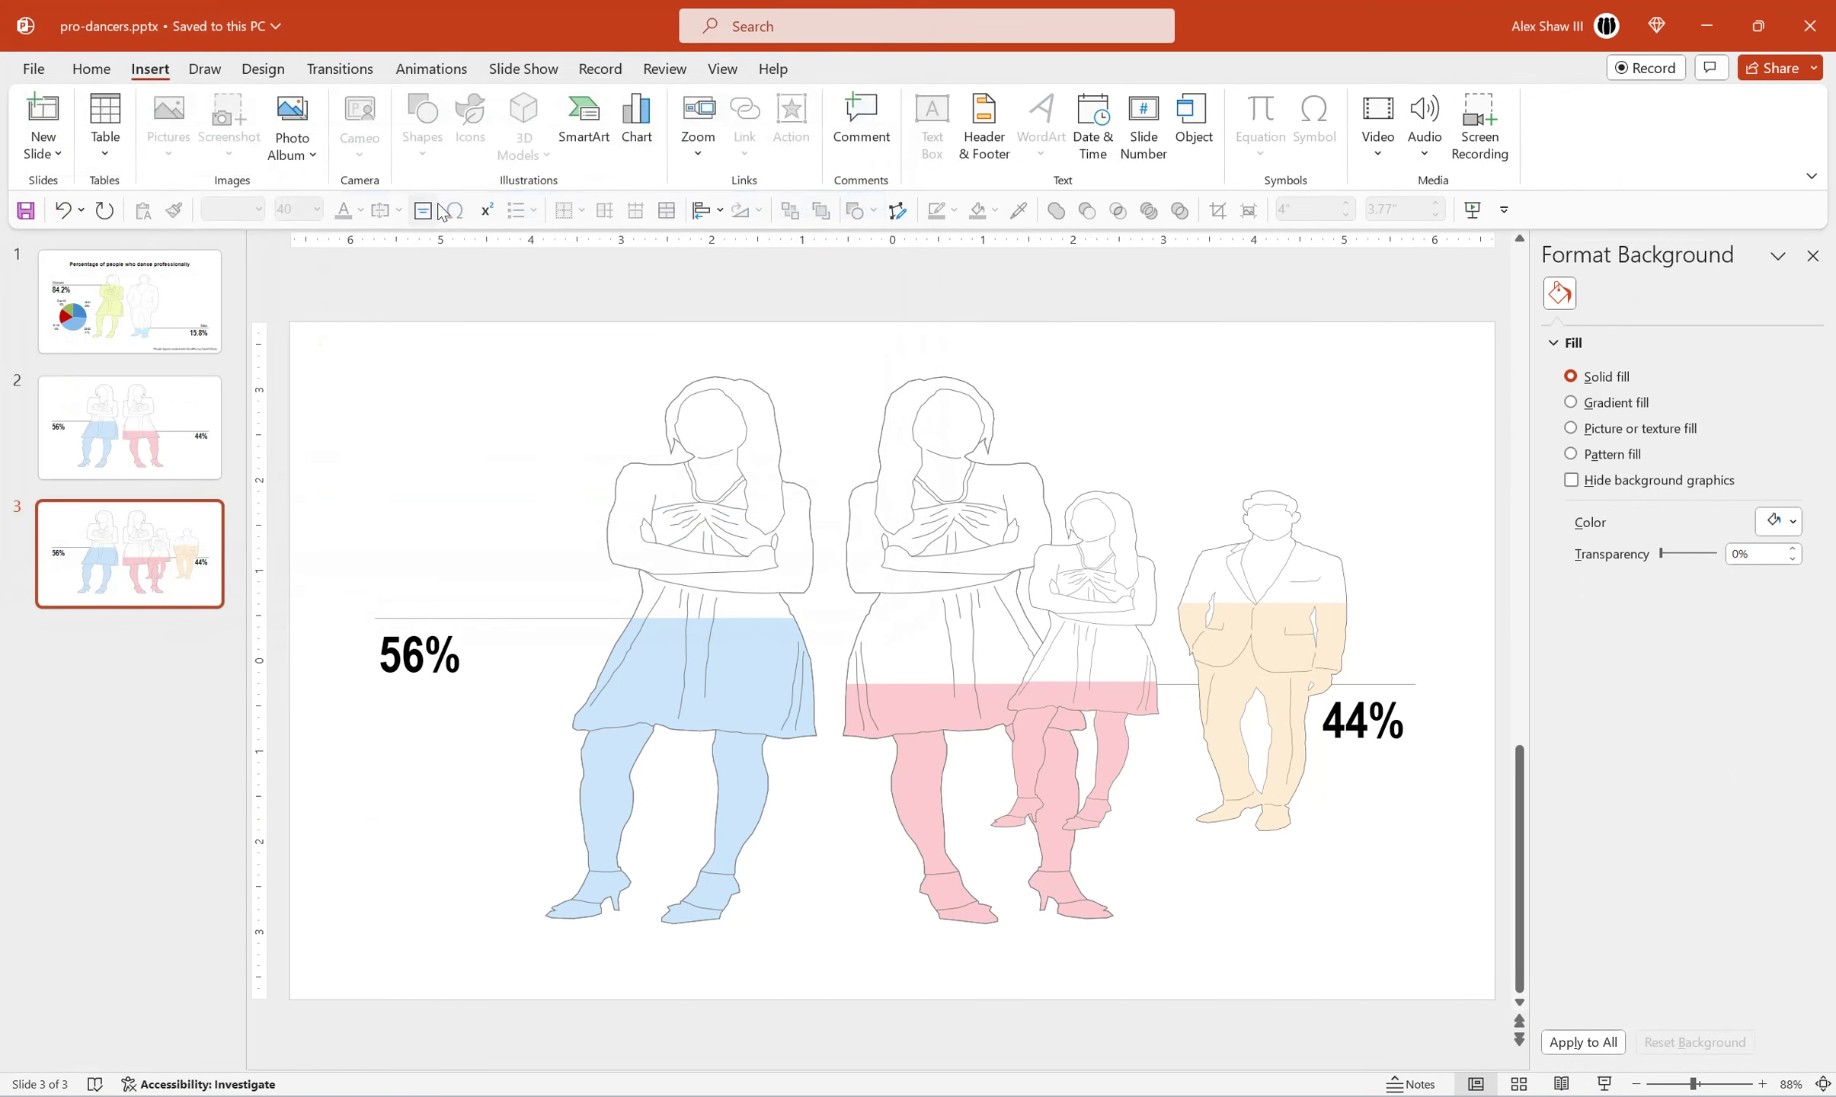
pyautogui.moveTo(1033, 614); pyautogui.dragTo(1152, 614)
pyautogui.moveTo(887, 466); pyautogui.dragTo(955, 459)
# Undo the accidental deletion of the dancers graphic and select both GendPop charts.
pyautogui.click(897, 411)
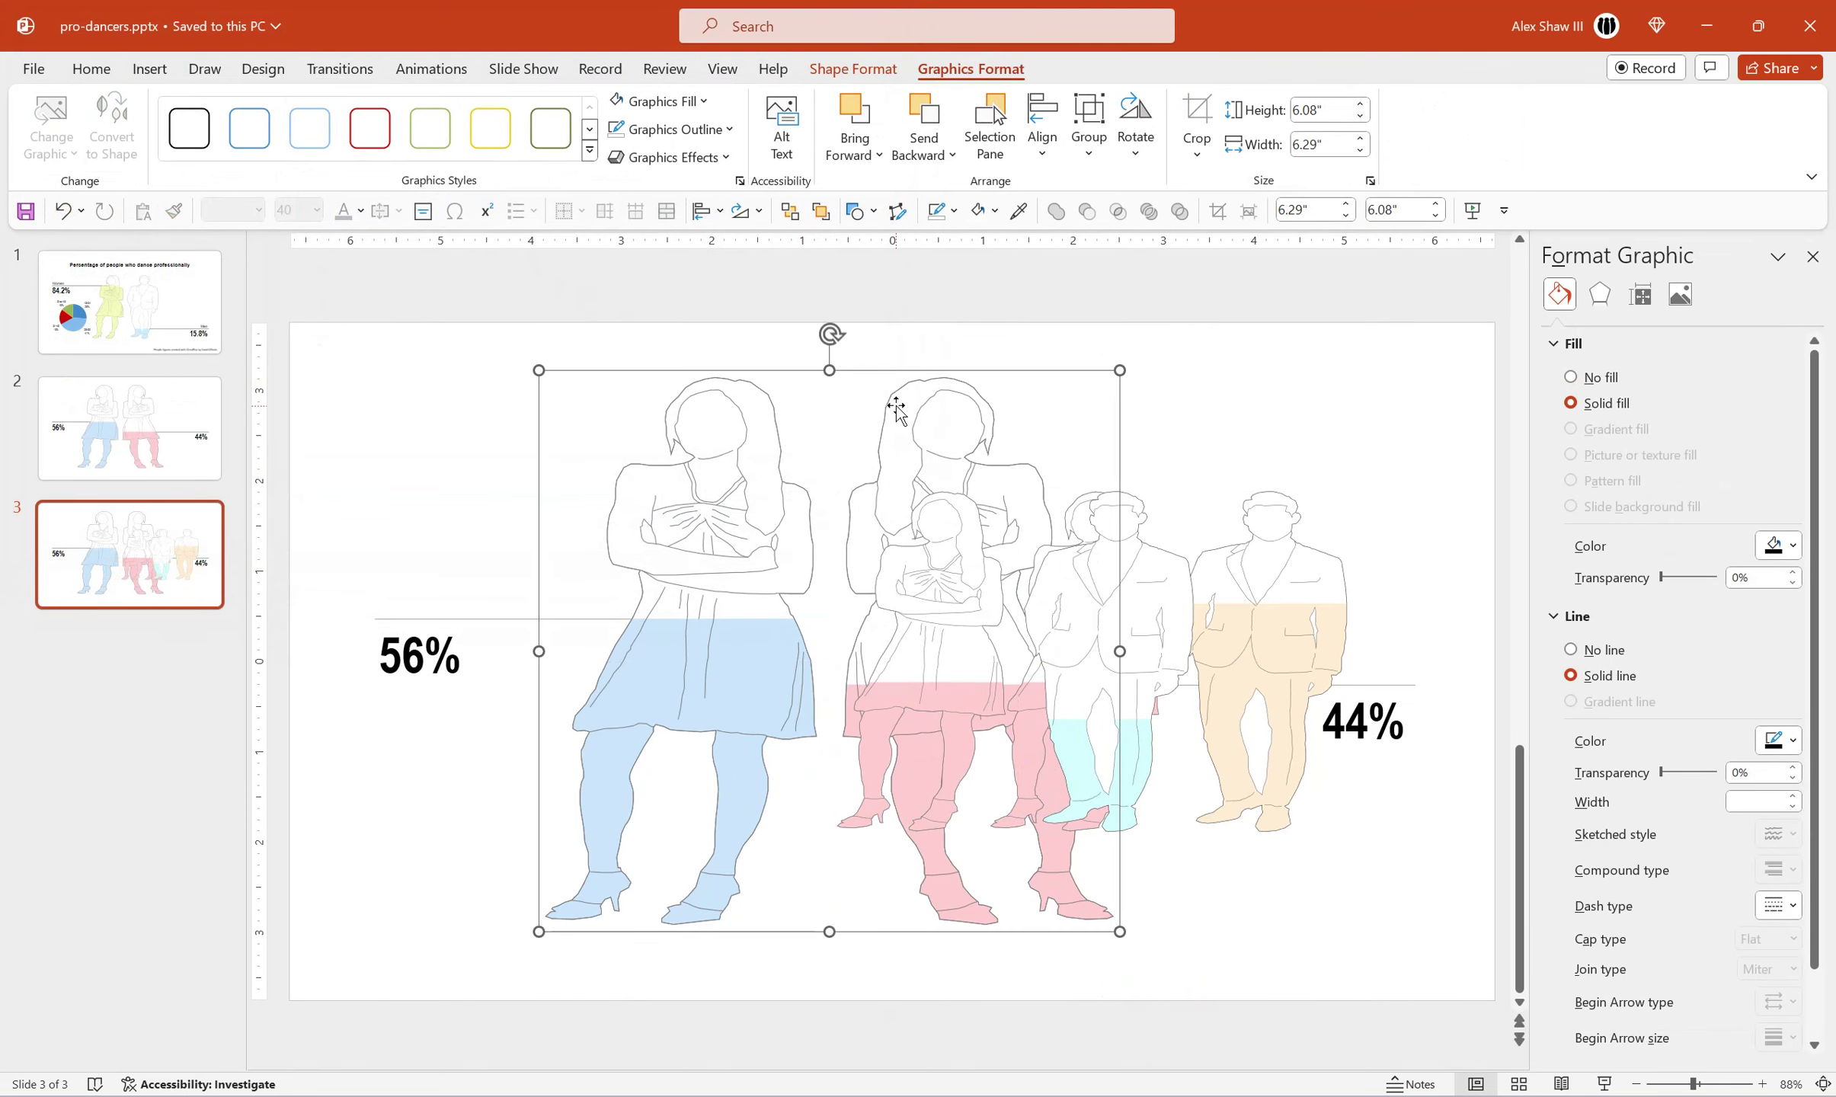
pyautogui.press('Delete')
pyautogui.click(969, 554)
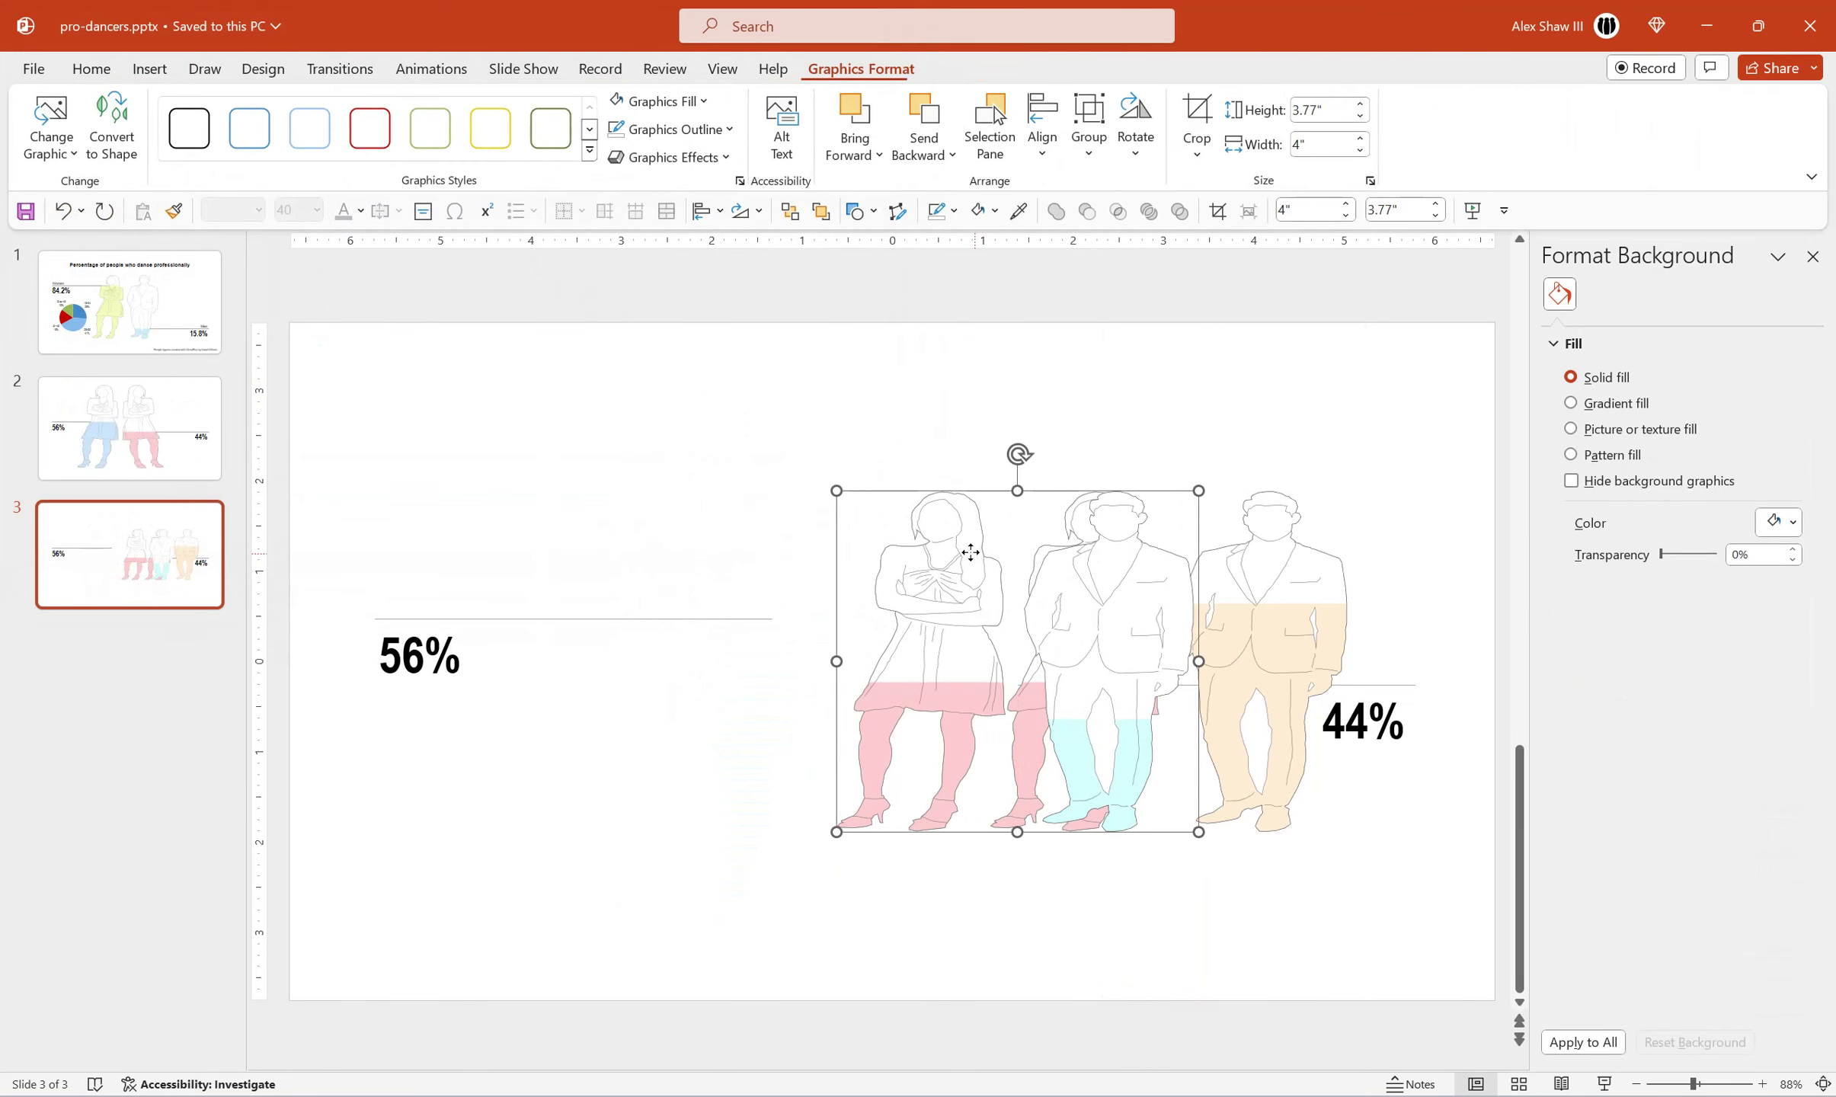
pyautogui.moveTo(969, 554)
pyautogui.mouseDown()
pyautogui.moveTo(568, 511)
pyautogui.moveTo(488, 537)
pyautogui.moveTo(518, 528)
pyautogui.mouseUp()
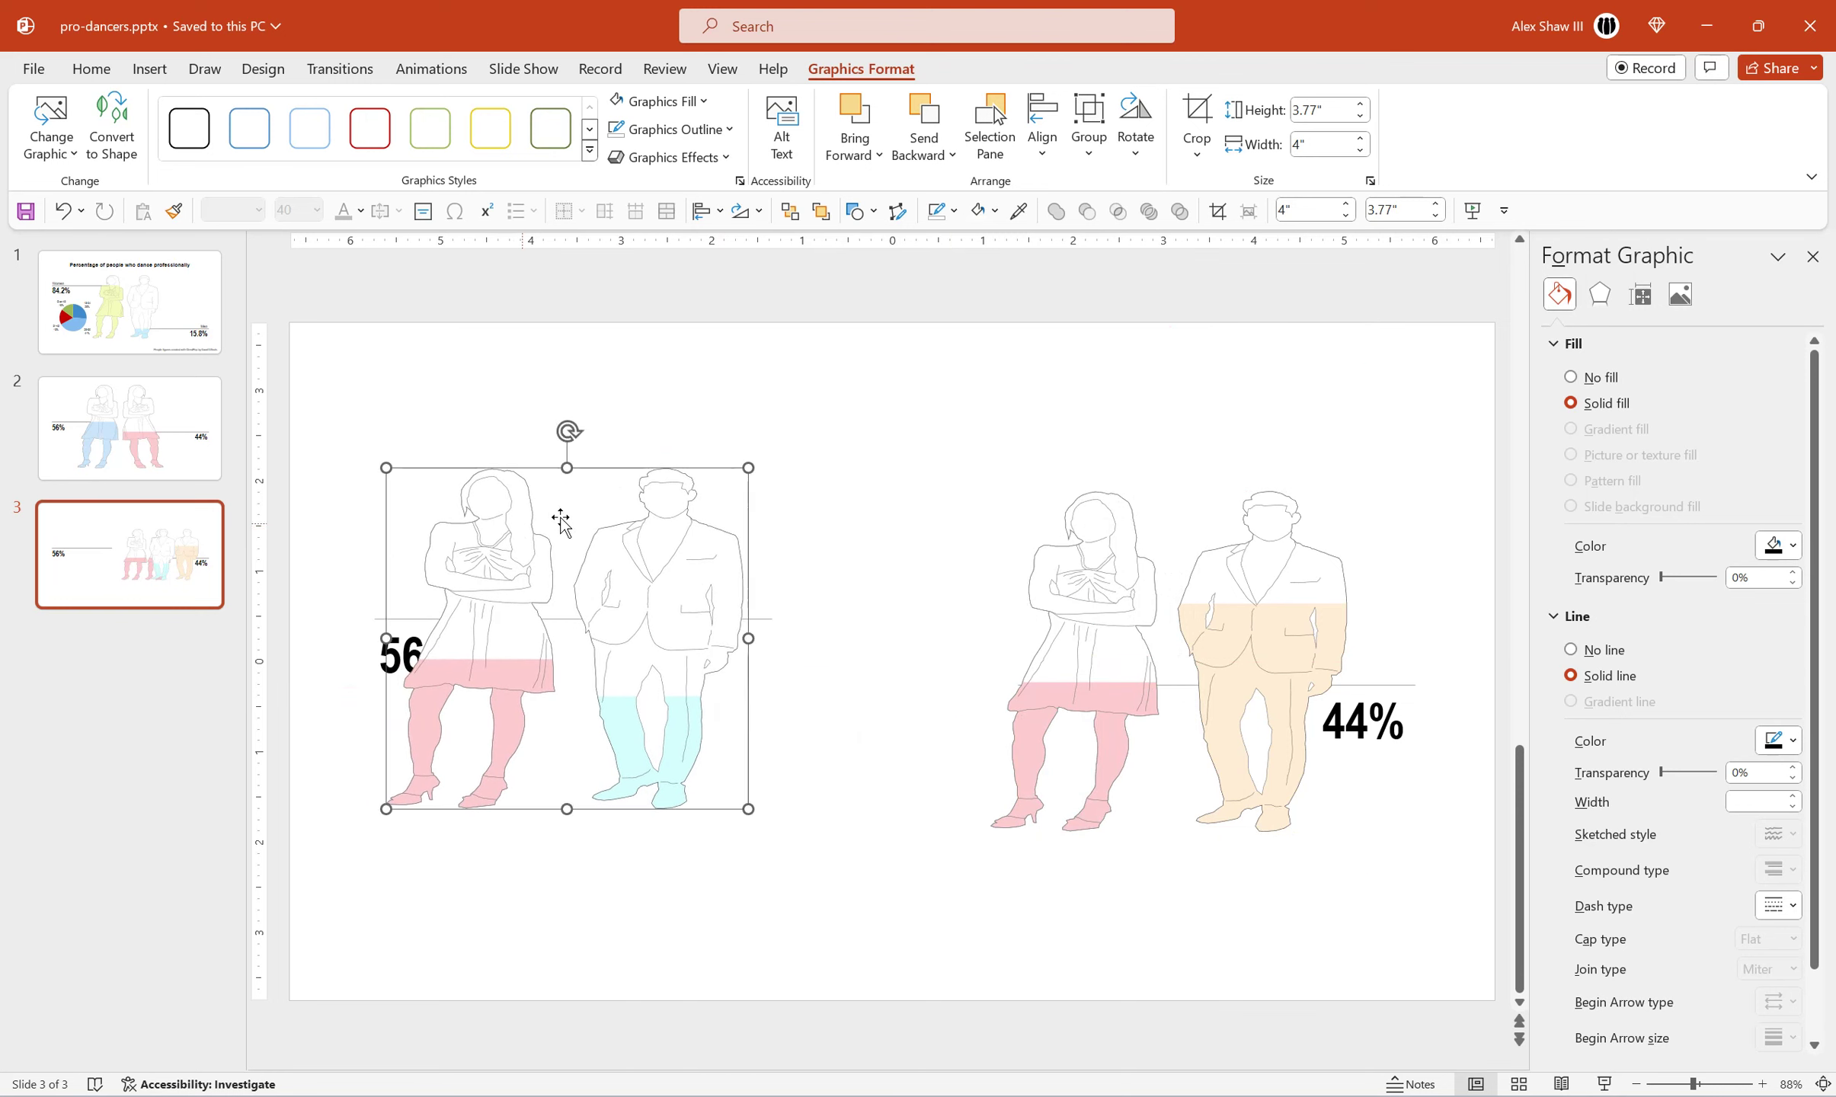
pyautogui.hotkey('ctrl', 'z')
pyautogui.hotkey('ctrl', 'z')
pyautogui.click(1176, 459)
pyautogui.click(1252, 507)
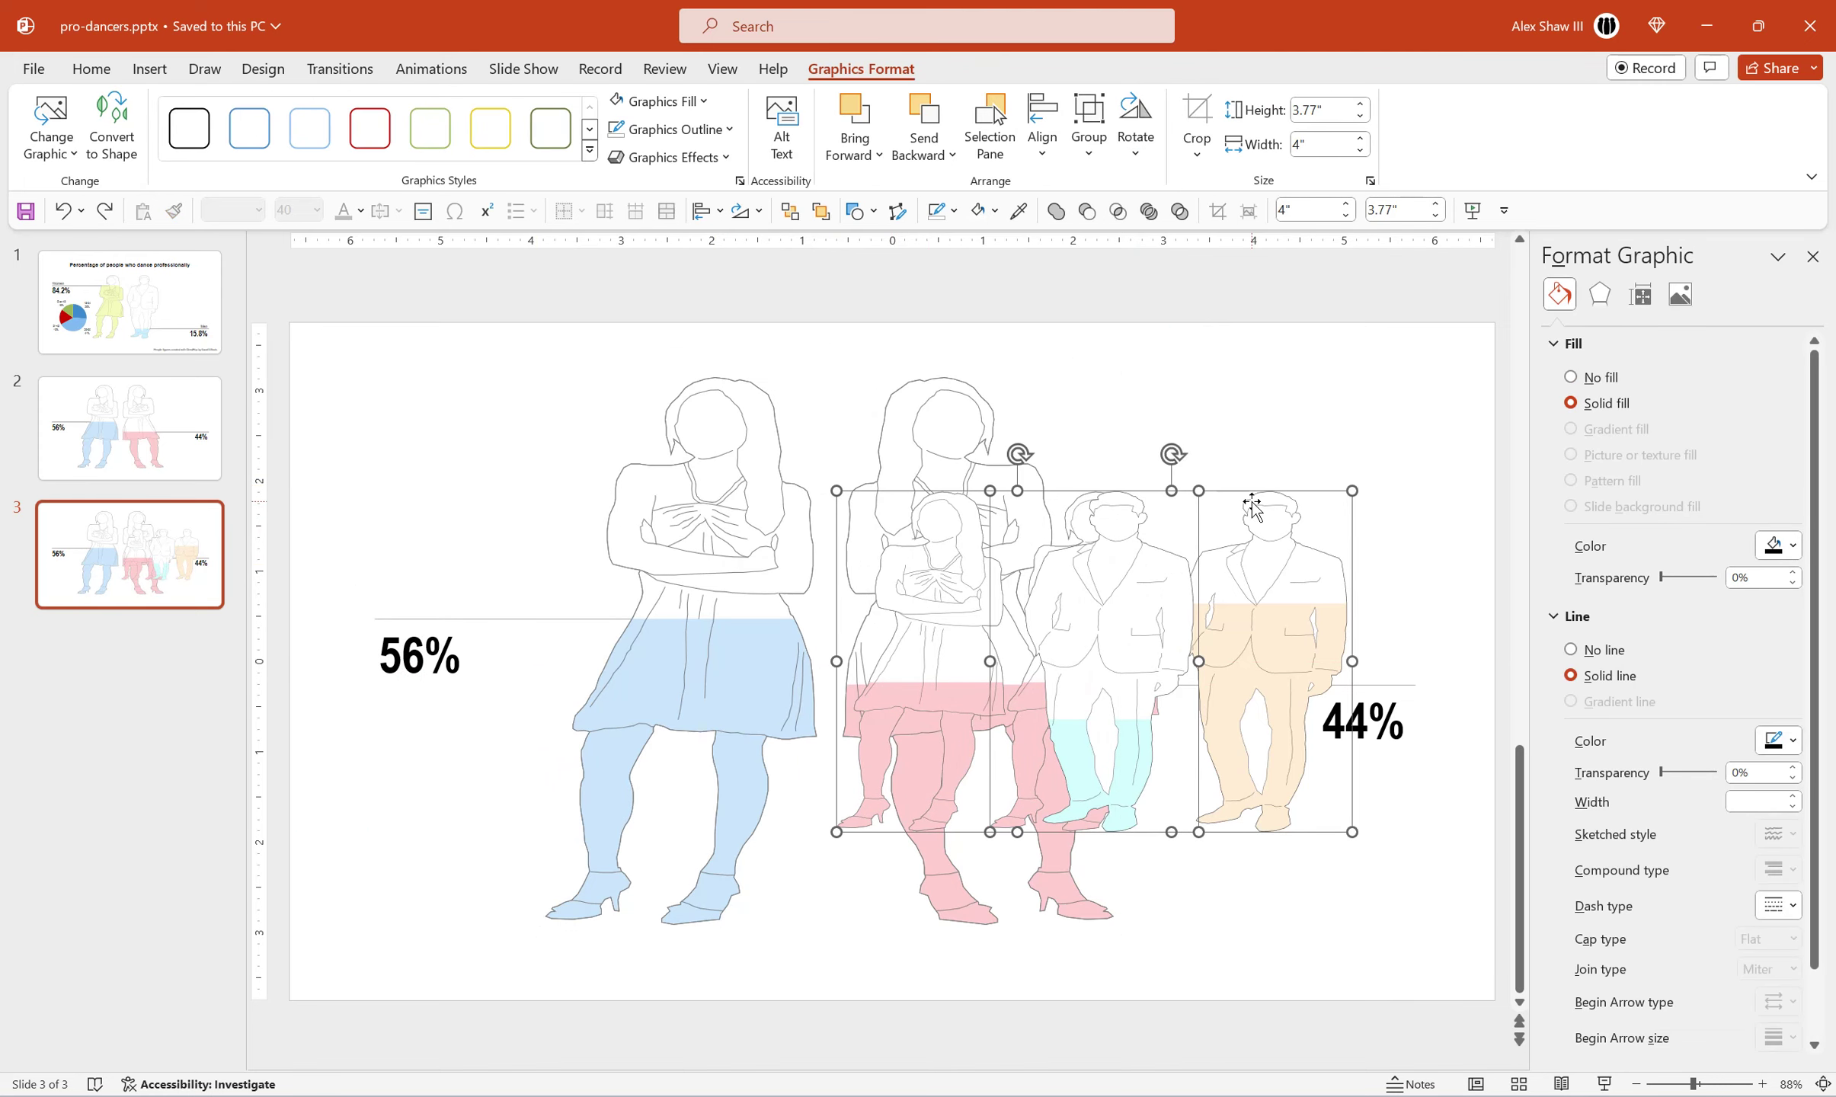
# Group the two GendPop charts, delete the old blue-and-pink dancers graphic, and reposition the group.
pyautogui.rightClick(1253, 507)
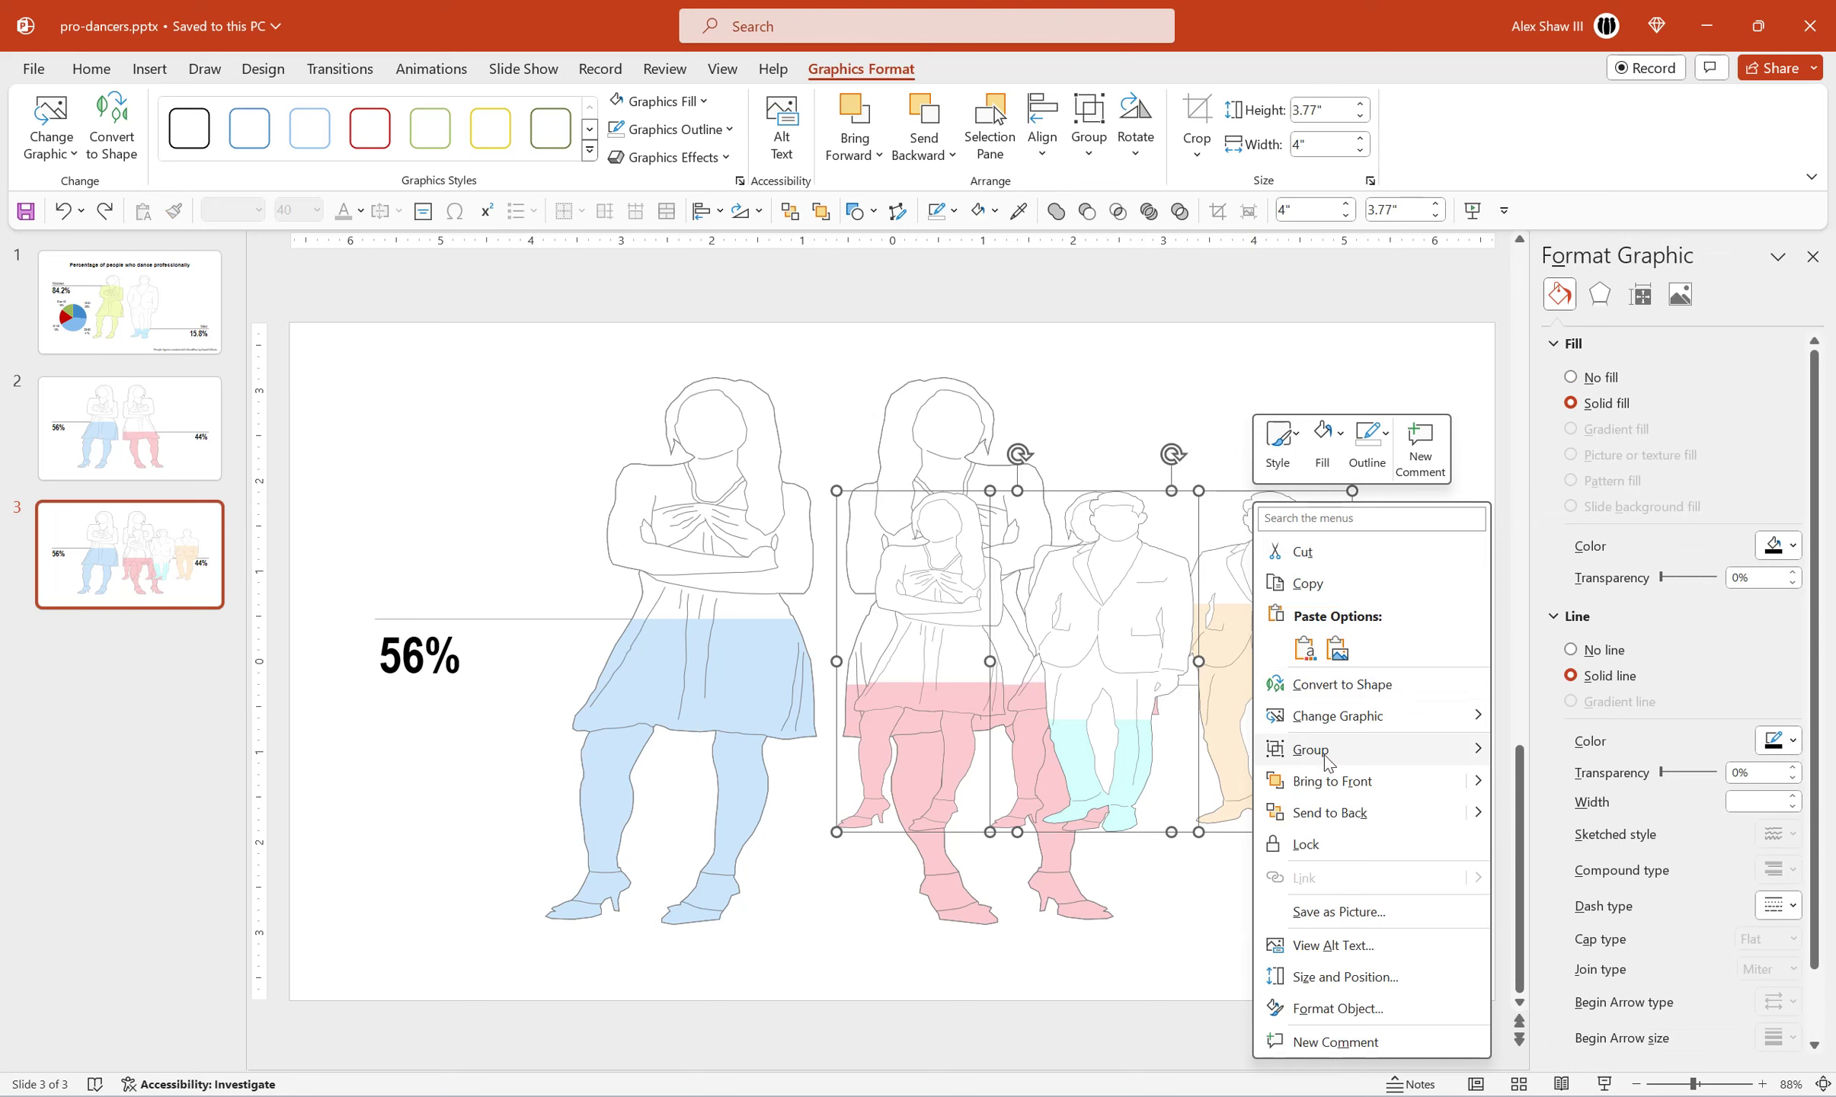
pyautogui.click(1546, 750)
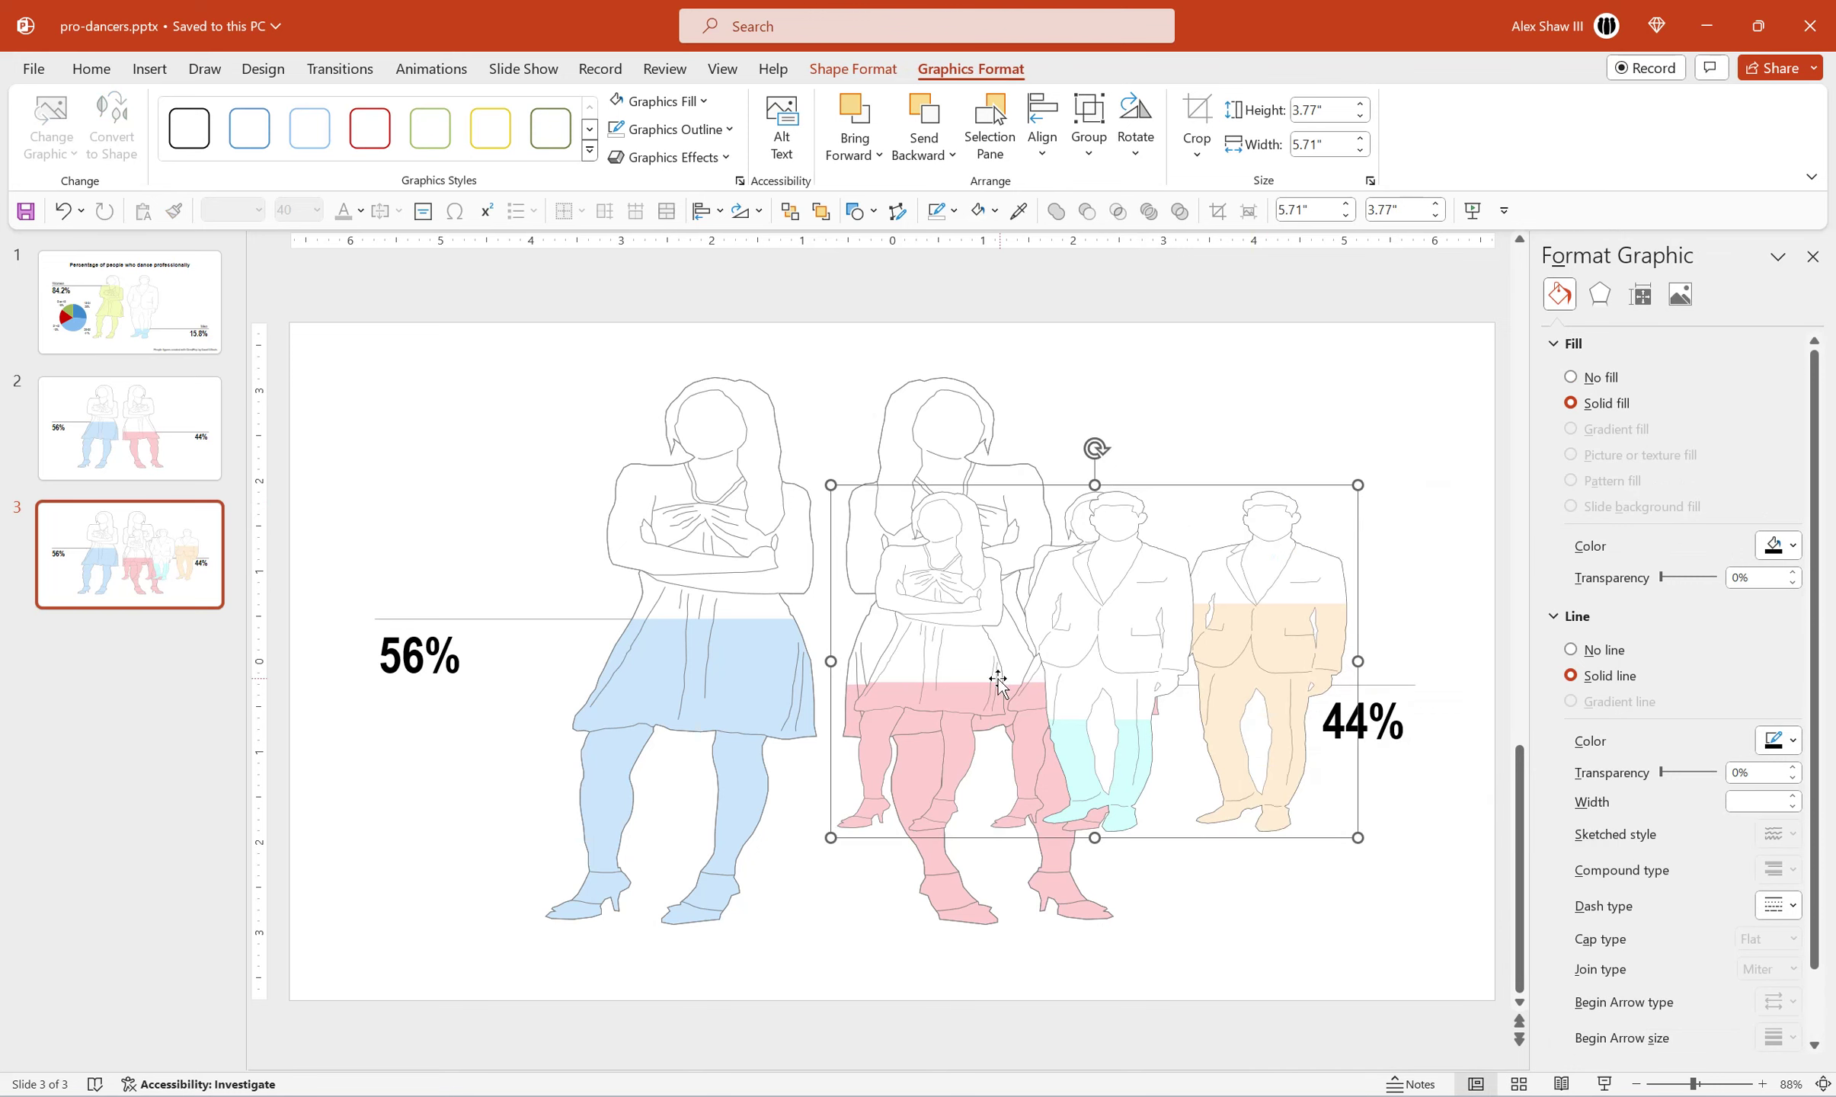
pyautogui.moveTo(832, 486); pyautogui.dragTo(662, 386)
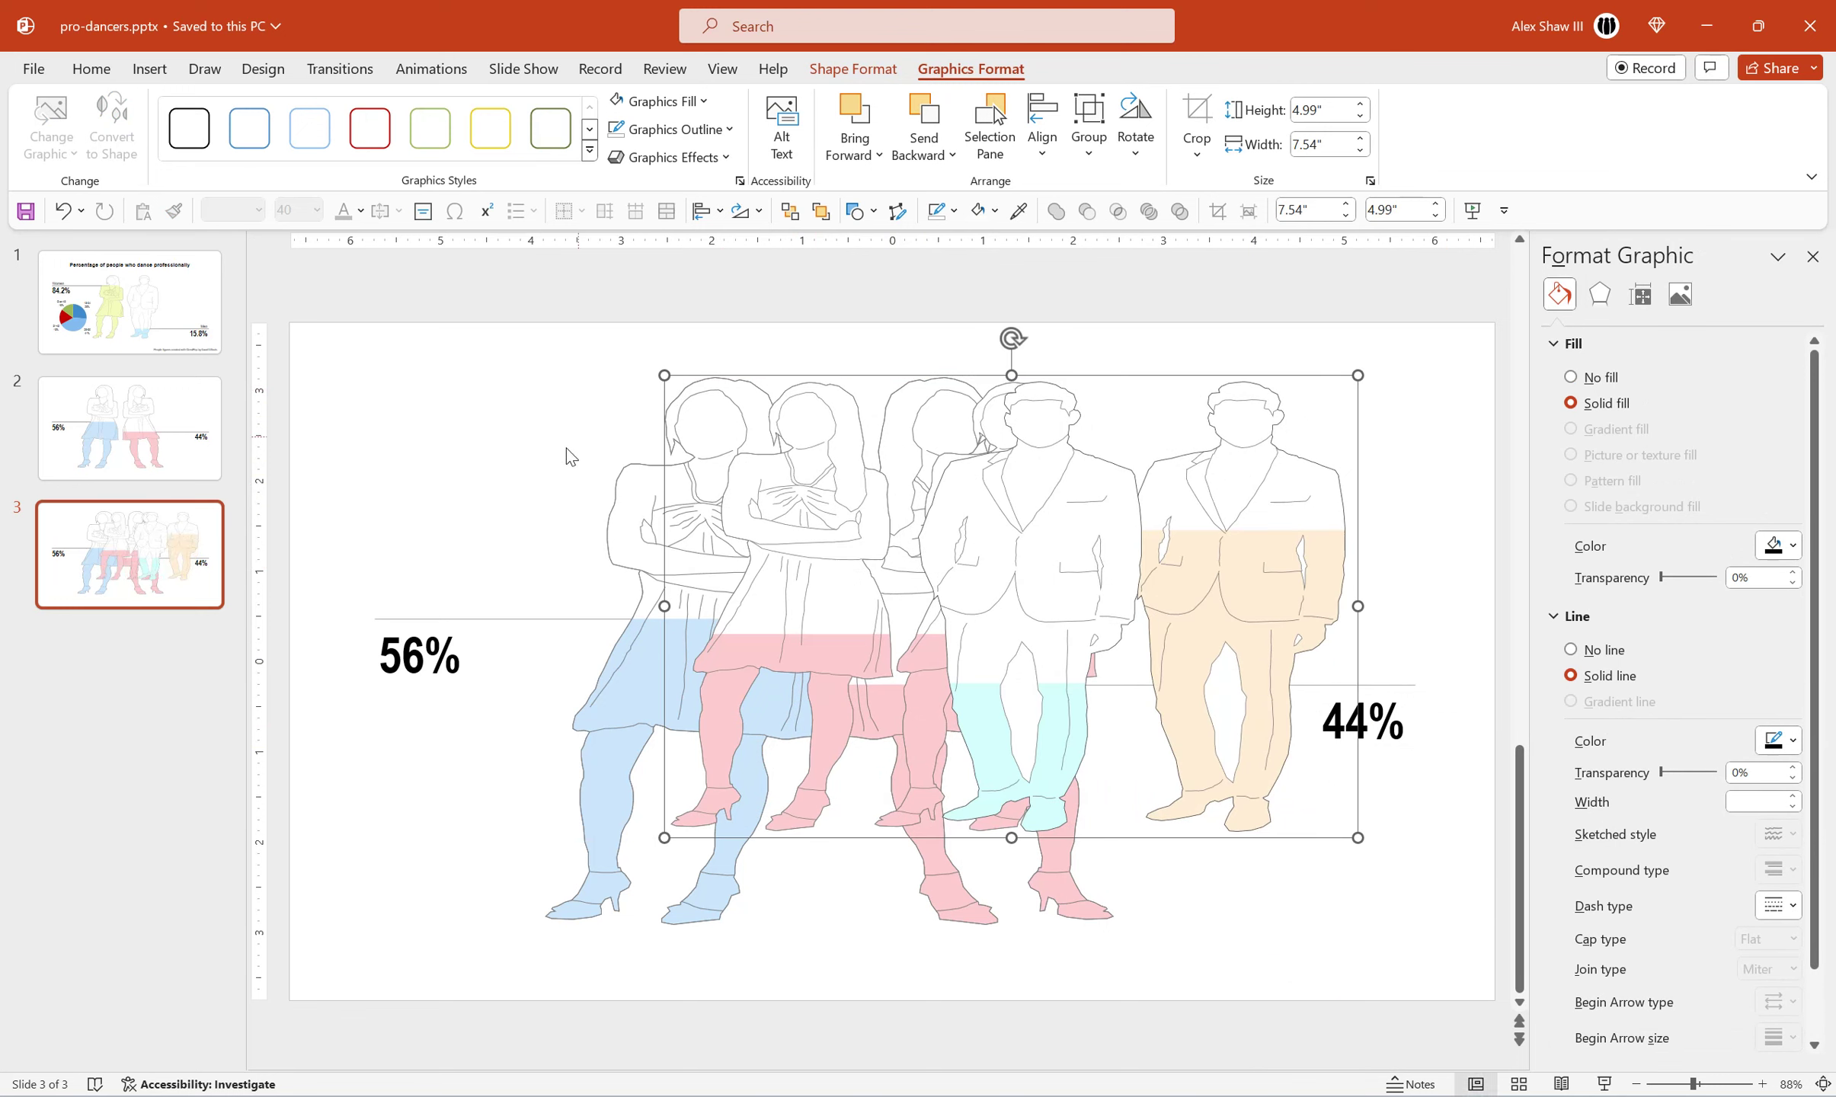
pyautogui.click(615, 473)
pyautogui.press('Delete')
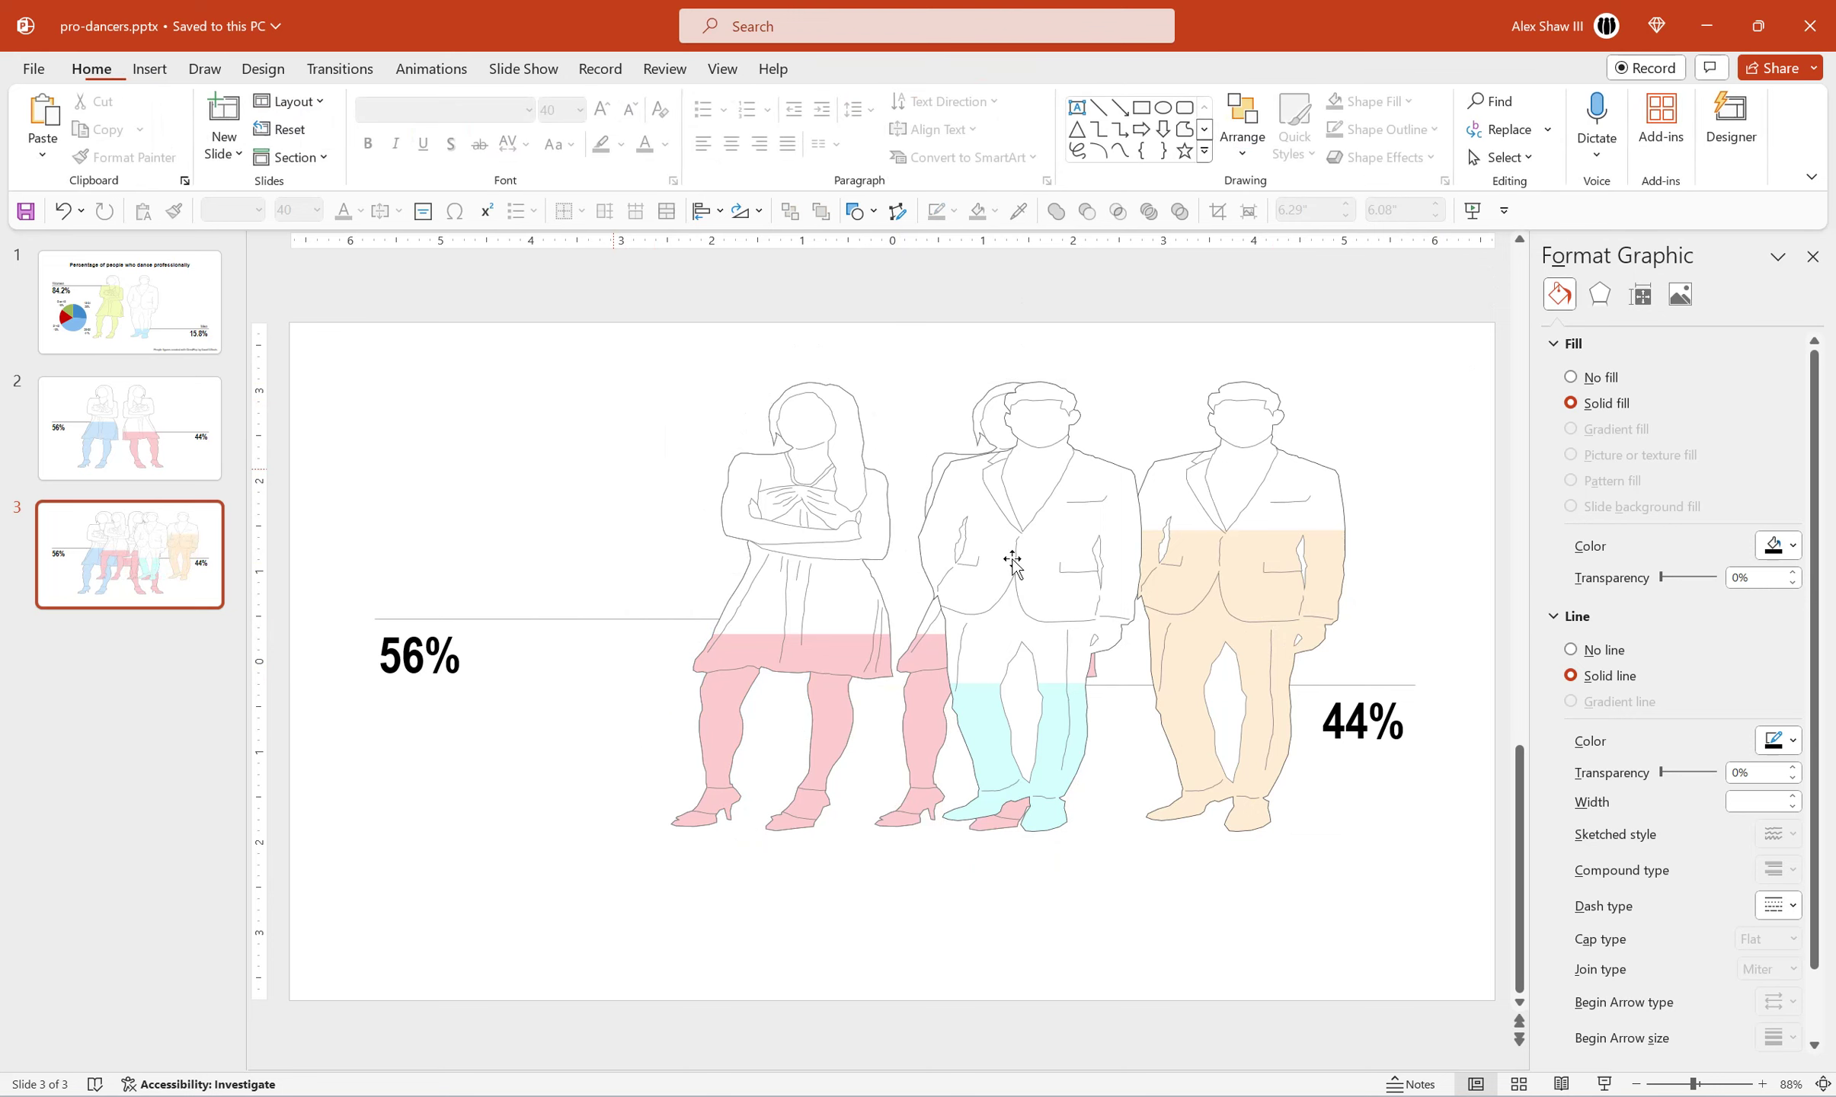
pyautogui.moveTo(1086, 582)
pyautogui.mouseDown()
pyautogui.moveTo(946, 656)
pyautogui.moveTo(973, 624)
pyautogui.mouseUp()
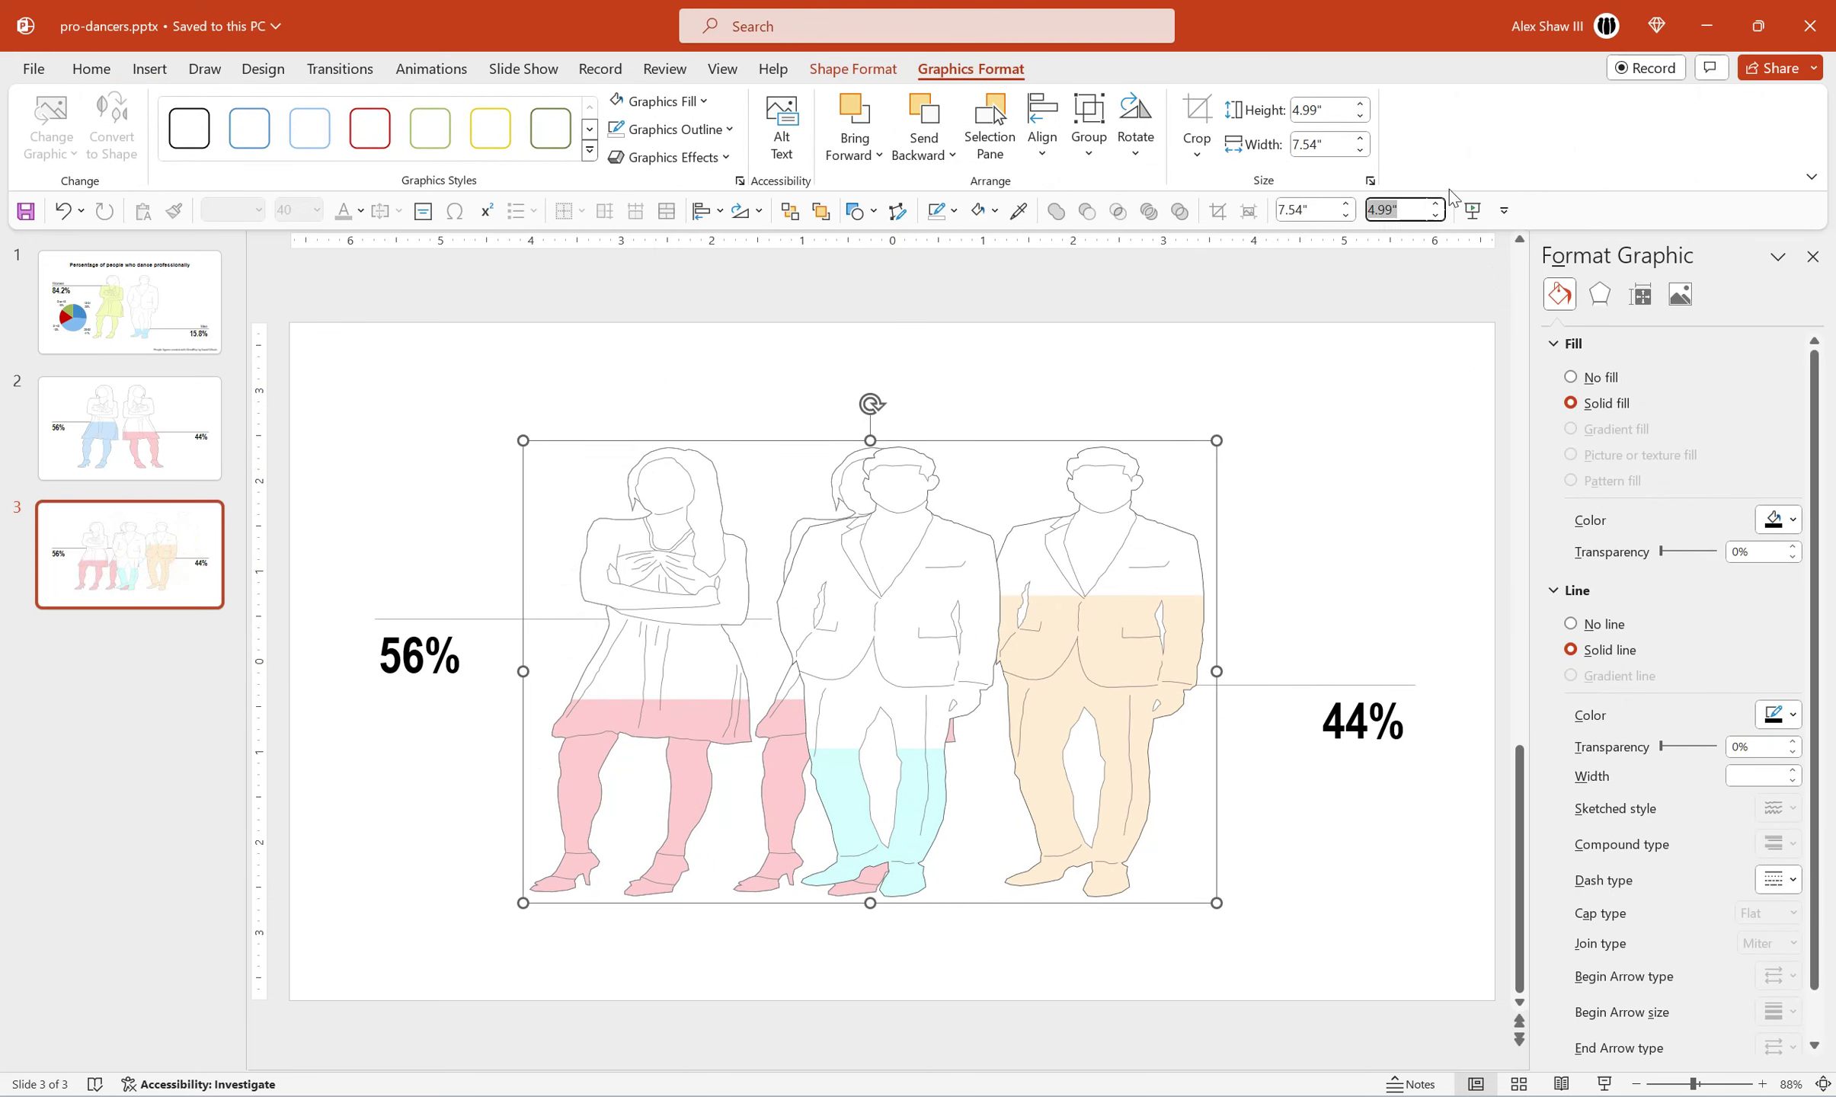
# Lock the group's aspect ratio and resize it to 6.08" tall.
pyautogui.write('6.08')
pyautogui.press('Return')
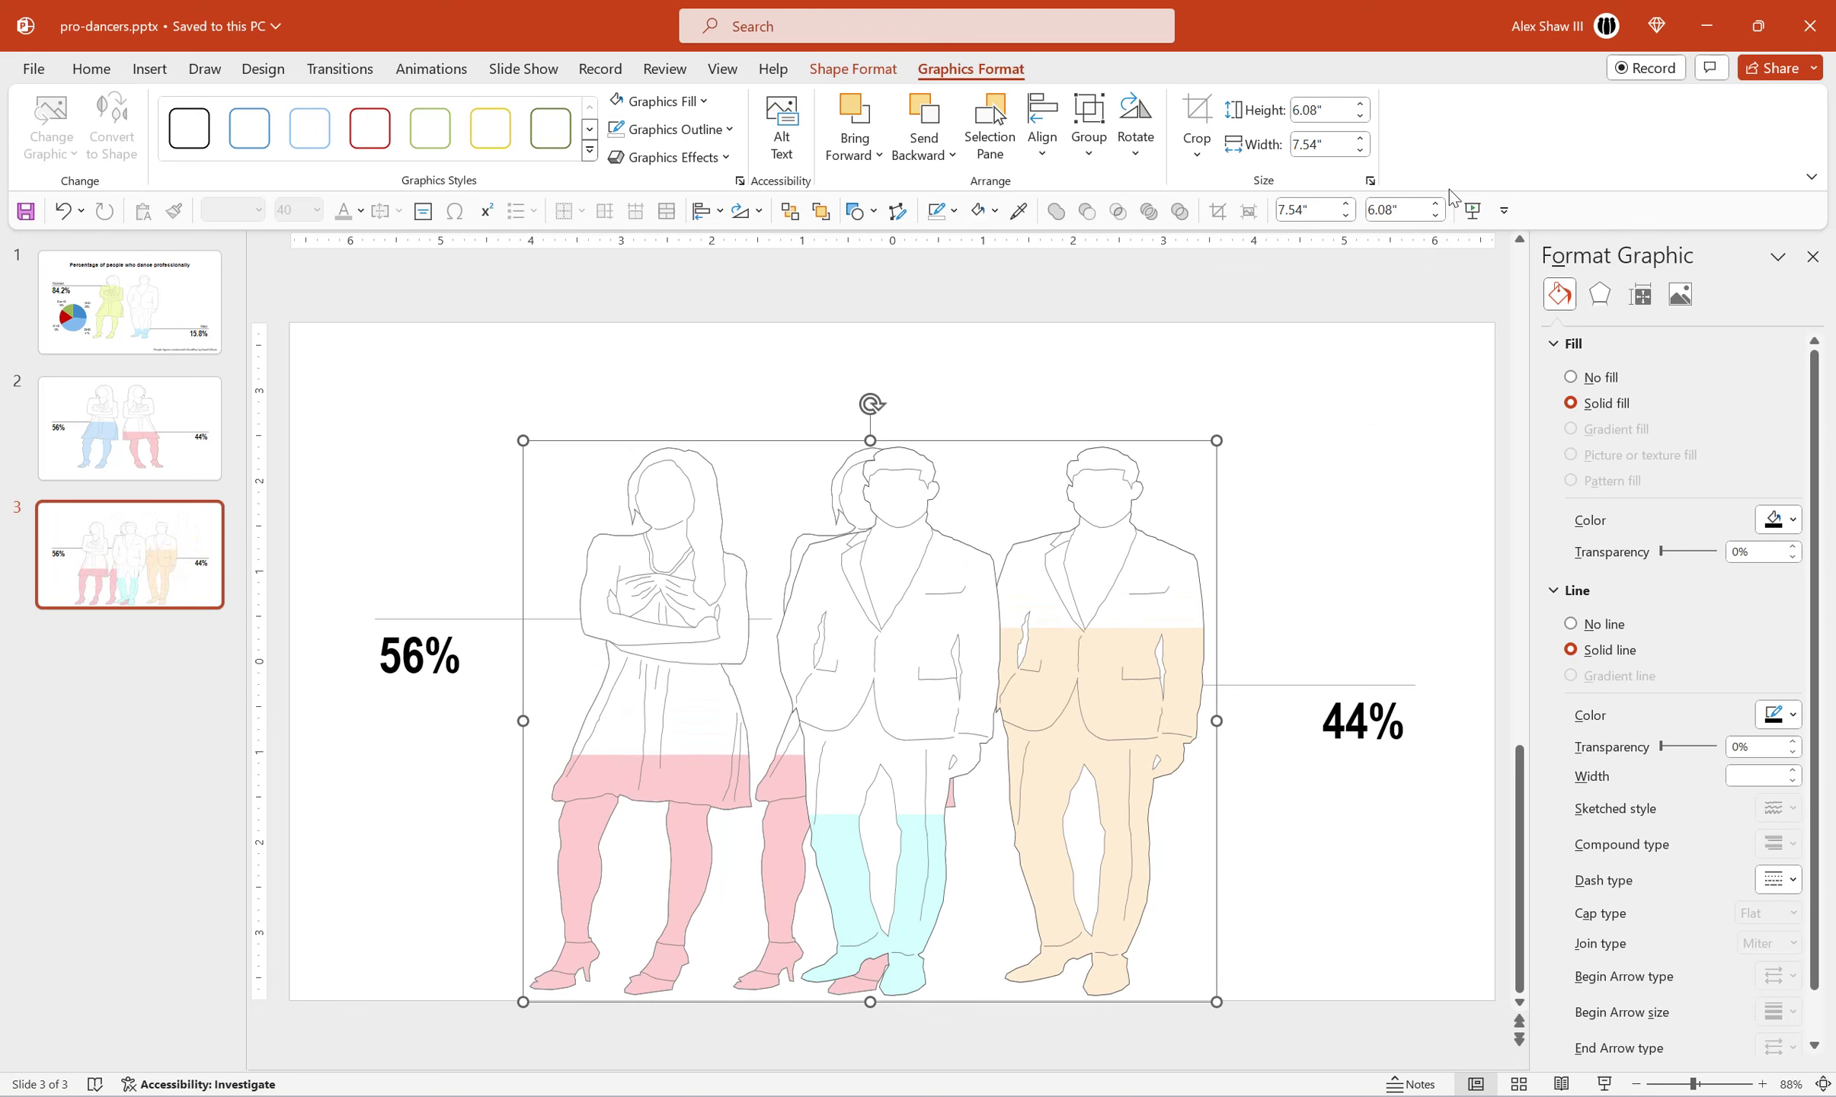
pyautogui.hotkey('ctrl', 'z')
pyautogui.moveTo(1216, 436); pyautogui.dragTo(1283, 368)
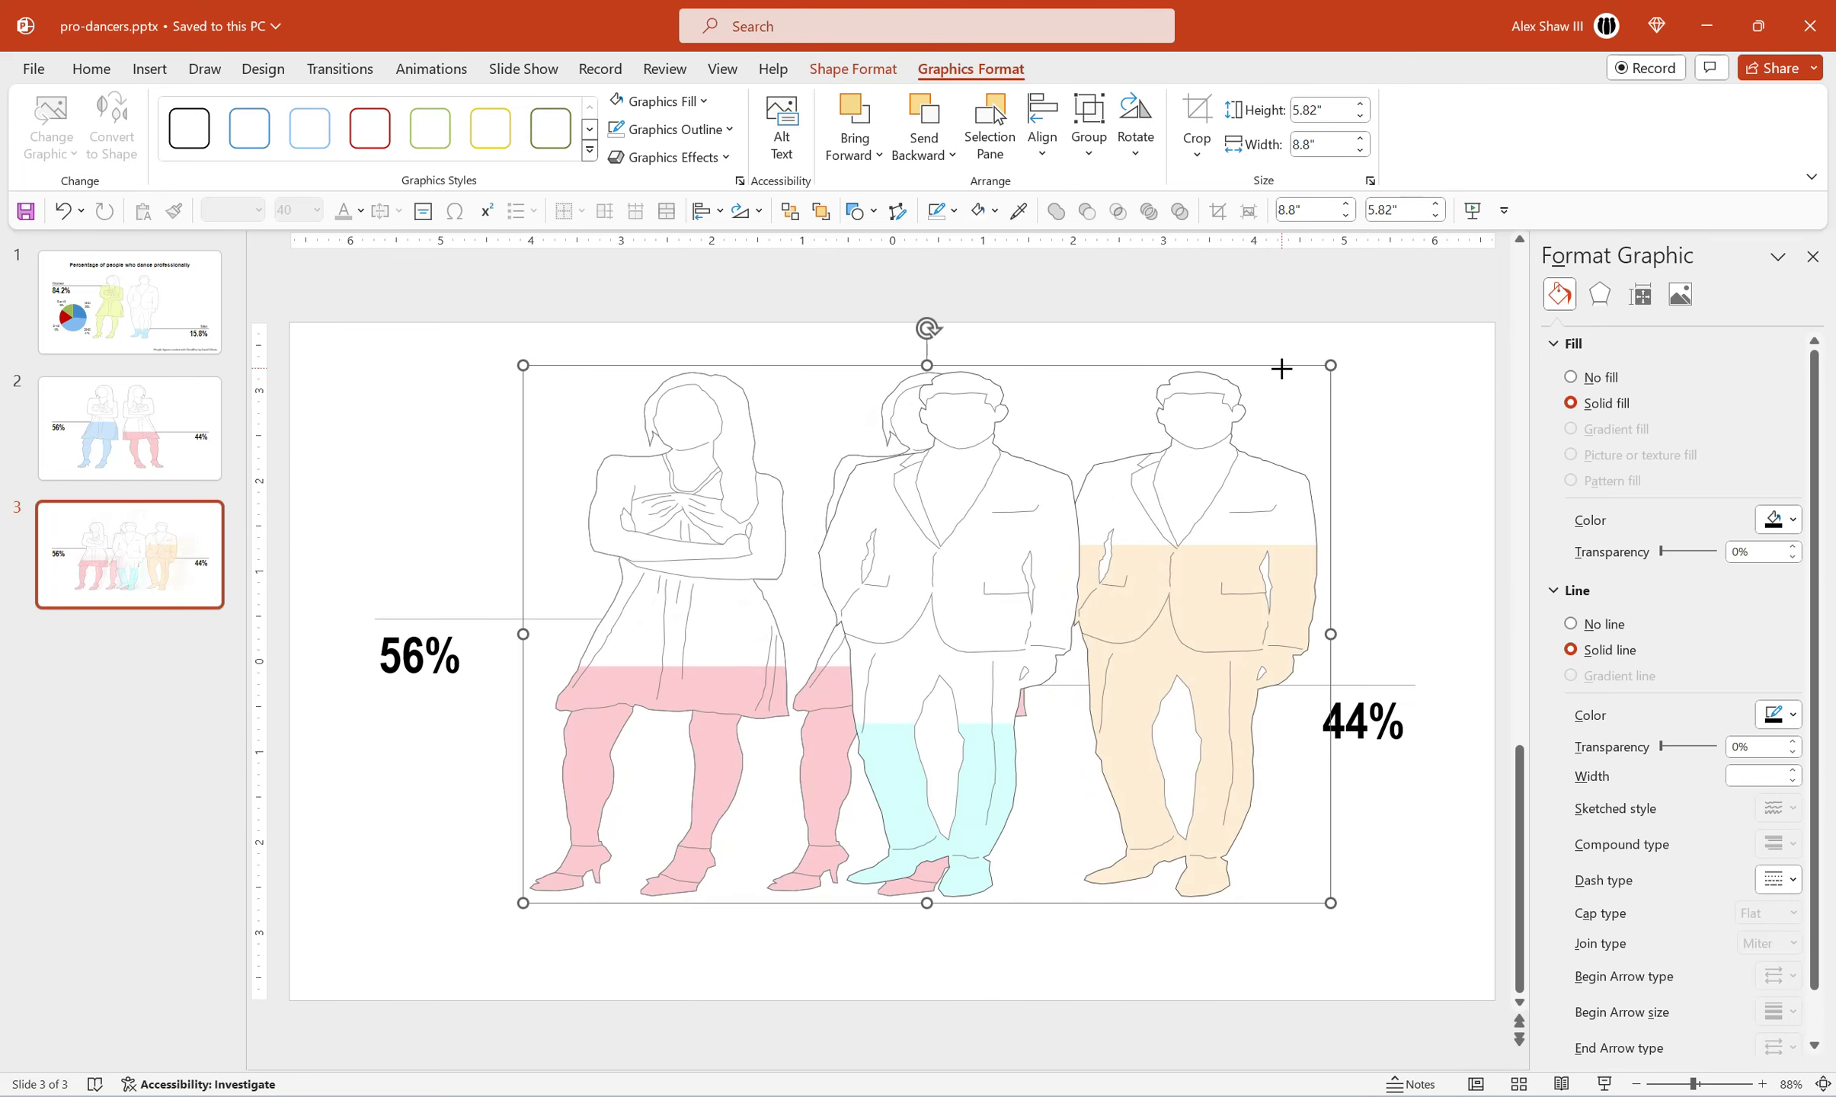
pyautogui.moveTo(521, 903); pyautogui.dragTo(463, 943)
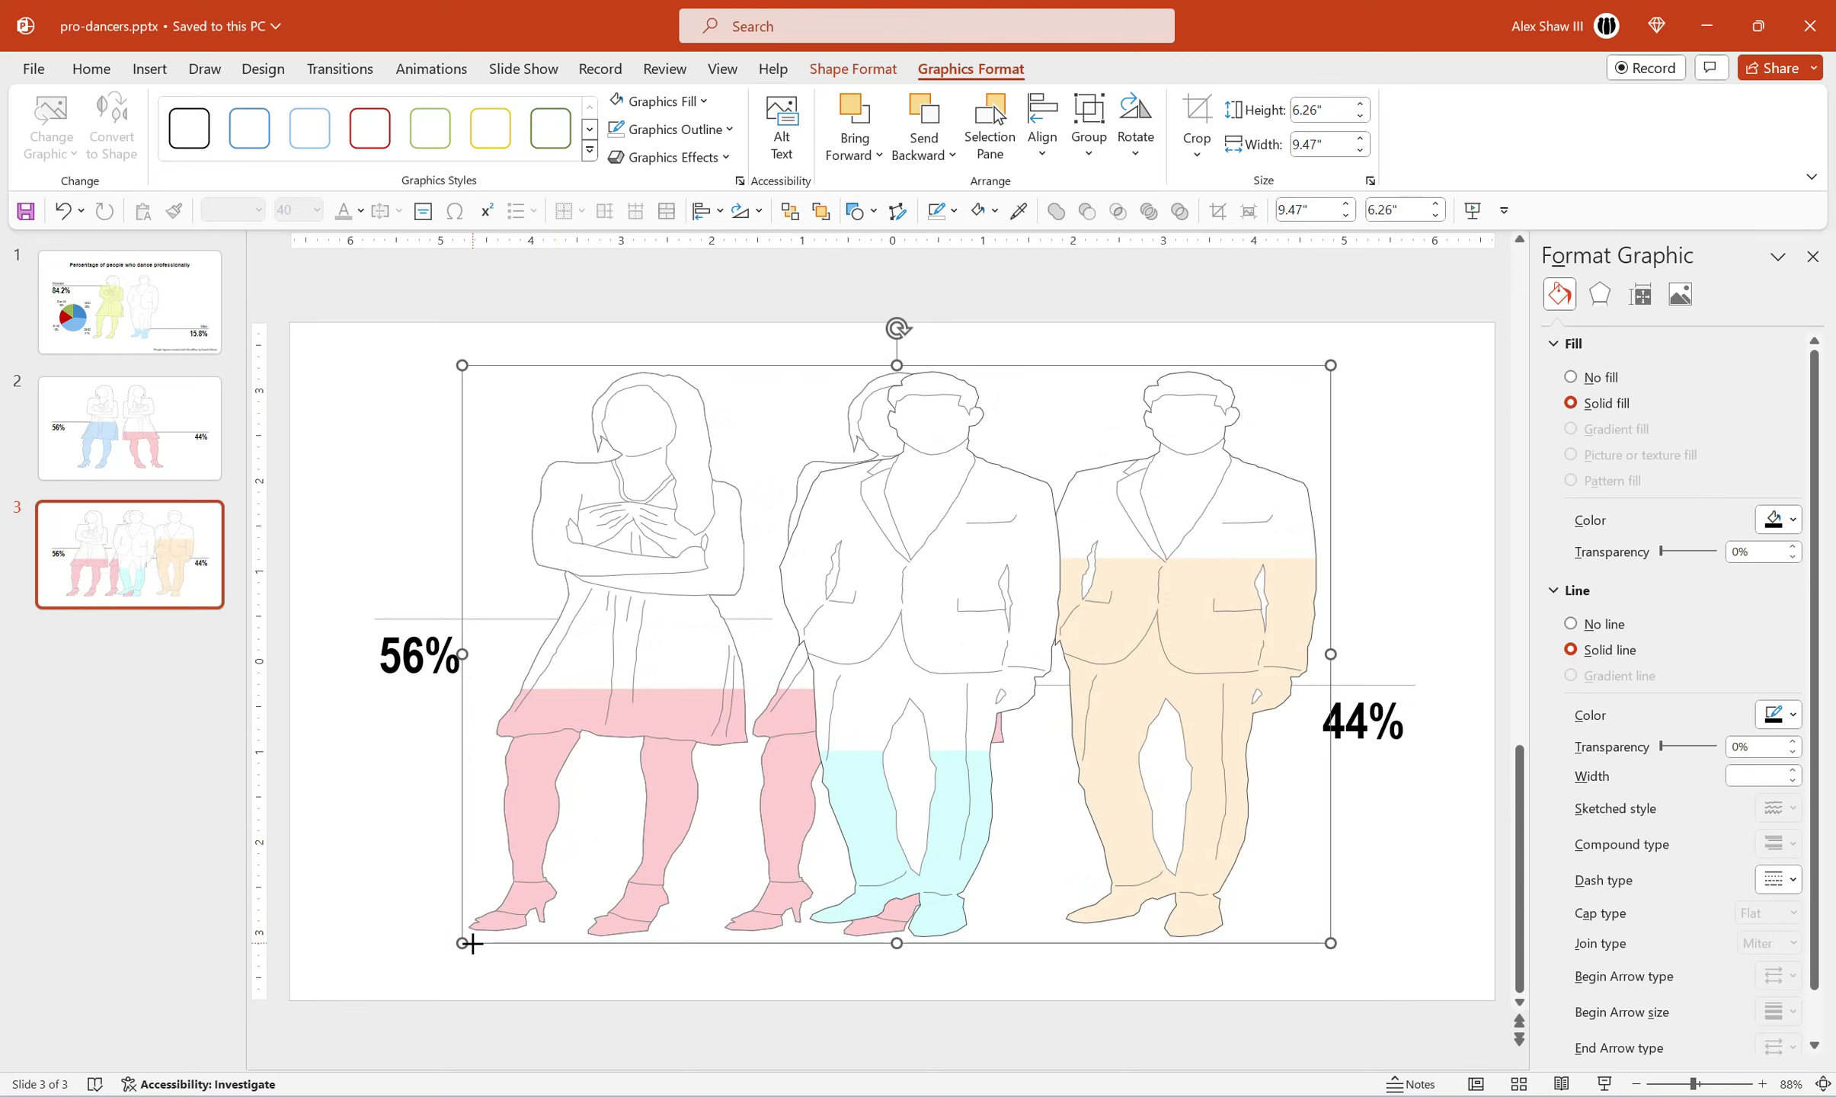
pyautogui.moveTo(471, 943); pyautogui.dragTo(474, 942)
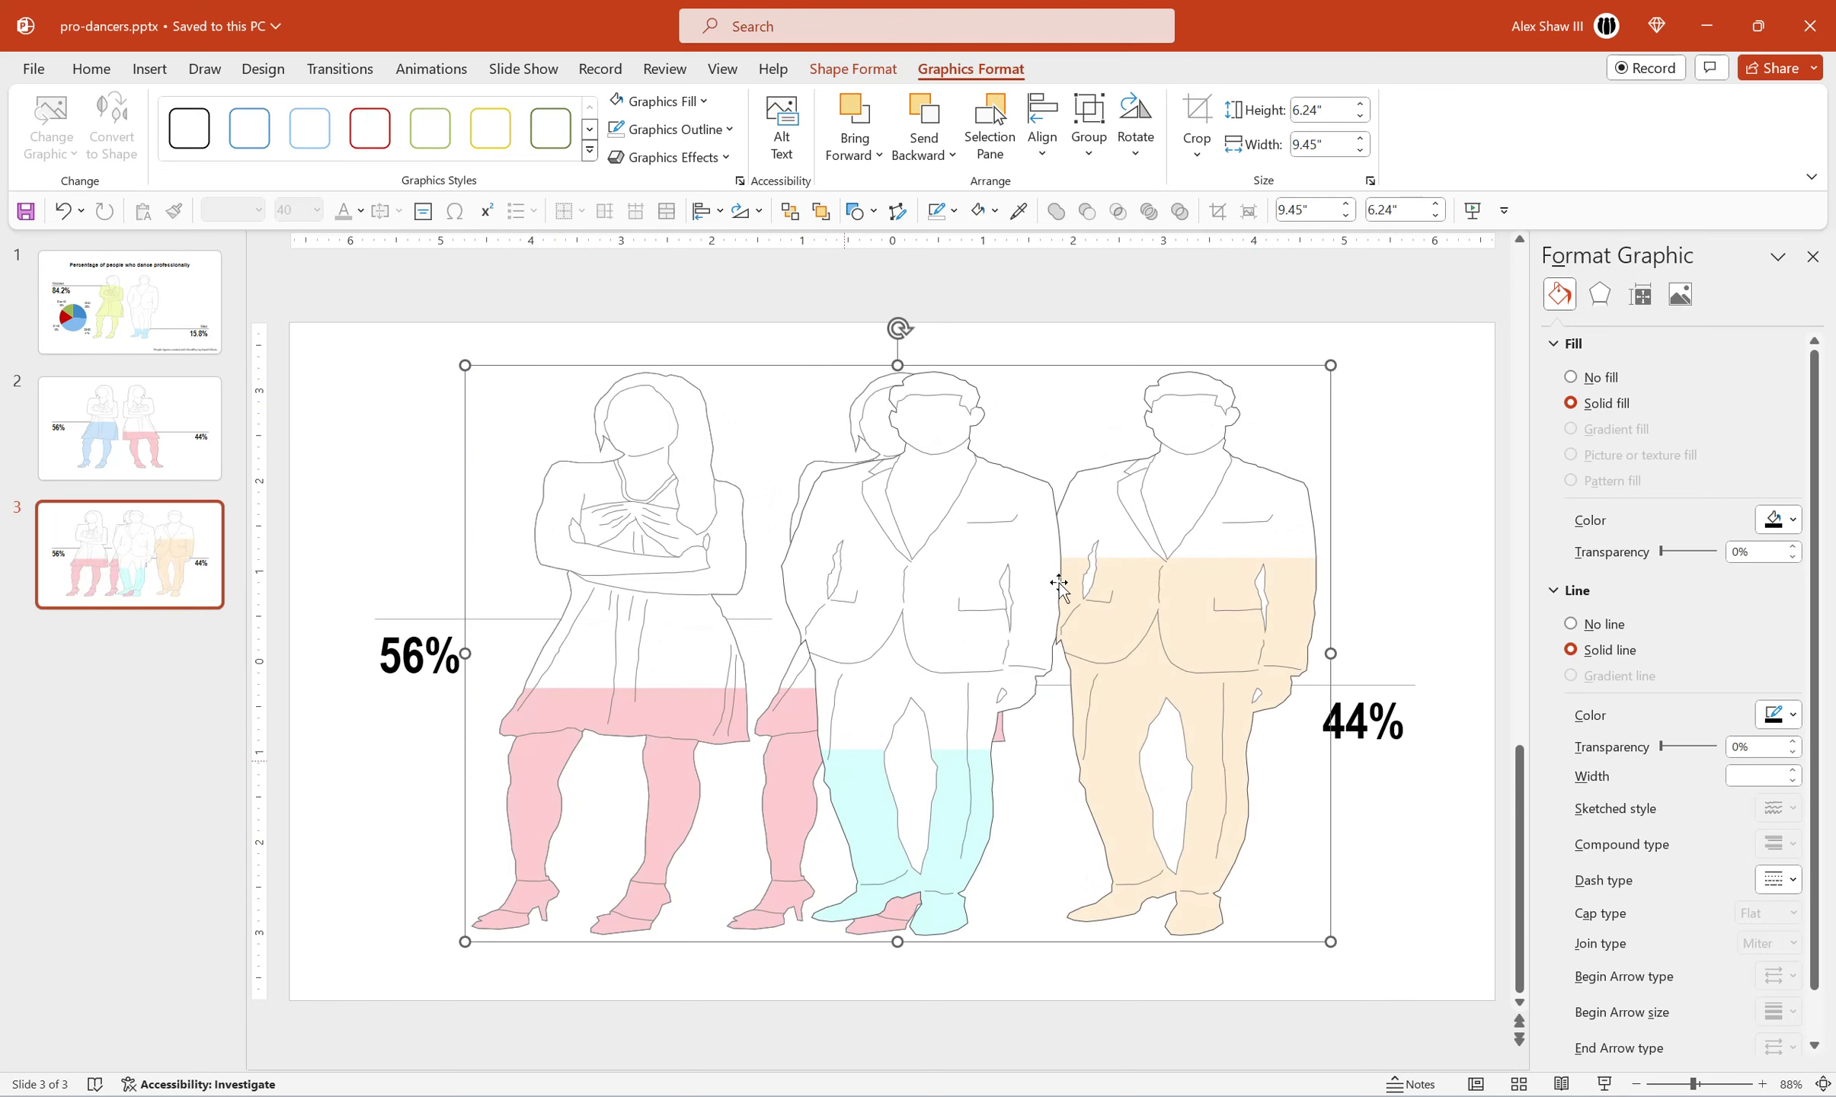
pyautogui.click(1642, 296)
pyautogui.click(1623, 515)
pyautogui.click(1423, 209)
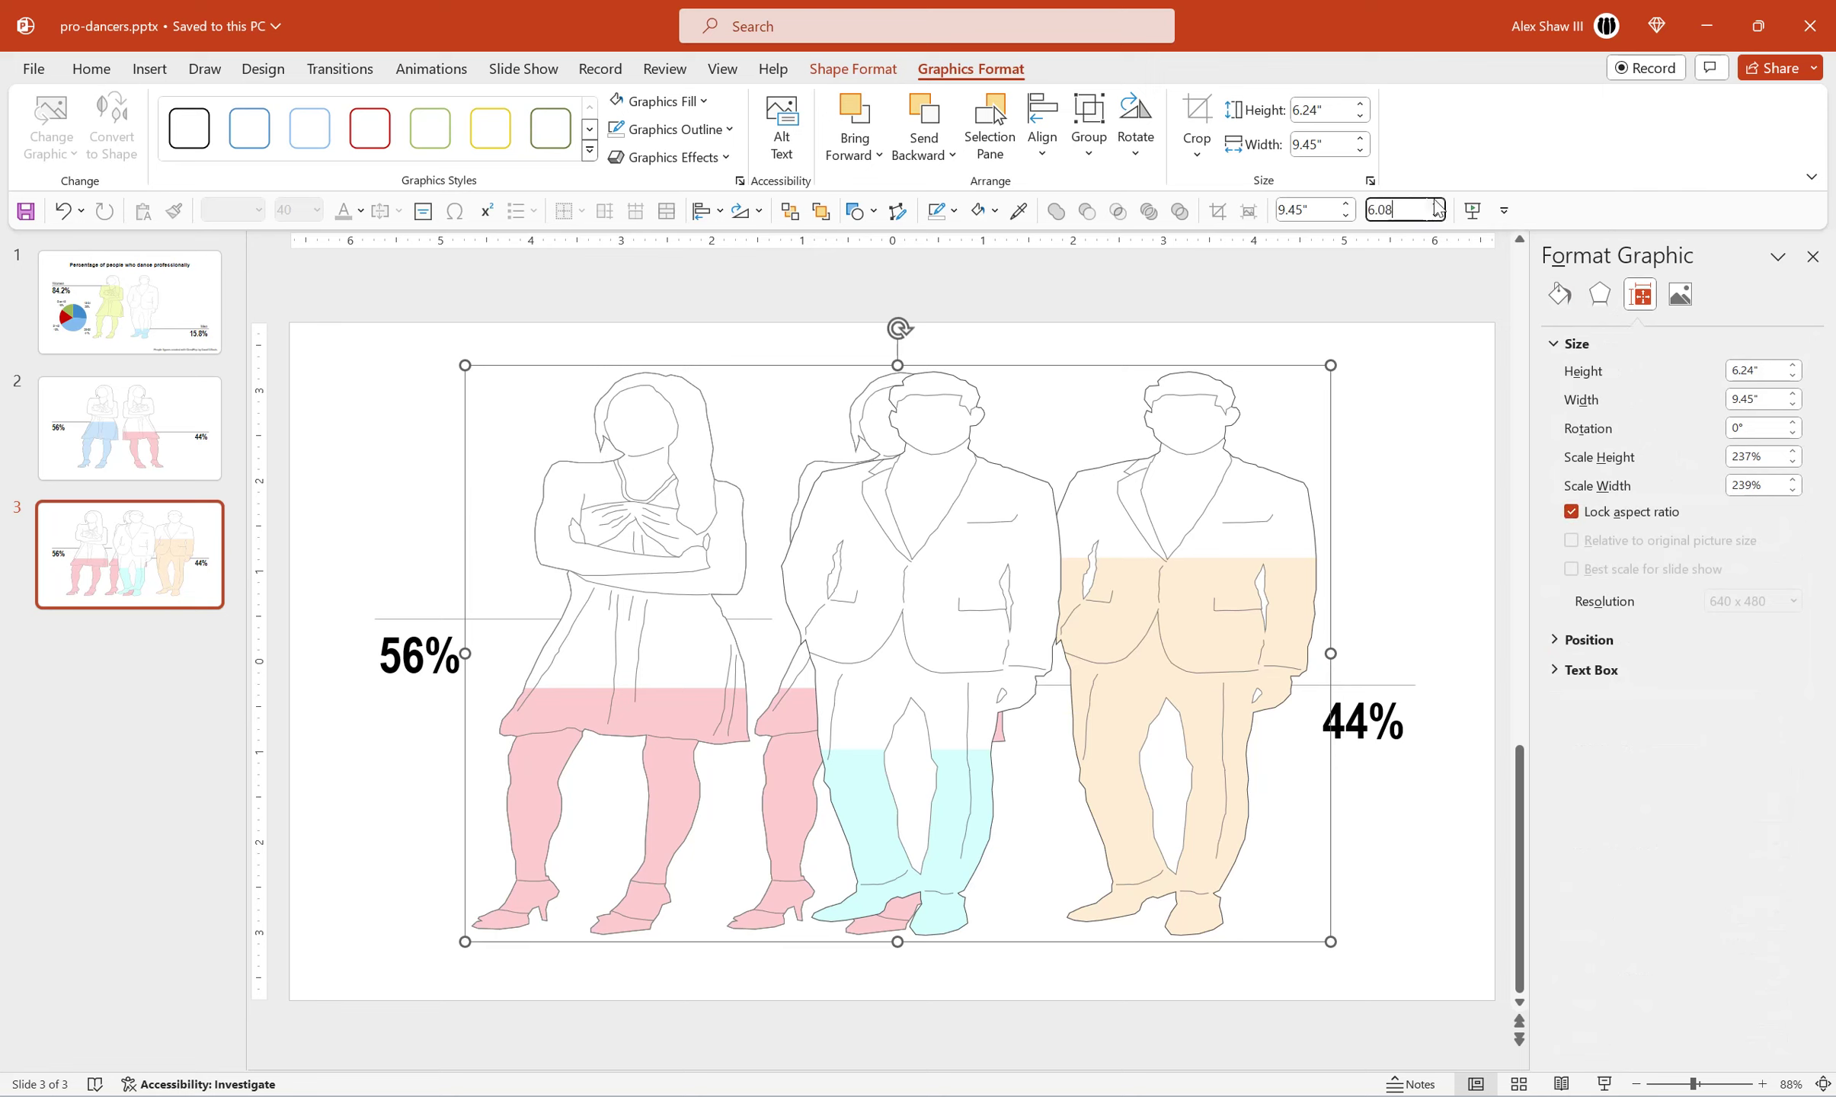
pyautogui.press('Return')
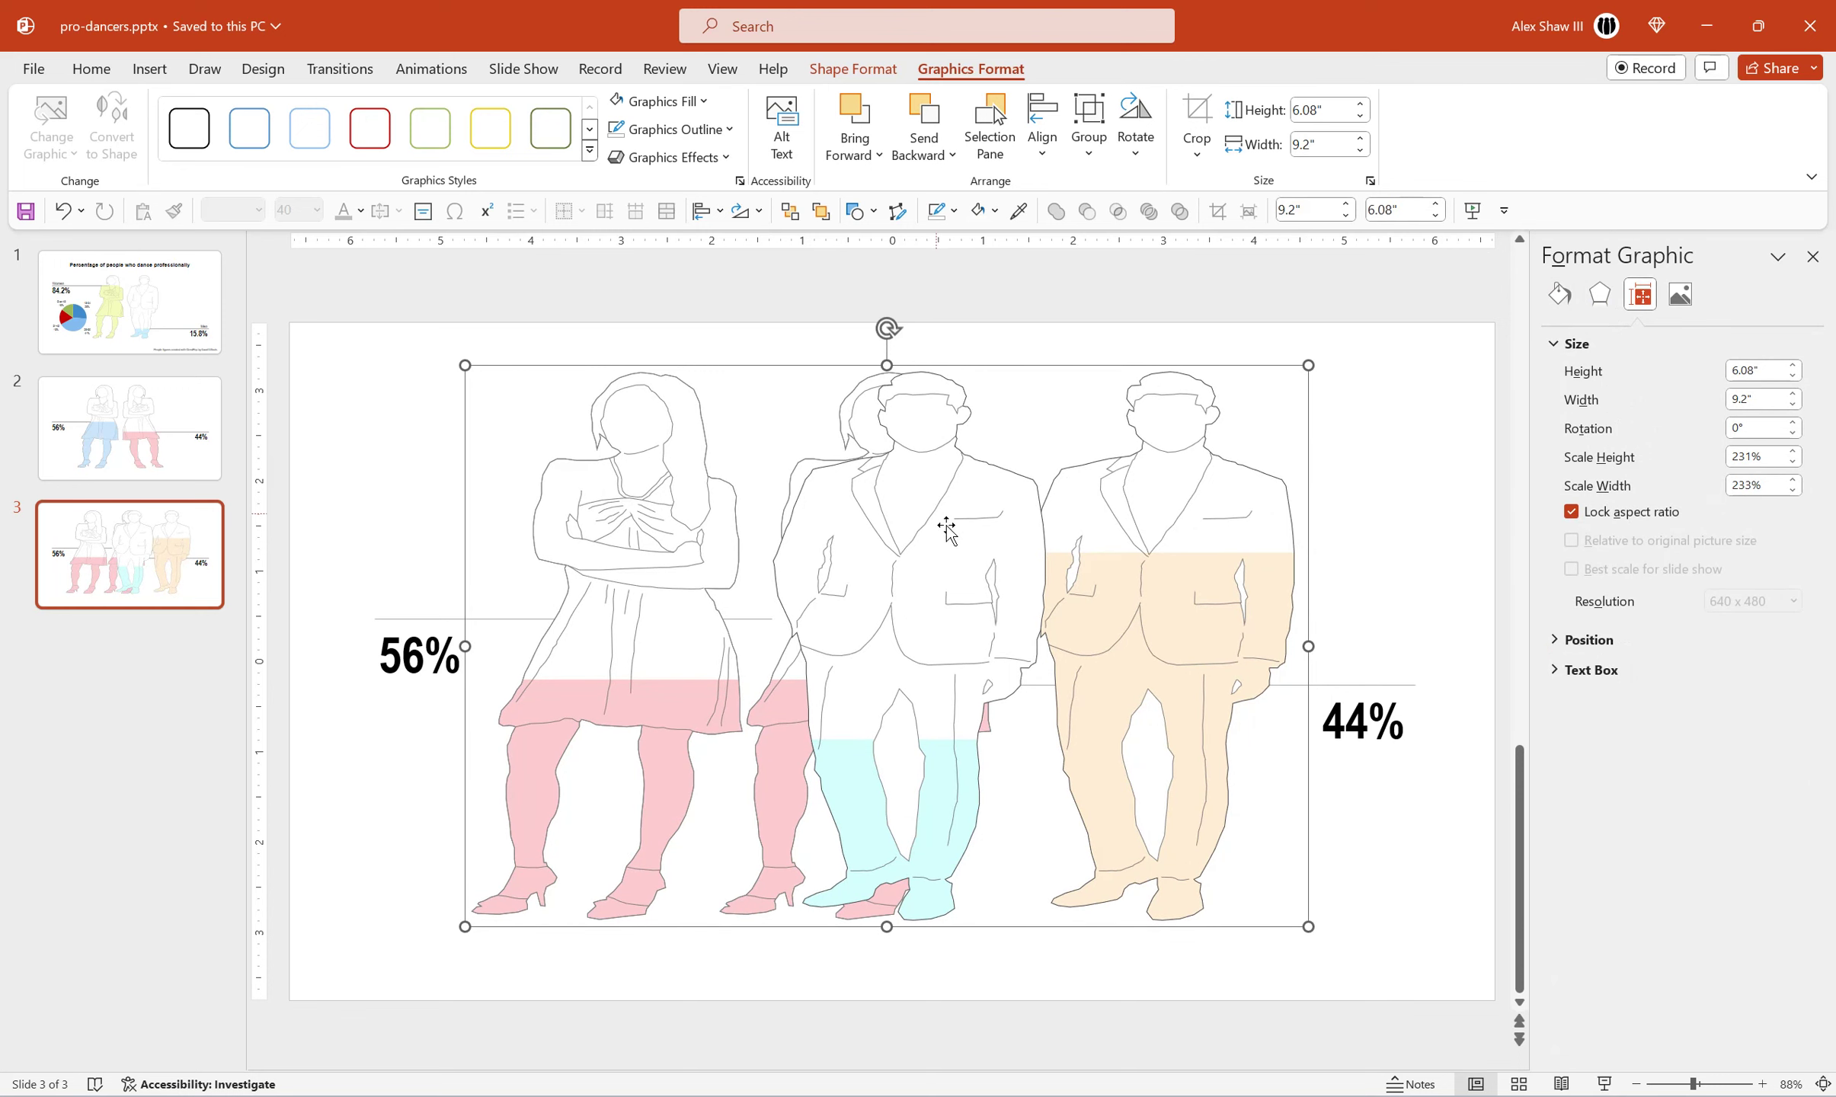
# Ungroup the charts, crop the woman off the cyan-legged piece, and move that man left.
pyautogui.rightClick(1153, 602)
pyautogui.moveTo(1271, 294)
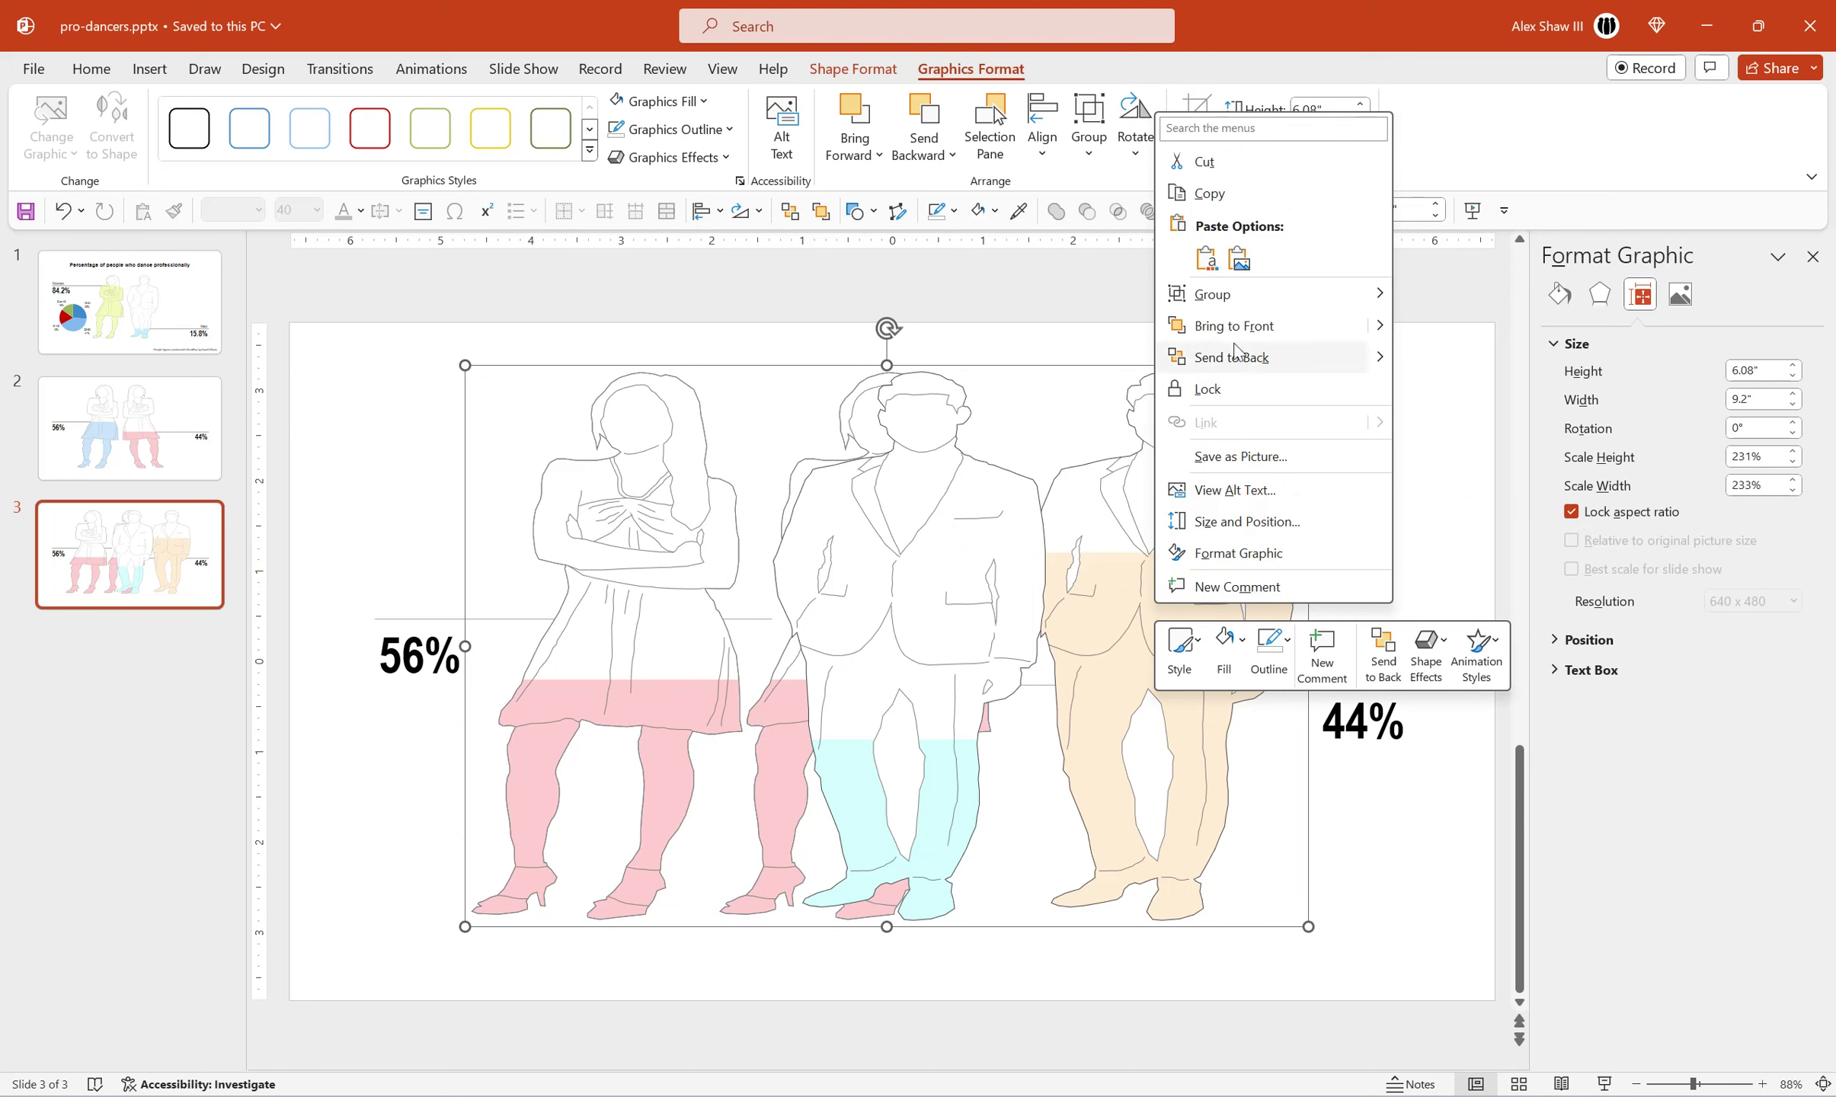
pyautogui.click(1456, 360)
pyautogui.click(1410, 392)
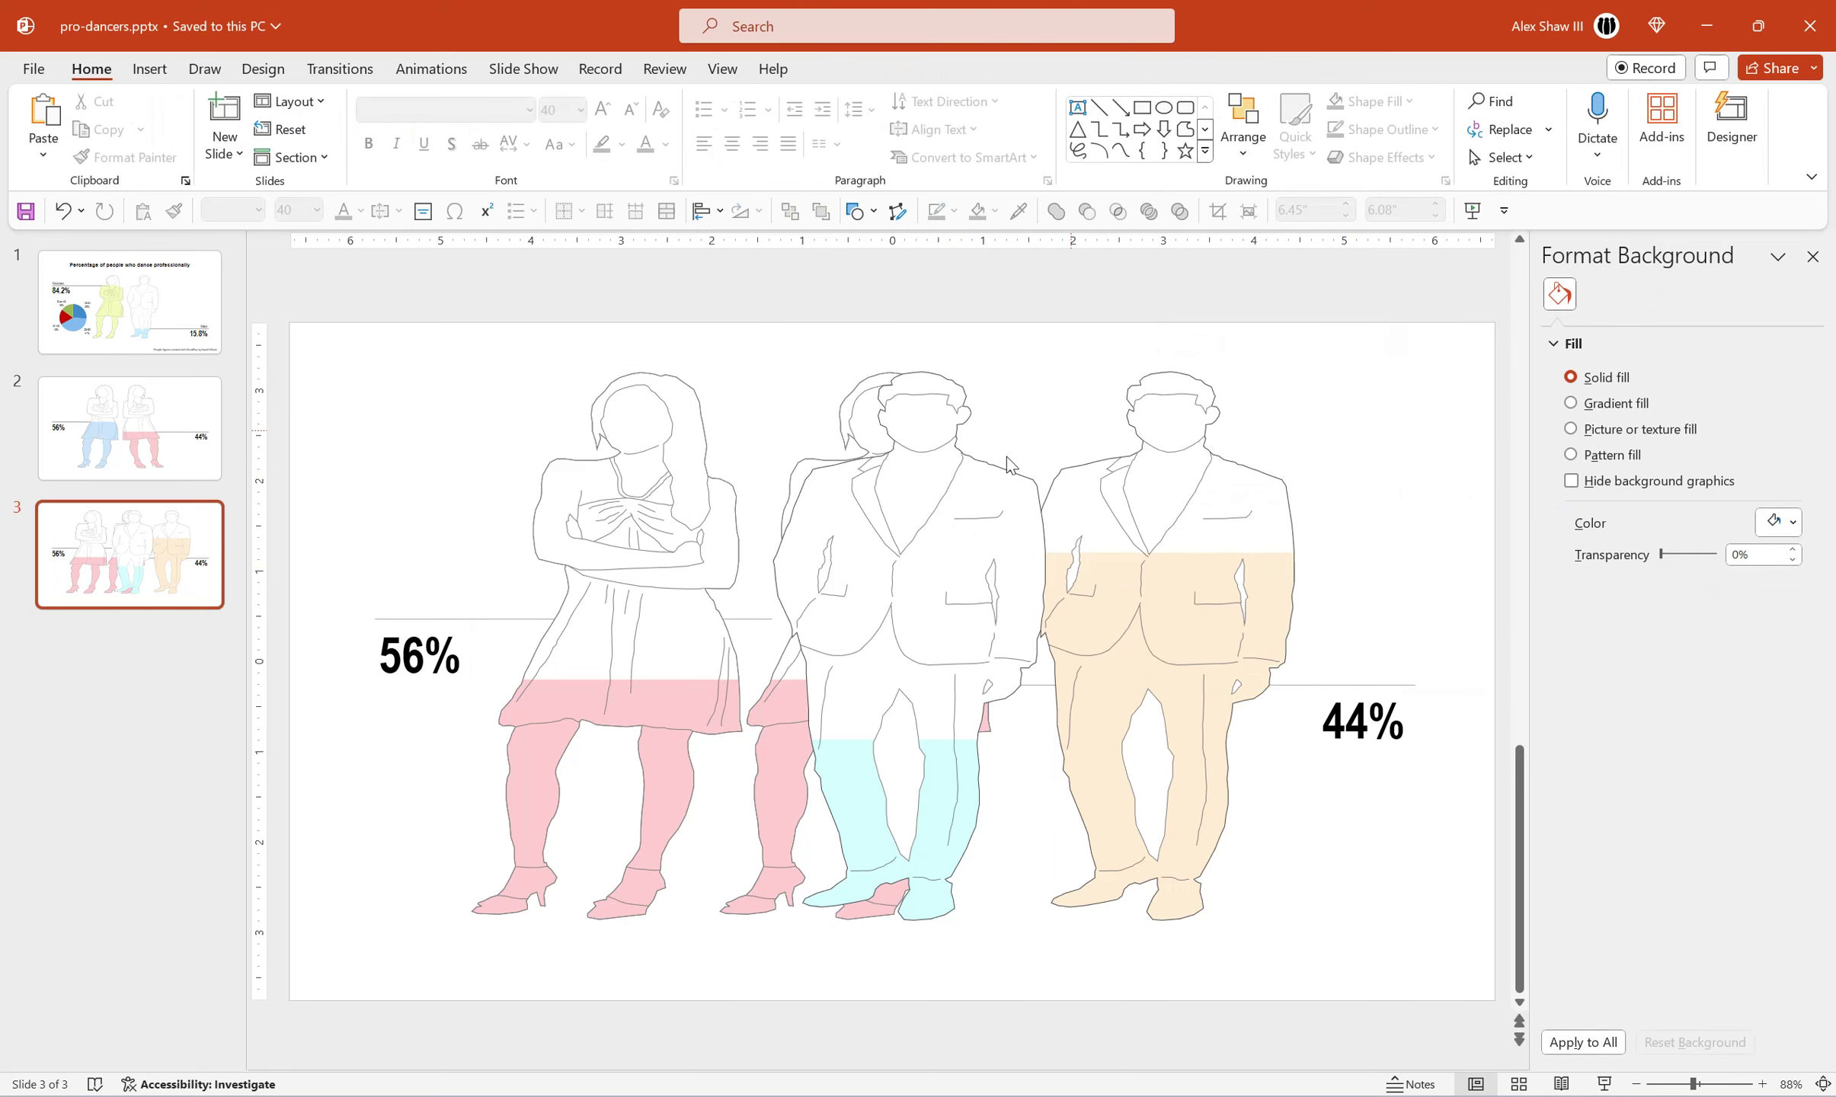
pyautogui.click(664, 525)
pyautogui.click(1217, 210)
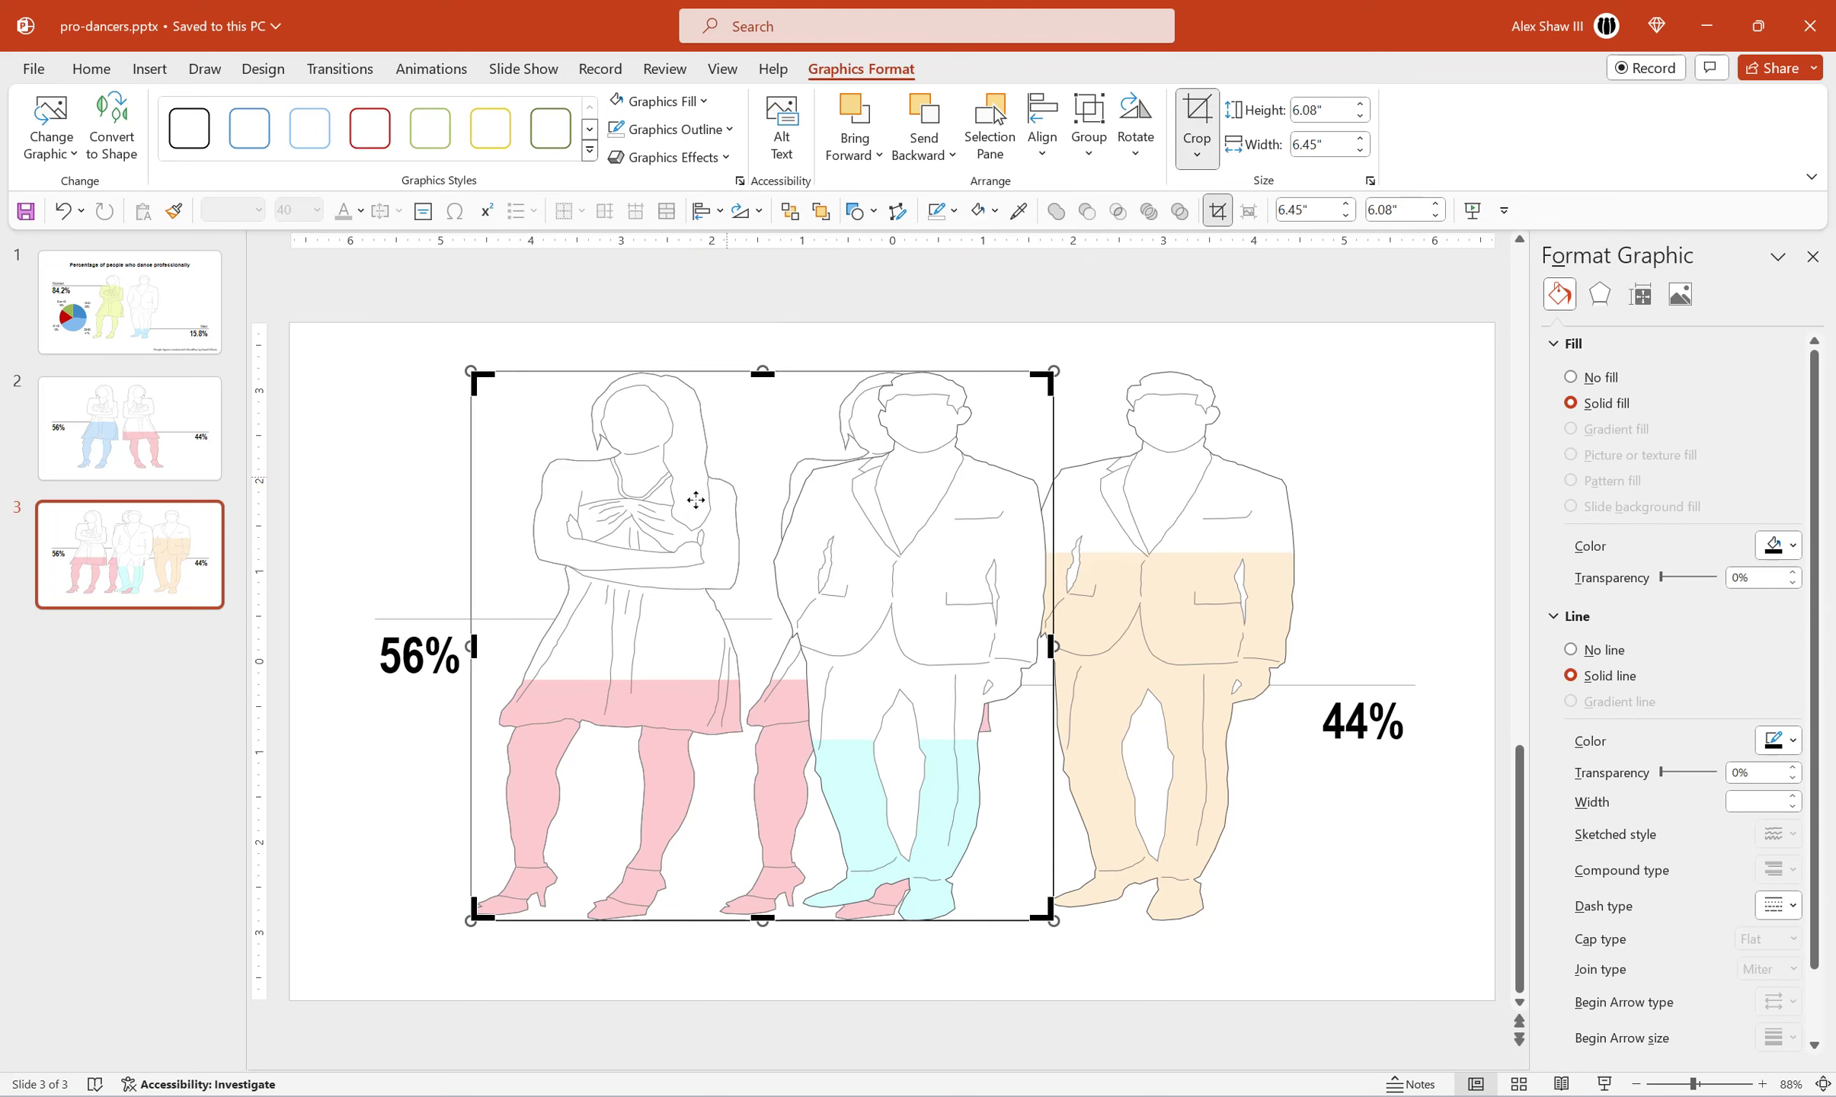
pyautogui.moveTo(470, 646); pyautogui.dragTo(765, 690)
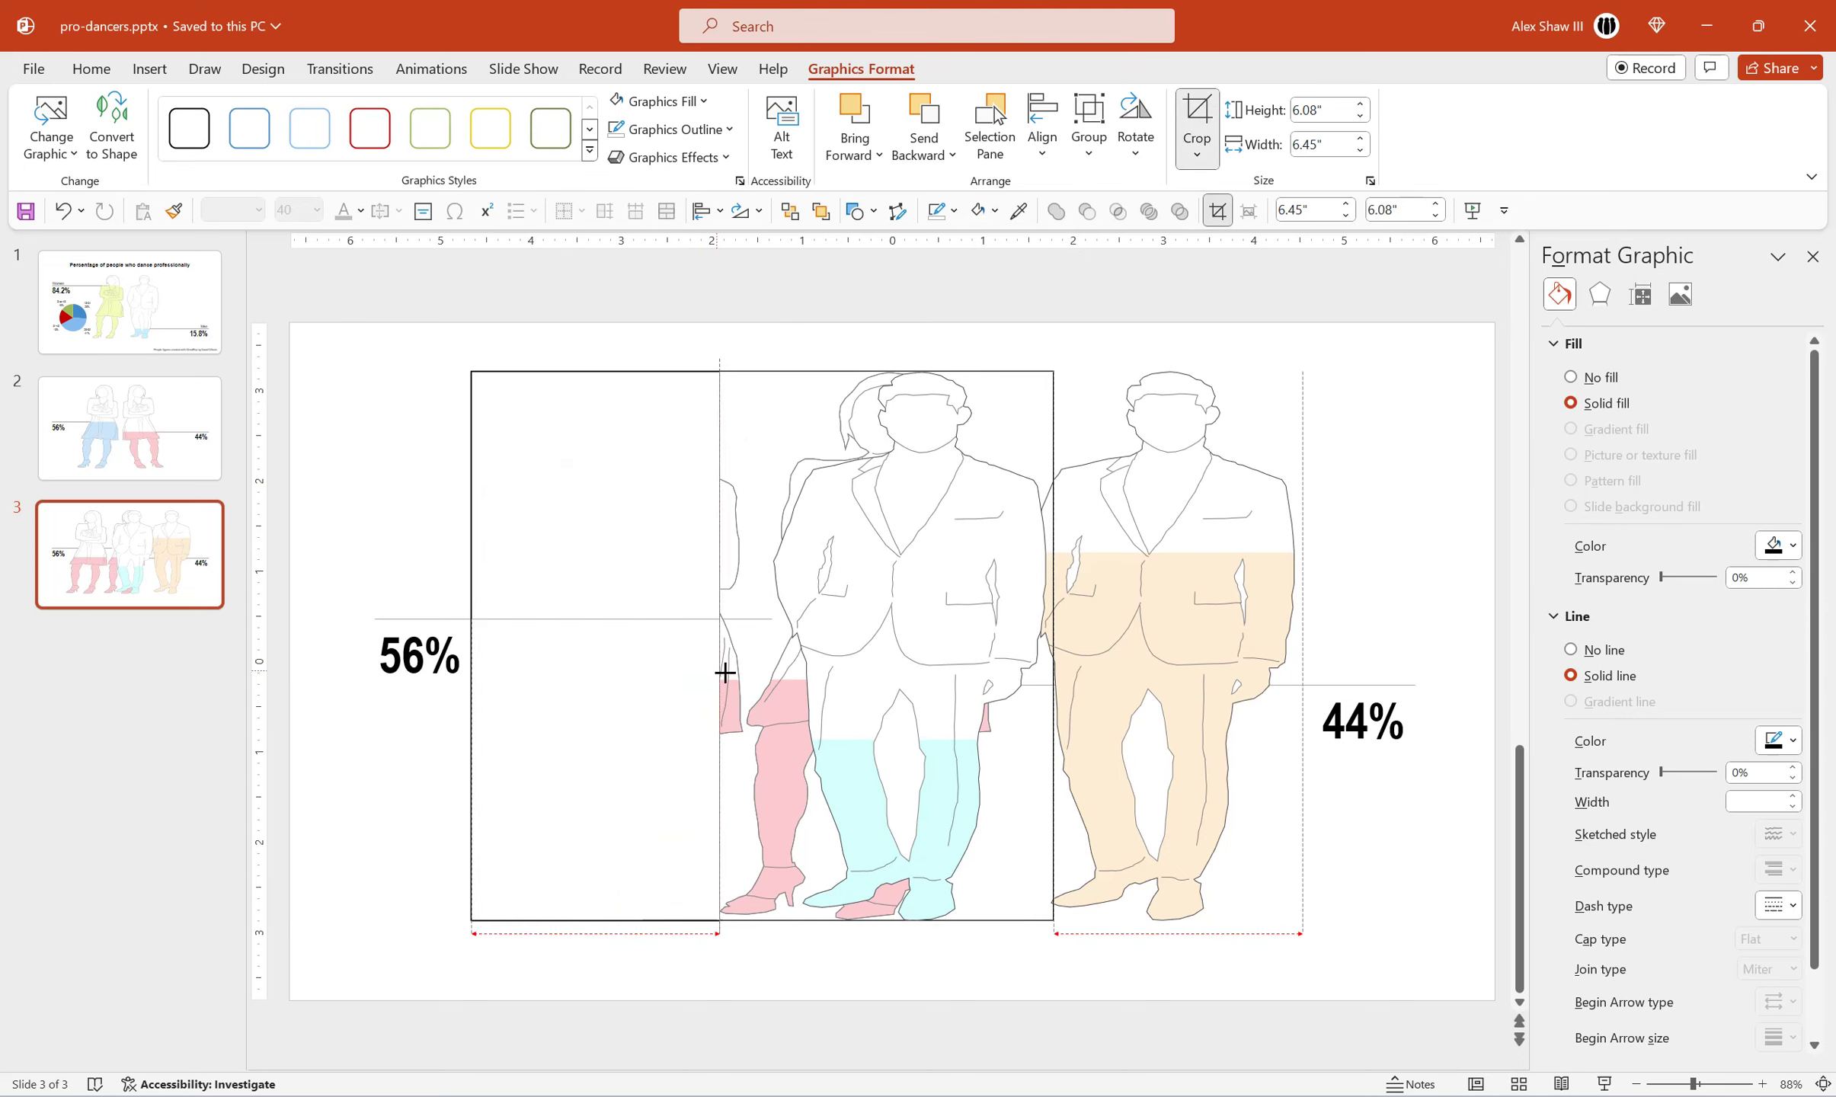
pyautogui.click(345, 761)
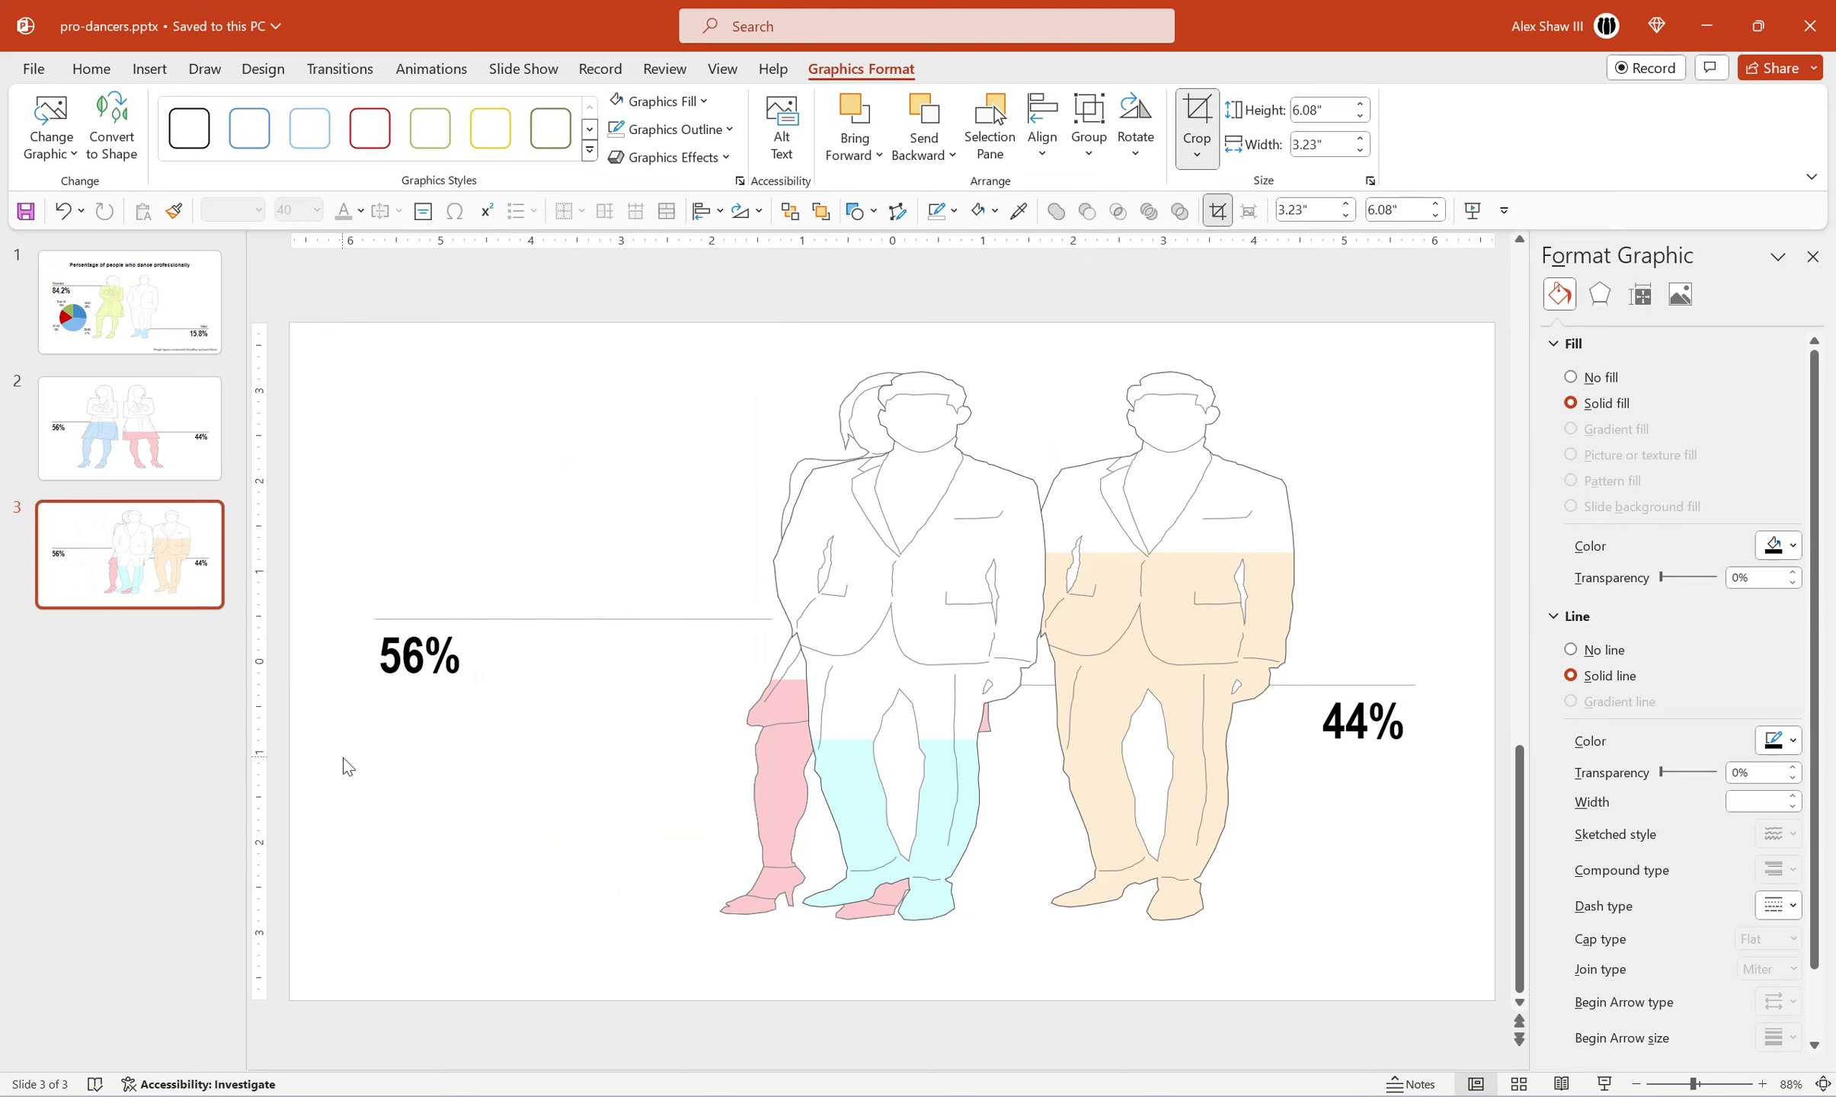
pyautogui.click(942, 775)
pyautogui.moveTo(943, 775); pyautogui.dragTo(691, 733)
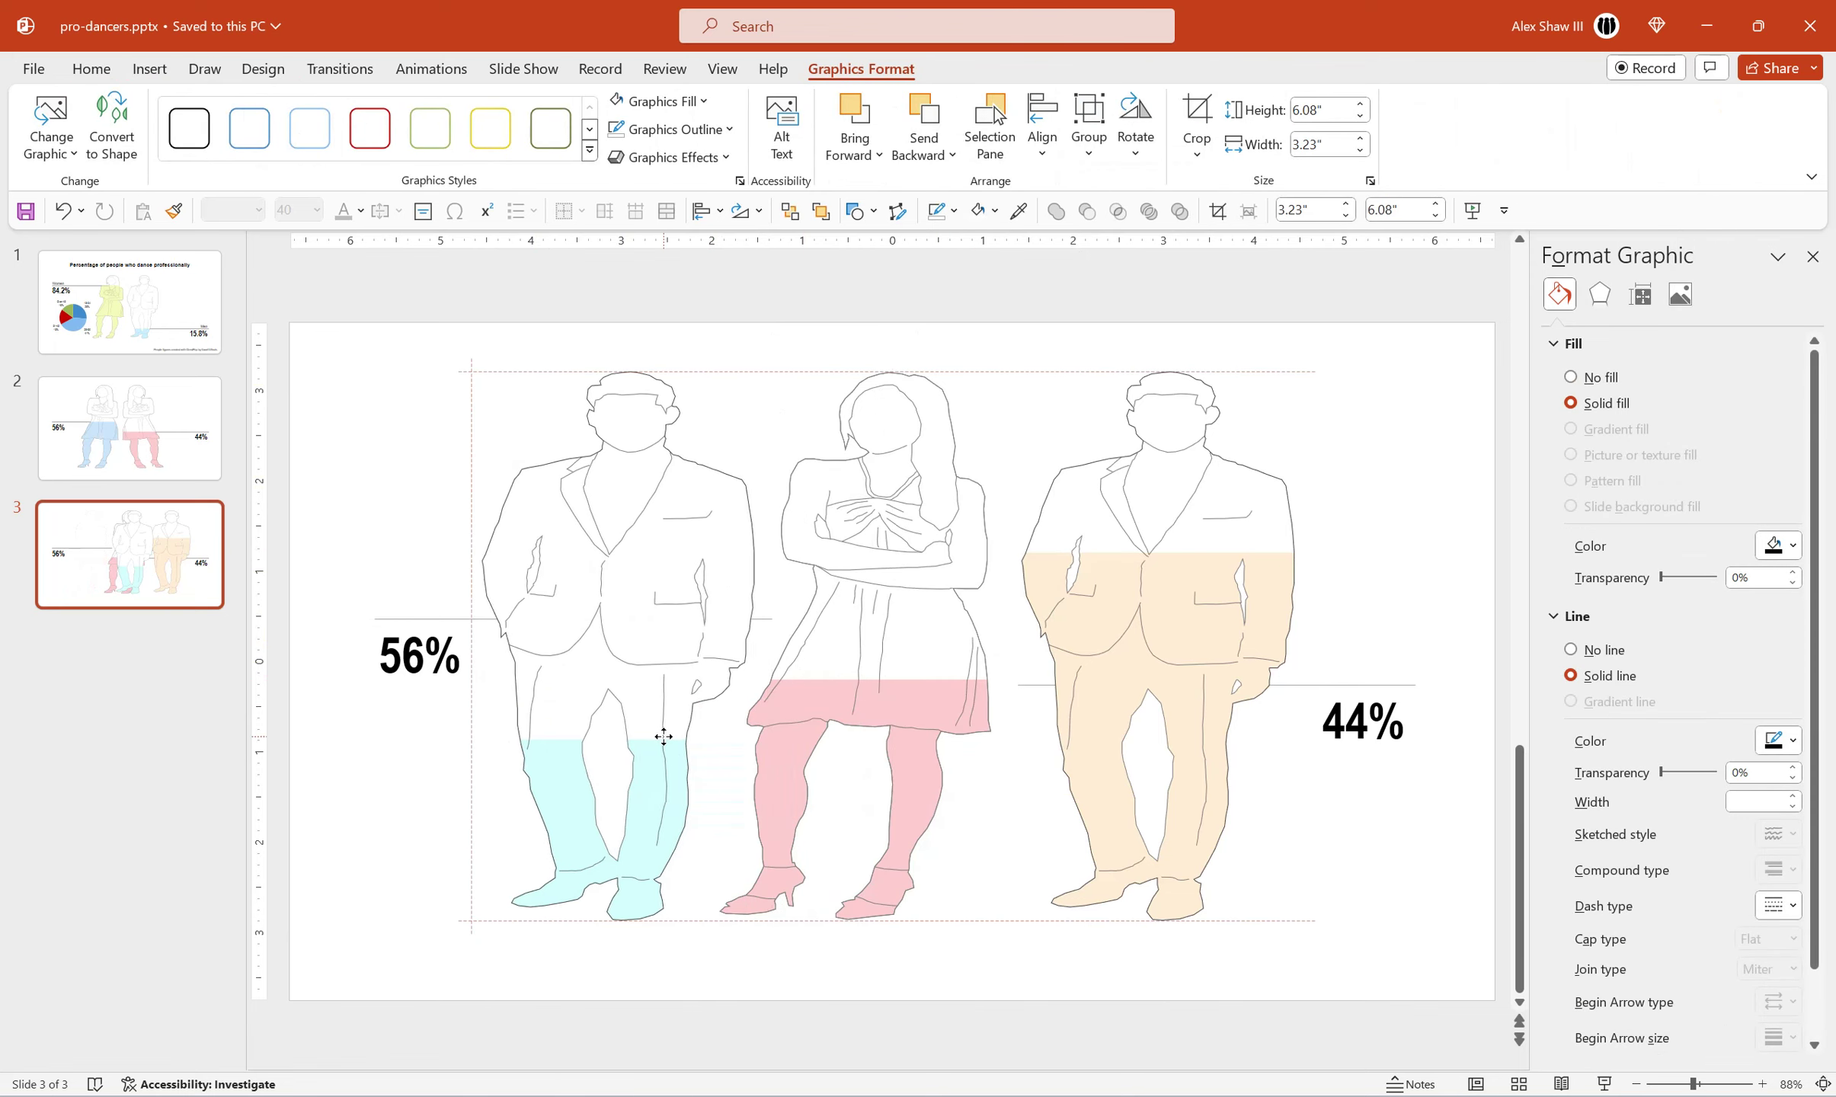
# Crop the woman off the beige-man piece and place him beside the cyan-legged man.
pyautogui.click(935, 716)
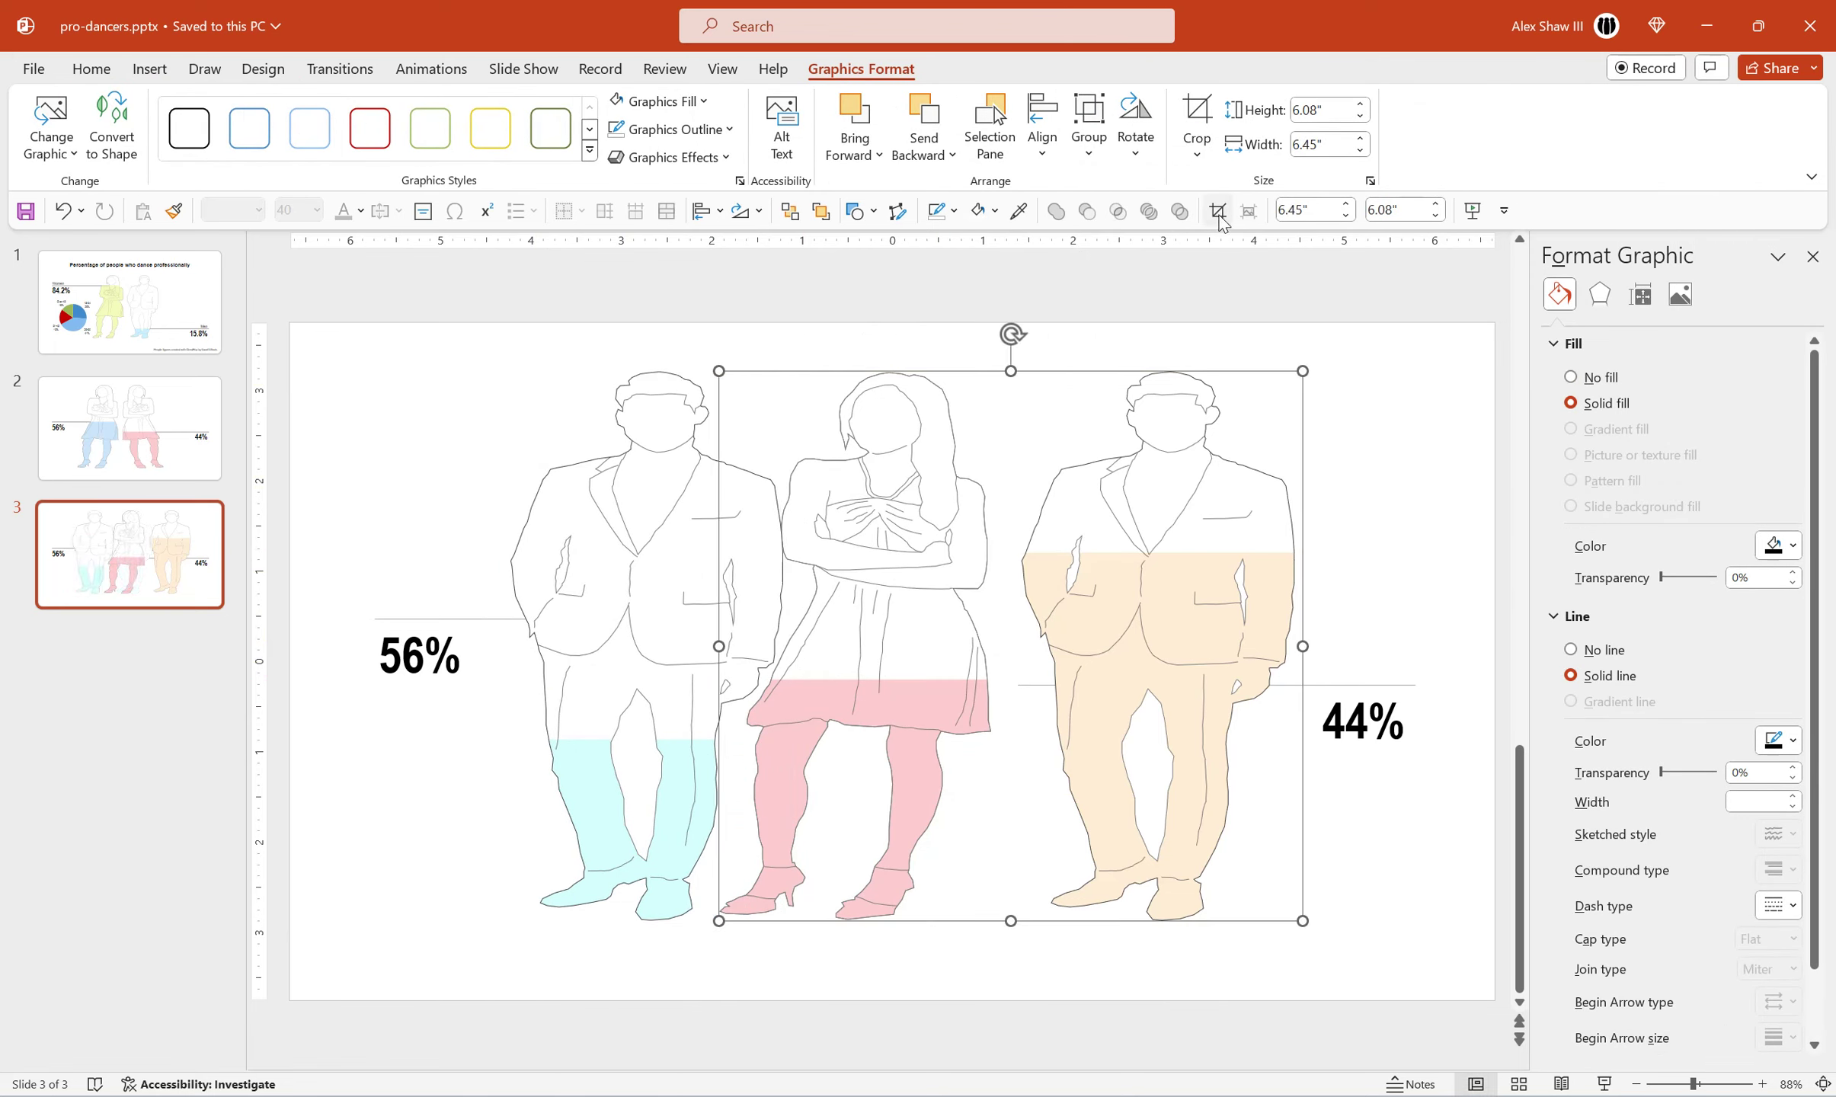
pyautogui.click(1197, 118)
pyautogui.moveTo(721, 646); pyautogui.dragTo(1010, 671)
pyautogui.click(1433, 464)
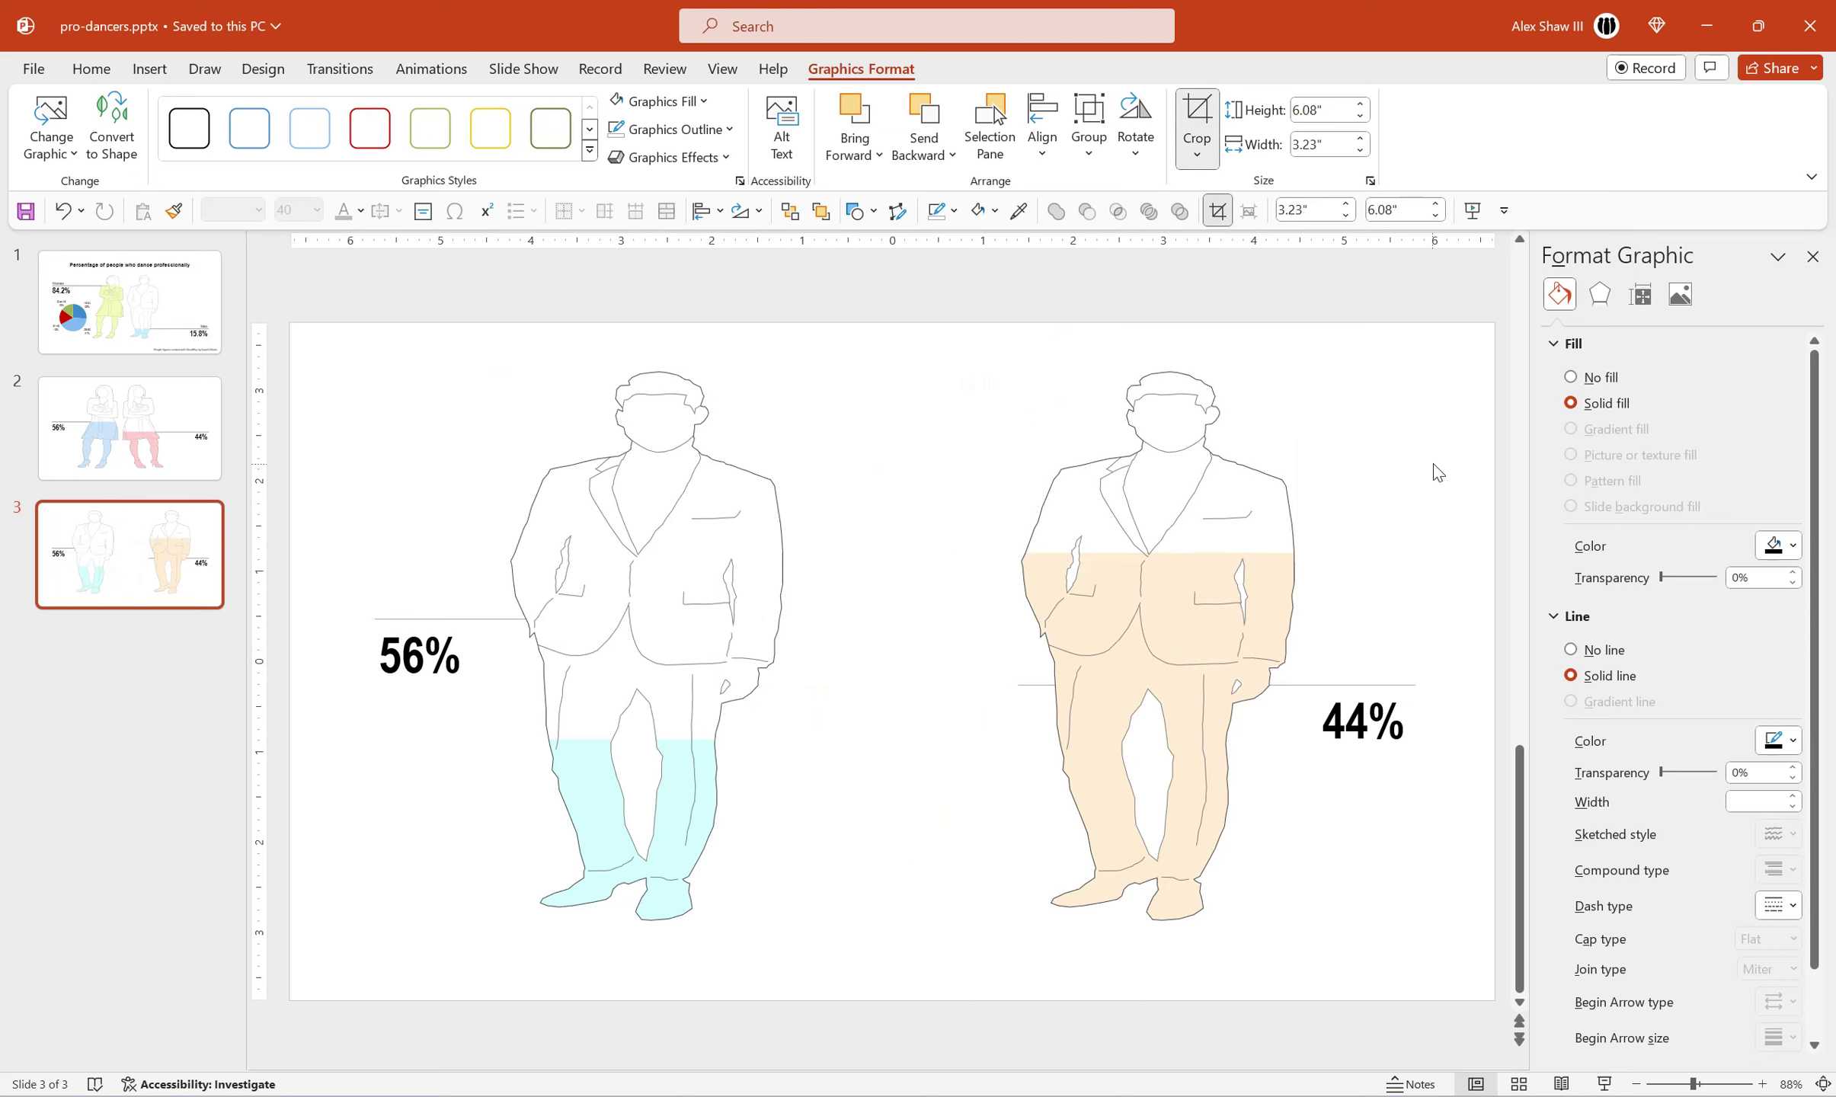
pyautogui.moveTo(1238, 582); pyautogui.dragTo(1039, 587)
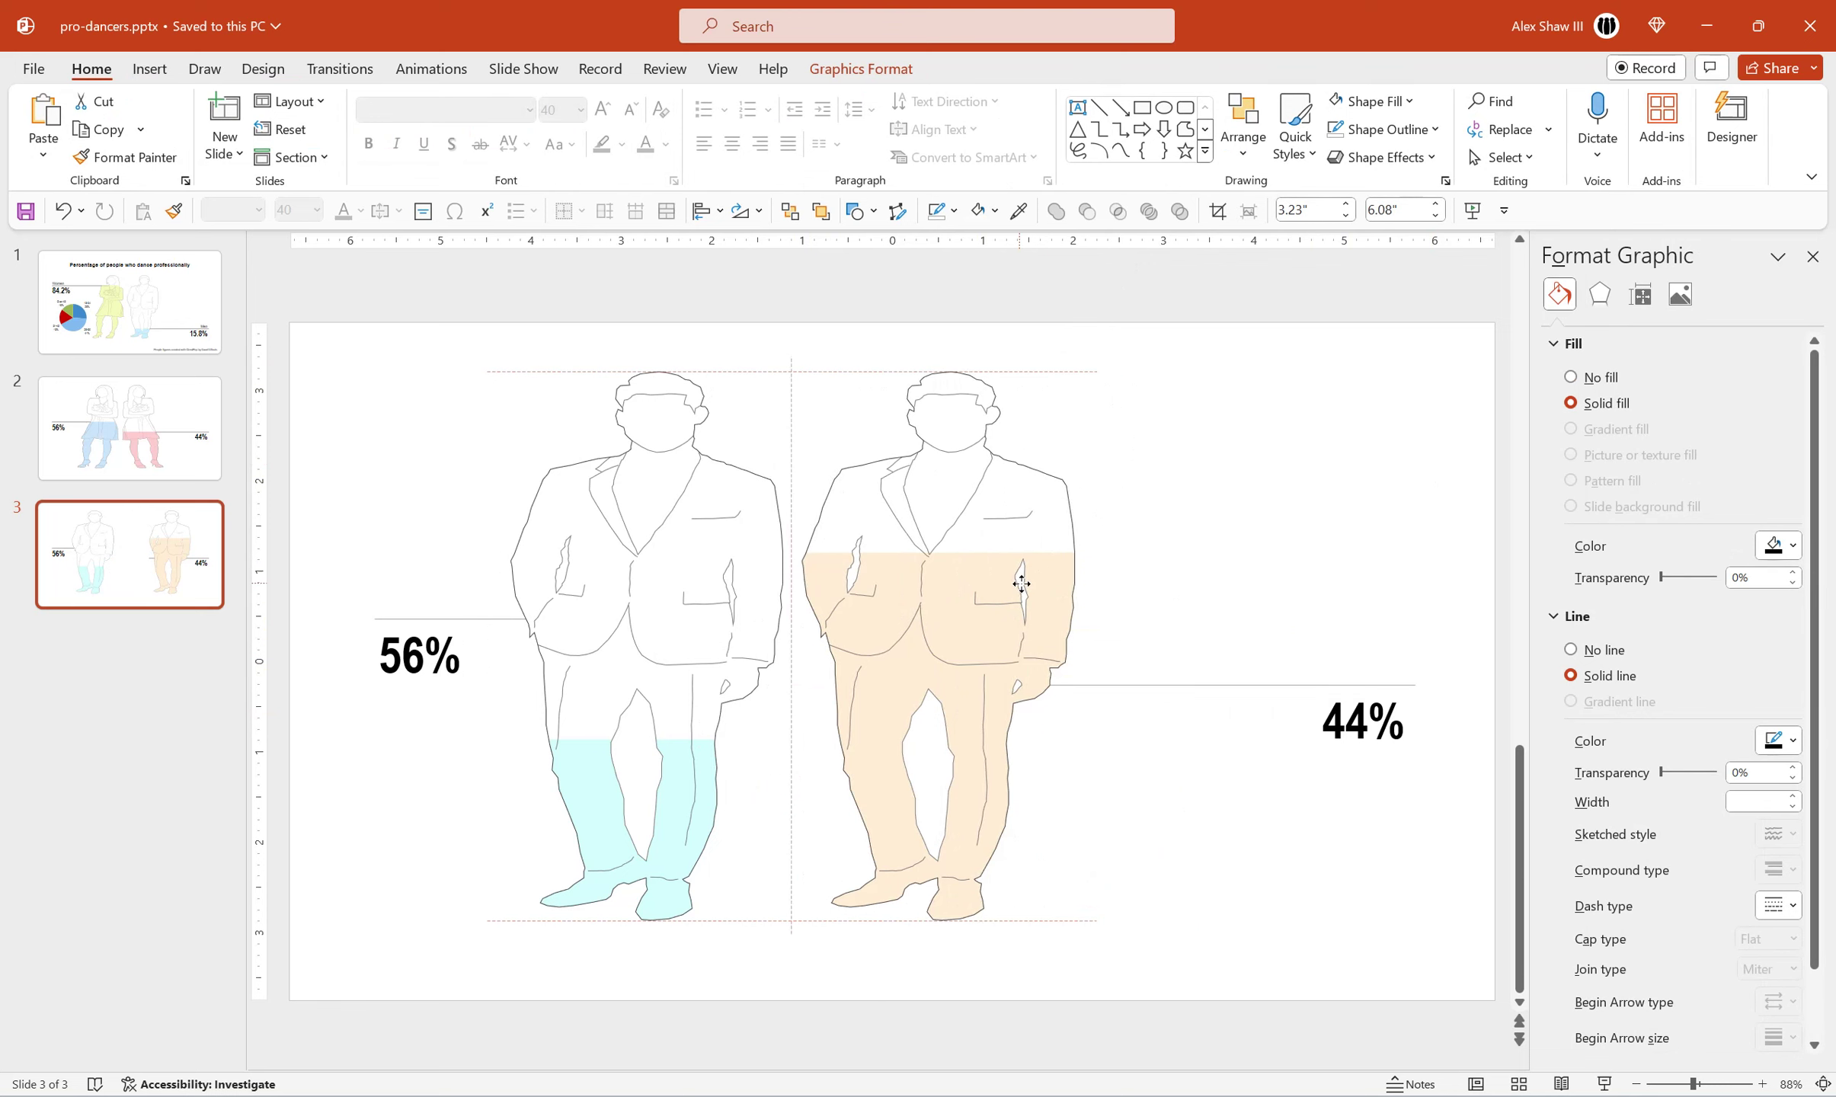
pyautogui.moveTo(1039, 587); pyautogui.dragTo(868, 561)
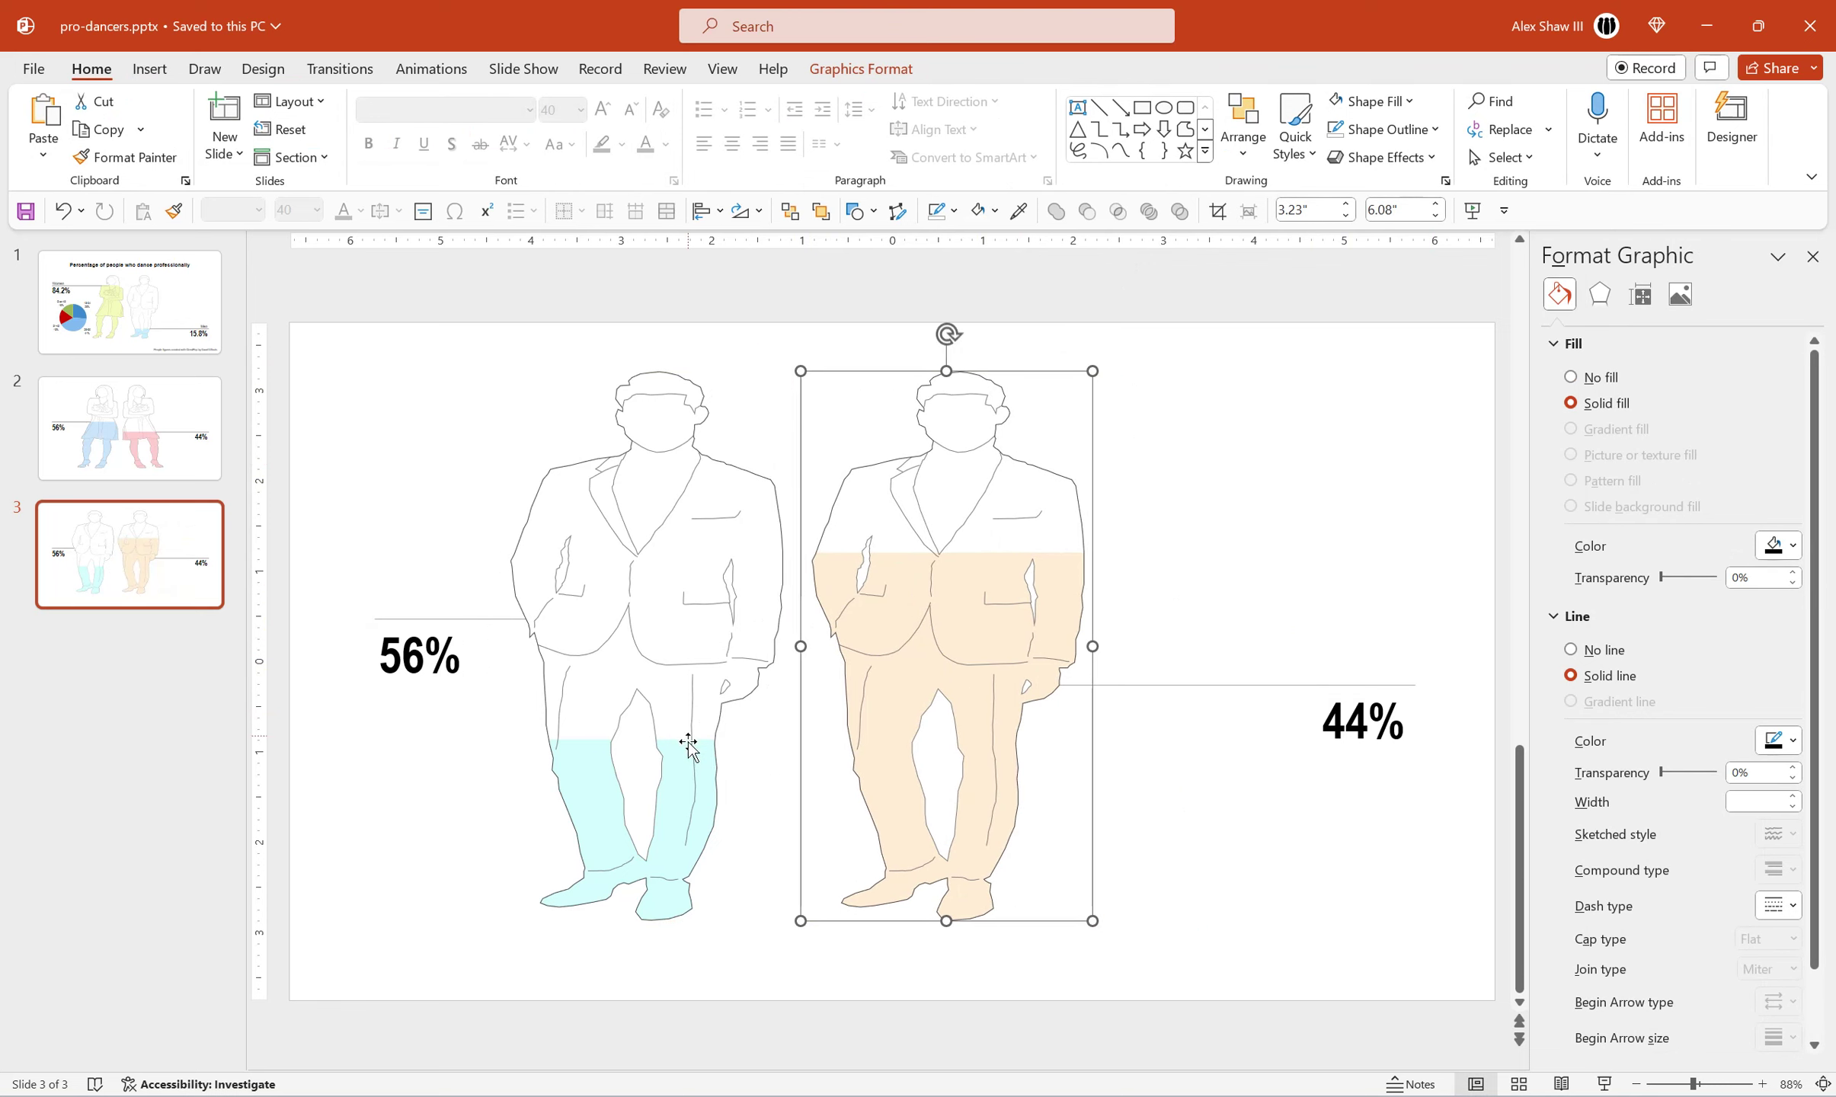
pyautogui.moveTo(697, 755); pyautogui.dragTo(753, 769)
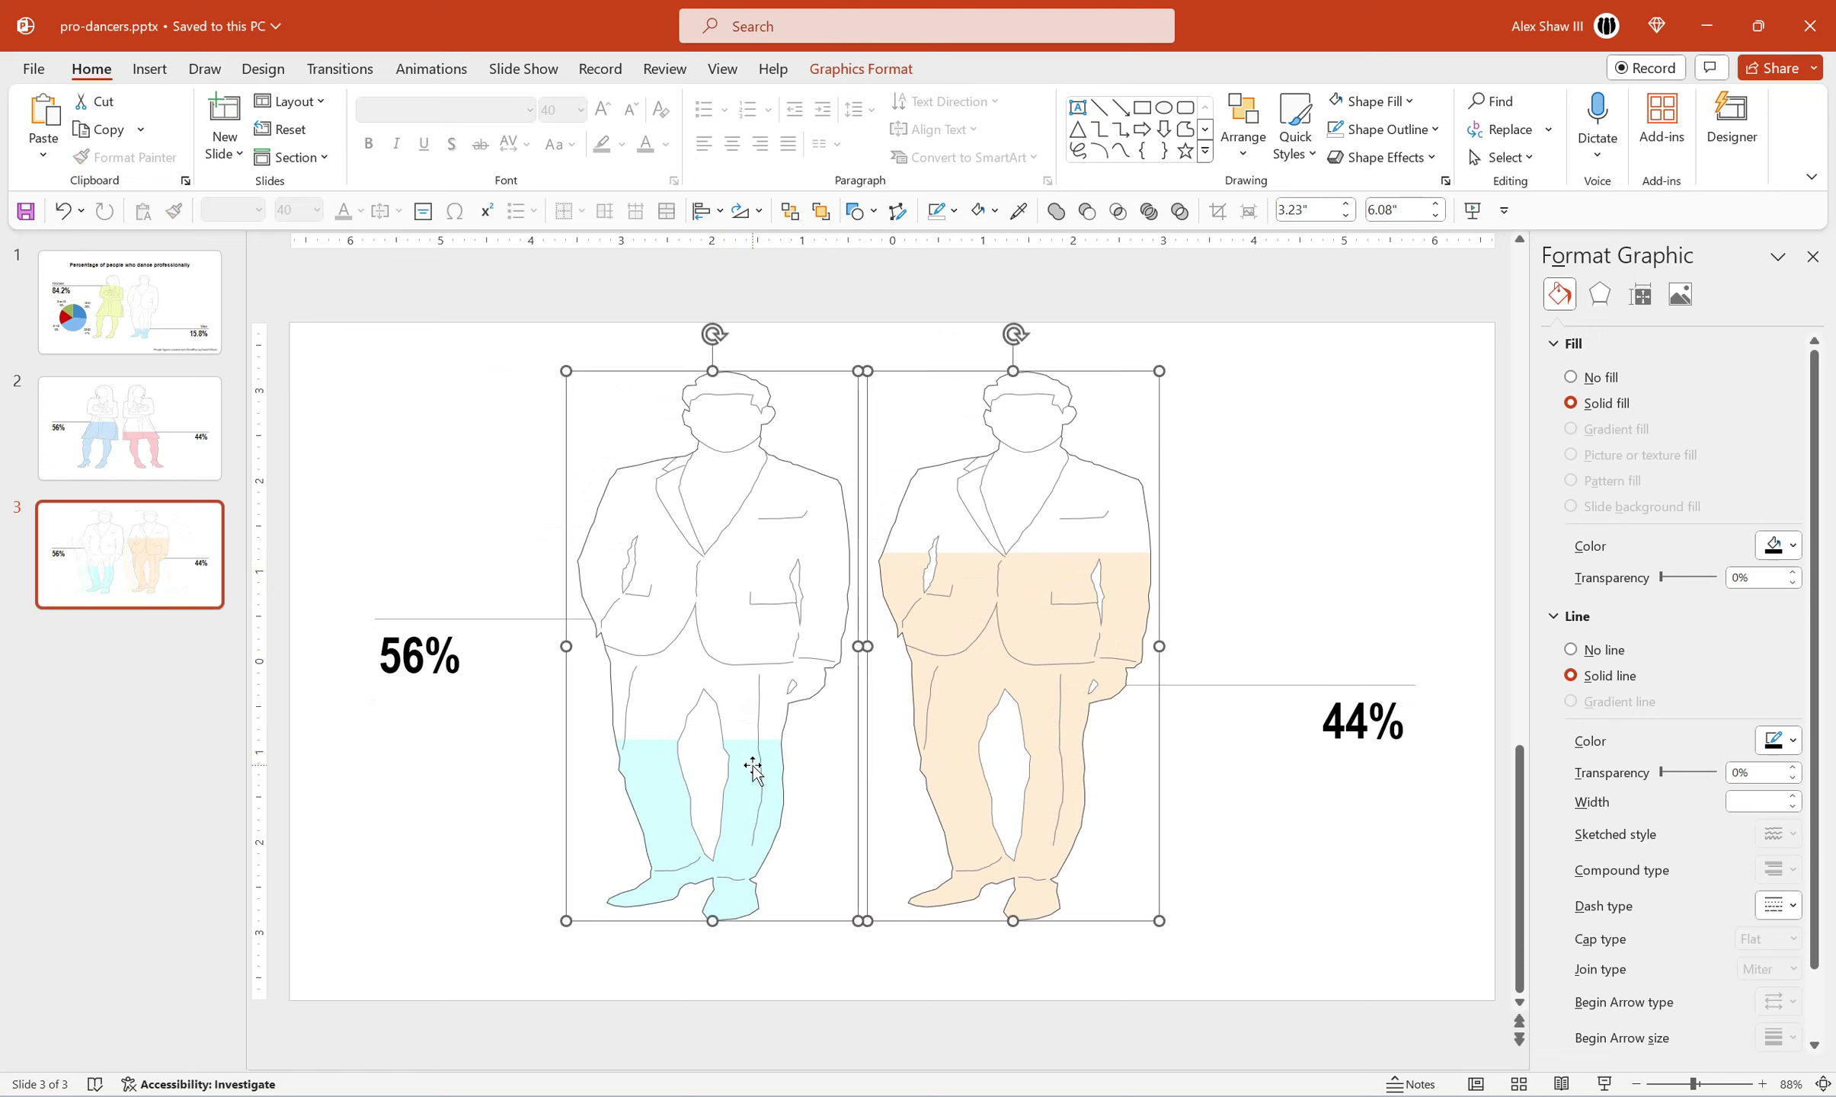
pyautogui.click(1253, 551)
pyautogui.click(1118, 621)
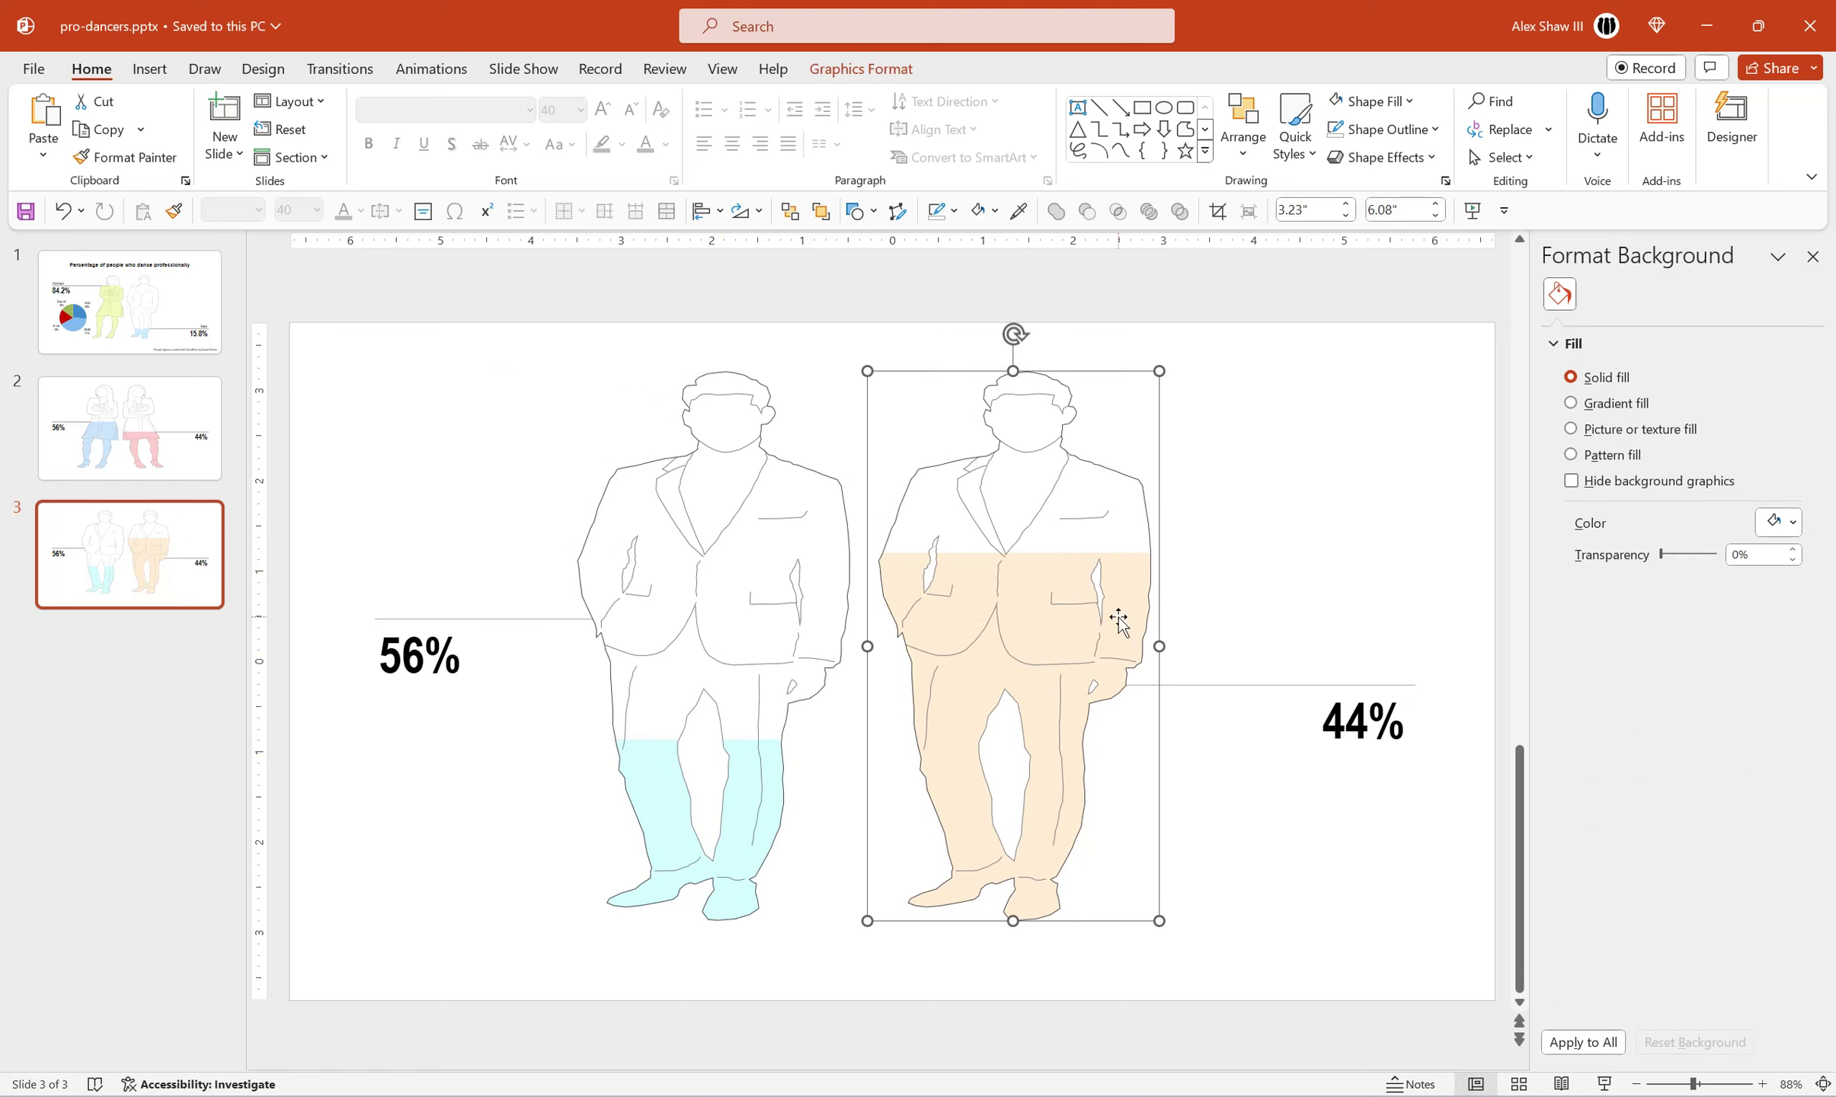
# Change the right-hand label from 44% to 67%.
pyautogui.click(1203, 685)
pyautogui.click(1364, 720)
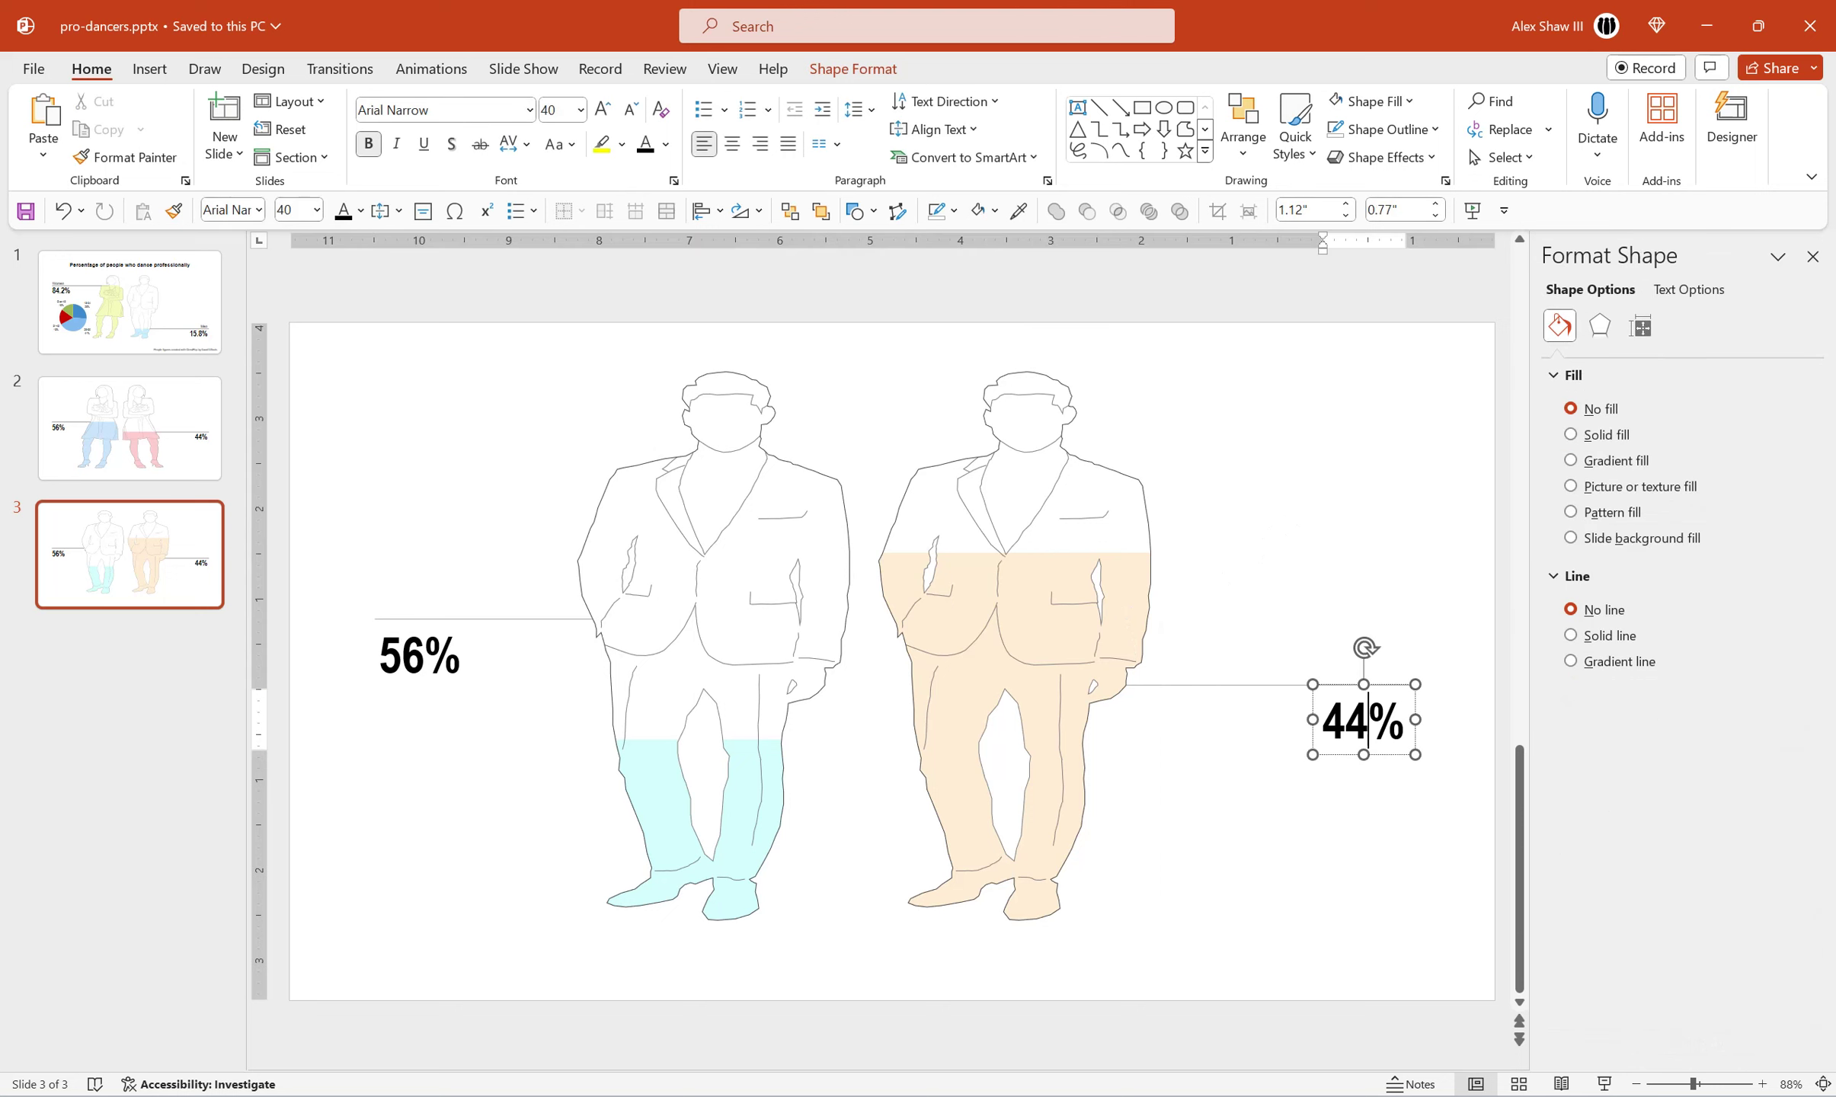
pyautogui.moveTo(1371, 719); pyautogui.dragTo(1322, 720)
pyautogui.write('67')
# Change the left-hand label from 56% to 33%.
pyautogui.click(425, 655)
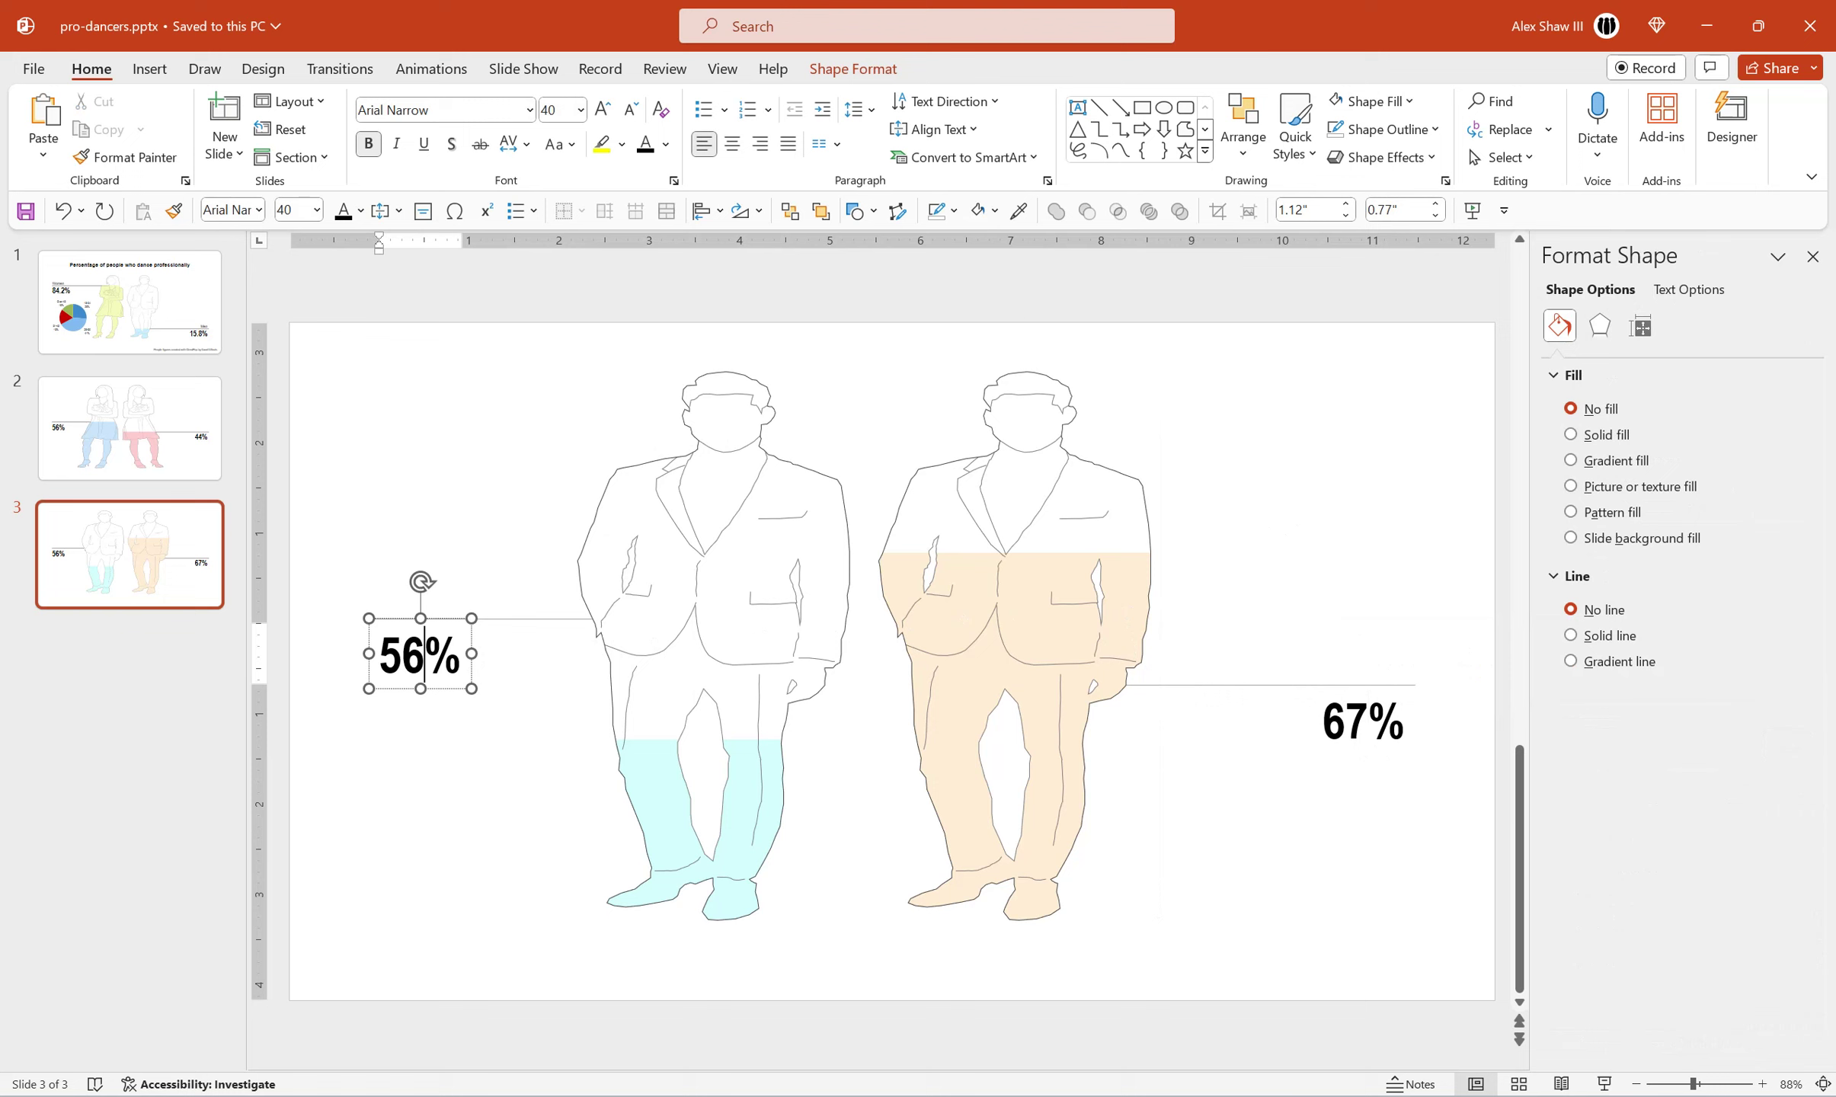
pyautogui.moveTo(427, 656); pyautogui.dragTo(379, 655)
pyautogui.write('33')
pyautogui.click(506, 511)
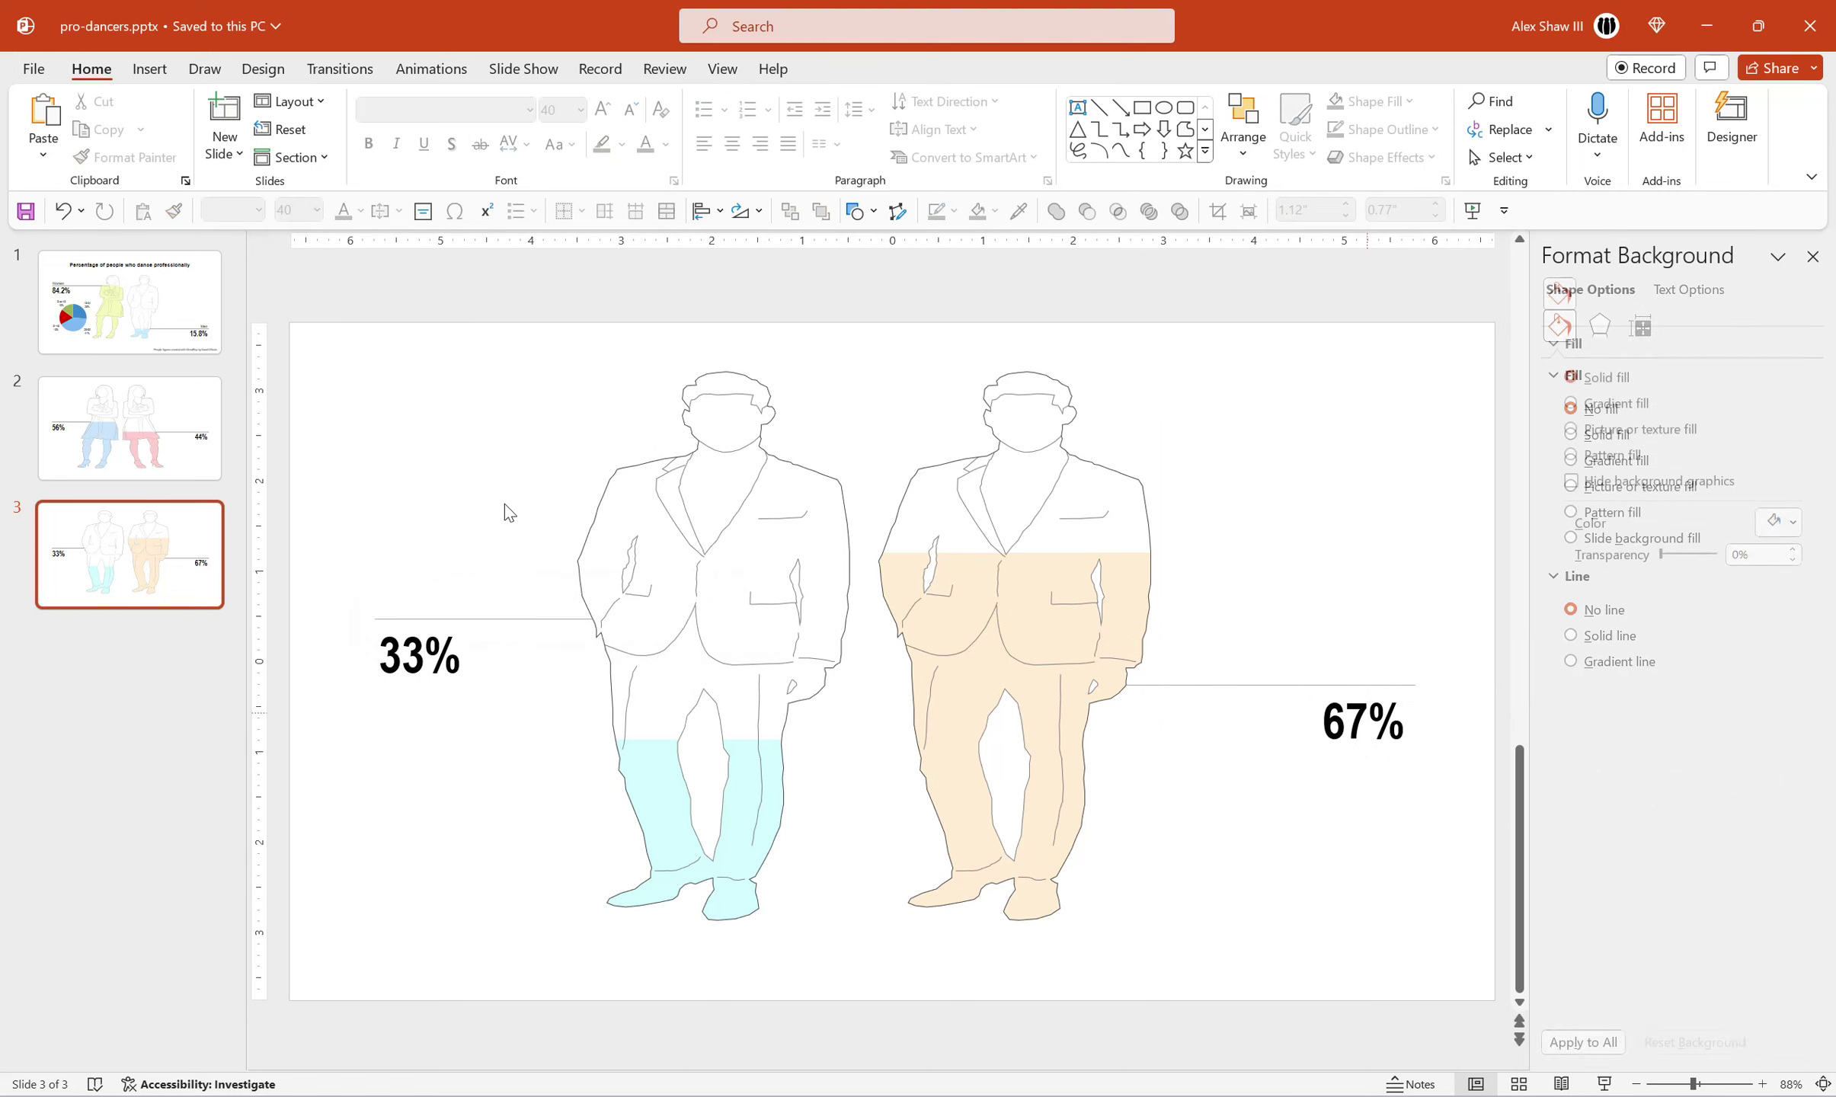
pyautogui.click(1330, 707)
pyautogui.keyDown('shift'); pyautogui.click(1254, 683); pyautogui.keyUp('shift')
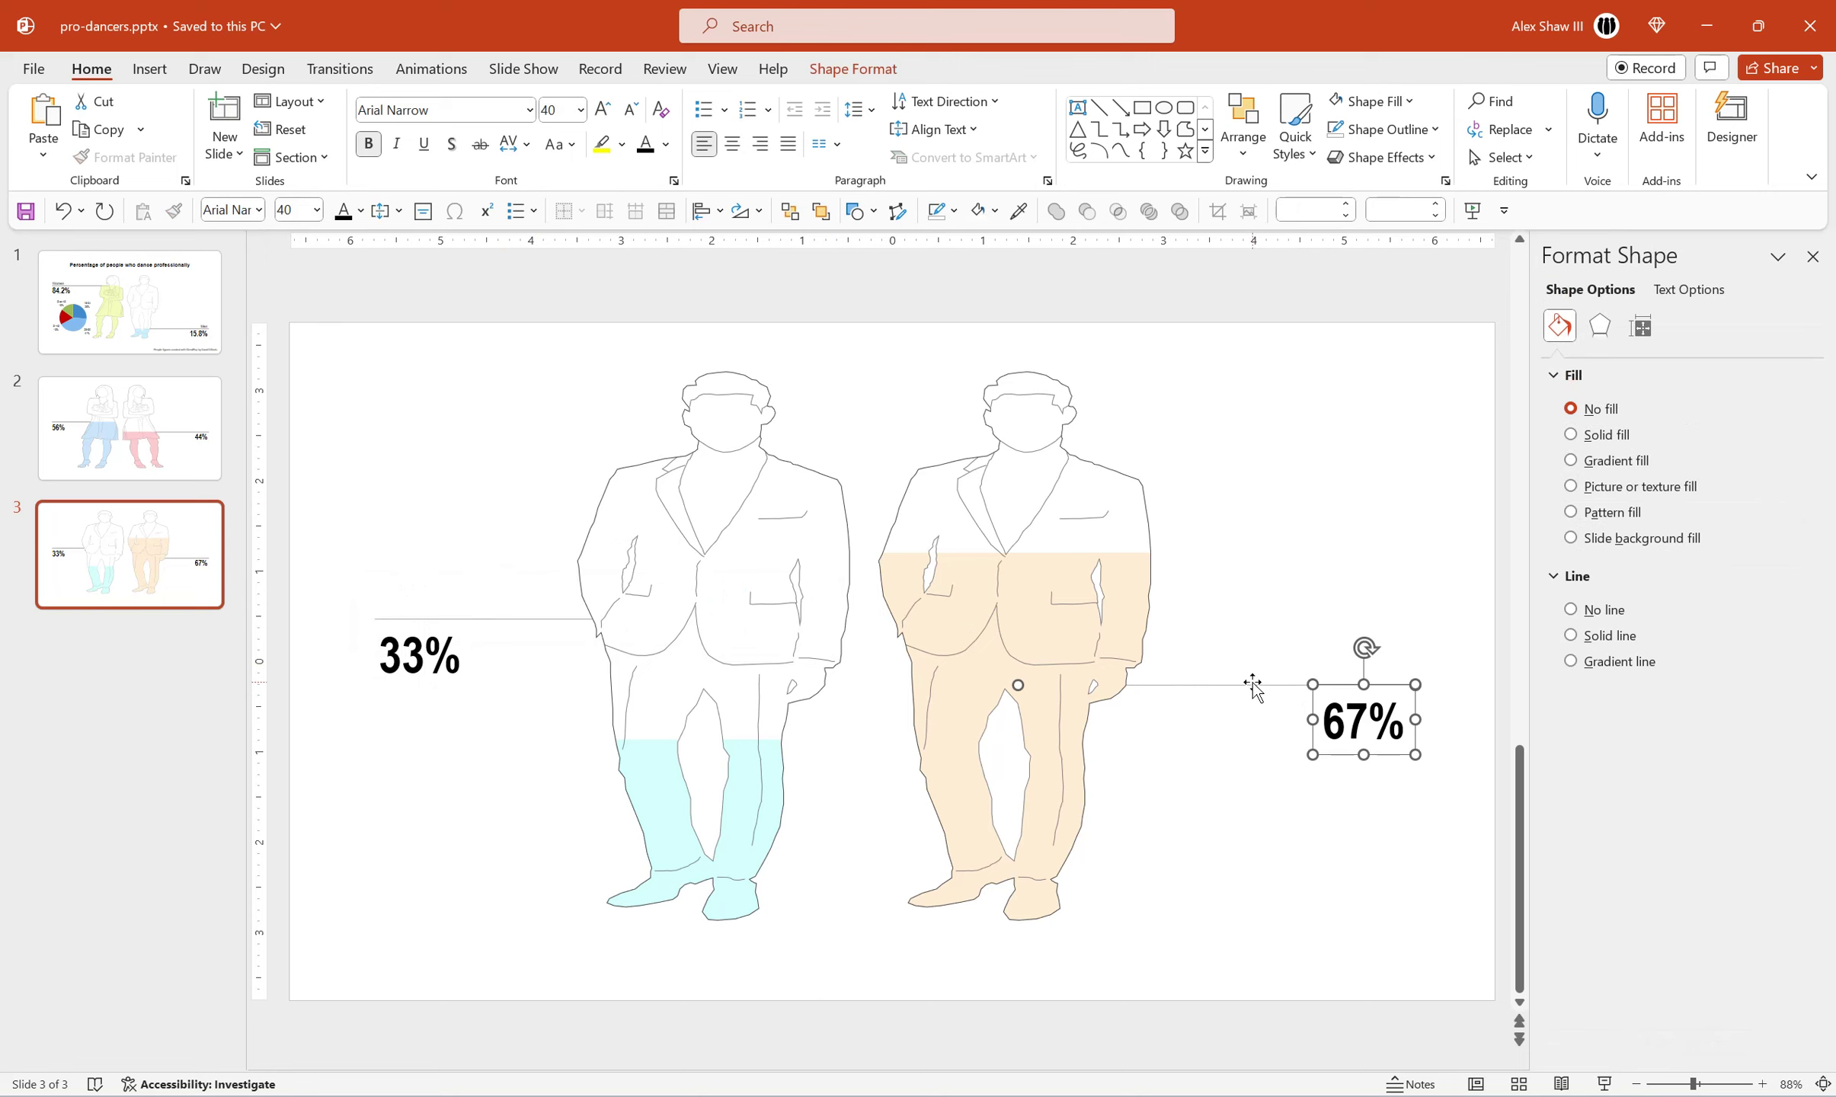
pyautogui.click(1238, 585)
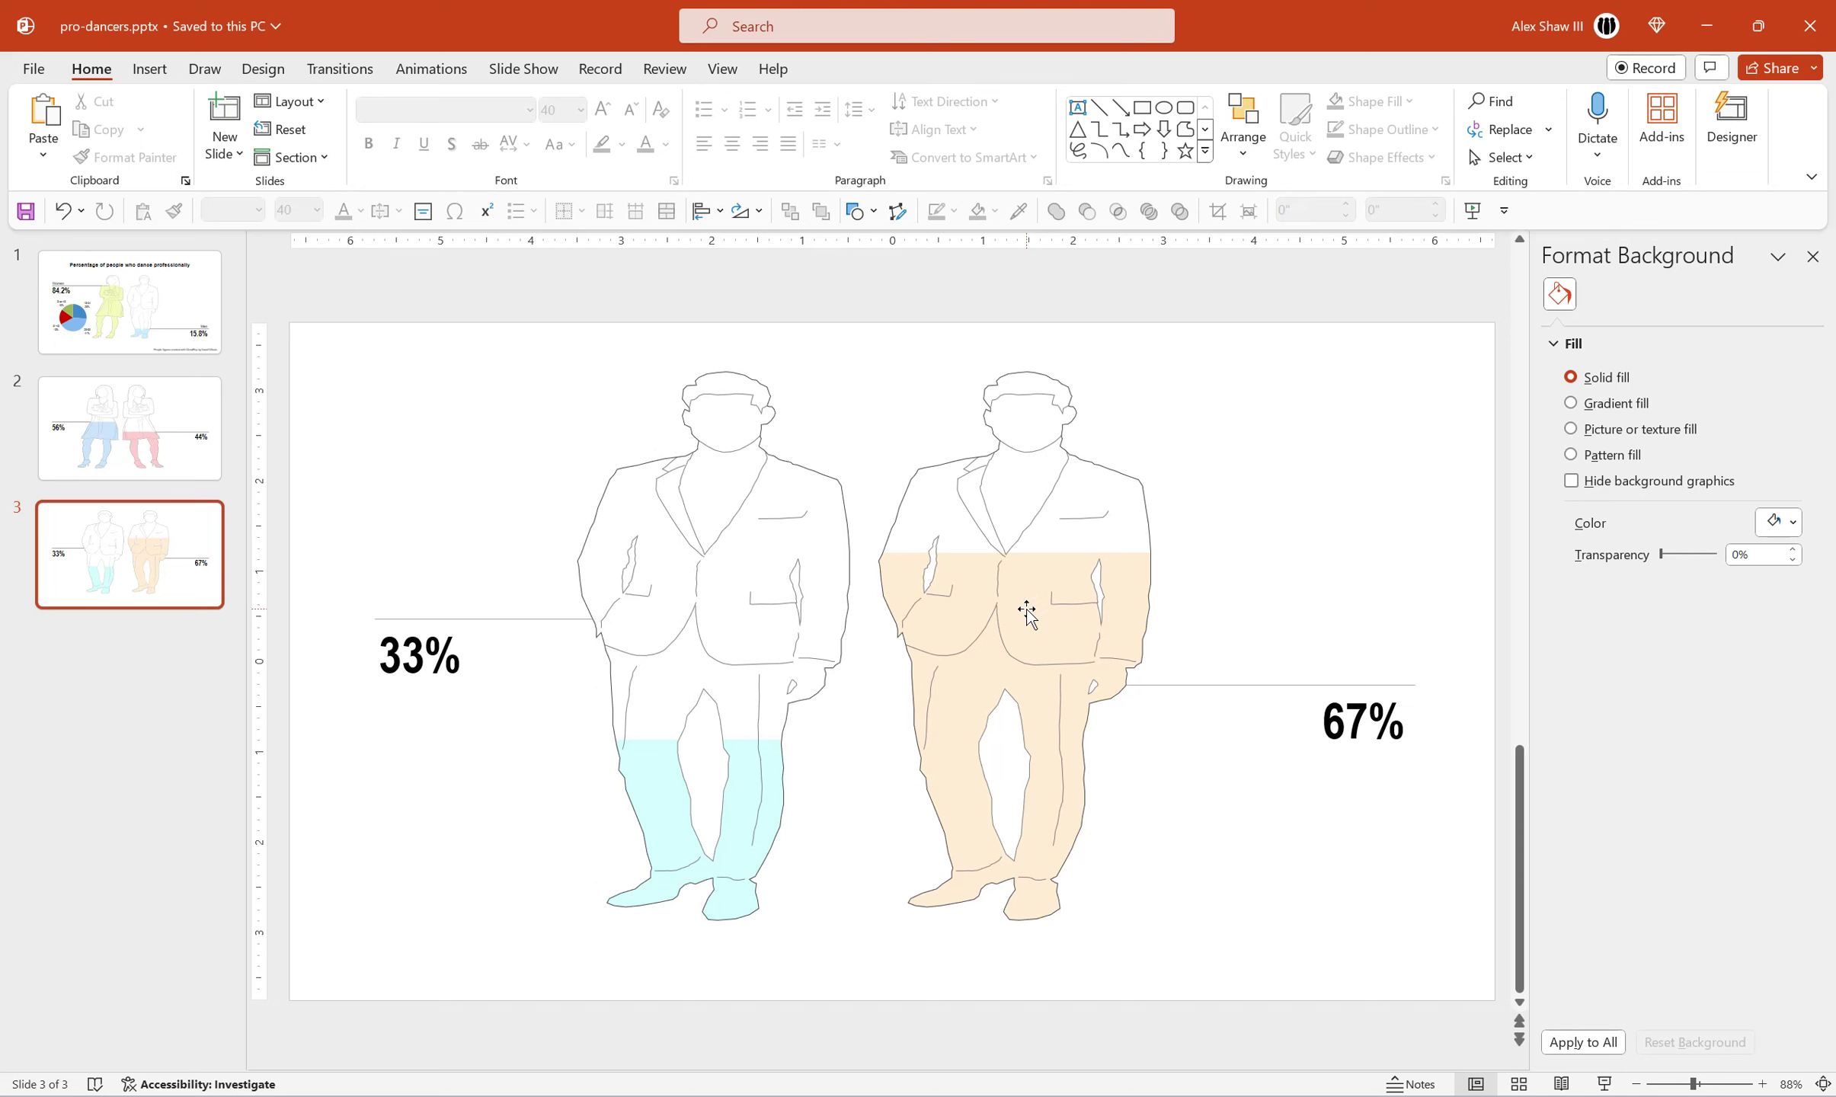
pyautogui.click(1026, 613)
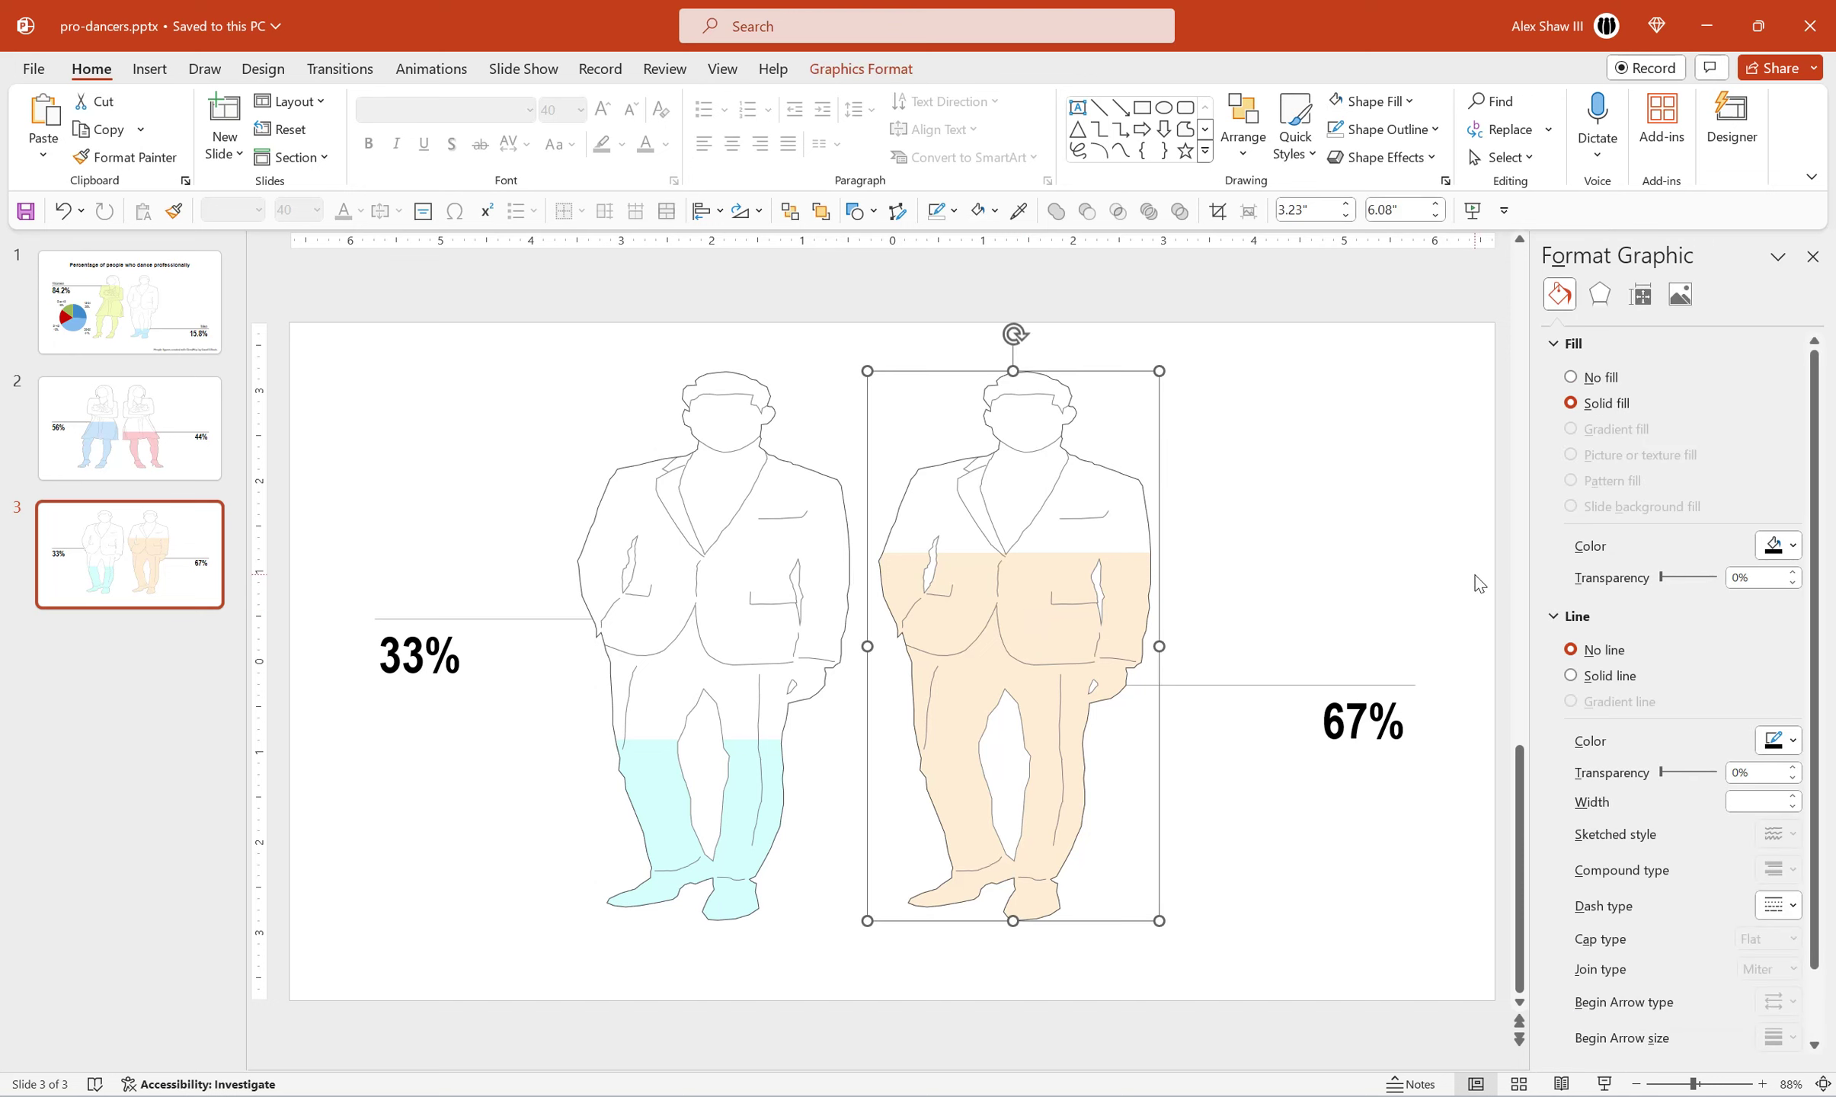
# Flip the beige-filled man horizontally.
pyautogui.click(1251, 585)
pyautogui.click(1058, 602)
pyautogui.click(746, 211)
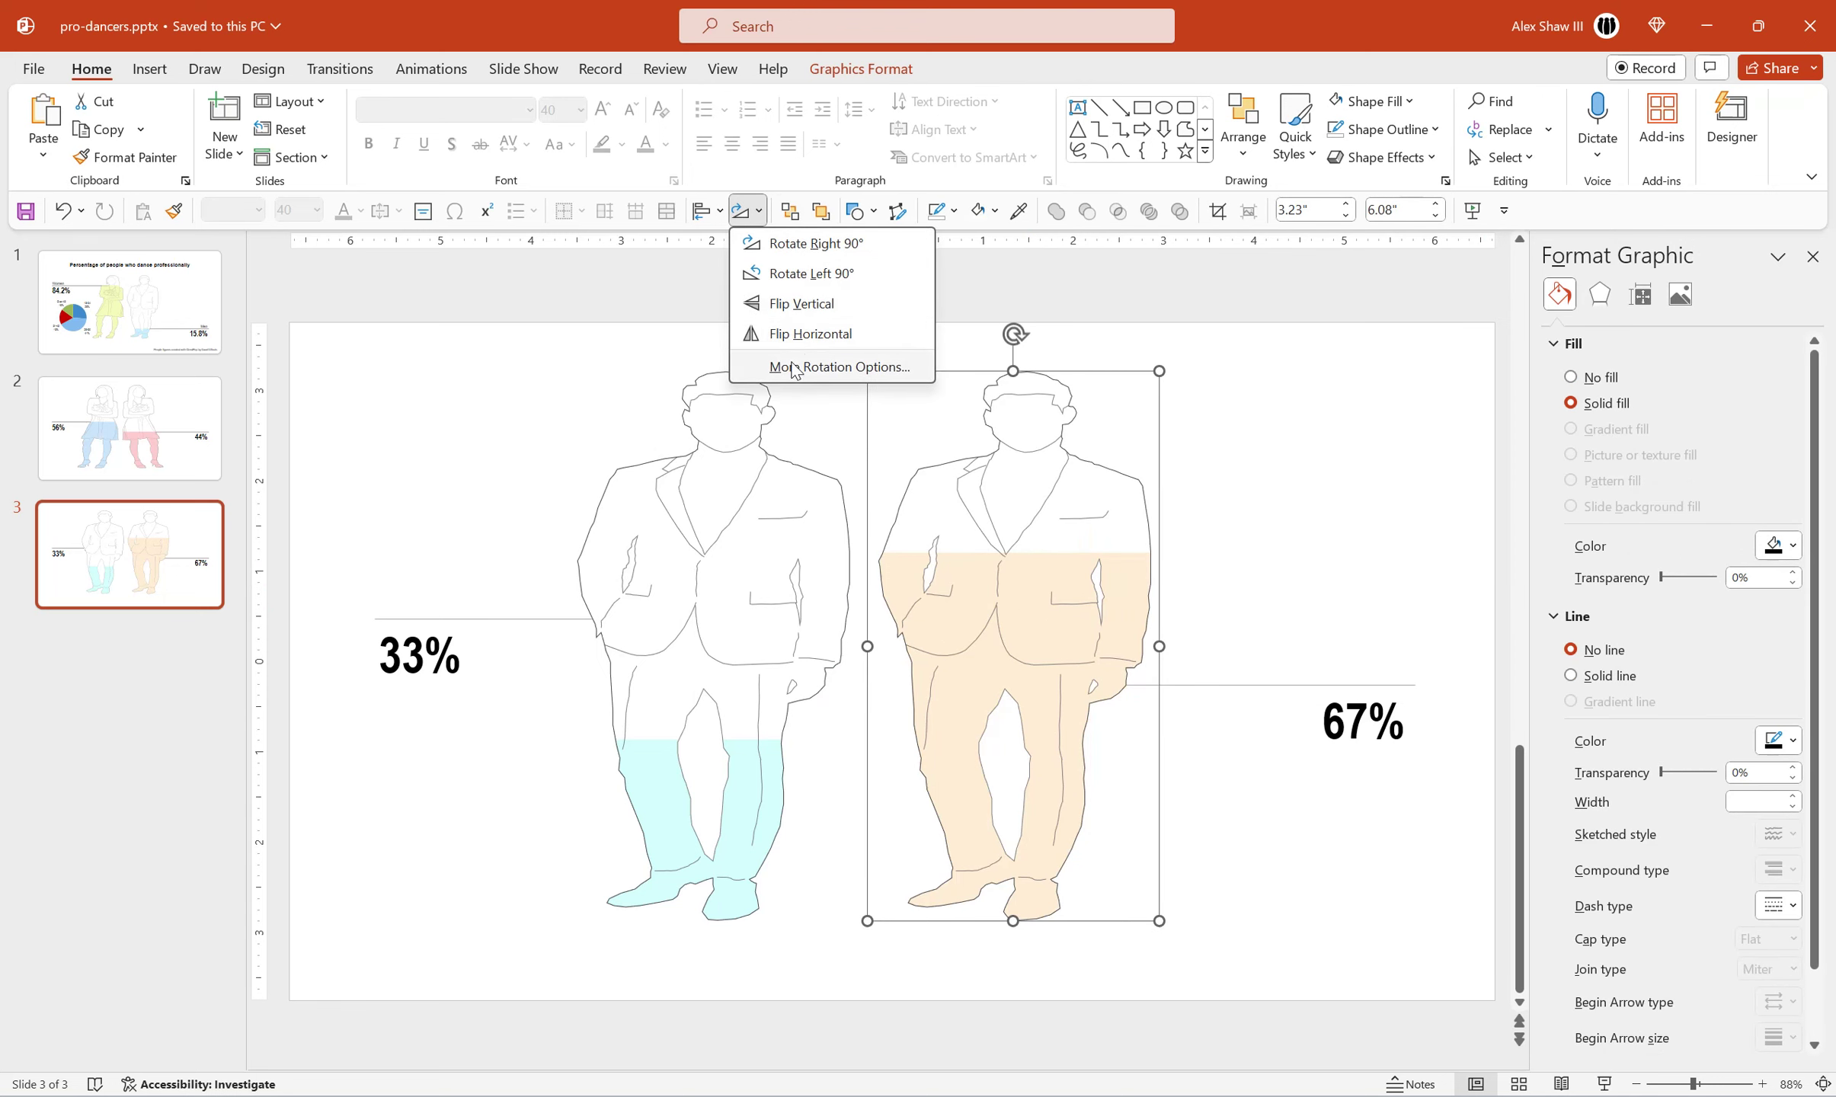
pyautogui.click(794, 335)
pyautogui.click(795, 335)
pyautogui.click(1226, 514)
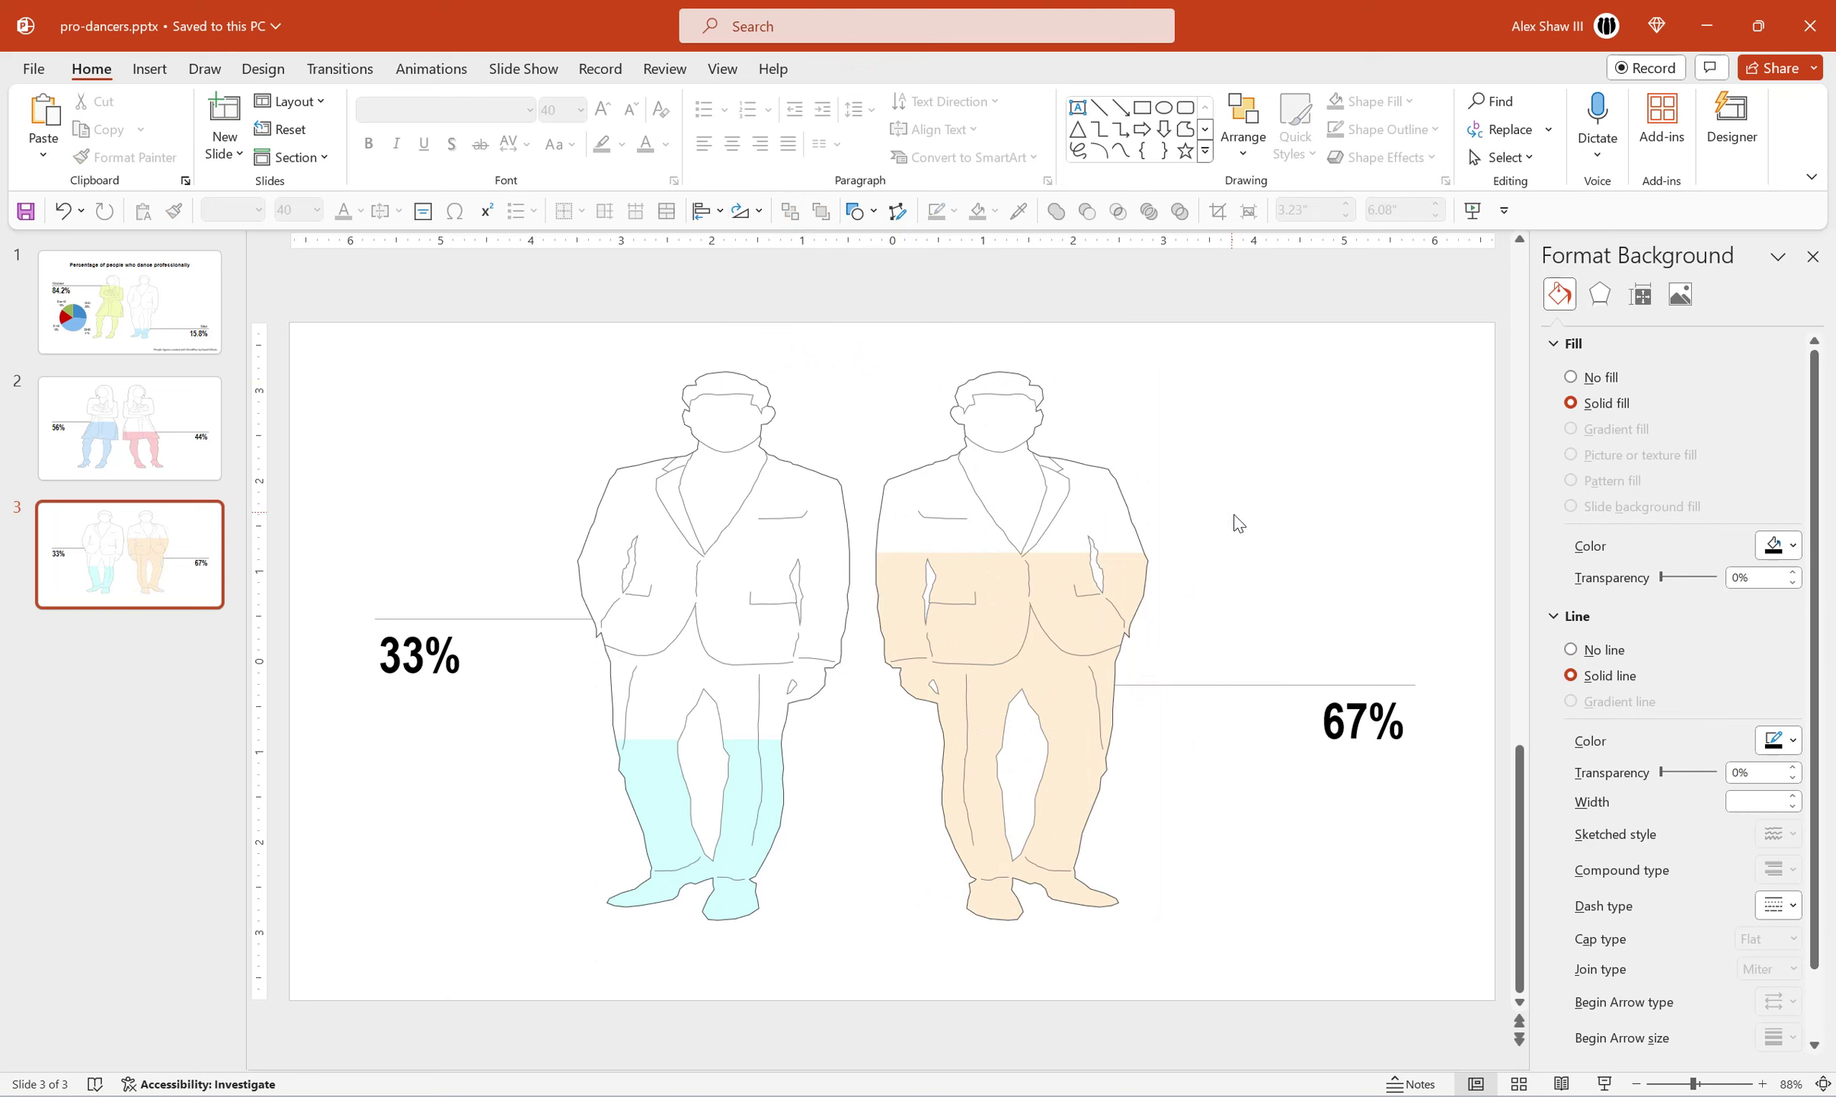
# Nudge the beige man and the 67% label slightly left toward the cyan-legged man.
pyautogui.click(1314, 695)
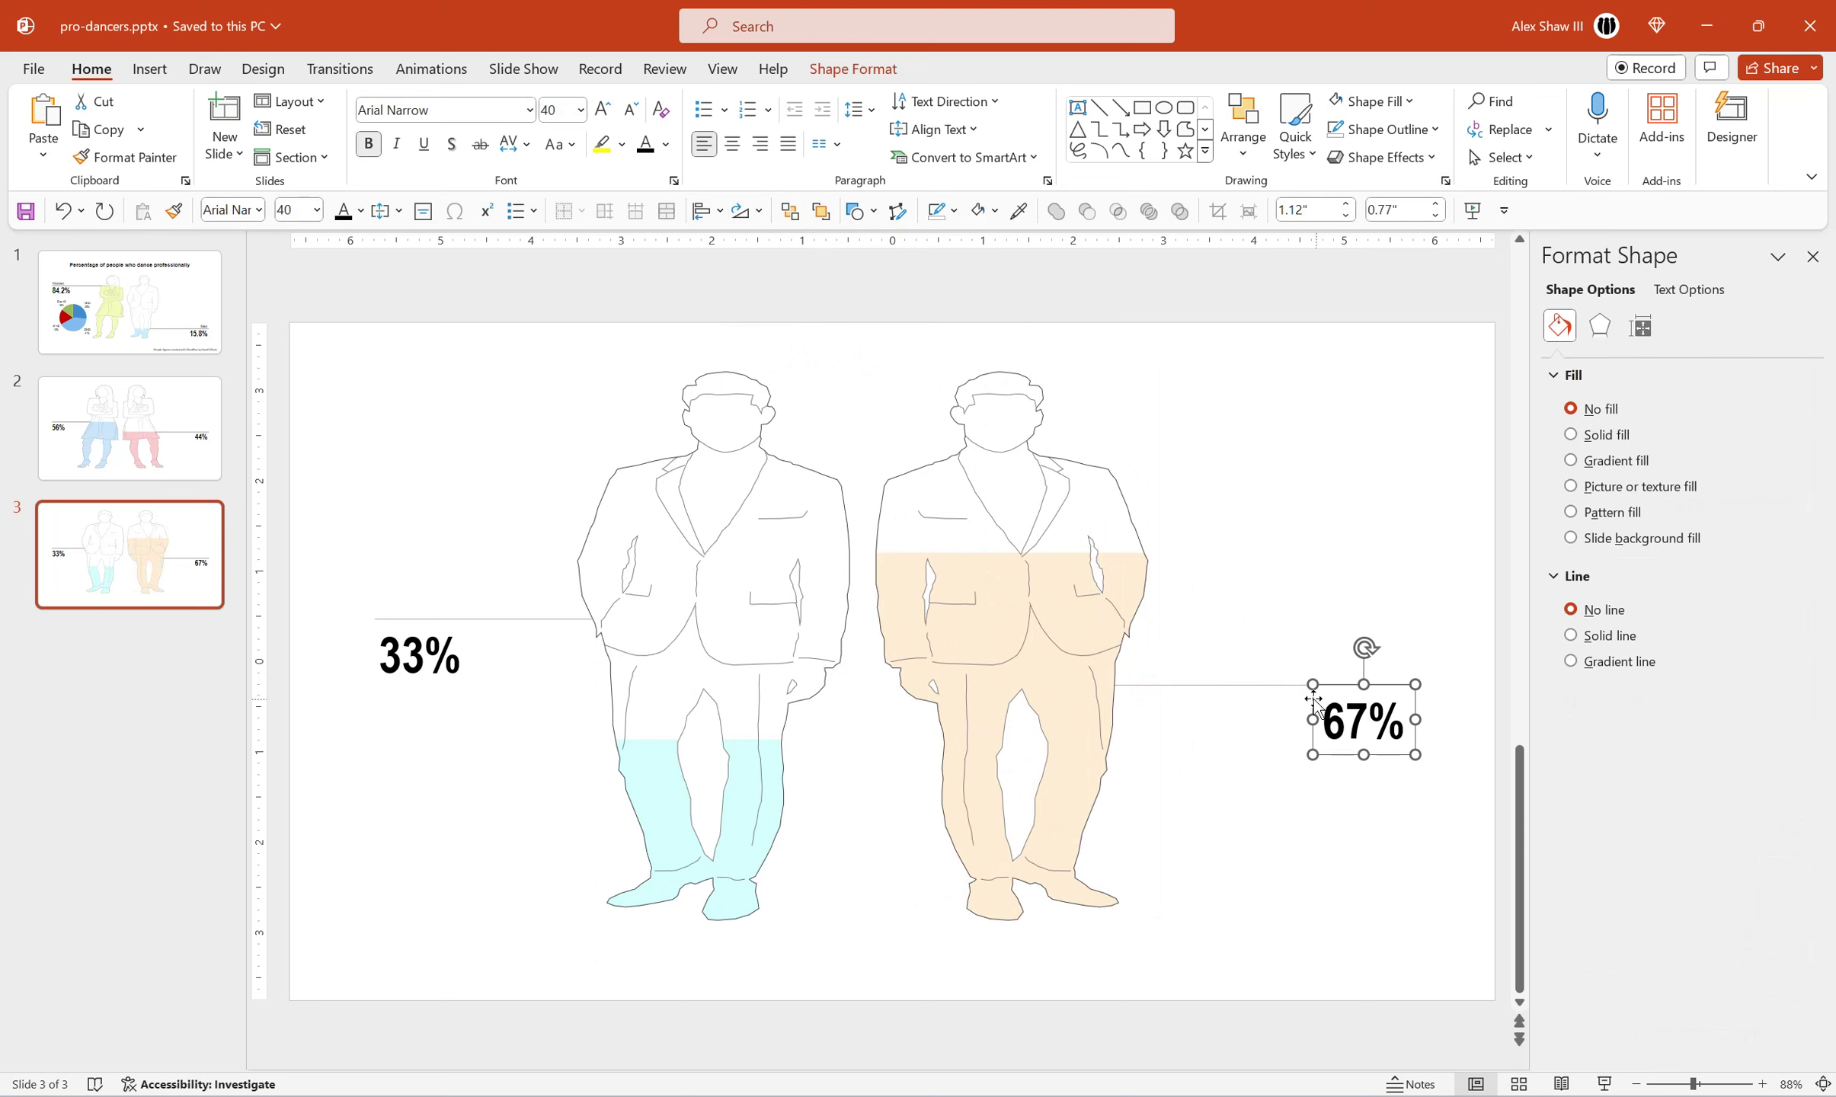
pyautogui.keyDown('shift'); pyautogui.click(1098, 634); pyautogui.keyUp('shift')
pyautogui.moveTo(1098, 635); pyautogui.dragTo(1082, 636)
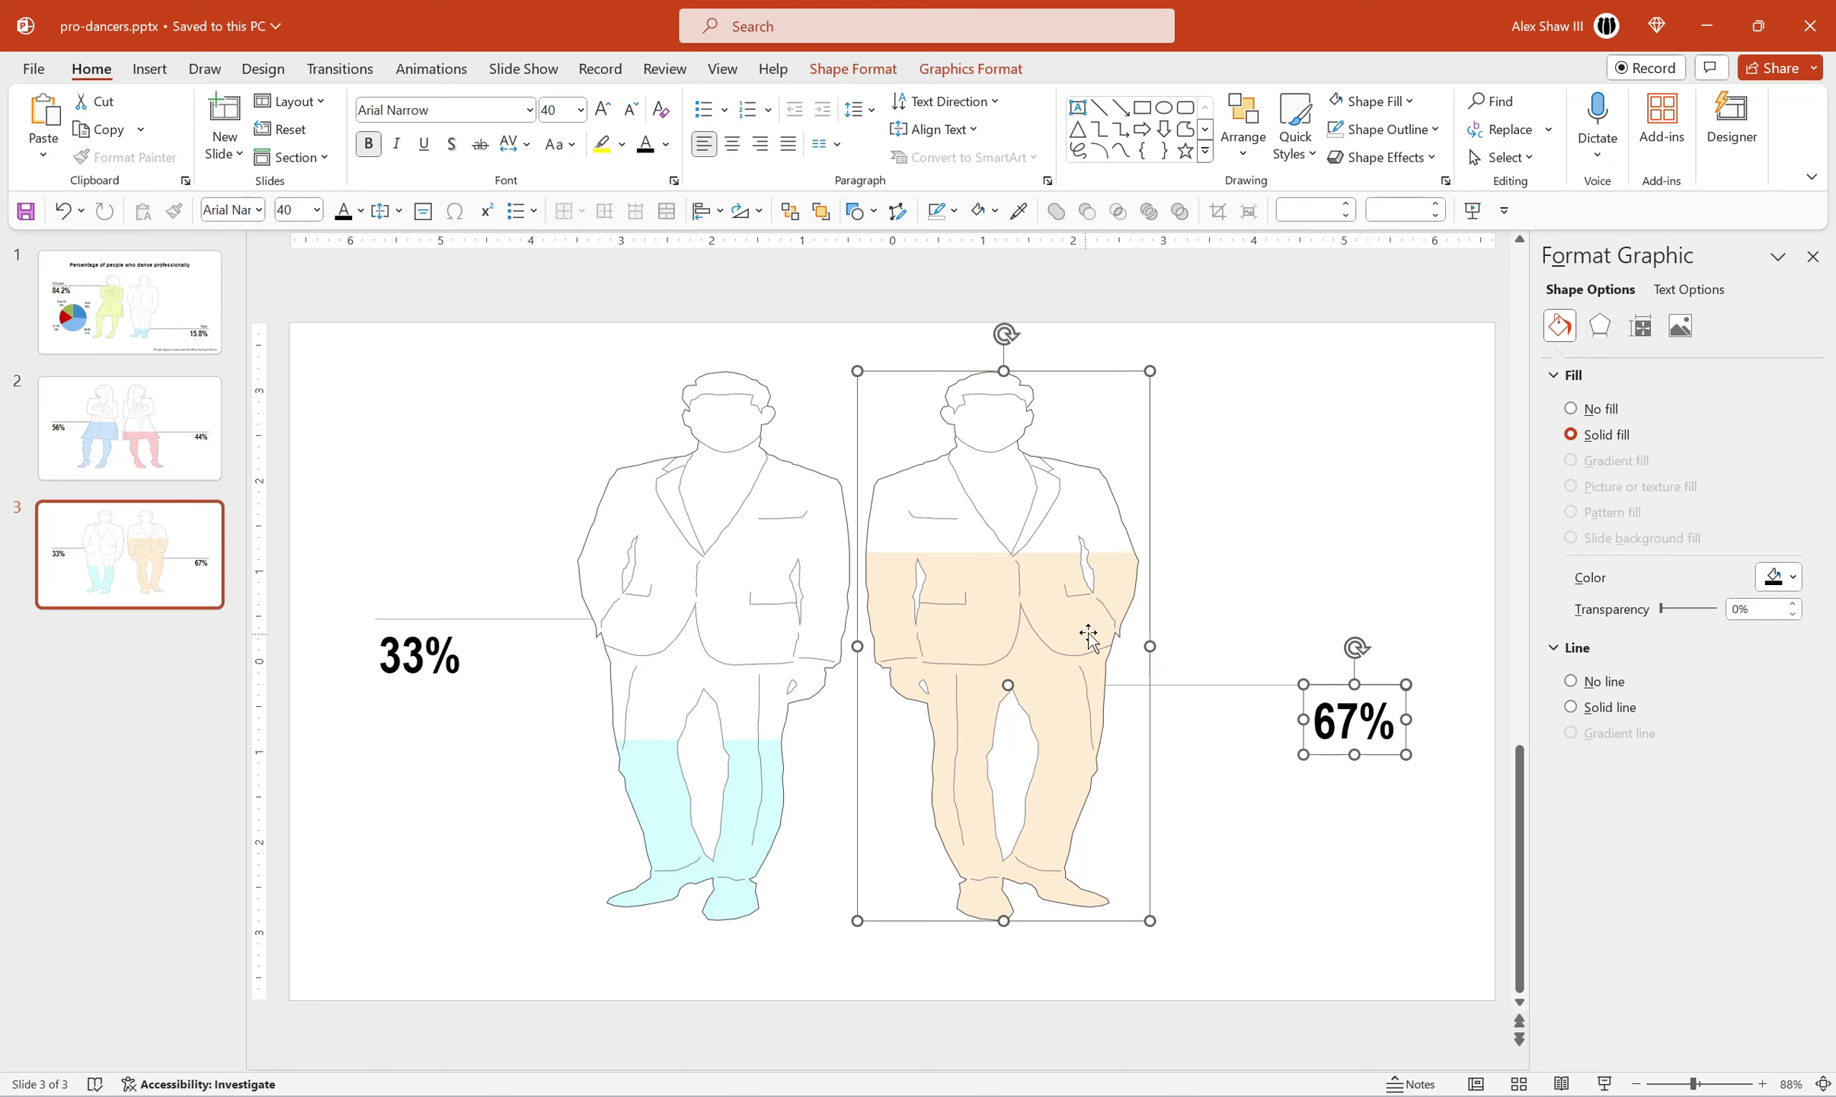
pyautogui.click(1257, 596)
pyautogui.click(1227, 684)
pyautogui.keyDown('shift'); pyautogui.click(1353, 720); pyautogui.keyUp('shift')
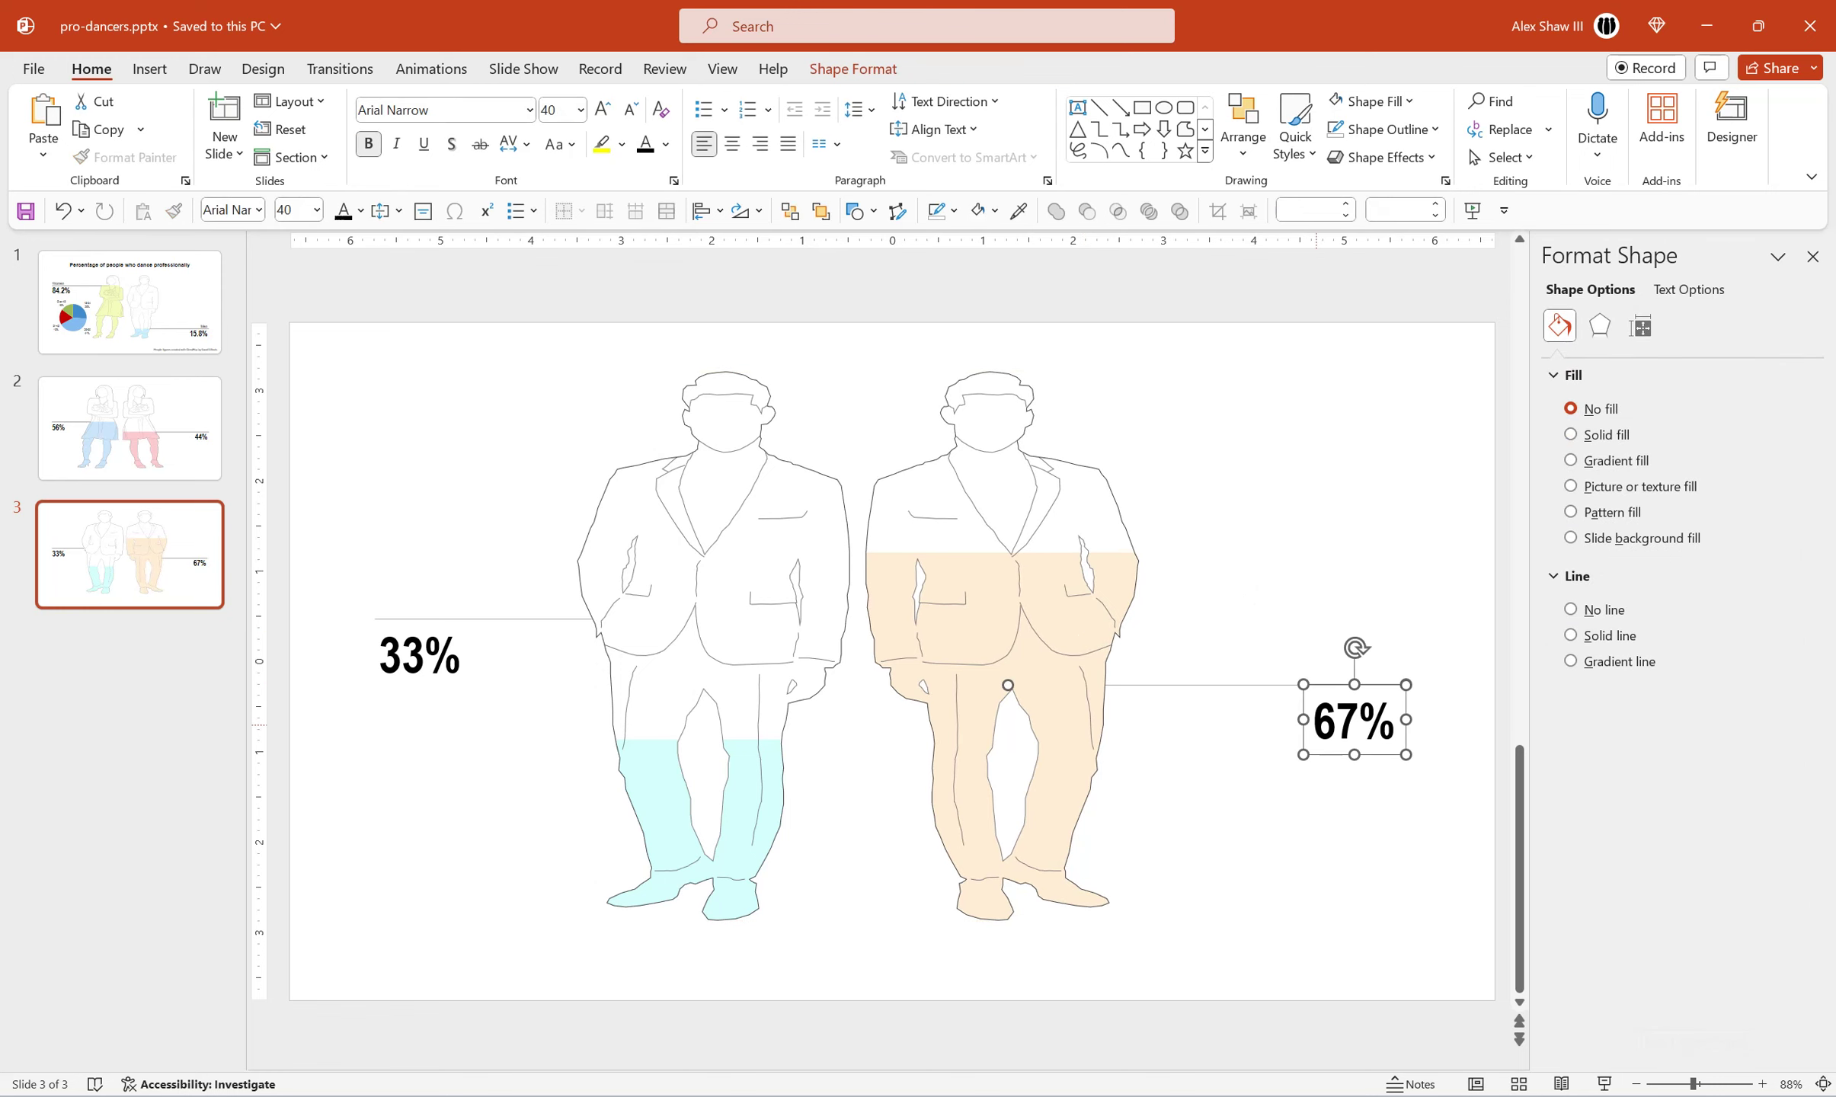
pyautogui.click(1044, 607)
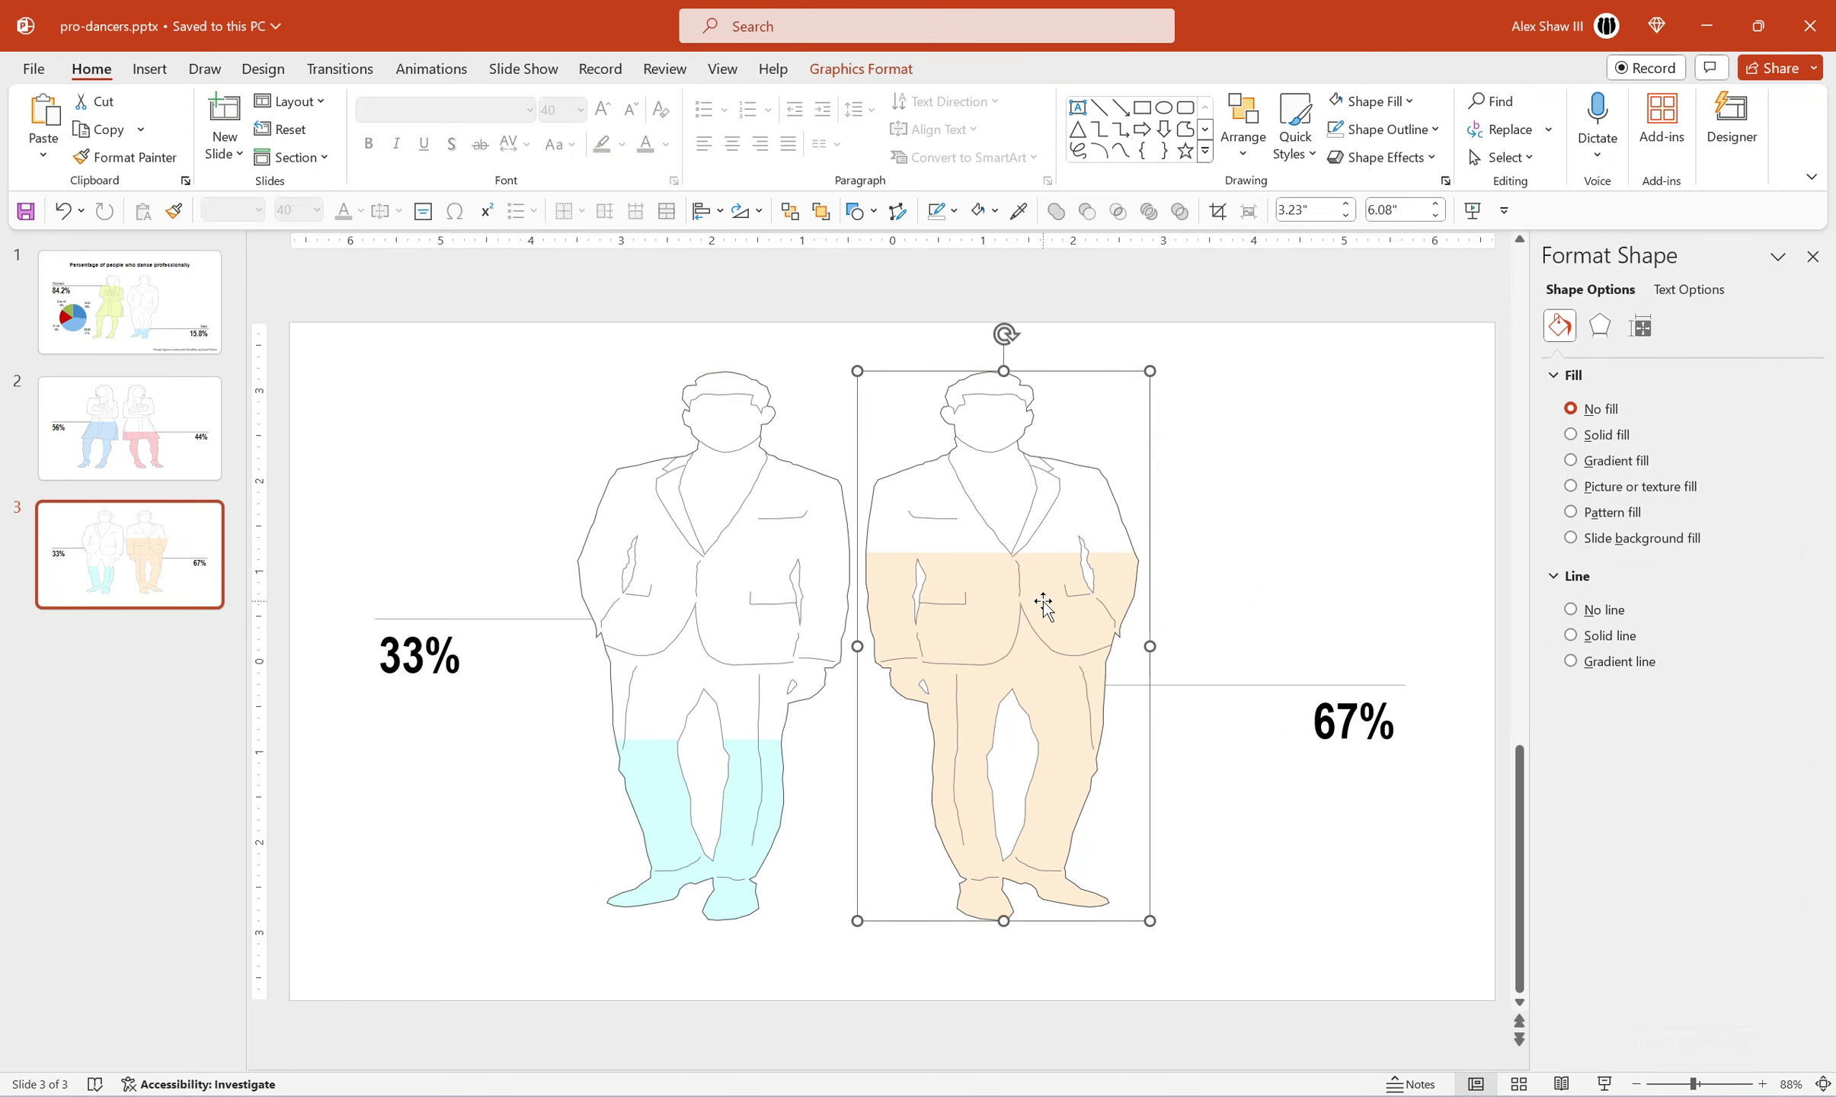
# Nudge both men slightly right, then raise the 67% label and its line to the beige fill's top.
pyautogui.moveTo(840, 605); pyautogui.dragTo(855, 598)
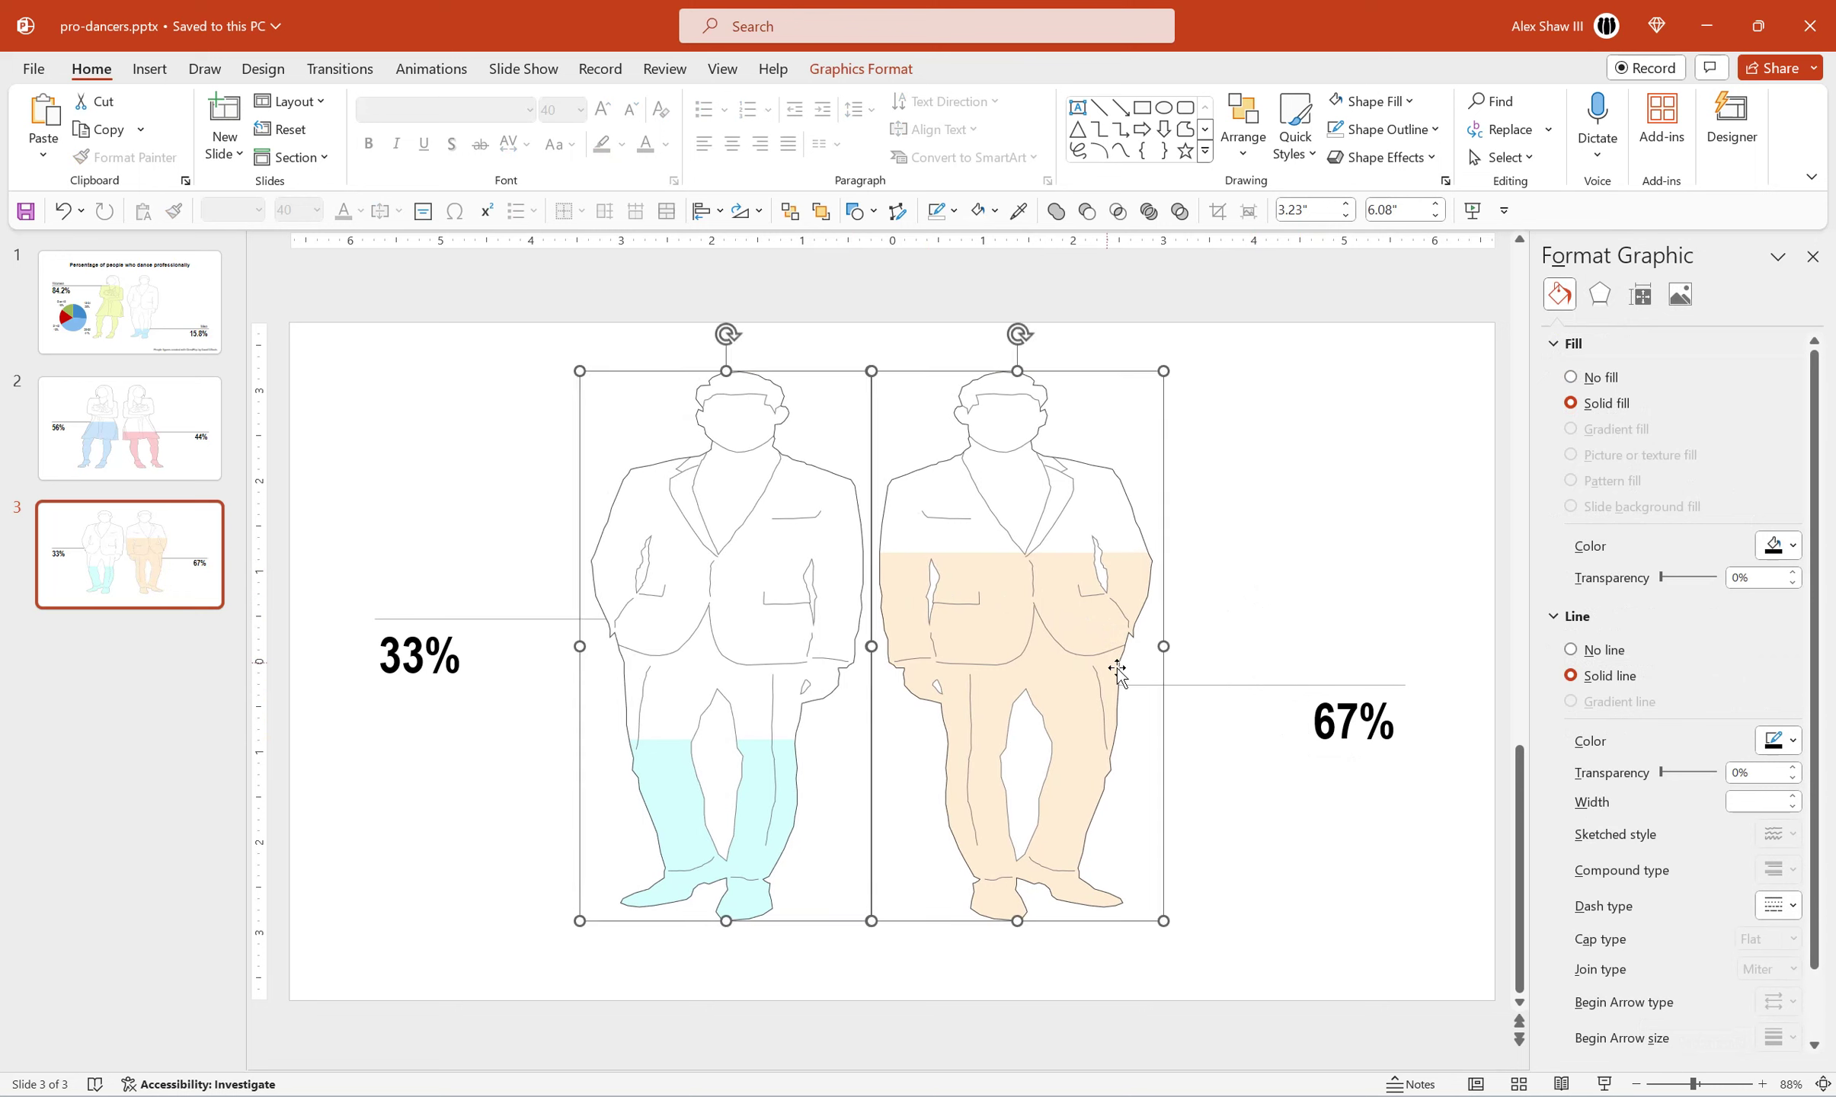
pyautogui.click(1247, 685)
pyautogui.keyDown('shift'); pyautogui.click(1299, 716); pyautogui.keyUp('shift')
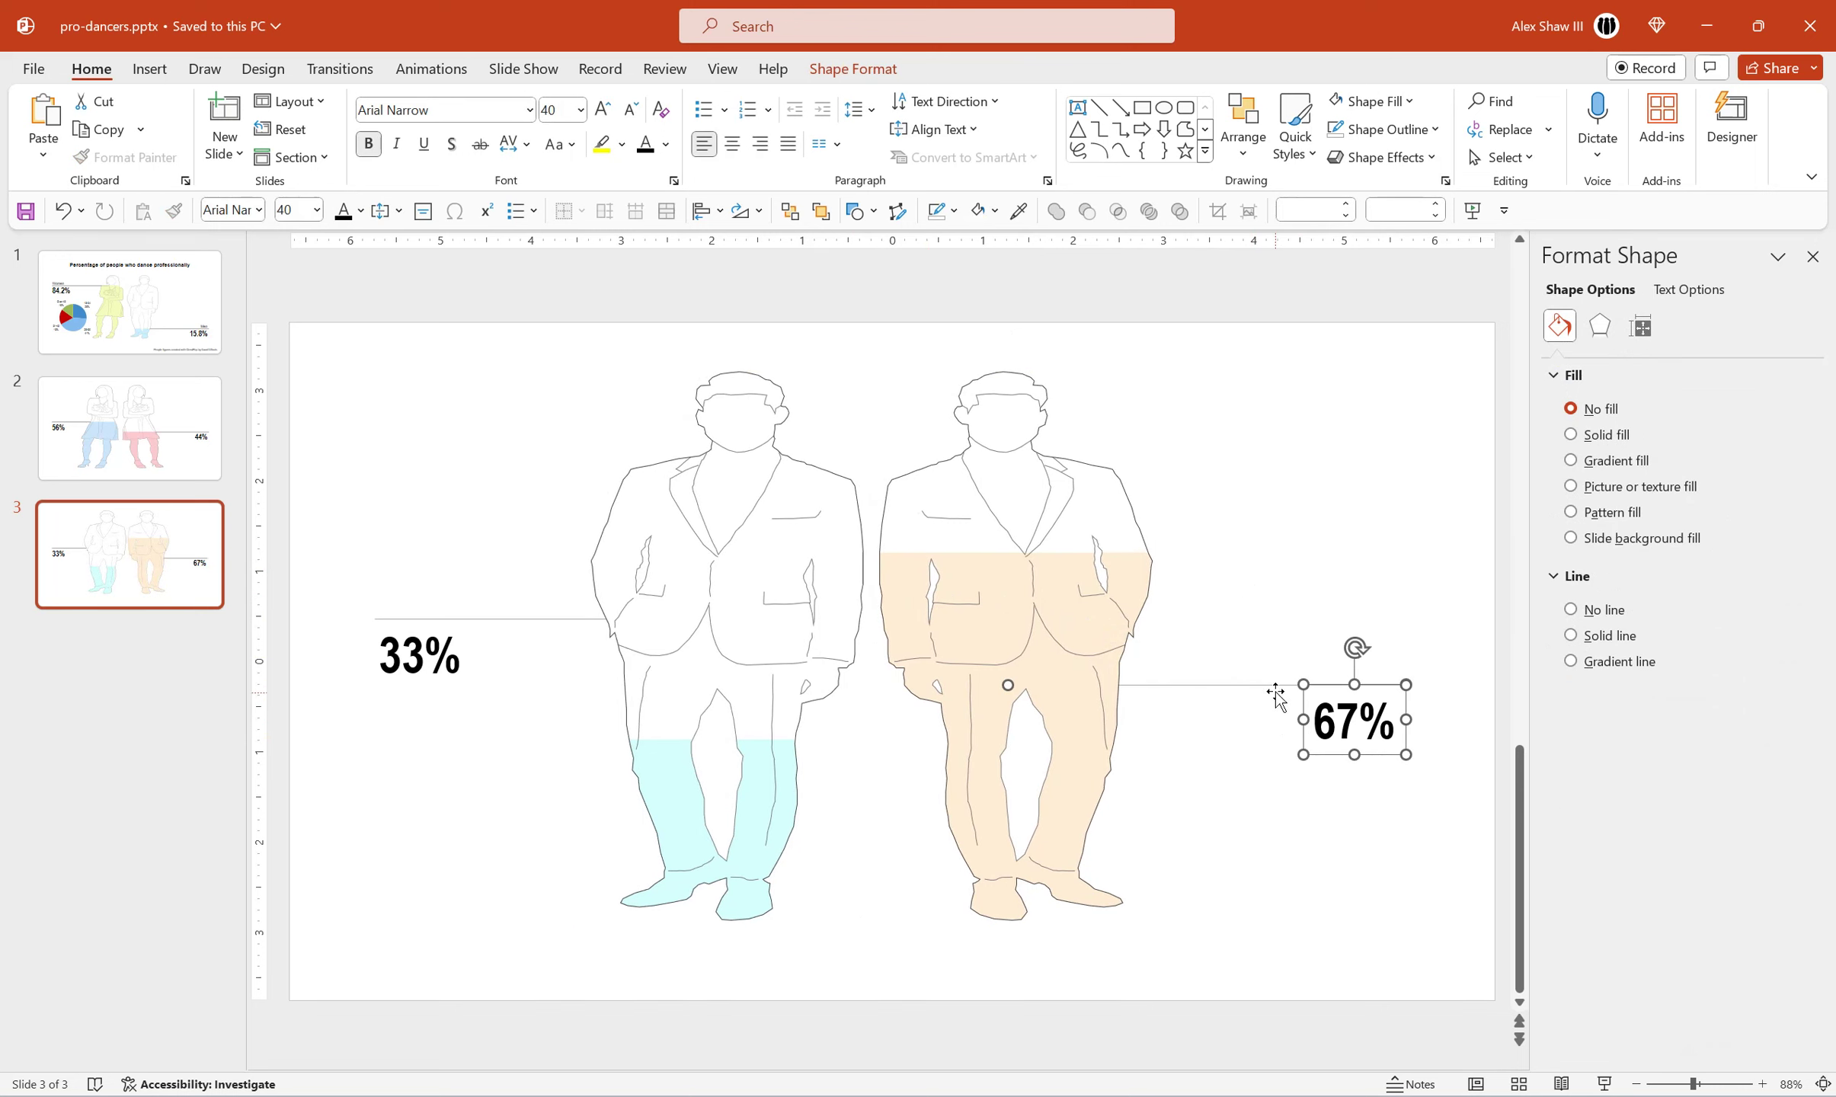
pyautogui.moveTo(1287, 676); pyautogui.dragTo(1300, 556)
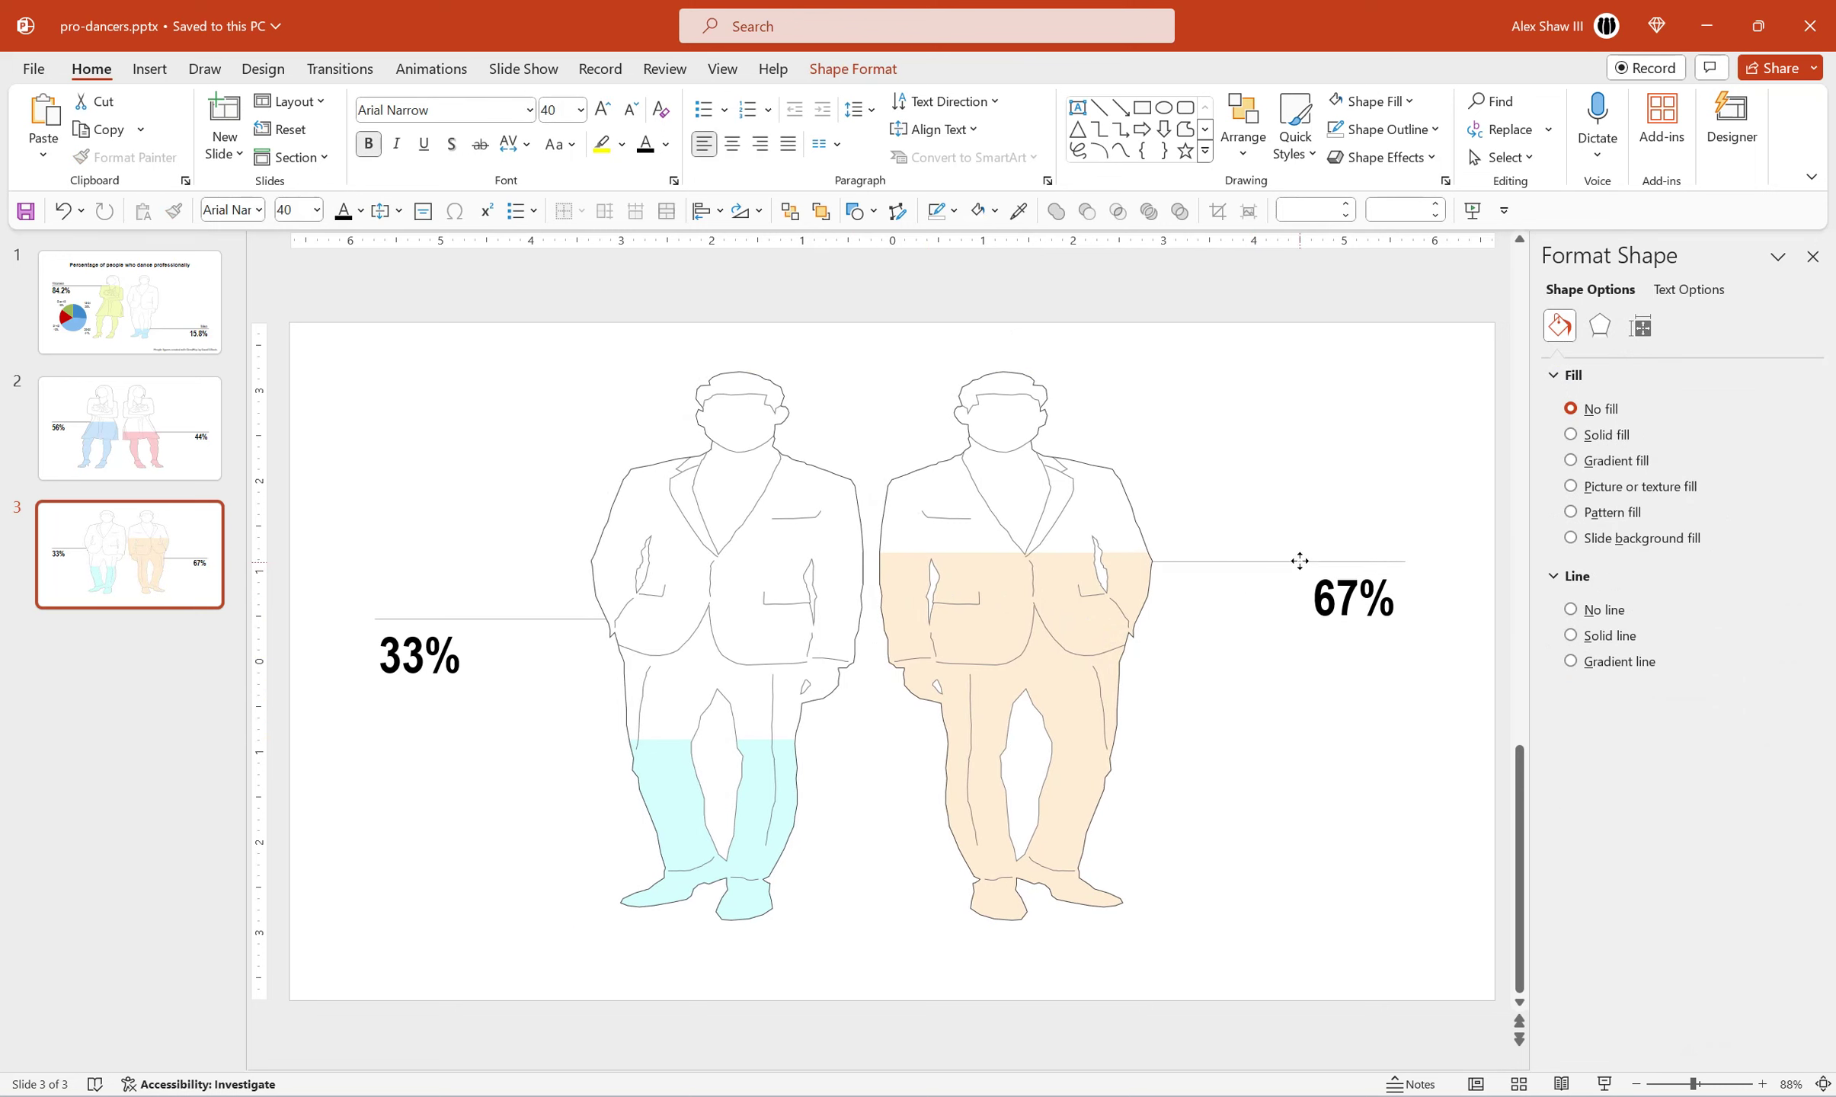
pyautogui.moveTo(1300, 554); pyautogui.dragTo(1303, 555)
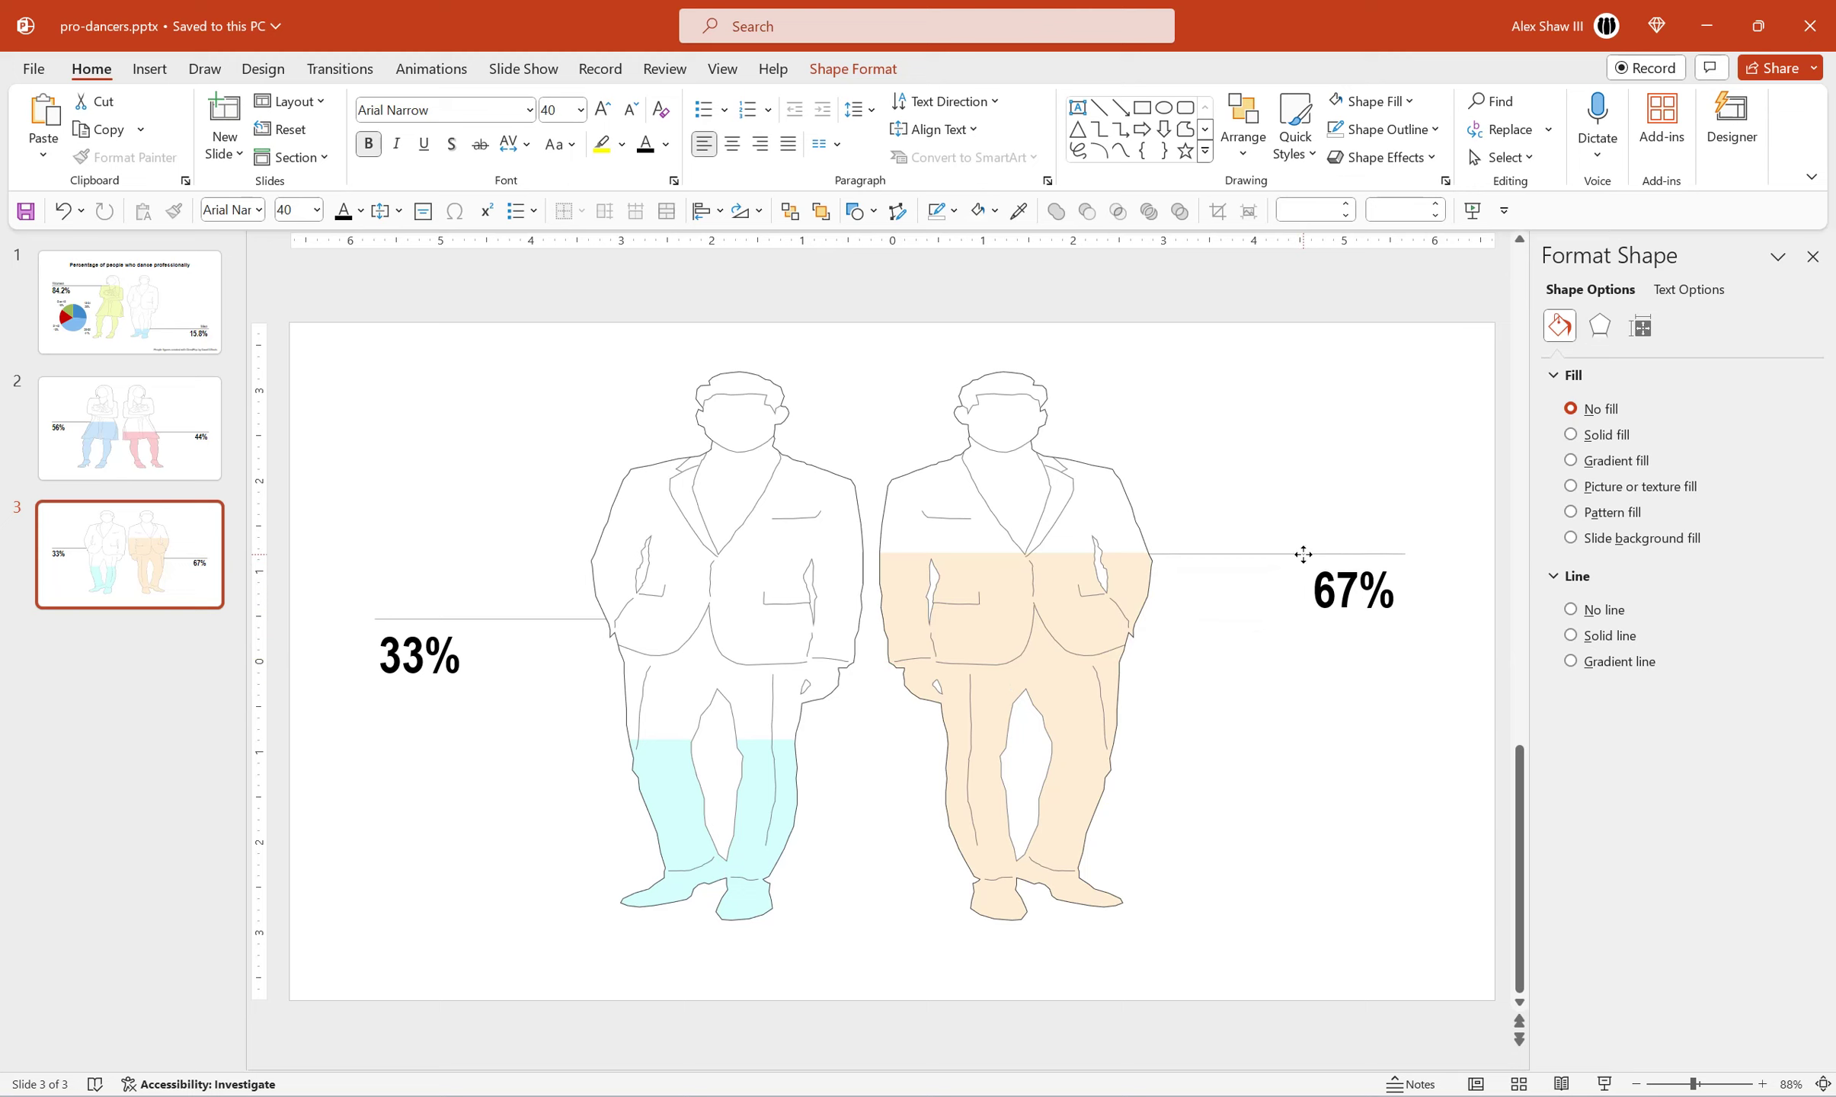
pyautogui.click(1240, 653)
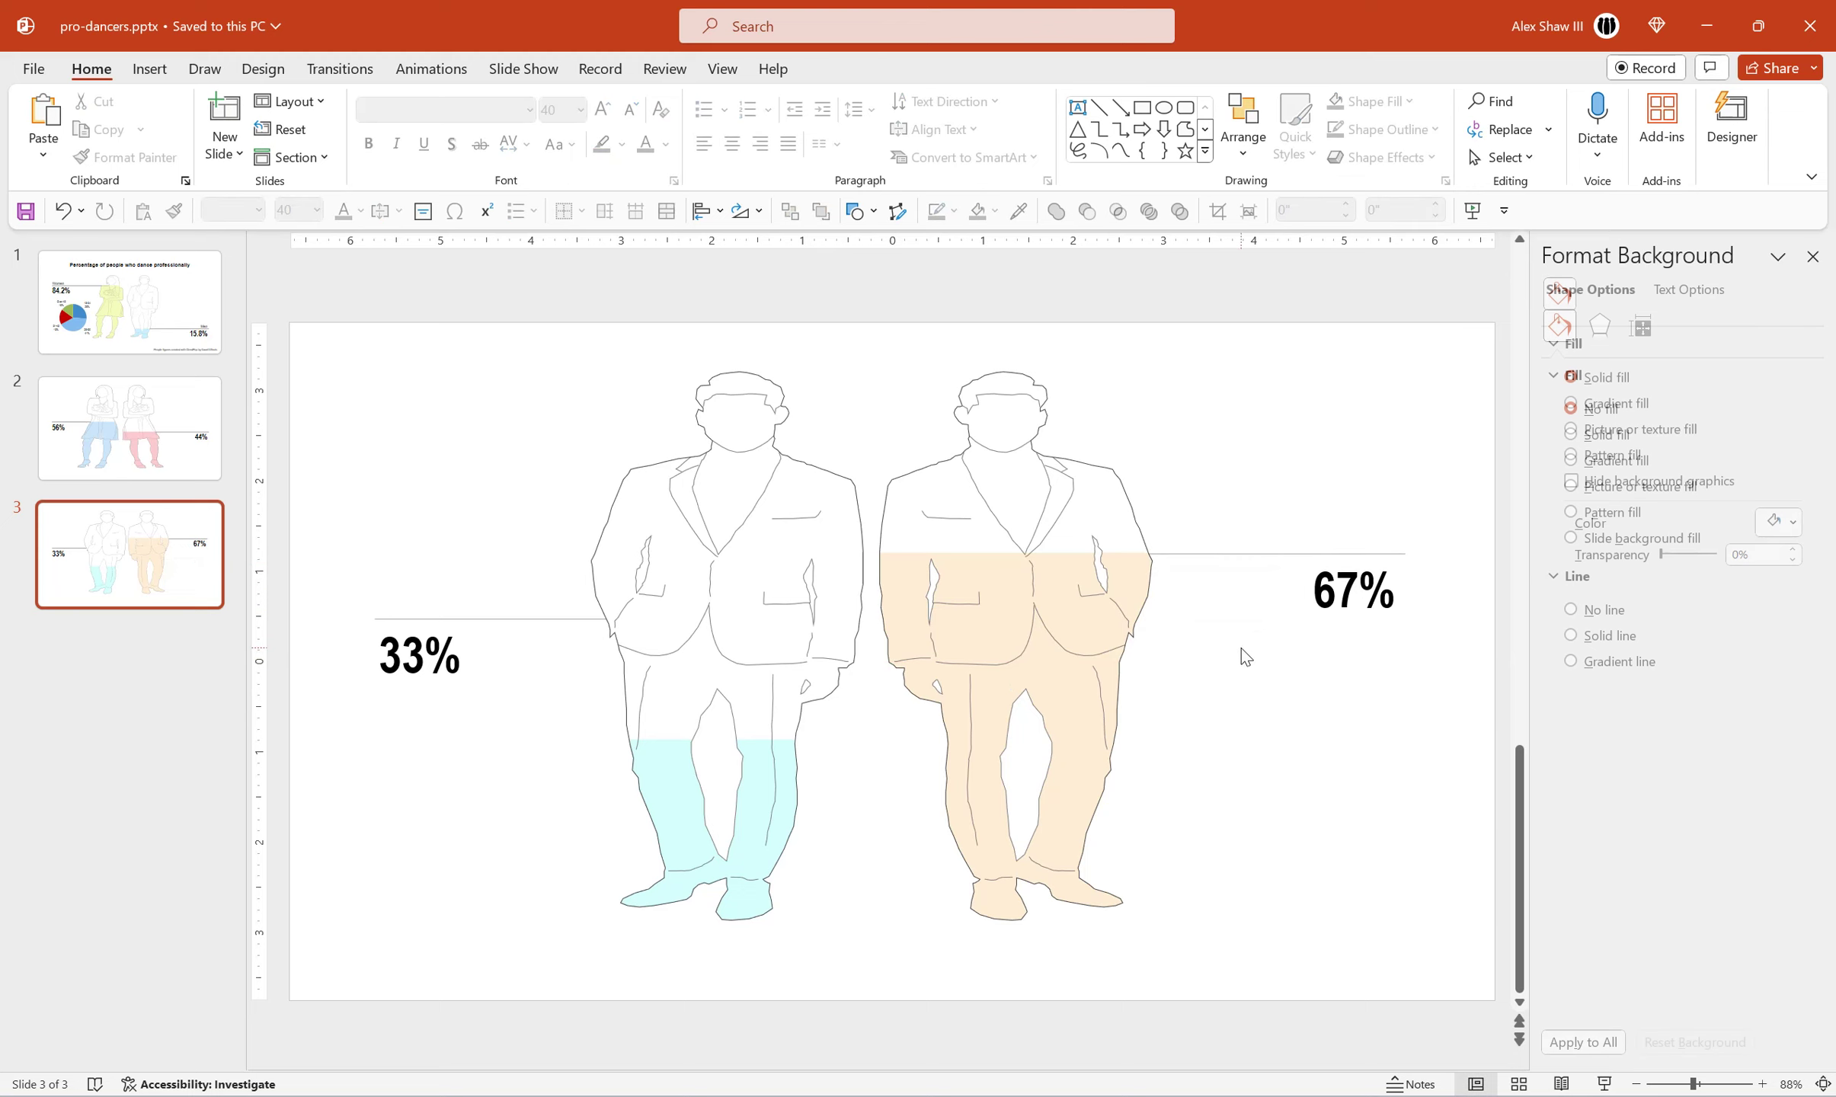
# Lower the 33% label and its leader line to the top of the cyan legs.
pyautogui.click(520, 619)
pyautogui.keyDown('shift'); pyautogui.click(473, 636); pyautogui.keyUp('shift')
pyautogui.moveTo(447, 619); pyautogui.dragTo(447, 740)
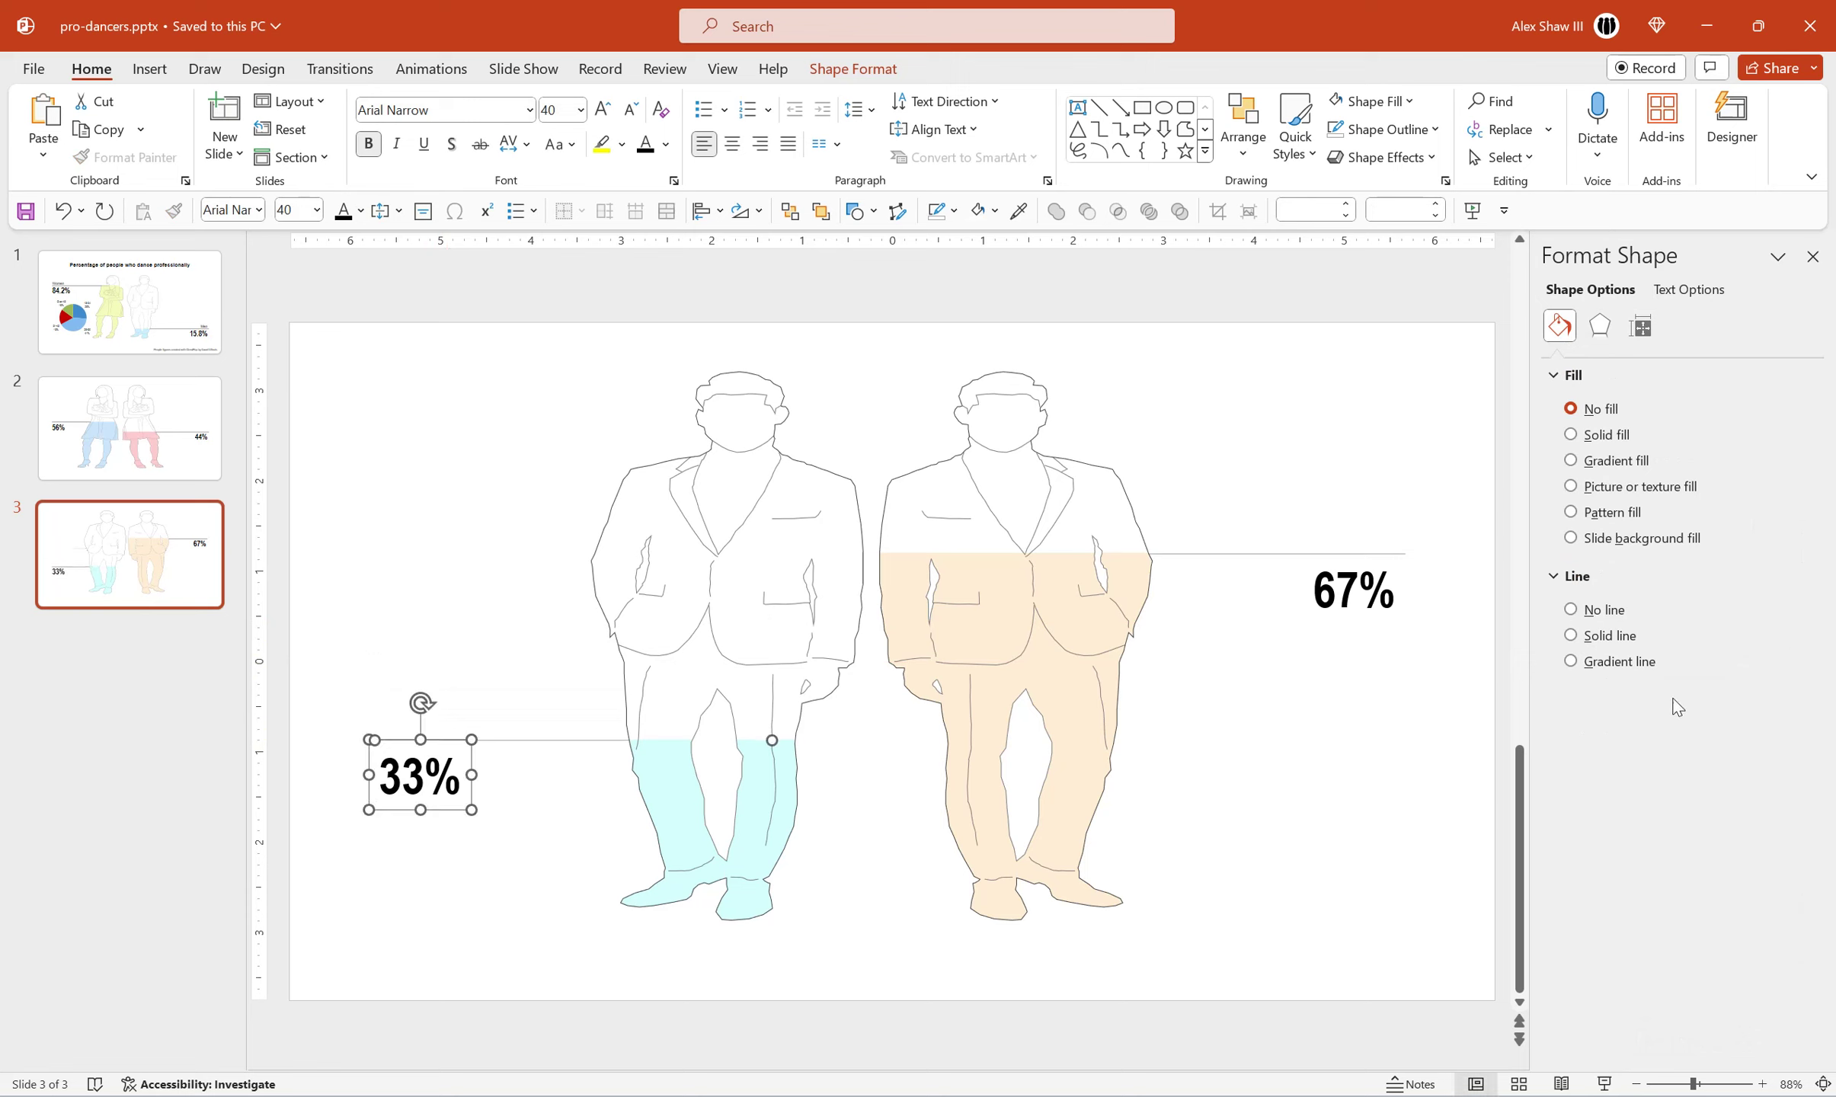
pyautogui.click(450, 377)
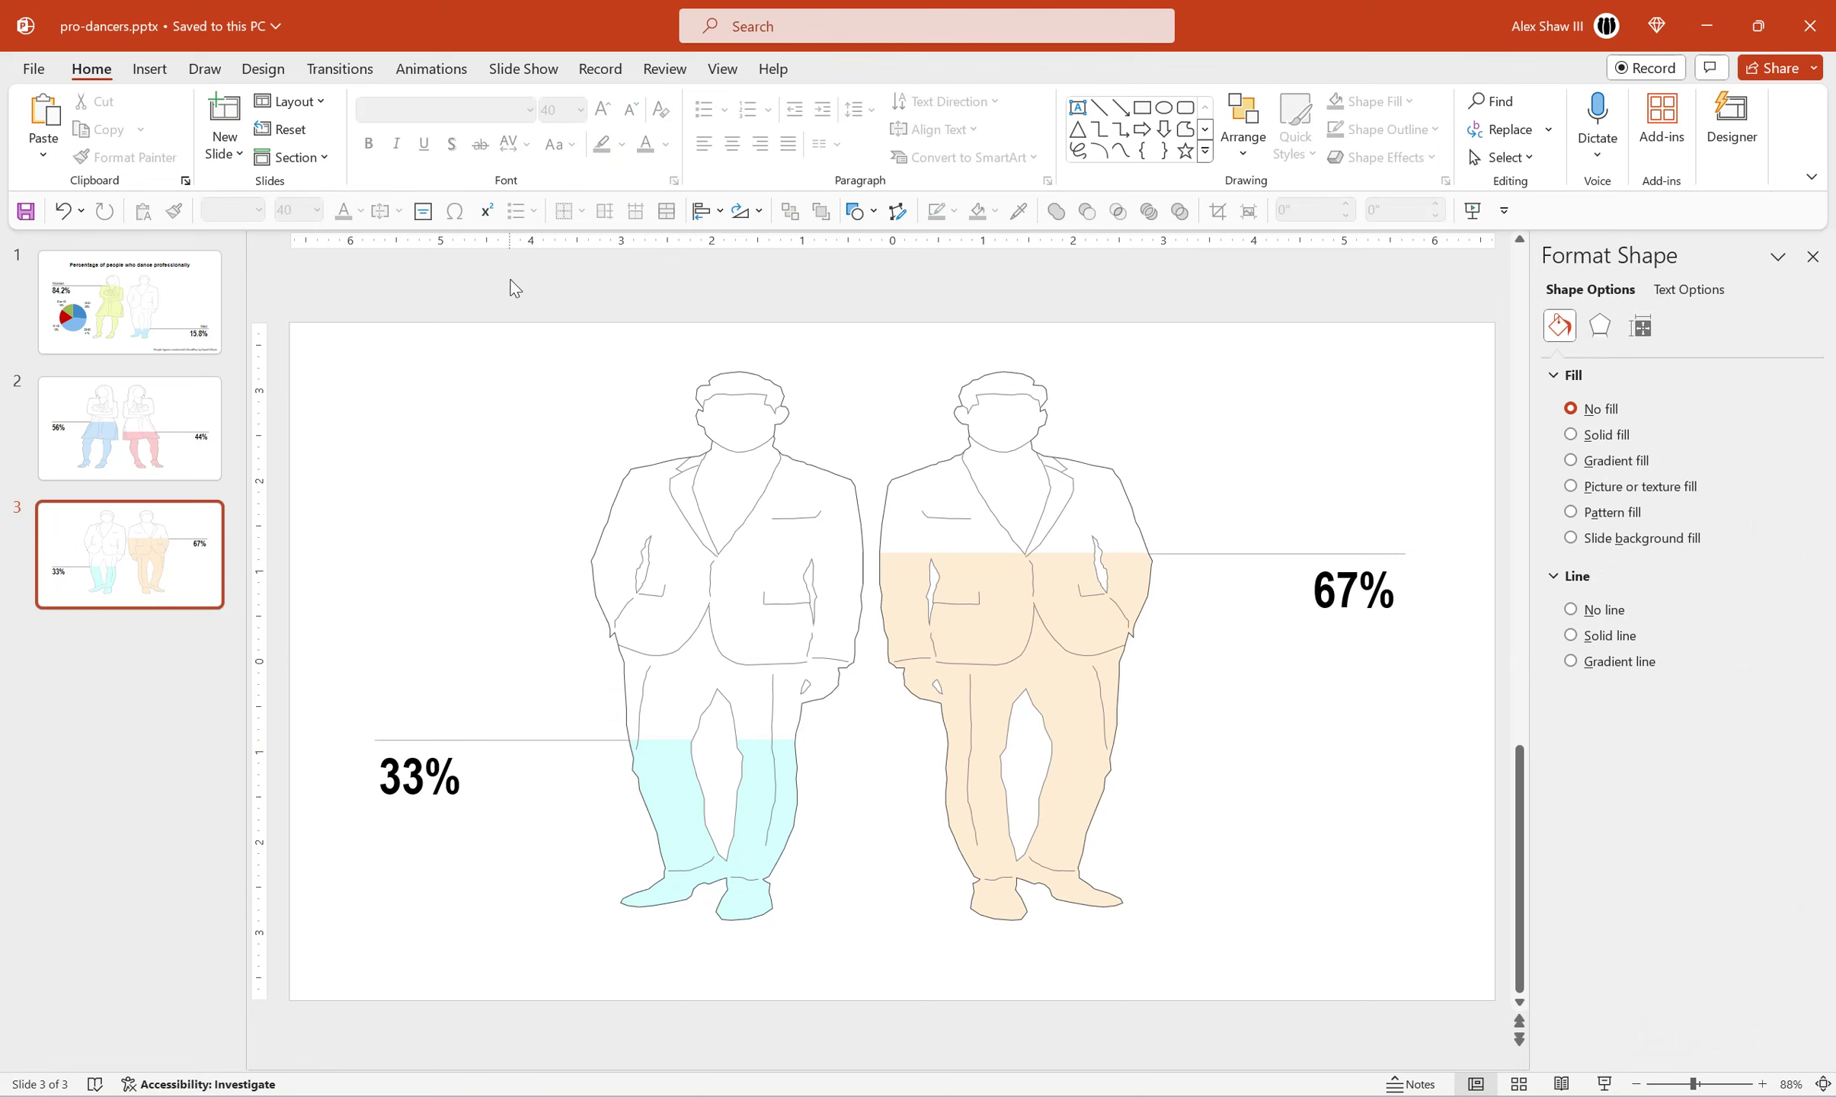